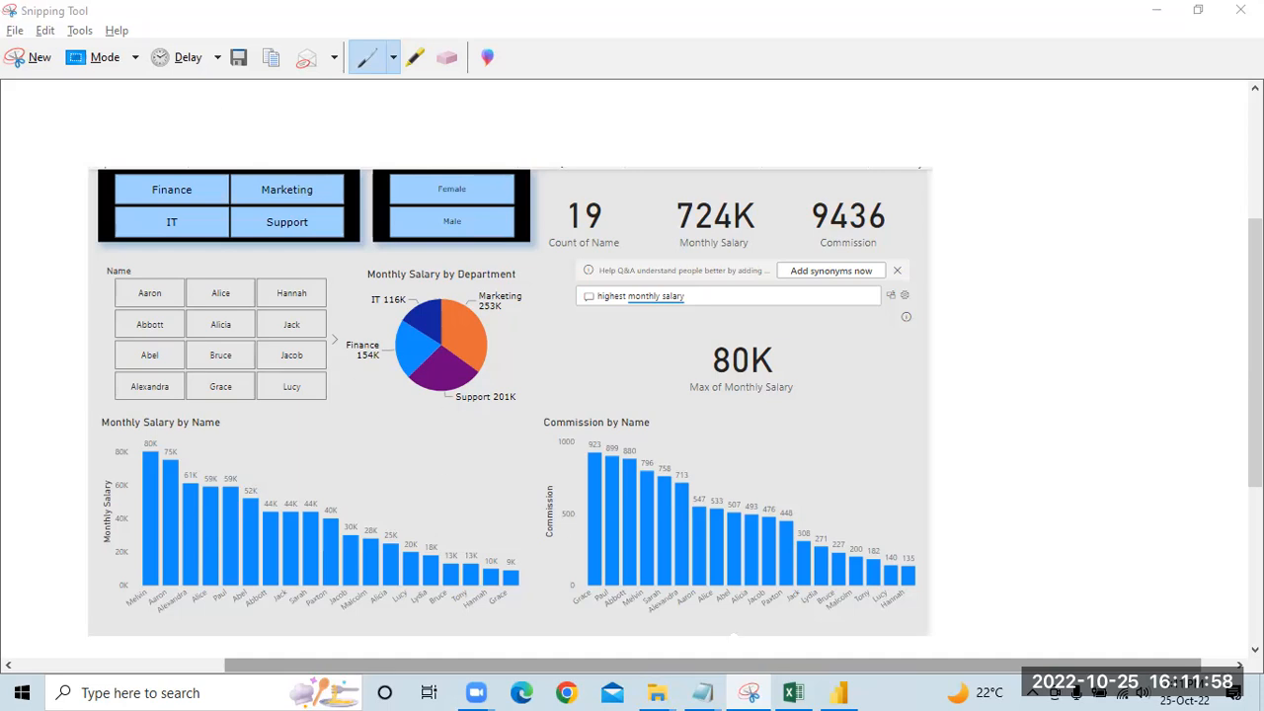
Step: Switch to the Employee Data workbook in Excel and review its Employee Data and Commission sheets
left_click(792, 692)
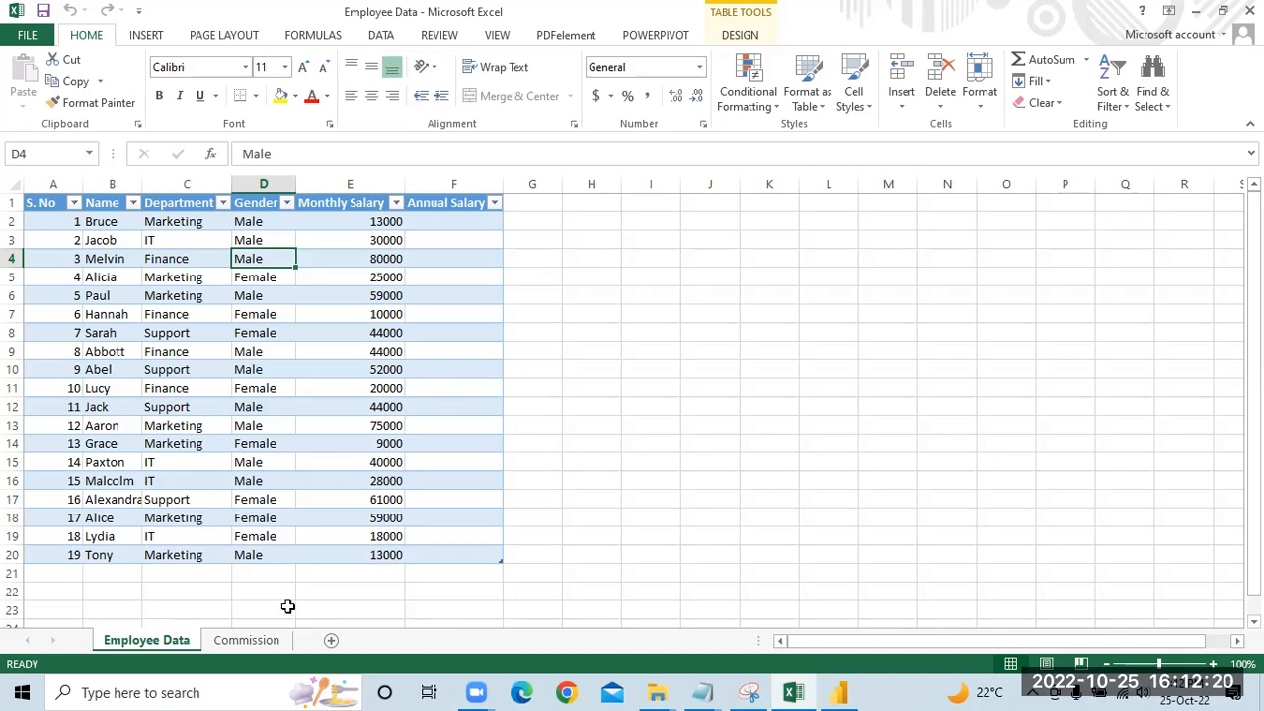
left_click(261, 641)
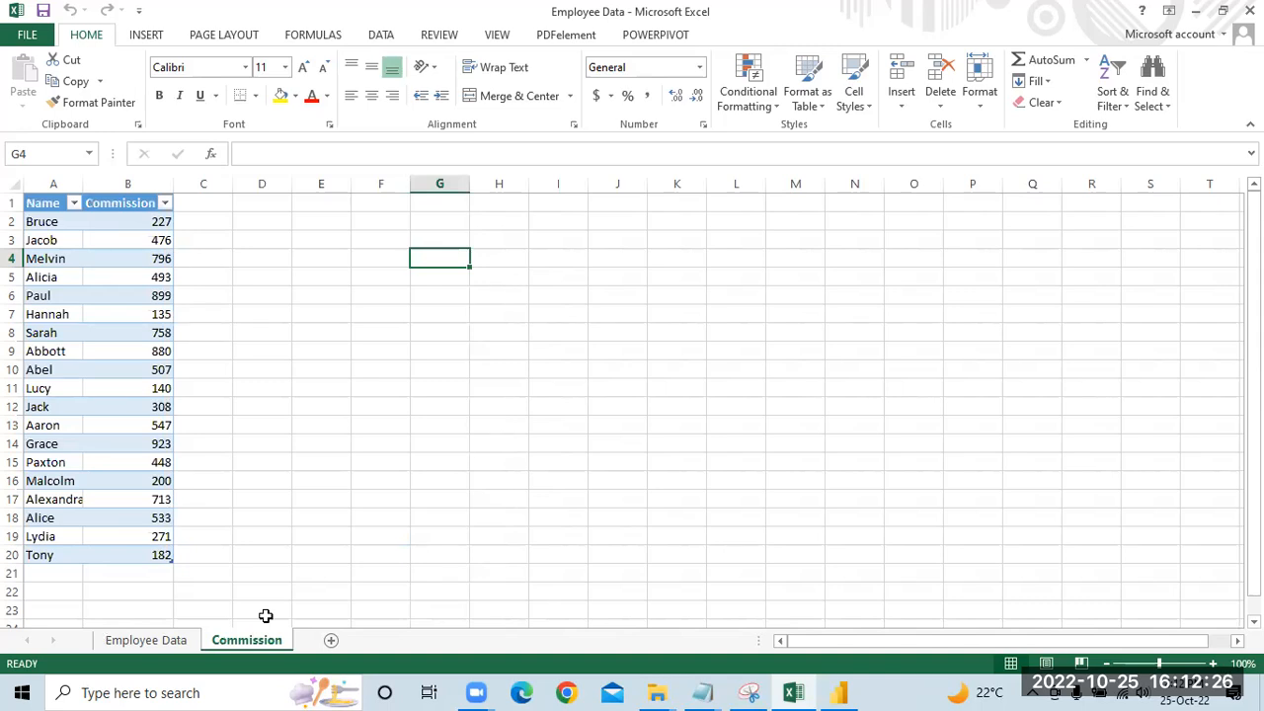
left_click(146, 641)
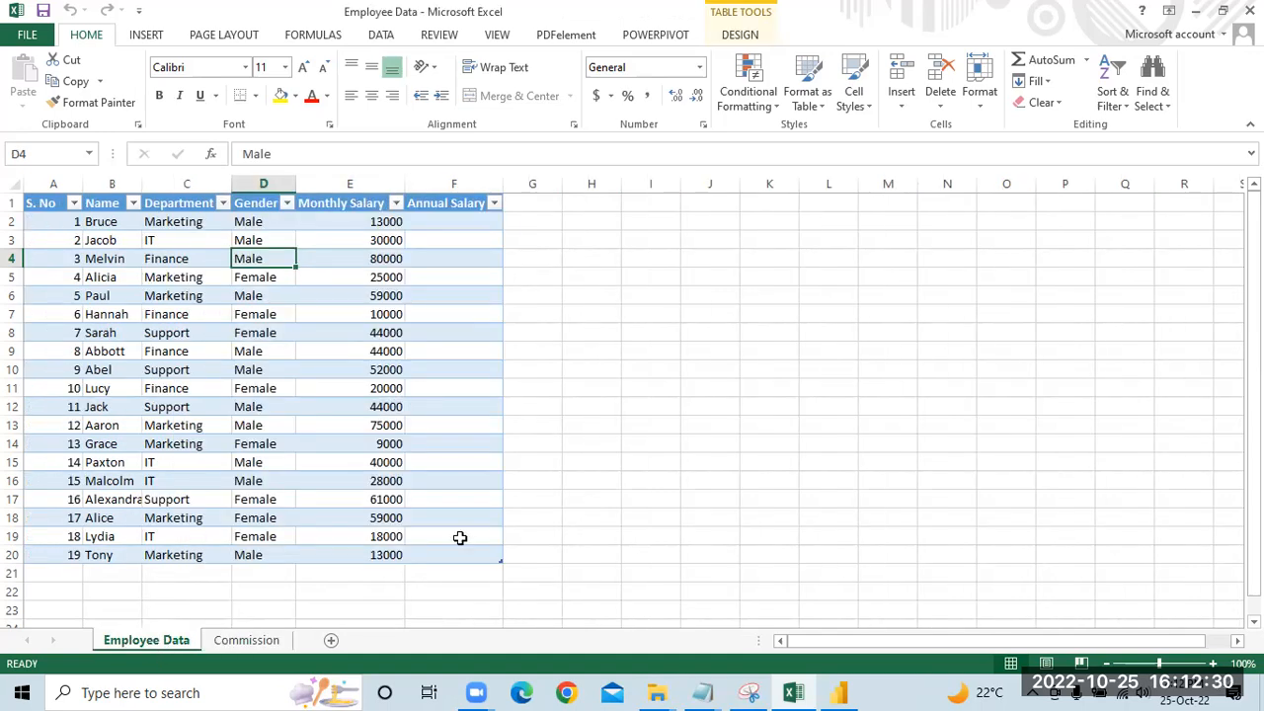
Step: Switch to Power BI Desktop, dismiss the start screen and connect to the Excel workbook Employee Data
left_click(842, 691)
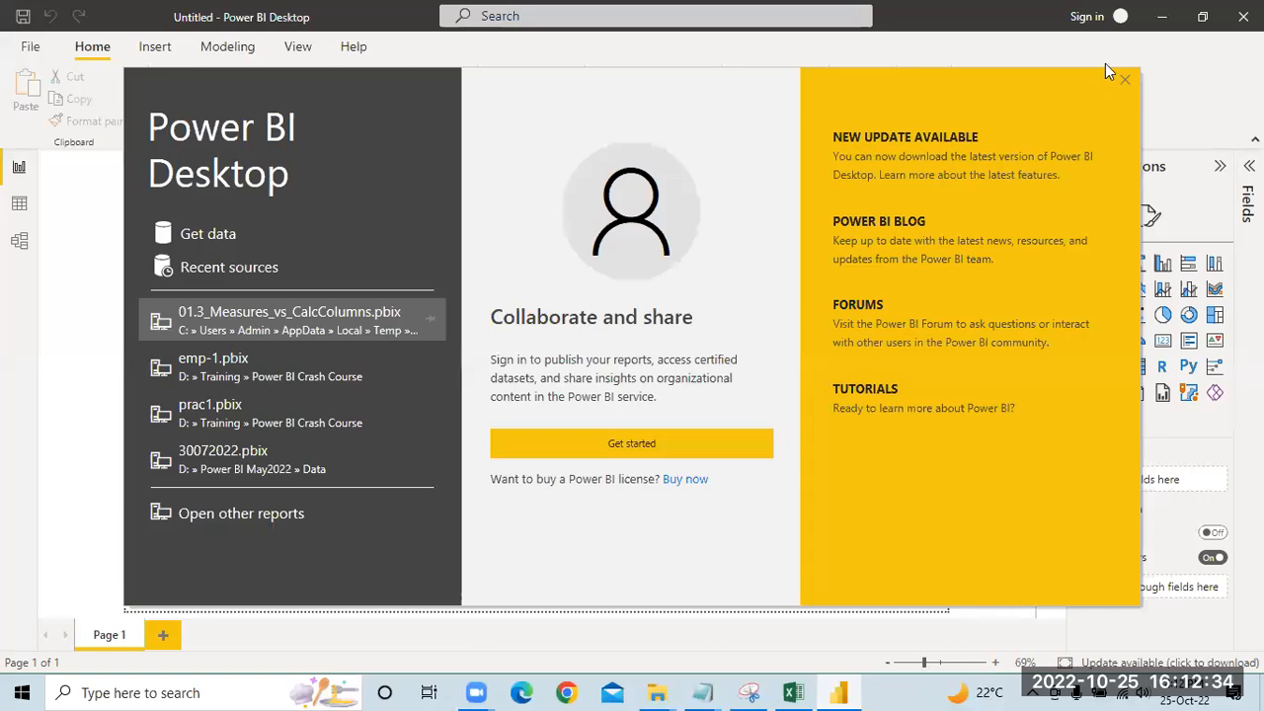
left_click(1126, 80)
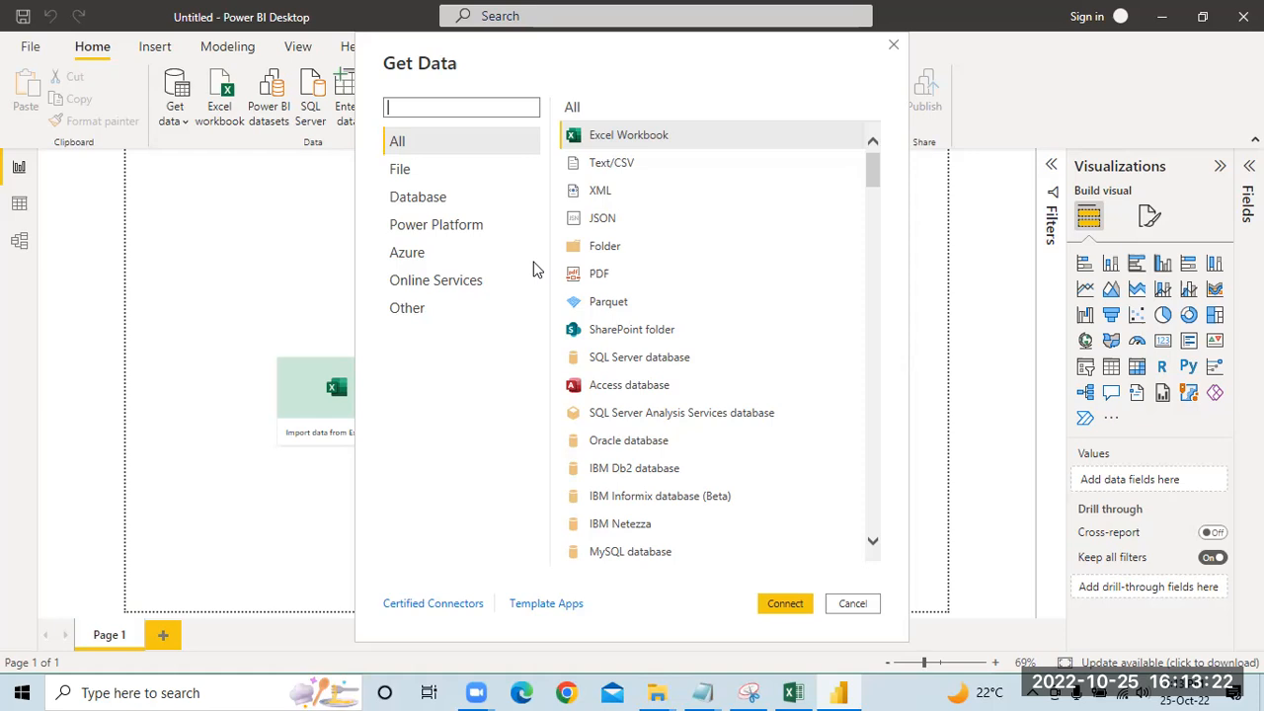
left_click_drag(870, 174, 869, 141)
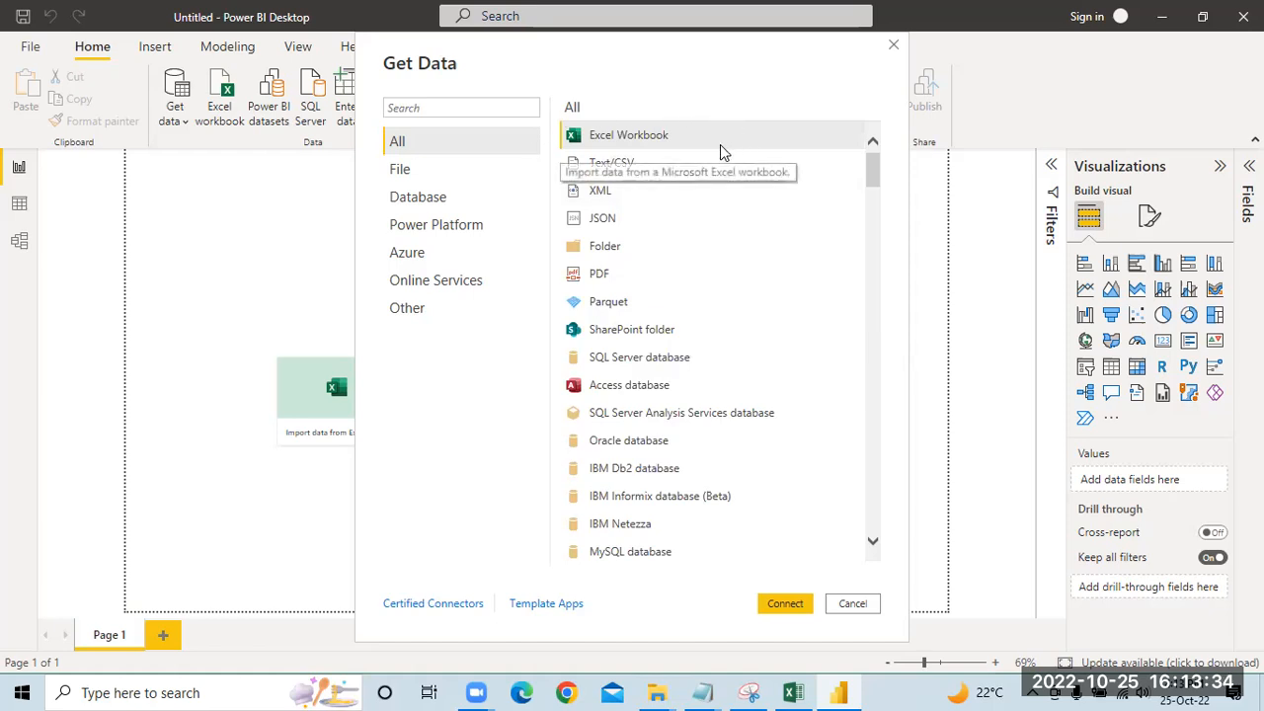
left_click(697, 133)
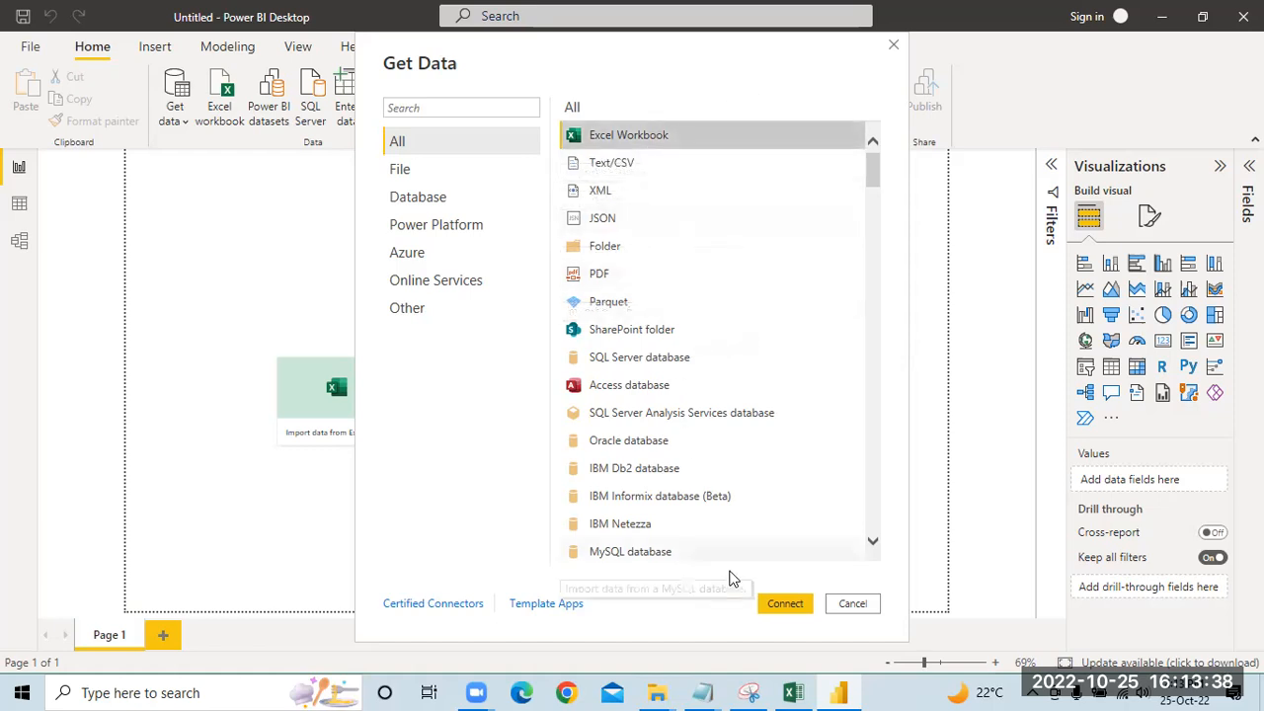
left_click(787, 604)
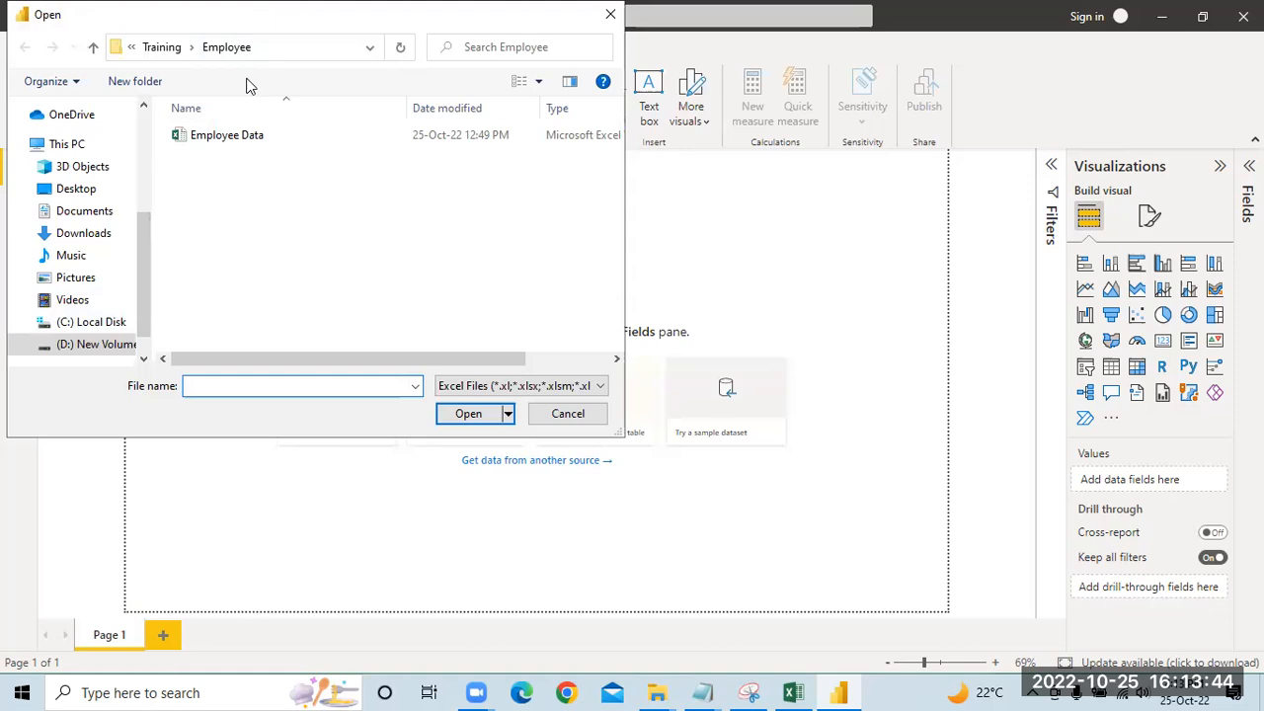
left_click(219, 146)
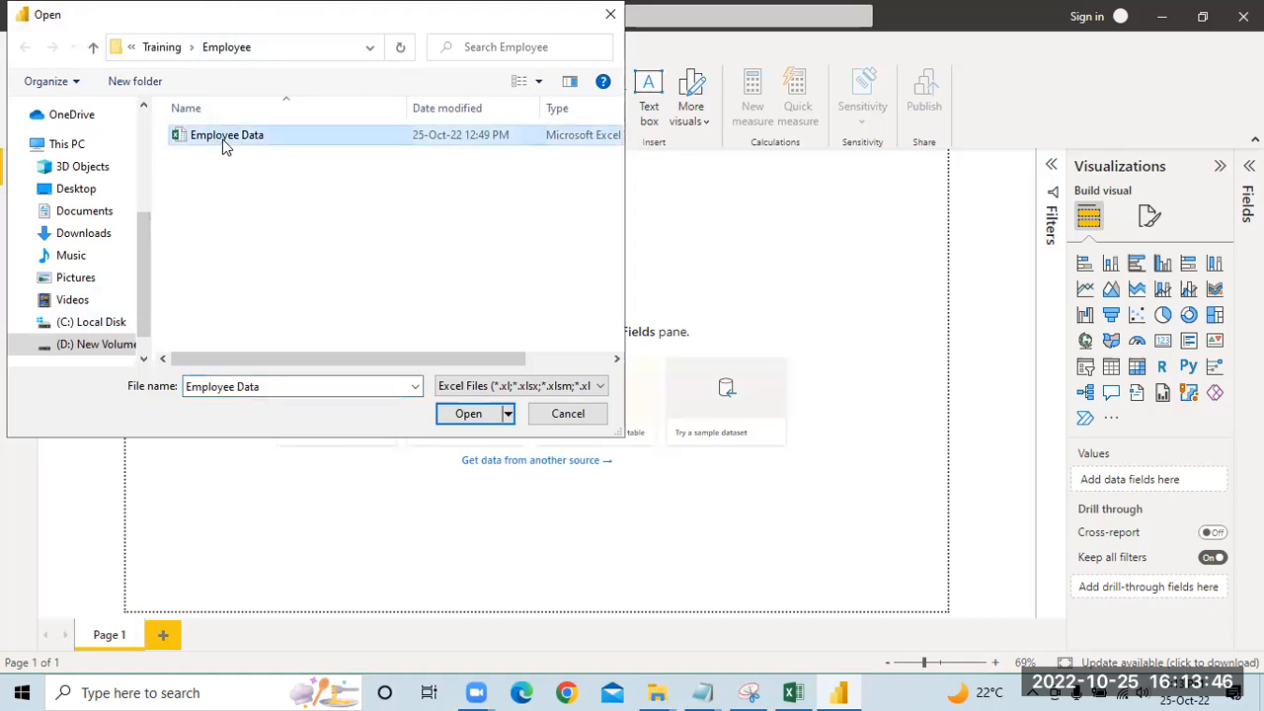
left_click(468, 414)
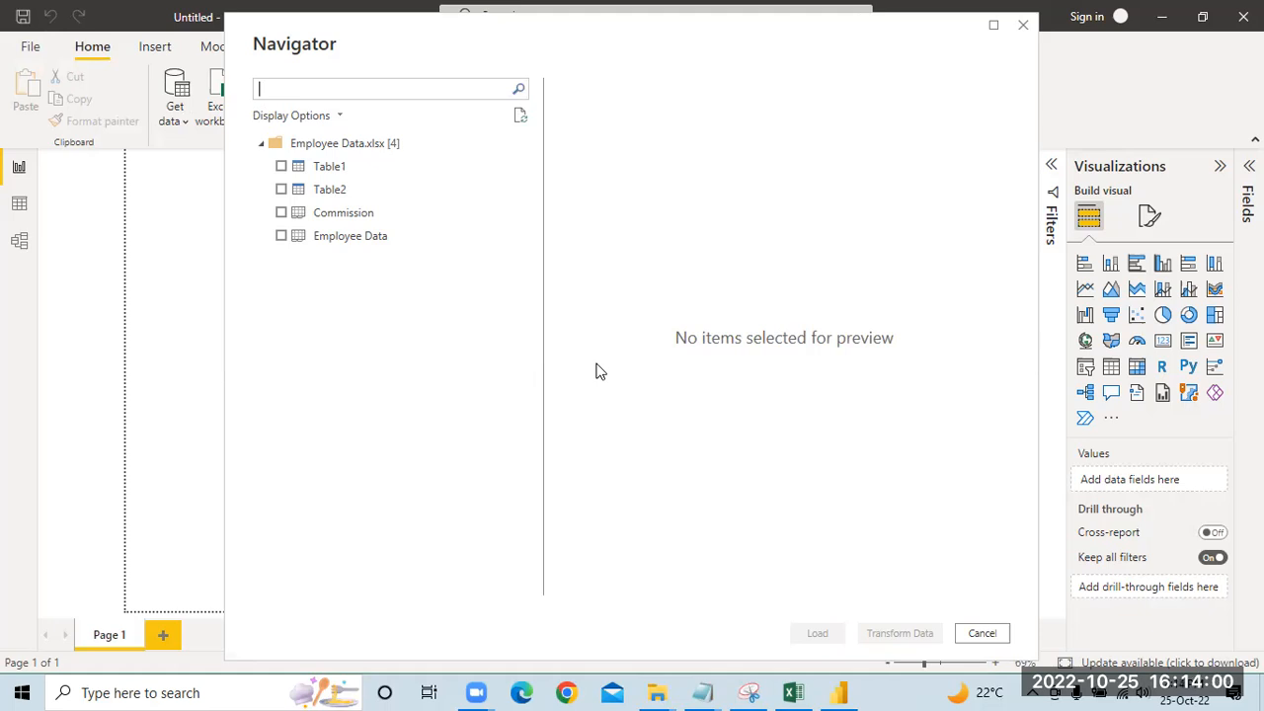
Step: Preview the workbook's tables and sheets, and load the Commission and Employee Data sheets
left_click(332, 171)
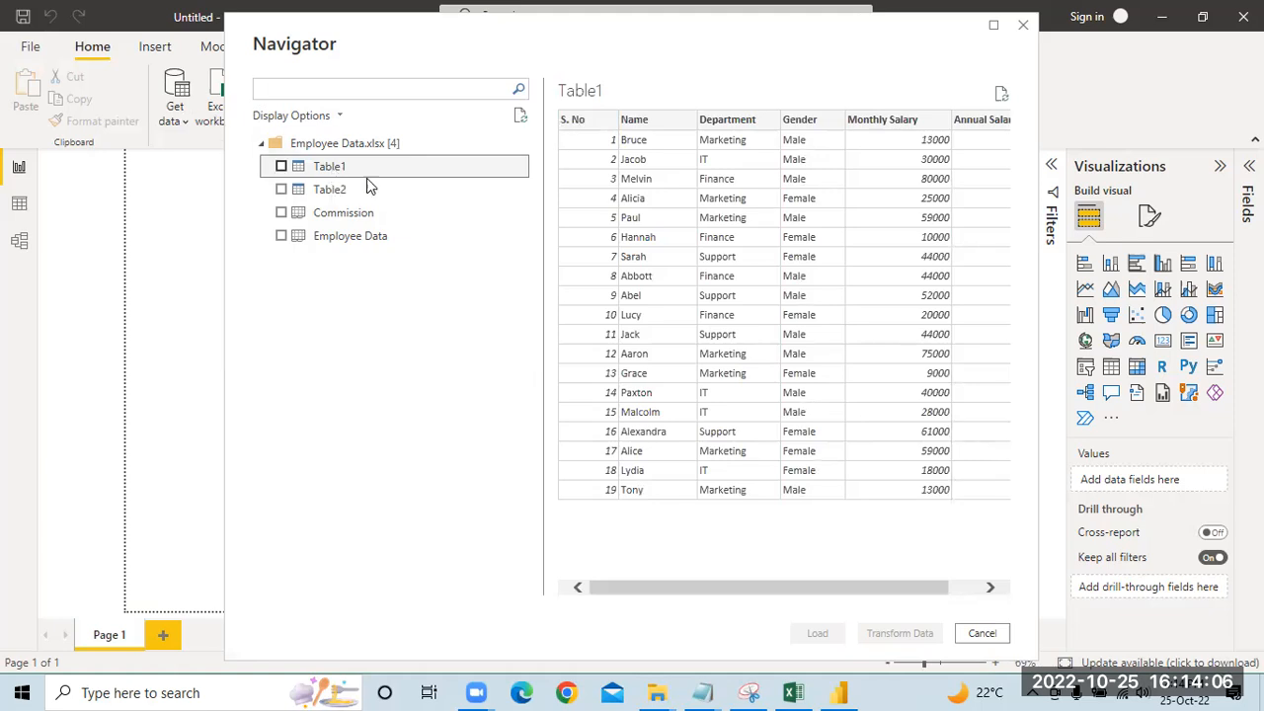
left_click(355, 189)
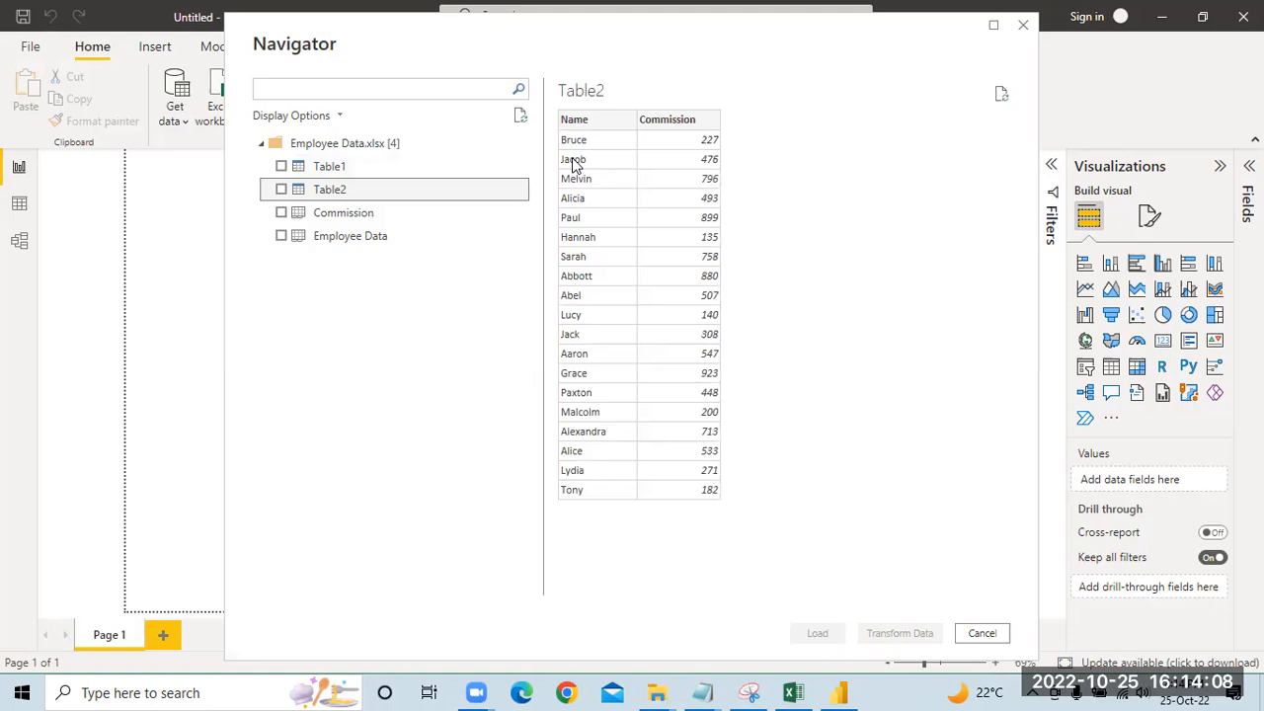
left_click(356, 213)
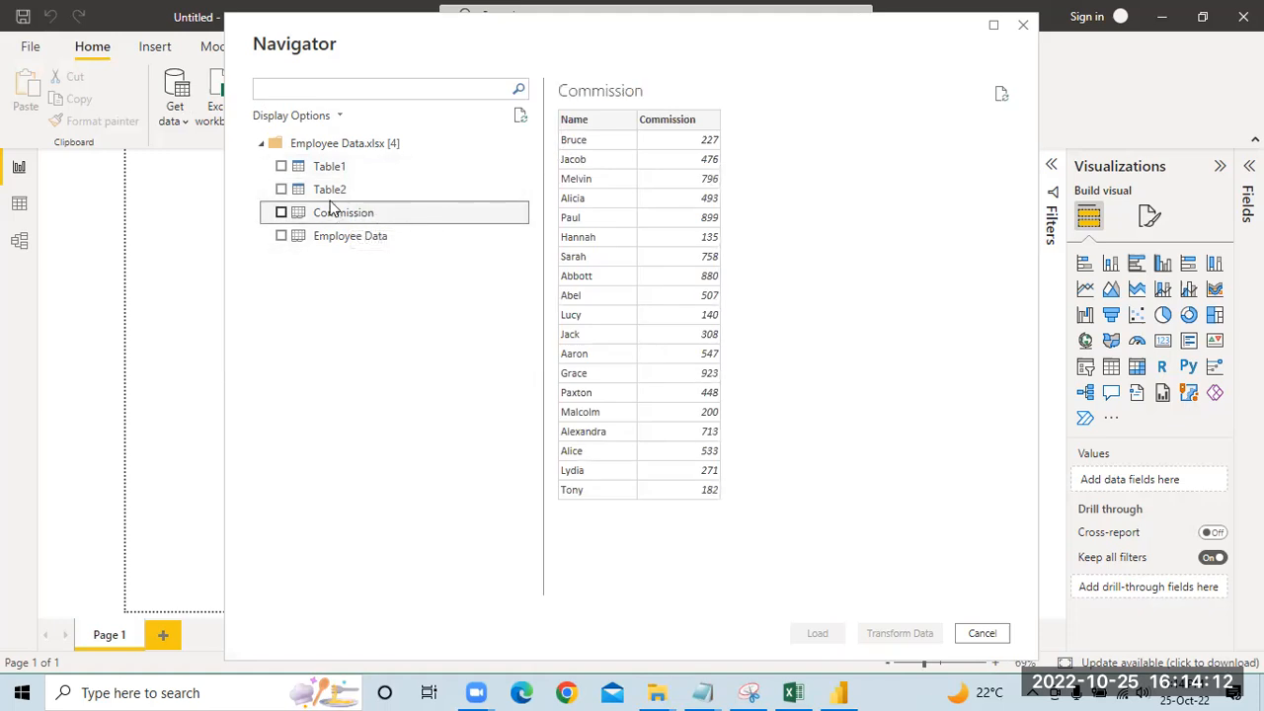
left_click(358, 241)
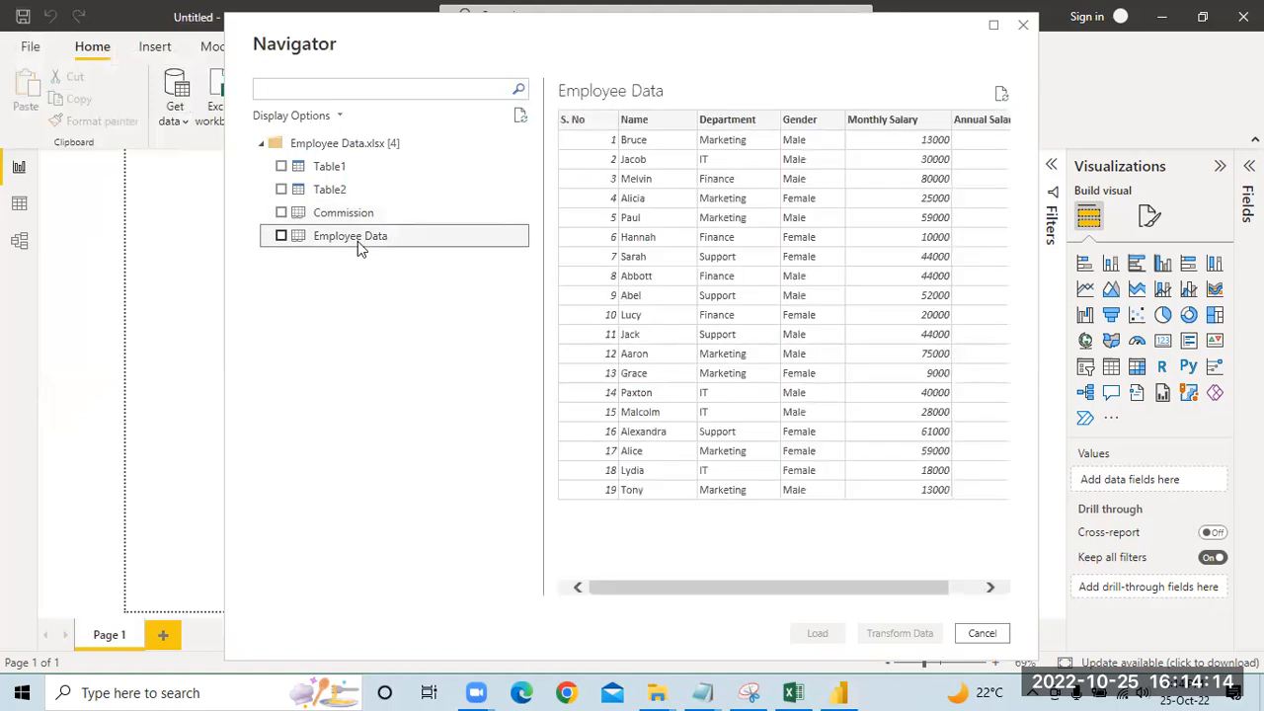
left_click(284, 218)
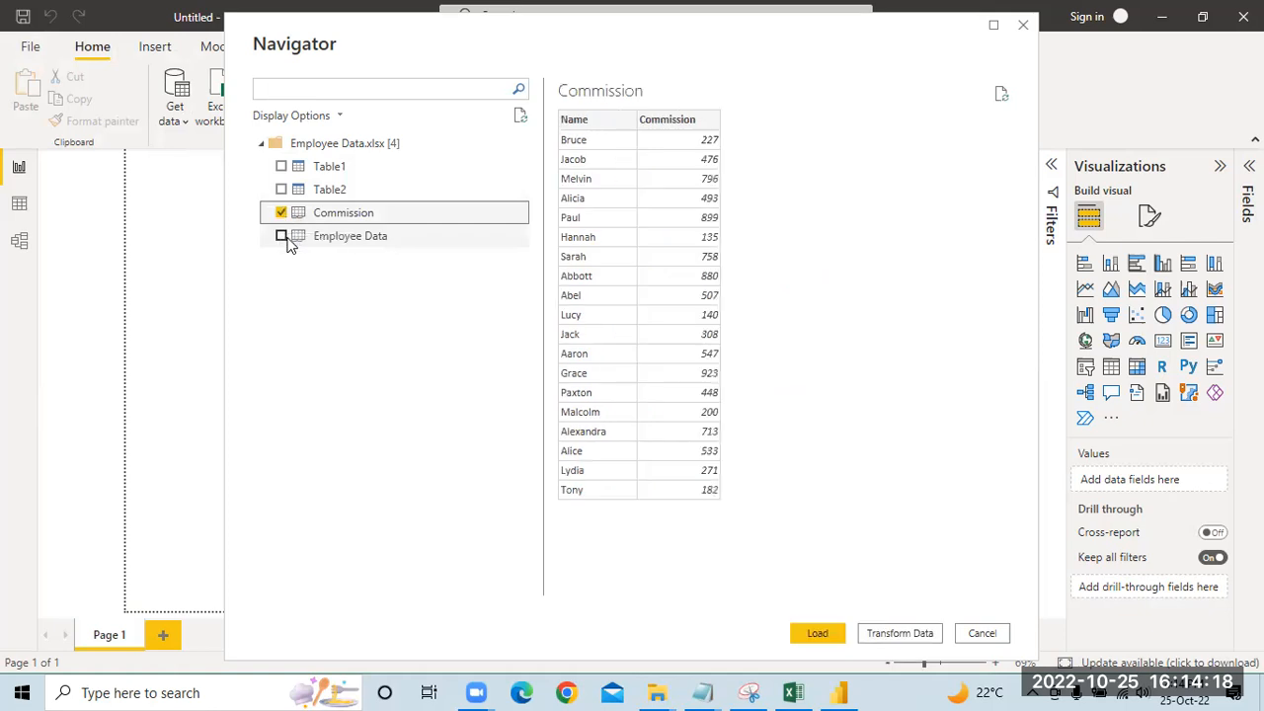
left_click(281, 236)
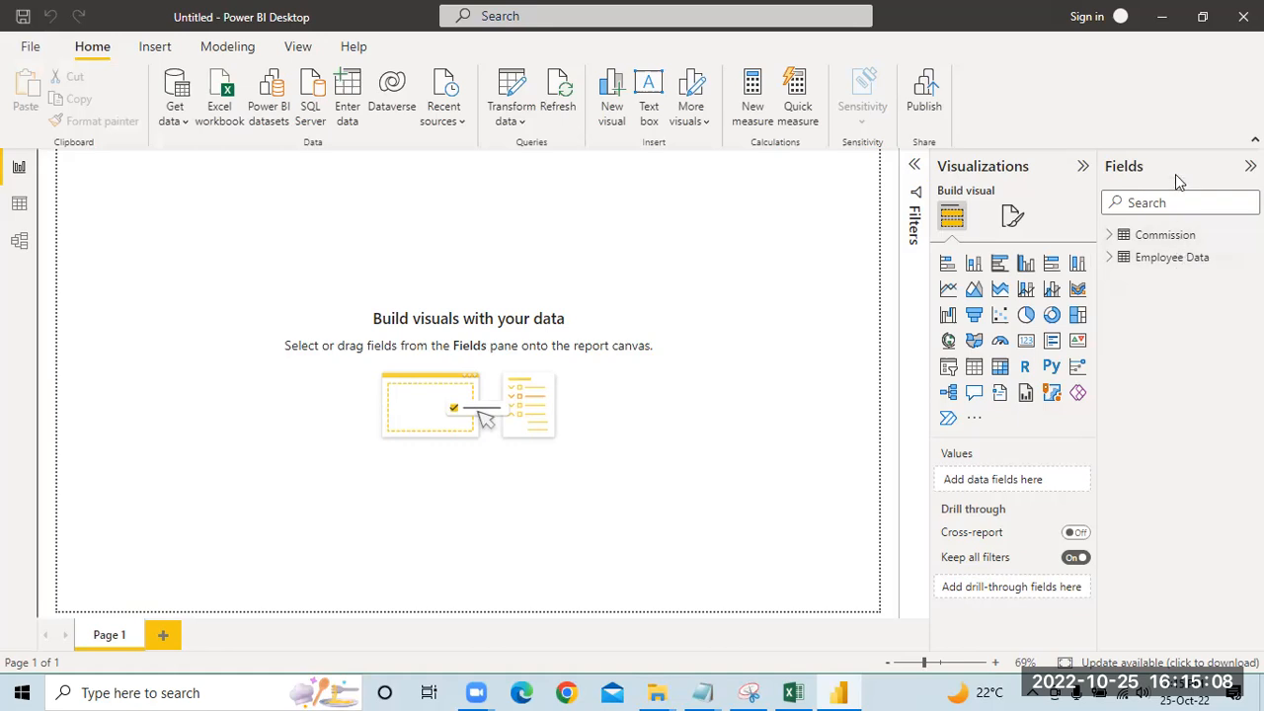
Step: Expand both tables' fields, examine the Employee Data rows and the relationship between the tables, and return to the report view
left_click(1110, 241)
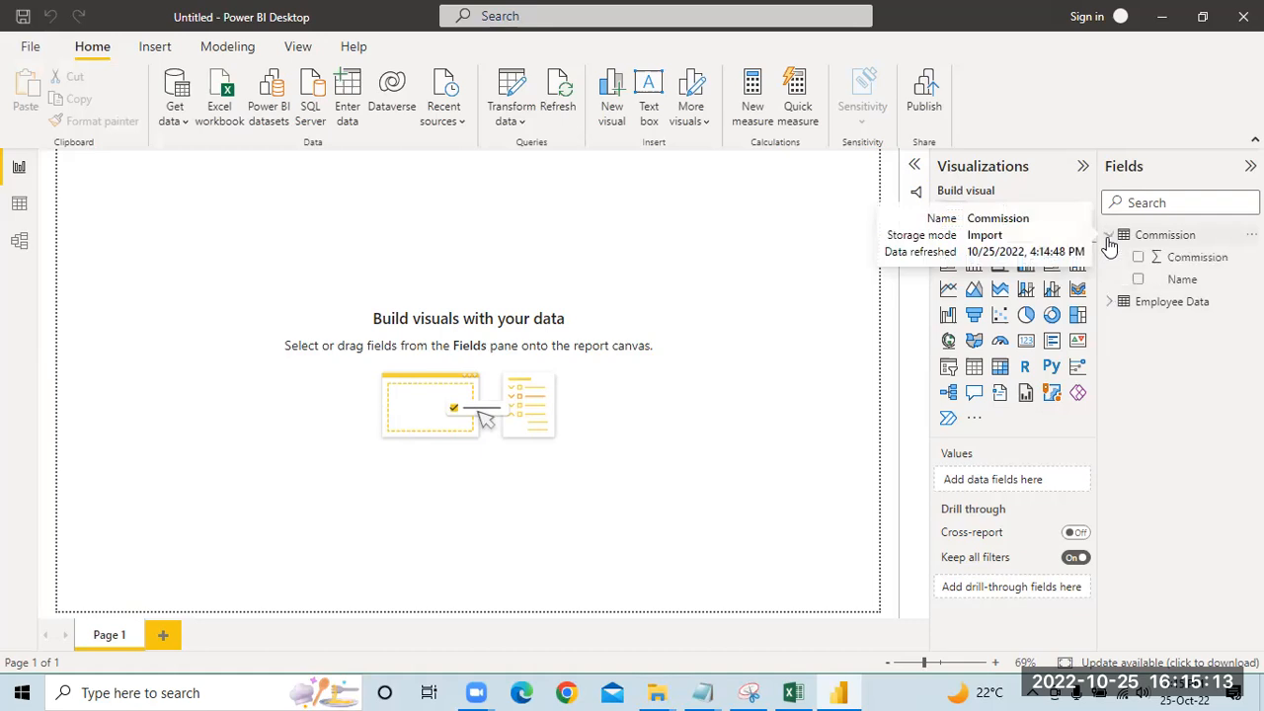
left_click(1109, 303)
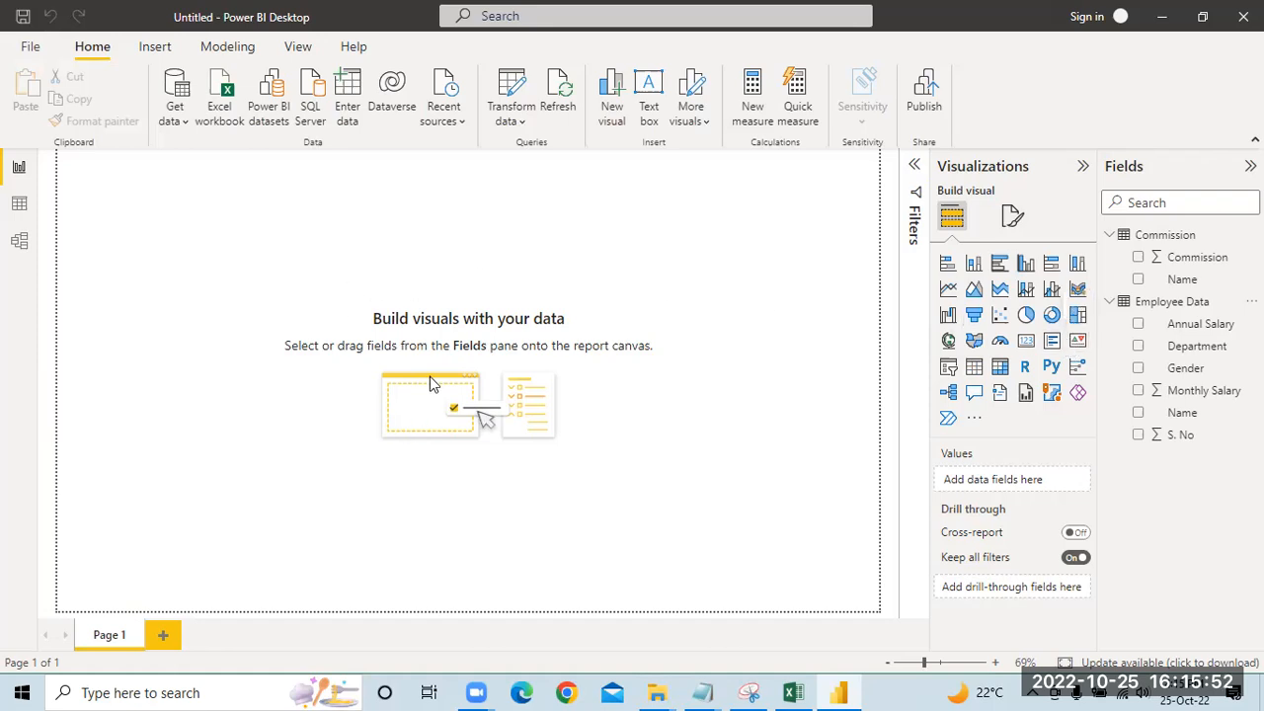
left_click(20, 169)
left_click(19, 205)
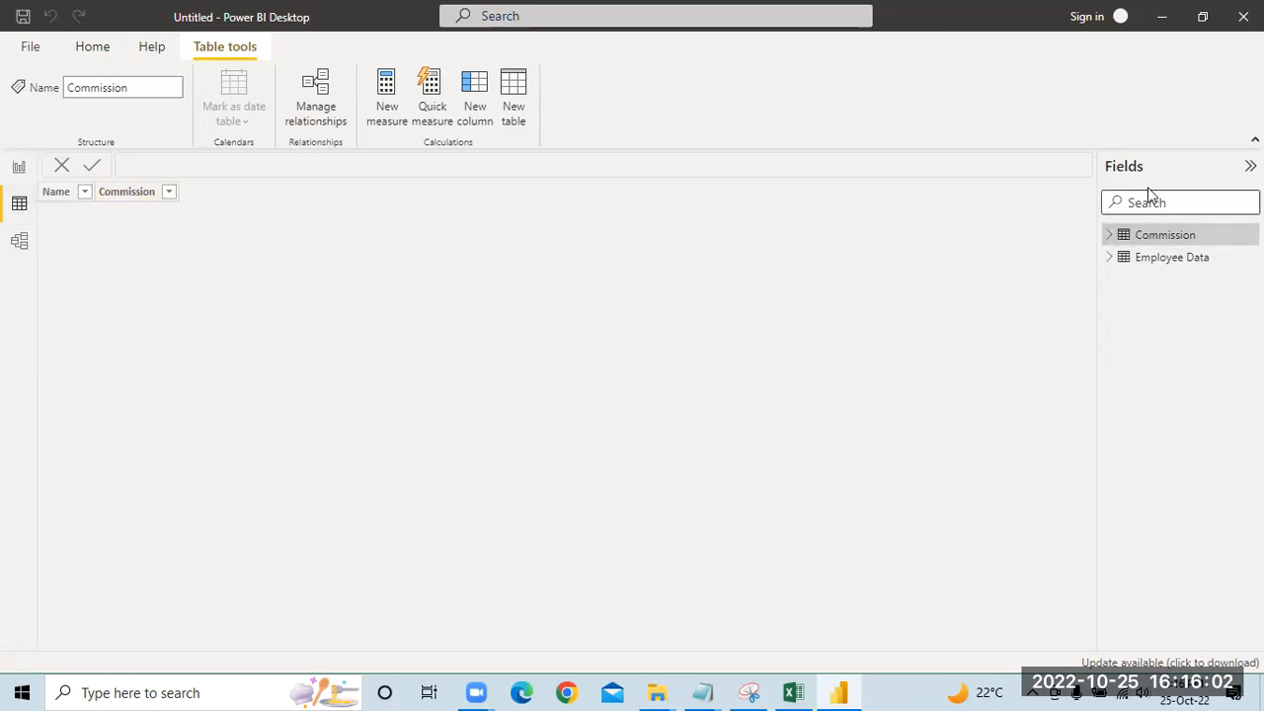
left_click(1159, 257)
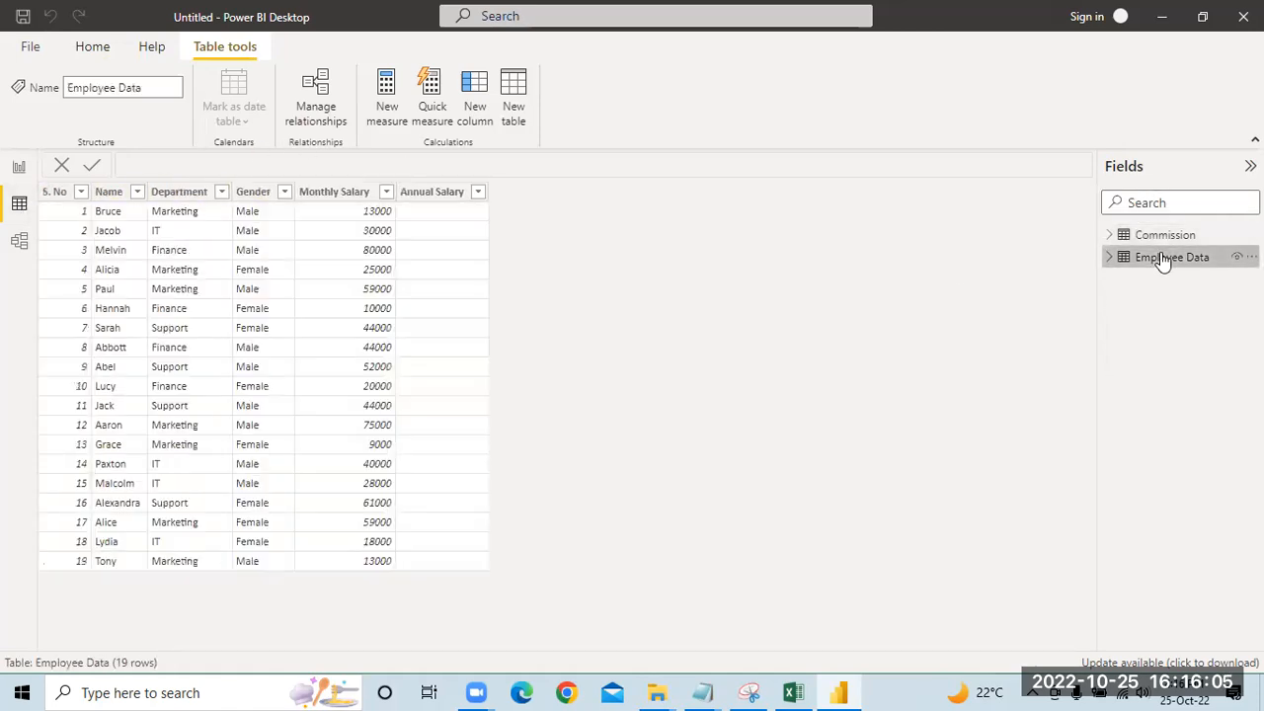
left_click(20, 244)
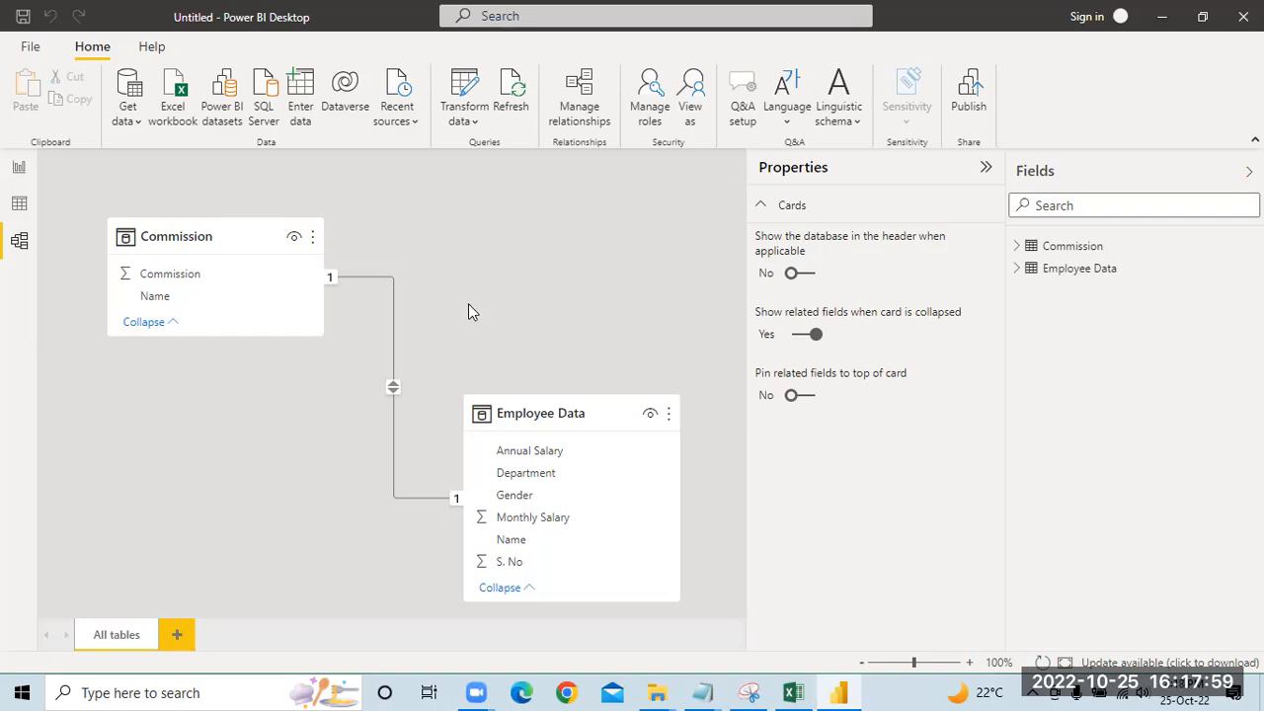
left_click(16, 171)
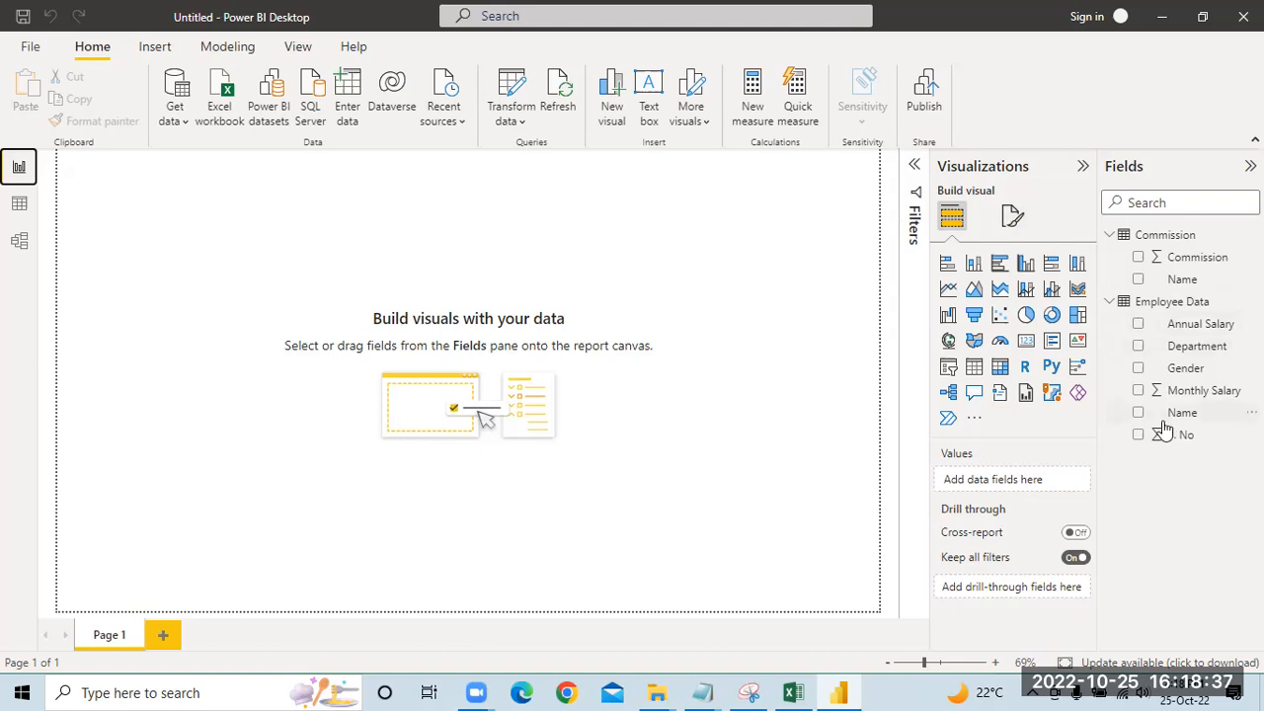
left_click_drag(1195, 326, 489, 256)
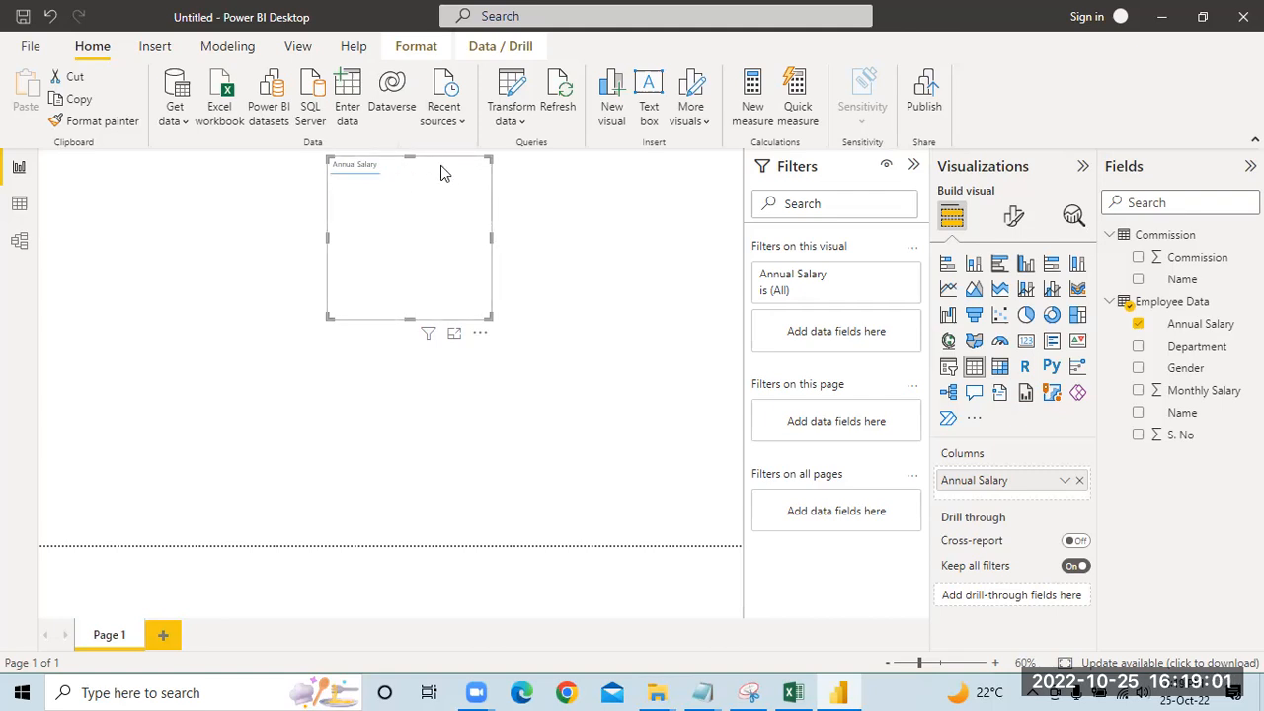
key("Delete")
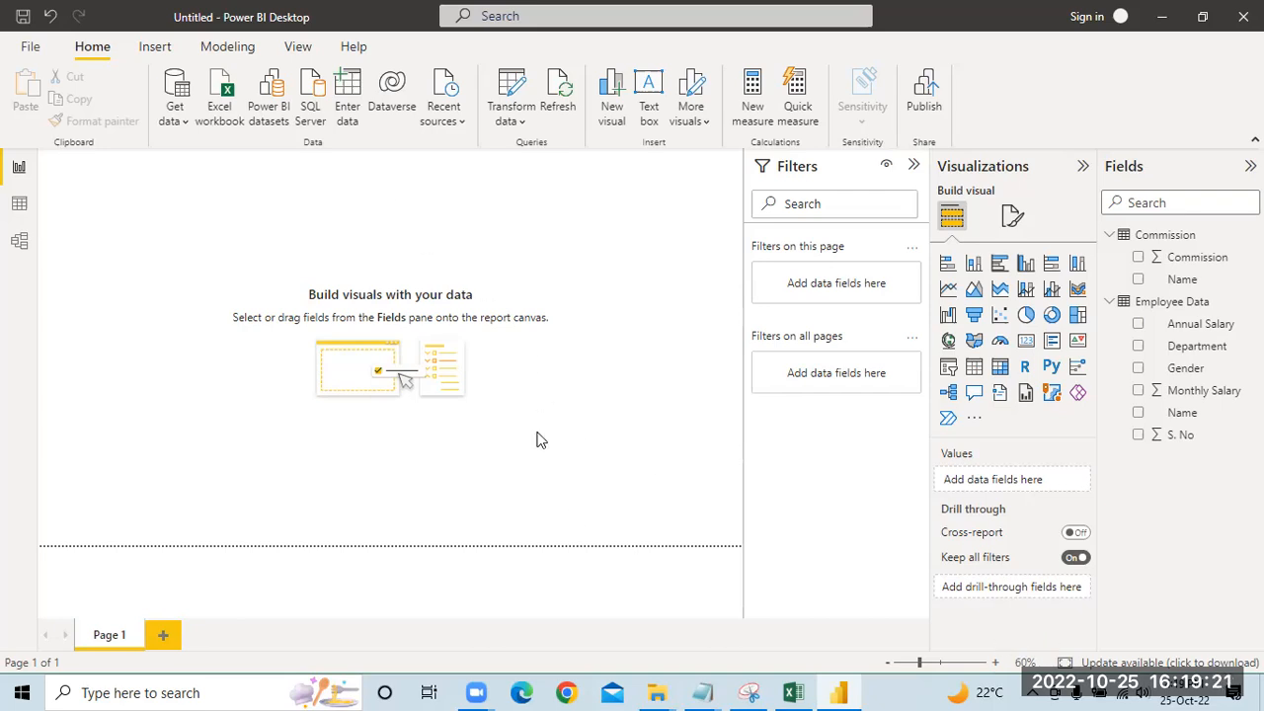
left_click(913, 165)
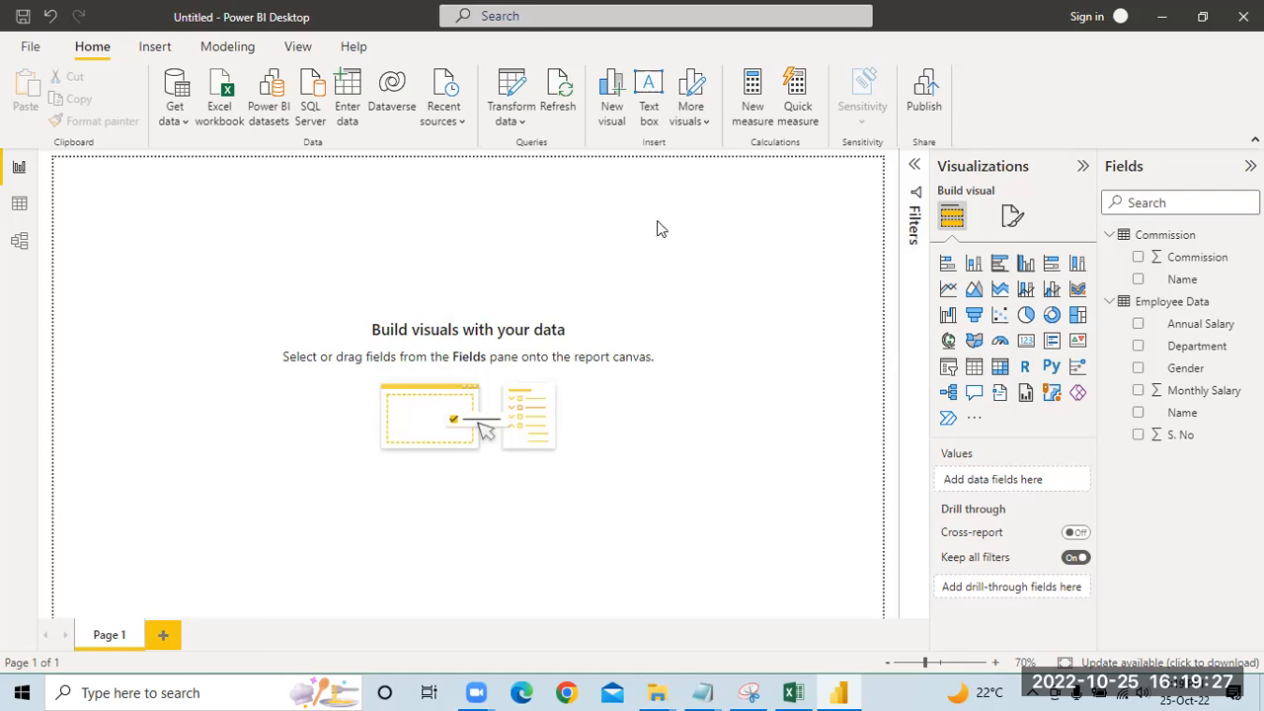
Step: Add a card with the distinct count of Employee Data's Name field, and shrink and place it at the top middle of the page
left_click(1027, 344)
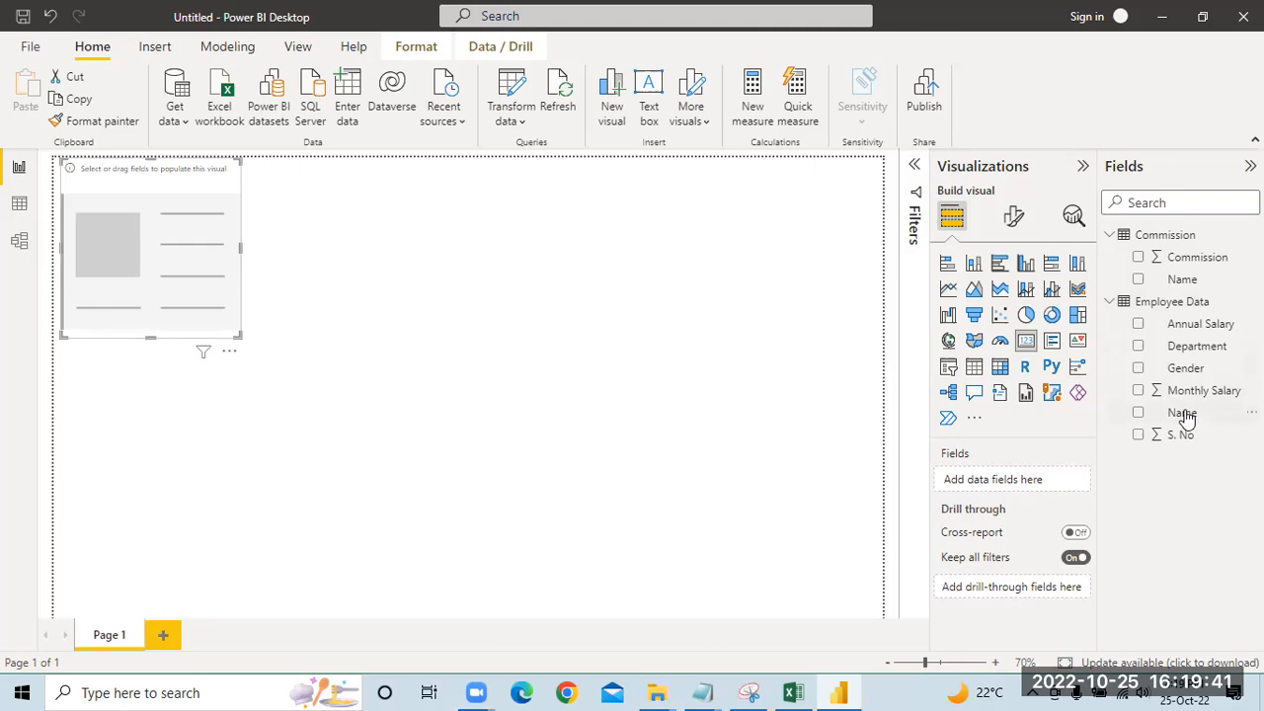
left_click_drag(1185, 415, 1027, 480)
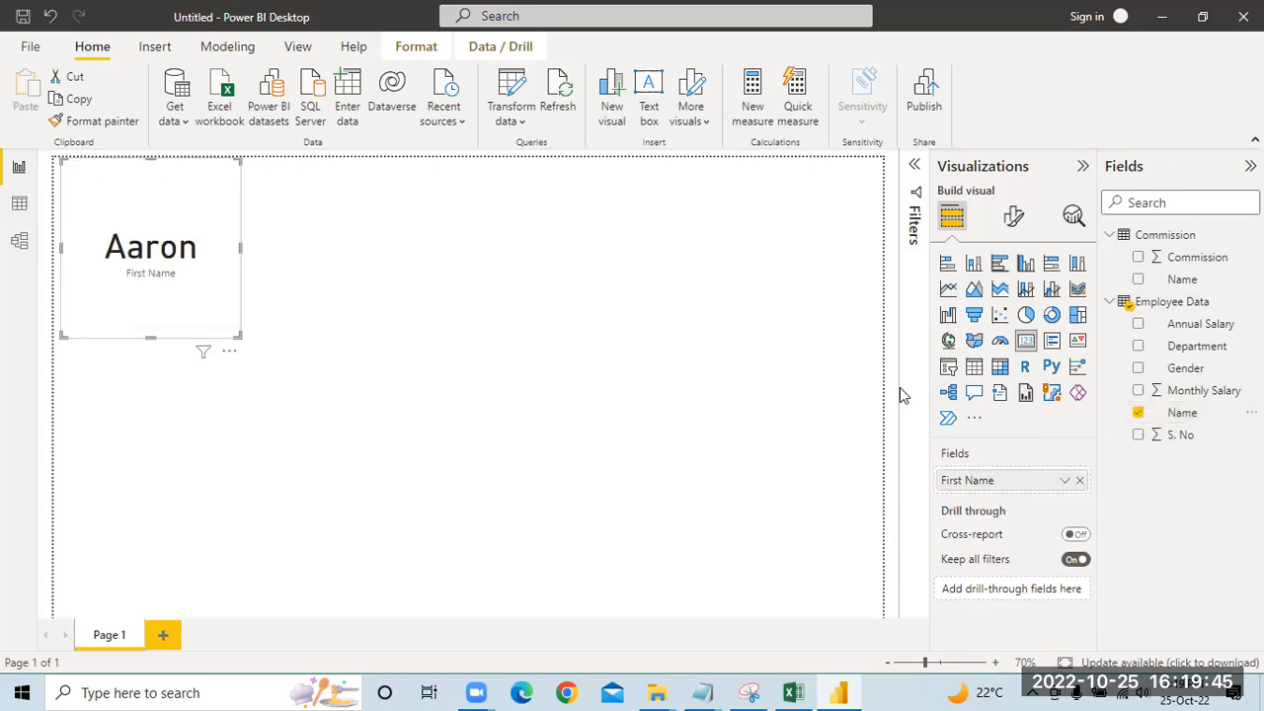
left_click(1062, 481)
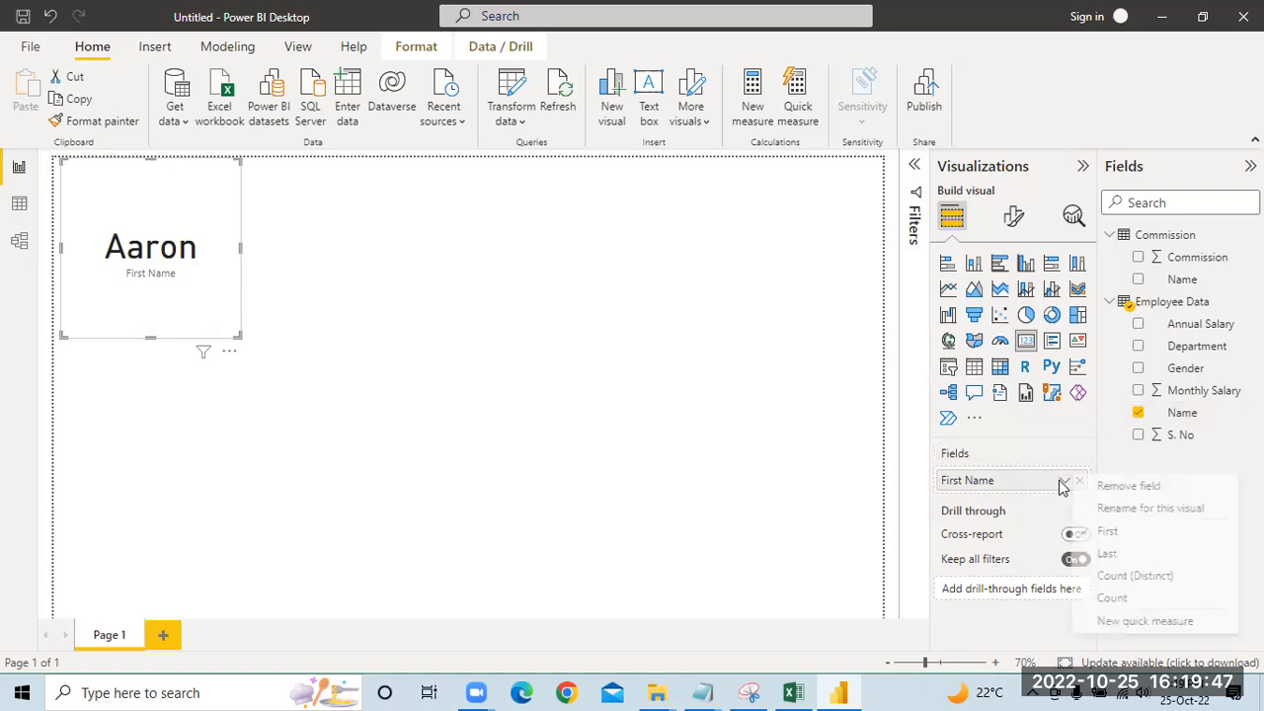
left_click(1132, 578)
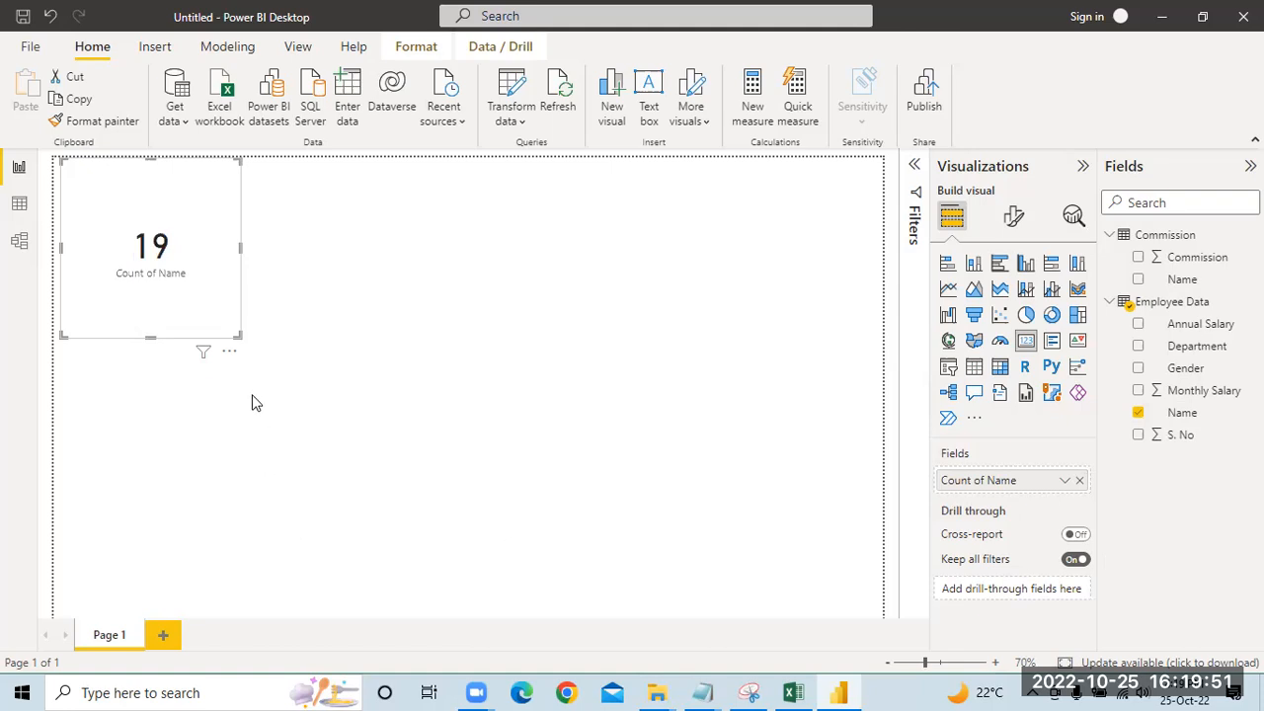
left_click_drag(234, 333, 178, 230)
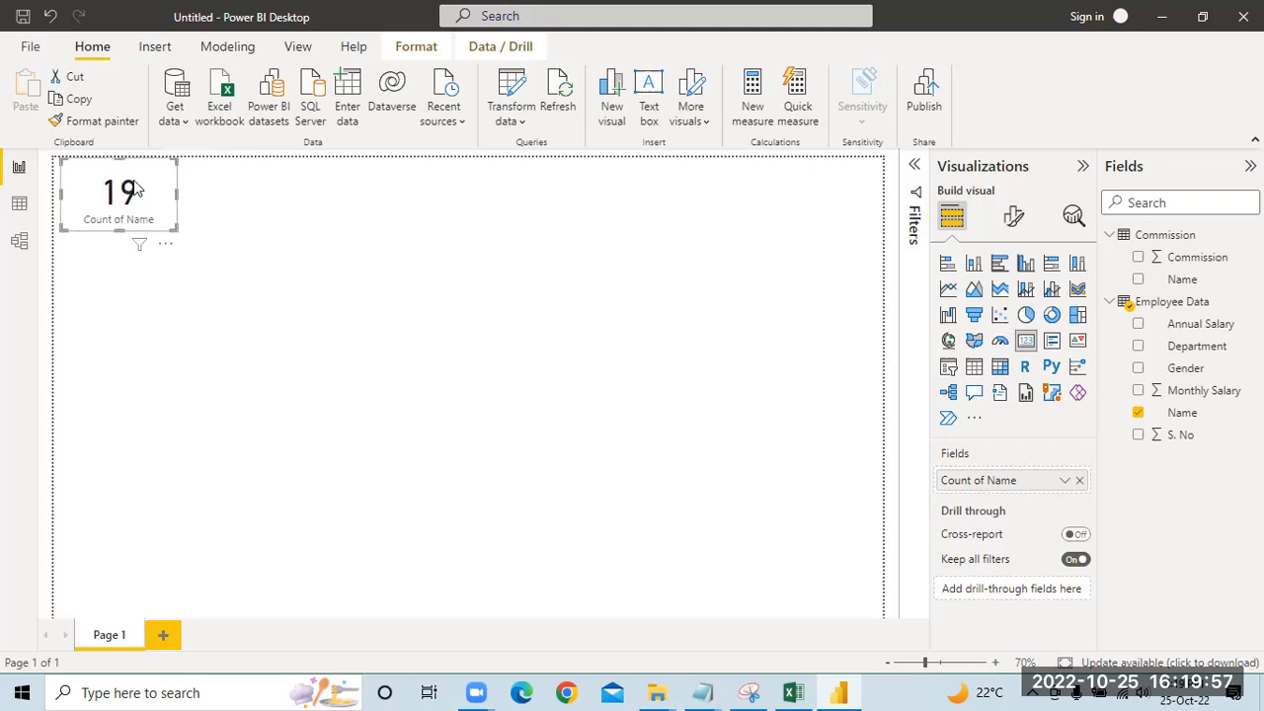
left_click_drag(99, 168, 472, 176)
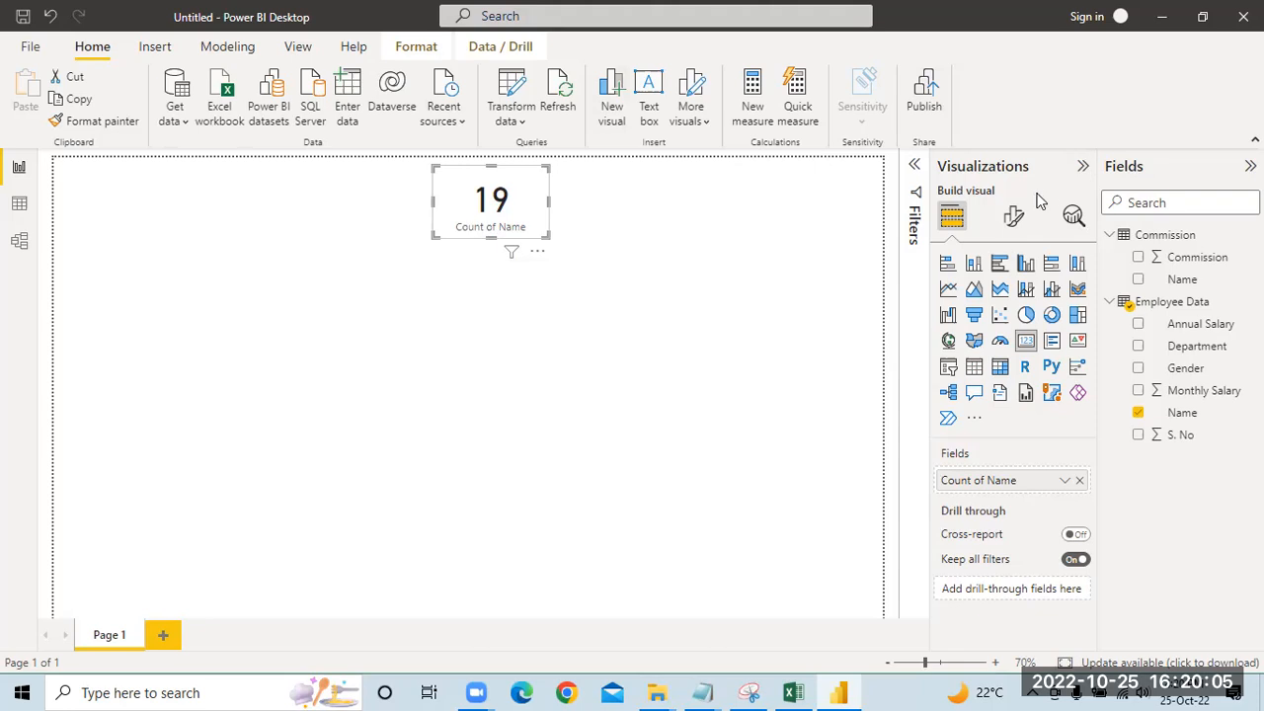
Step: Turn off the headcount card's category label and give the card the title Employees Count
left_click(1009, 222)
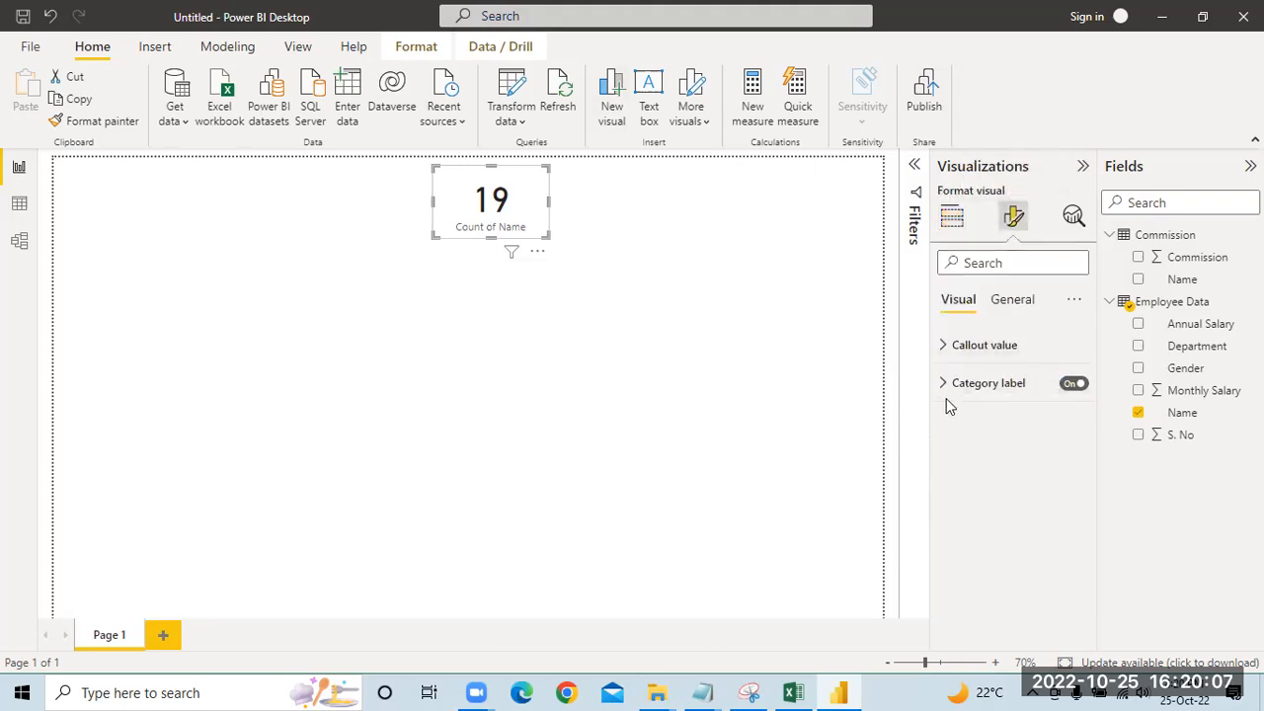
left_click(1078, 384)
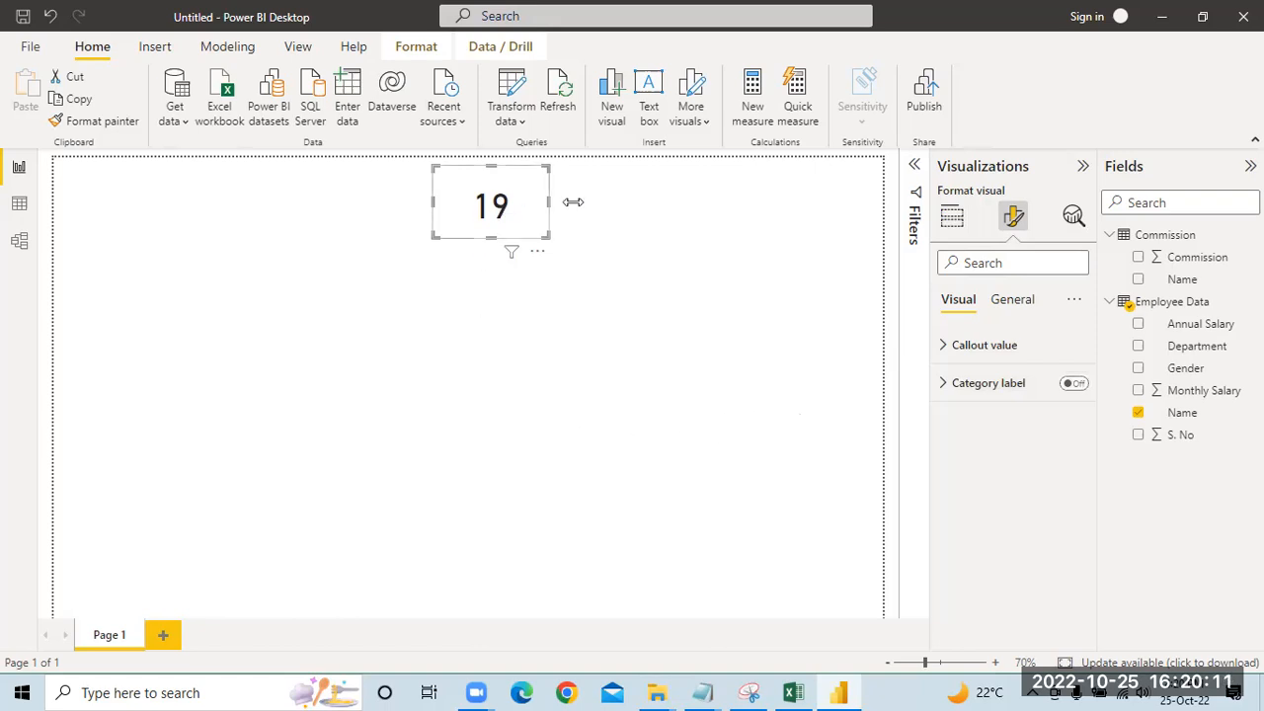
left_click(1011, 299)
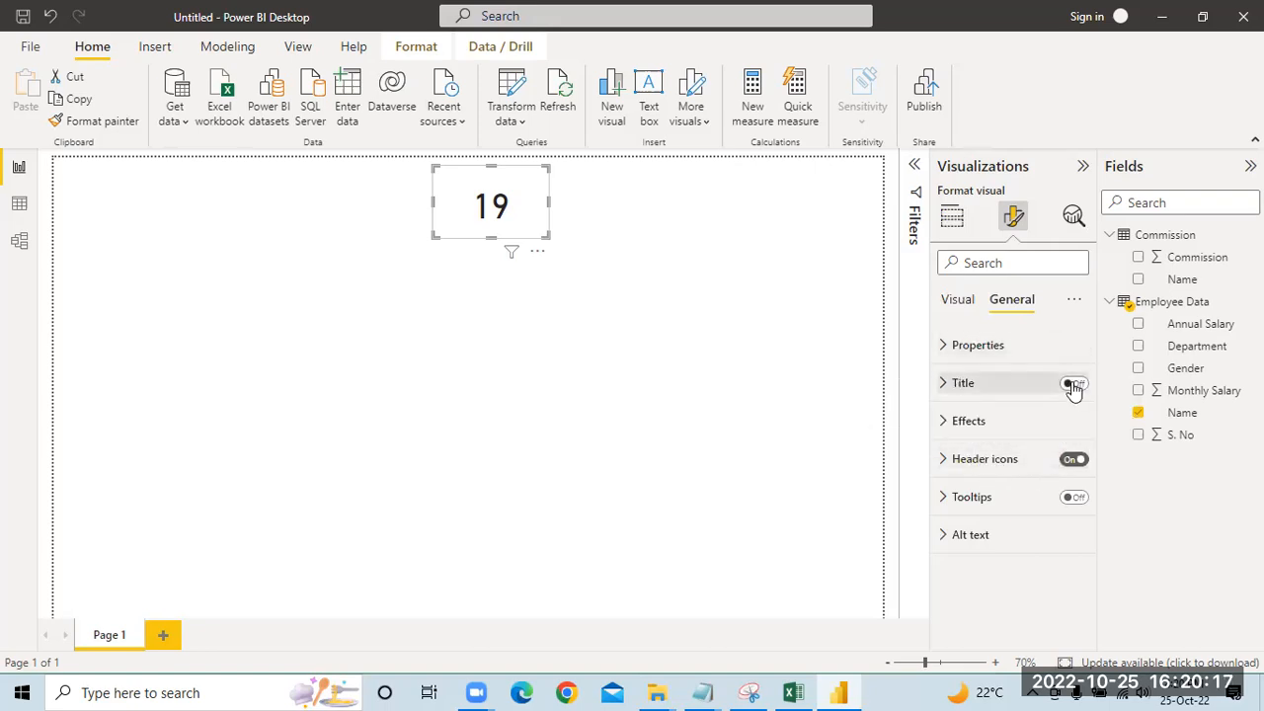
left_click(946, 393)
left_click(983, 438)
type("Employees")
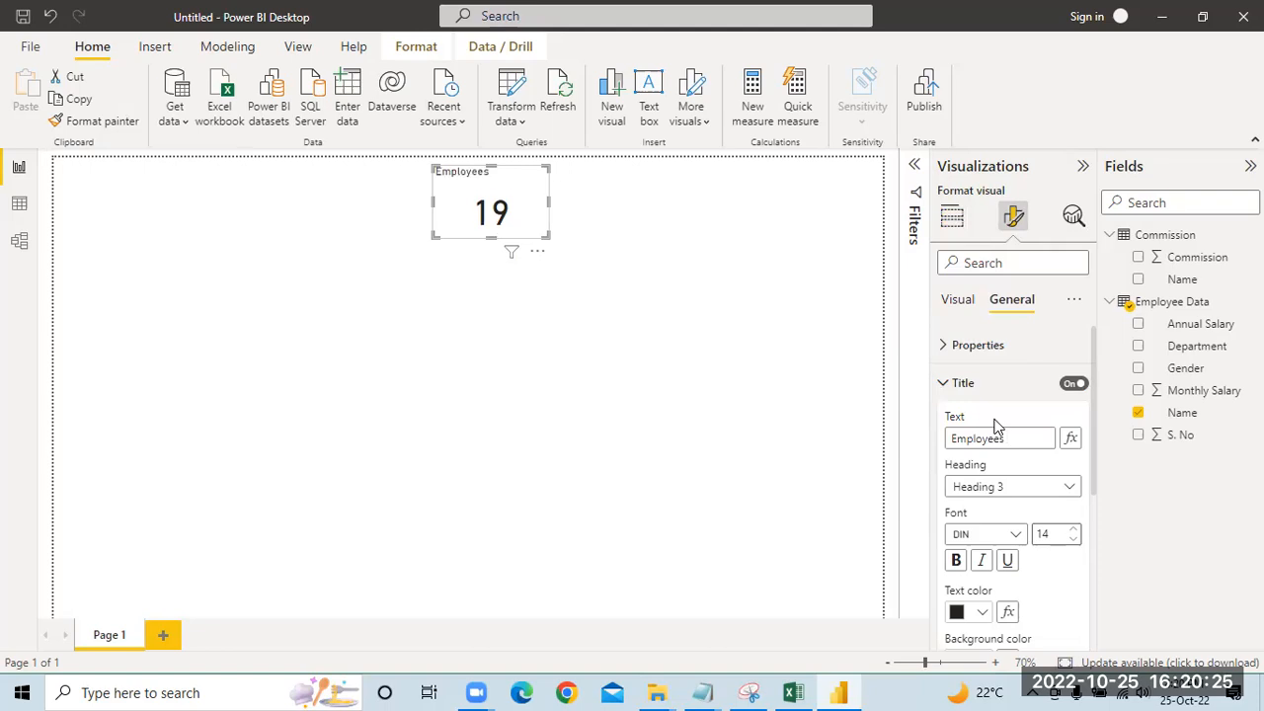
type(" Count")
Step: Format the headcount card's title in Verdana, size 12, and centre it horizontally
scroll(995, 483, "down", 1)
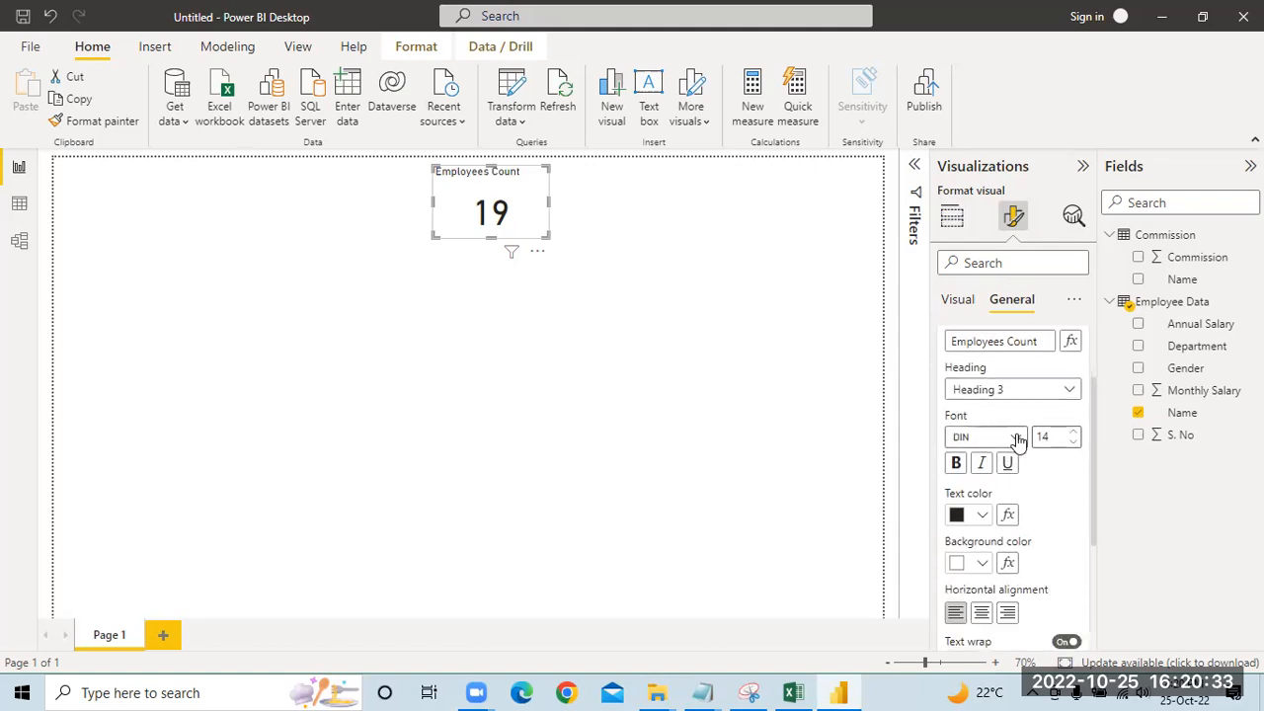
left_click(1019, 437)
scroll(1001, 366, "down", 3)
scroll(1002, 340, "down", 1)
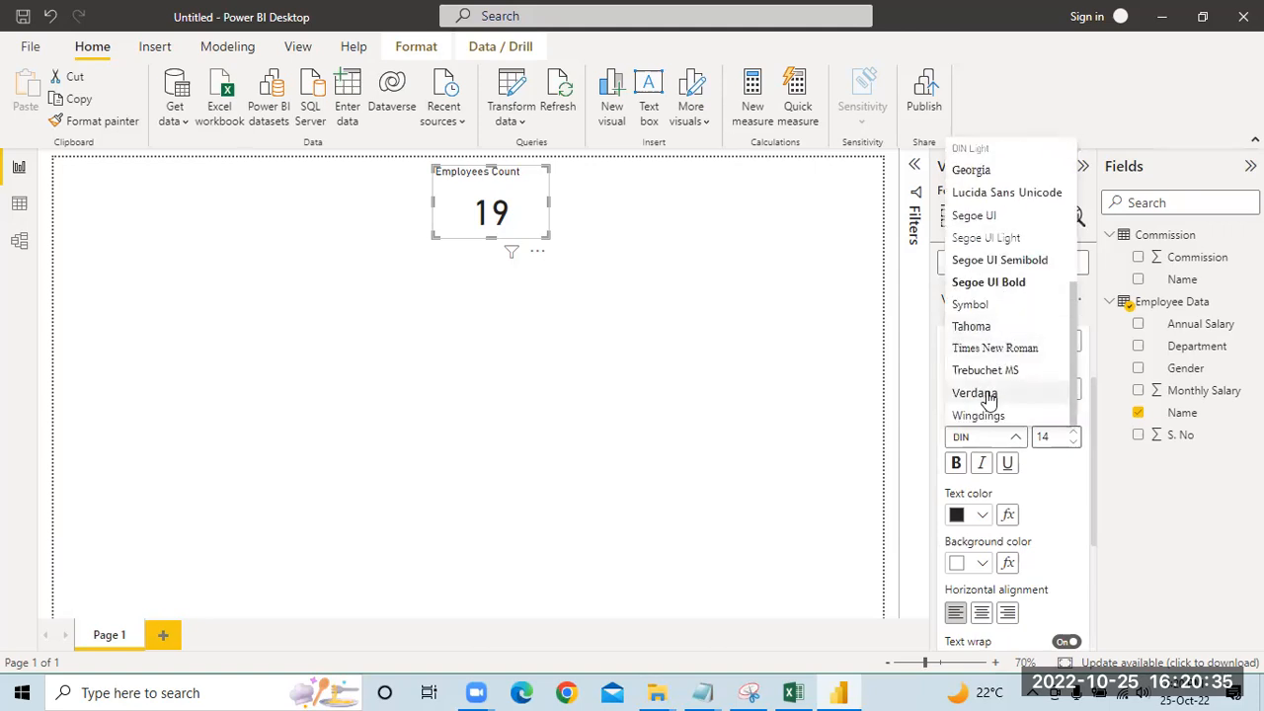
left_click(987, 396)
left_click(1073, 442)
left_click(1073, 446)
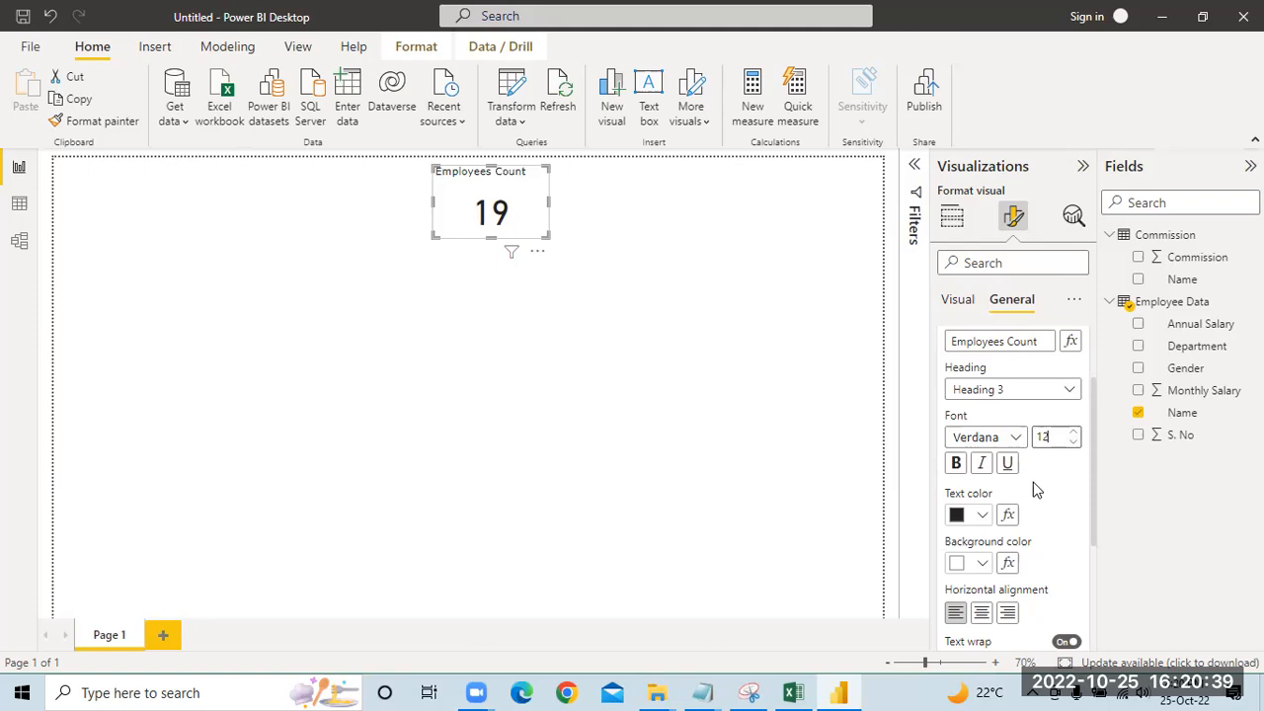
left_click(983, 614)
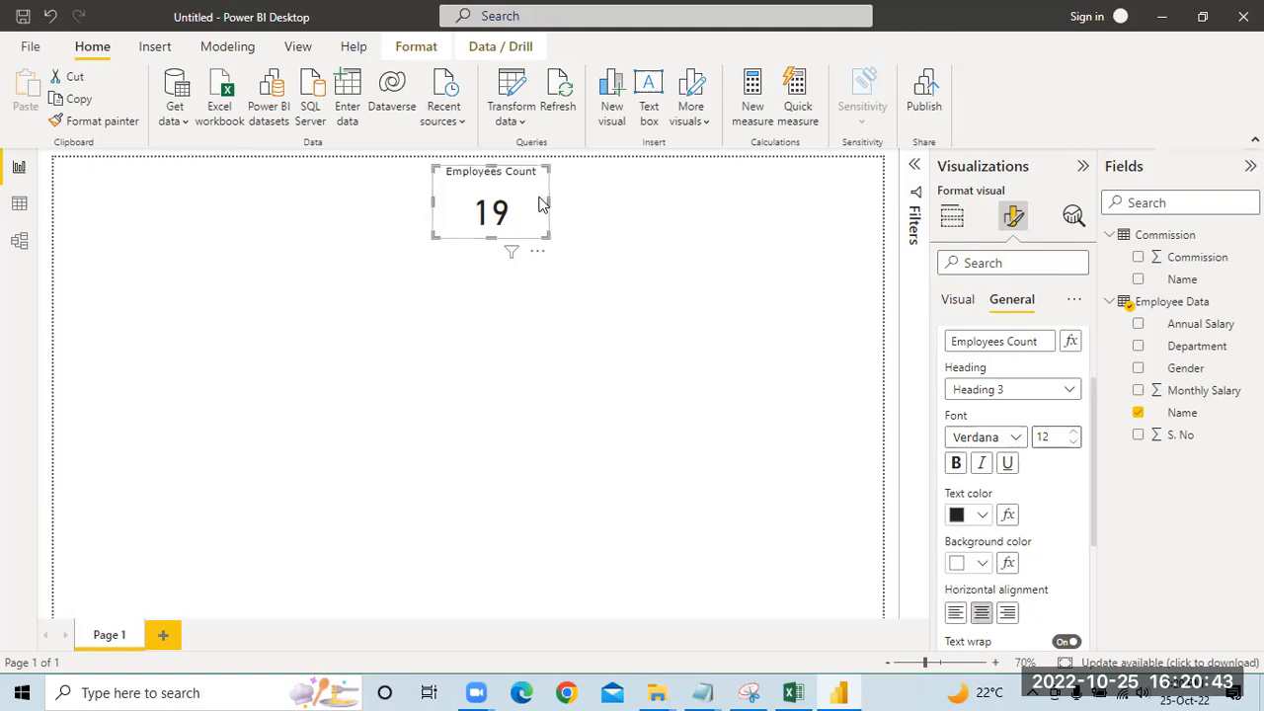
Step: Make the Employees Count card slightly wider and shorter so it fits closely around its title and value
left_click(588, 197)
left_click(538, 198)
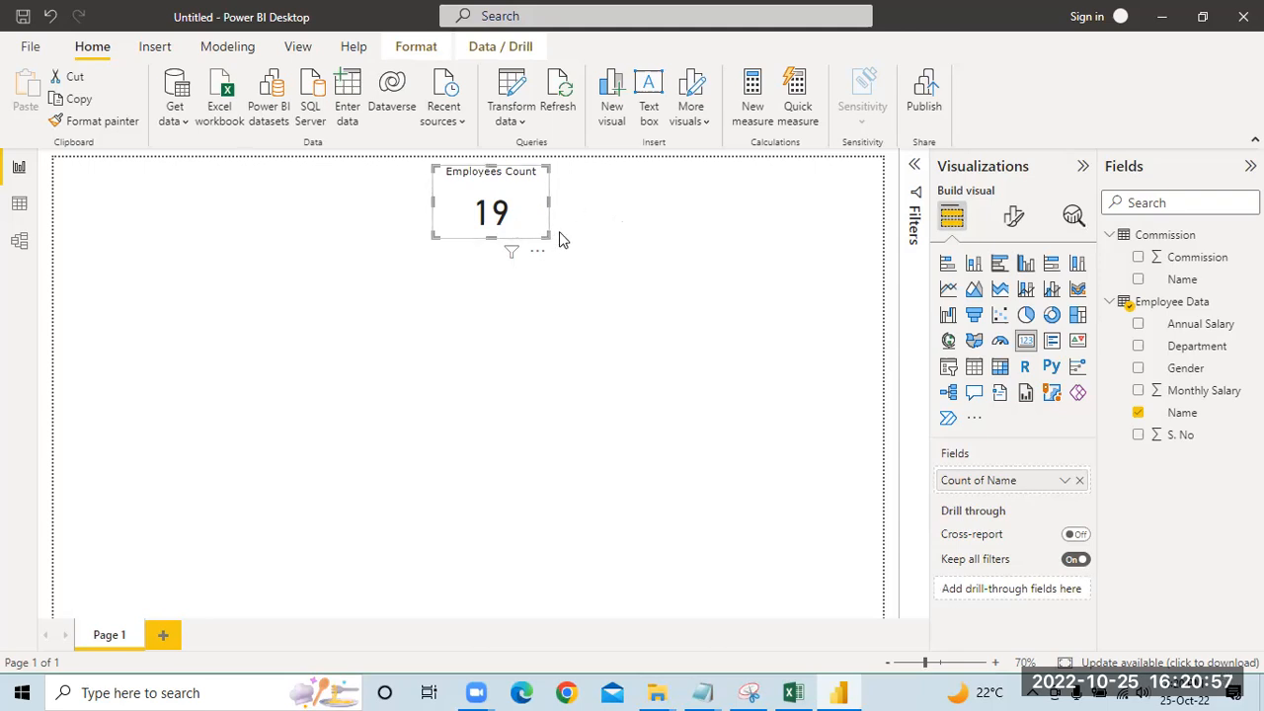
left_click_drag(550, 236, 551, 231)
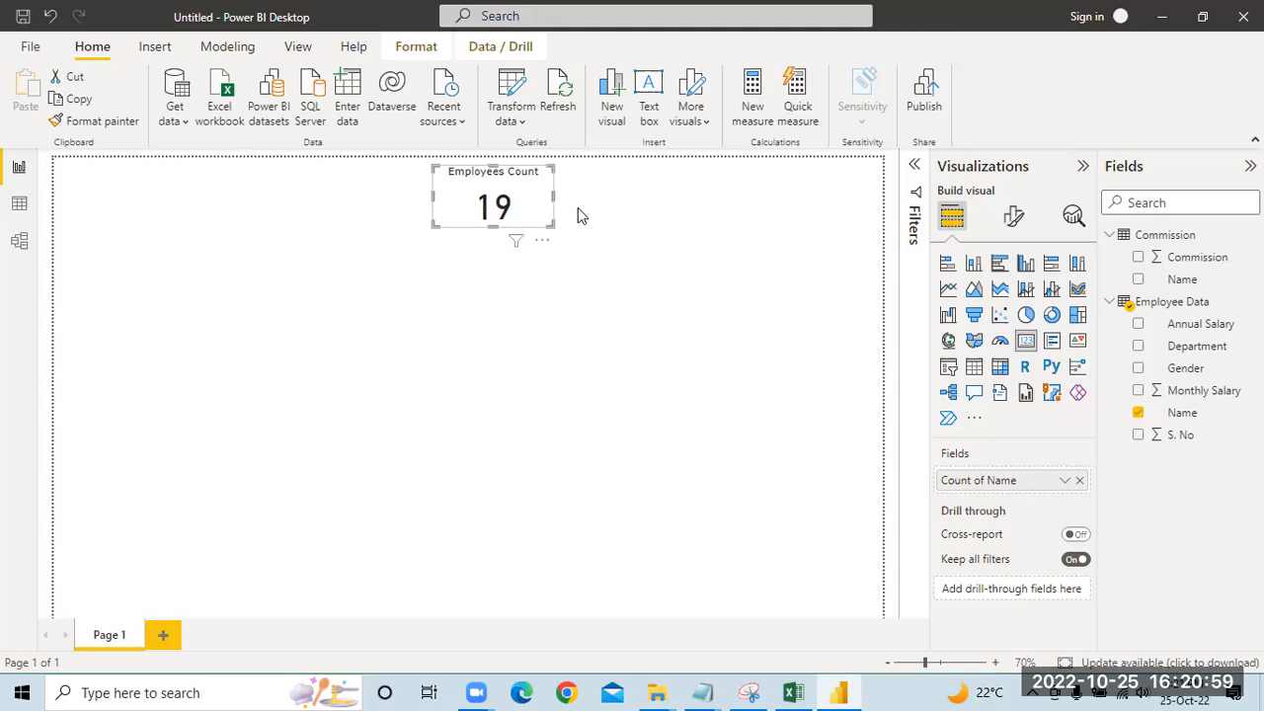
left_click(508, 217)
left_click(637, 221)
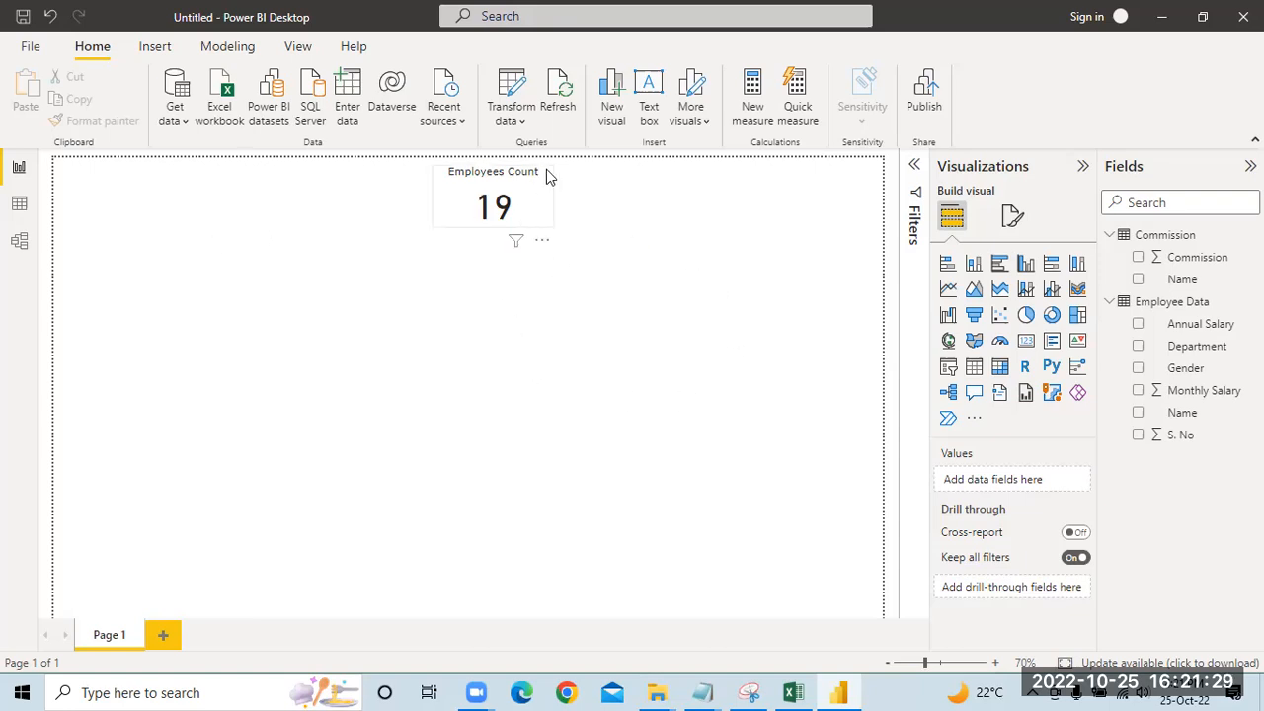
Step: Duplicate the Employees Count card, place the copy directly to the right of the original and remove the copy's Name count field
left_click(536, 196)
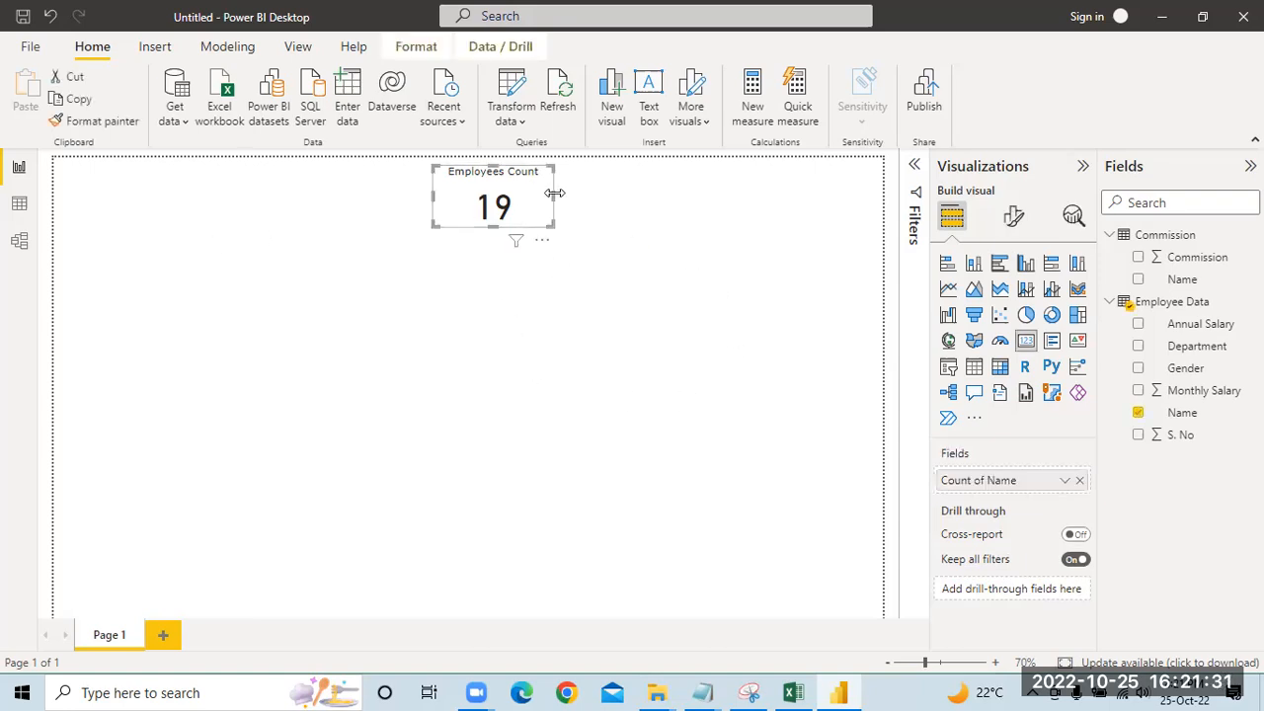
left_click(613, 222)
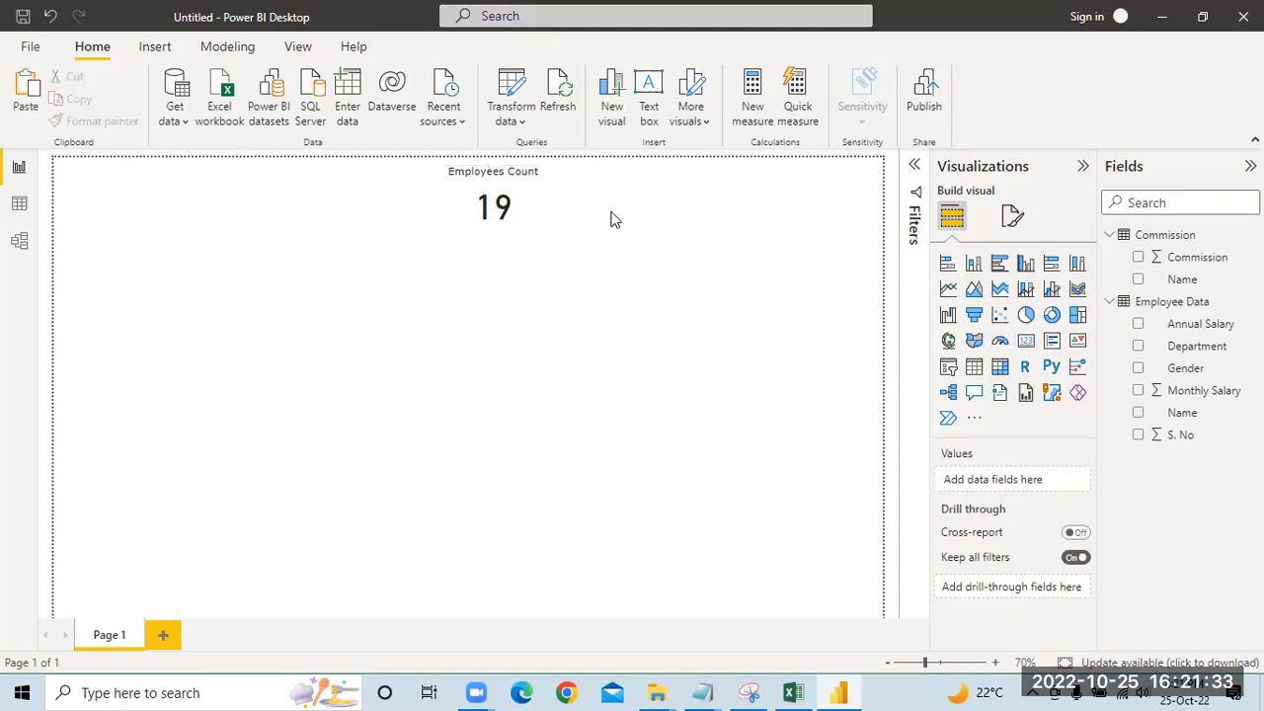
left_click(543, 209)
left_click_drag(451, 184, 568, 179)
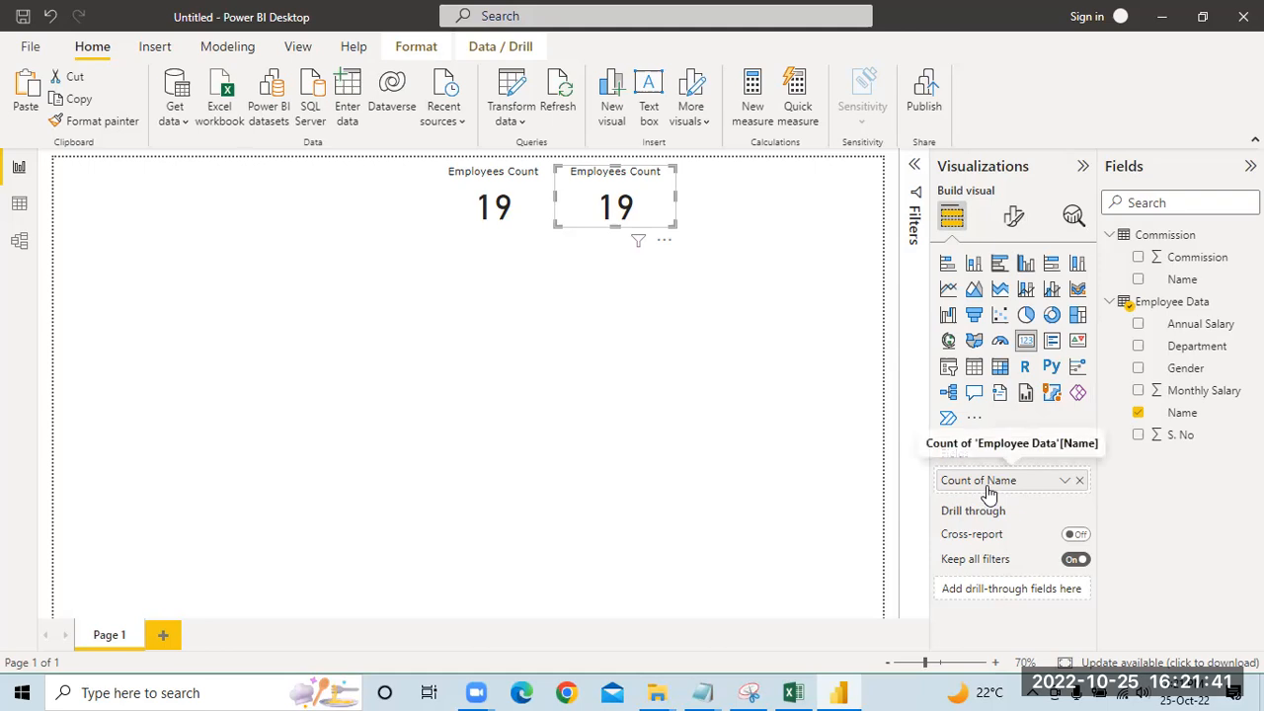
left_click(1079, 481)
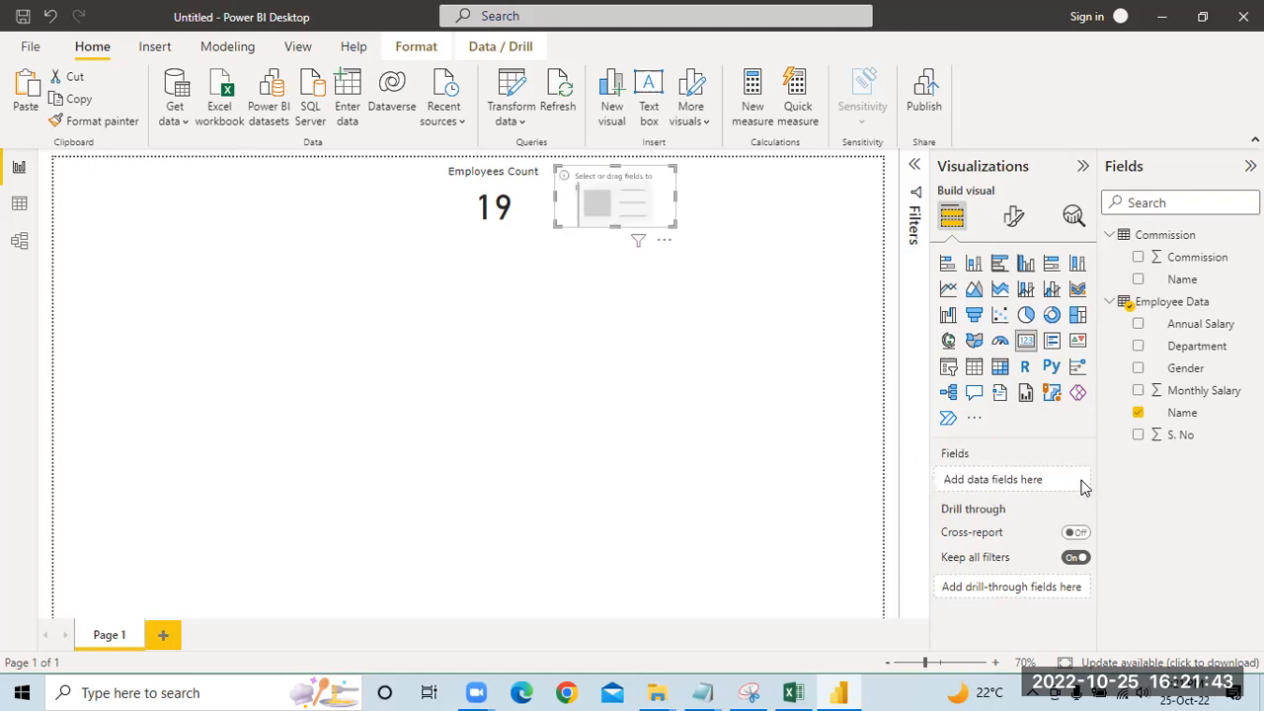
Step: Try Annual Salary as the copied card's value, check its summarization options and remove the field again
left_click_drag(1199, 324, 1031, 474)
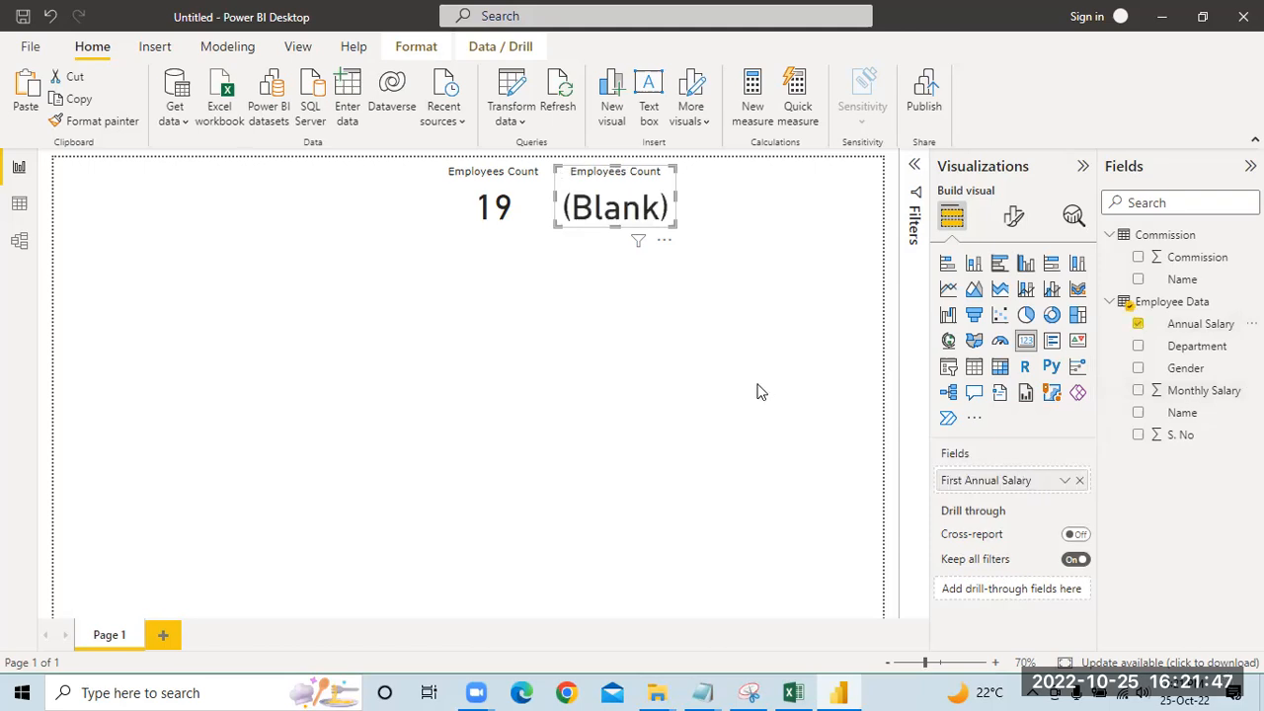
left_click(1065, 480)
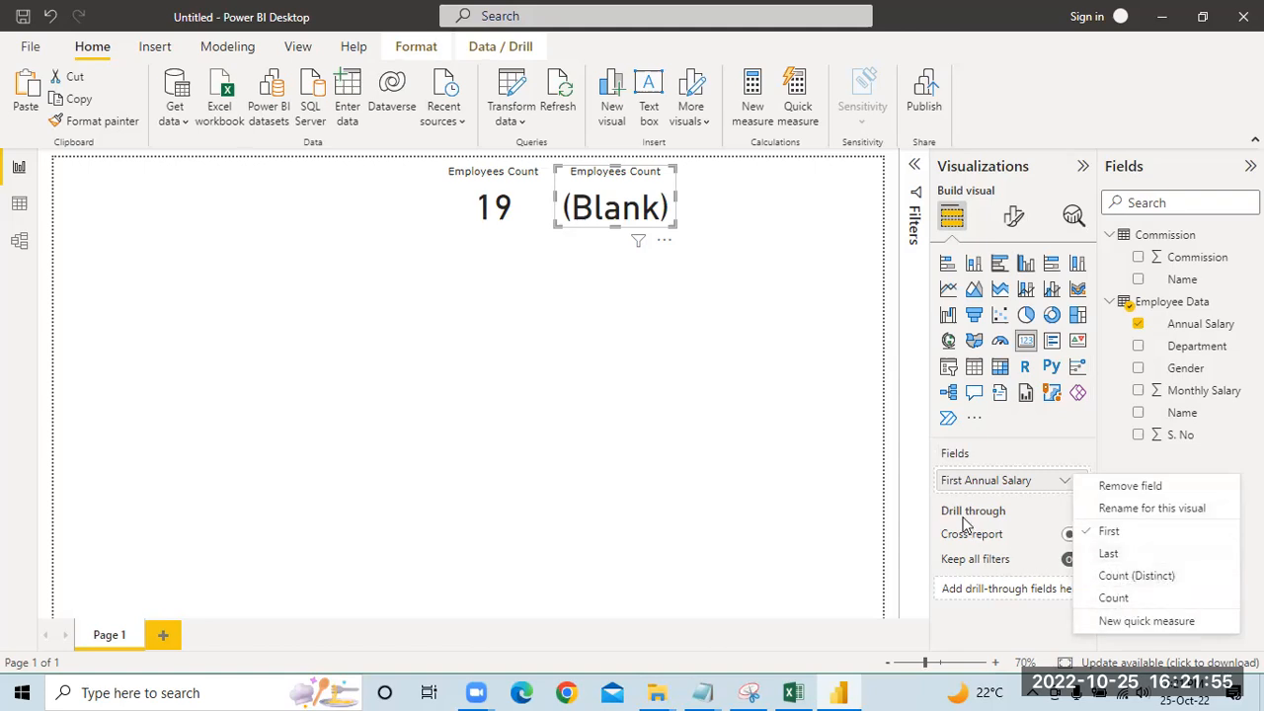
left_click(637, 174)
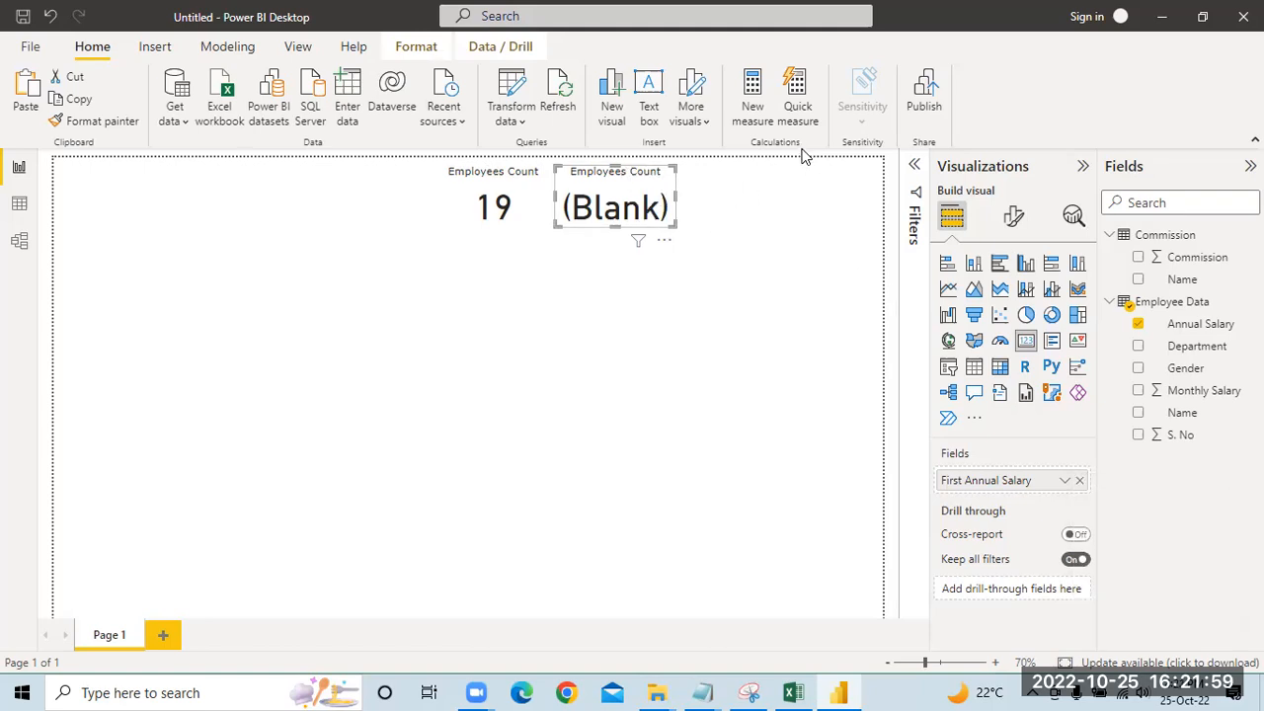
left_click(1078, 481)
Step: Add Monthly Salary to the copied card and change the card's title to Total Salary
left_click_drag(1195, 391, 1005, 480)
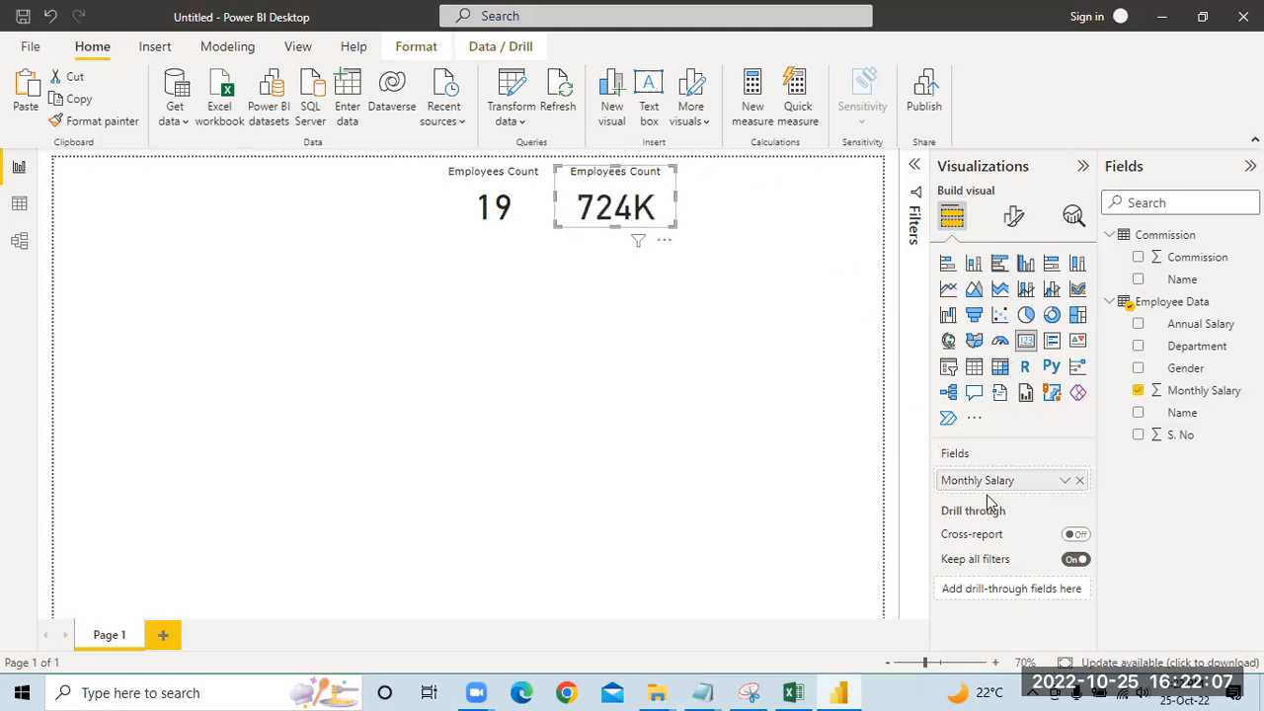
left_click(1014, 215)
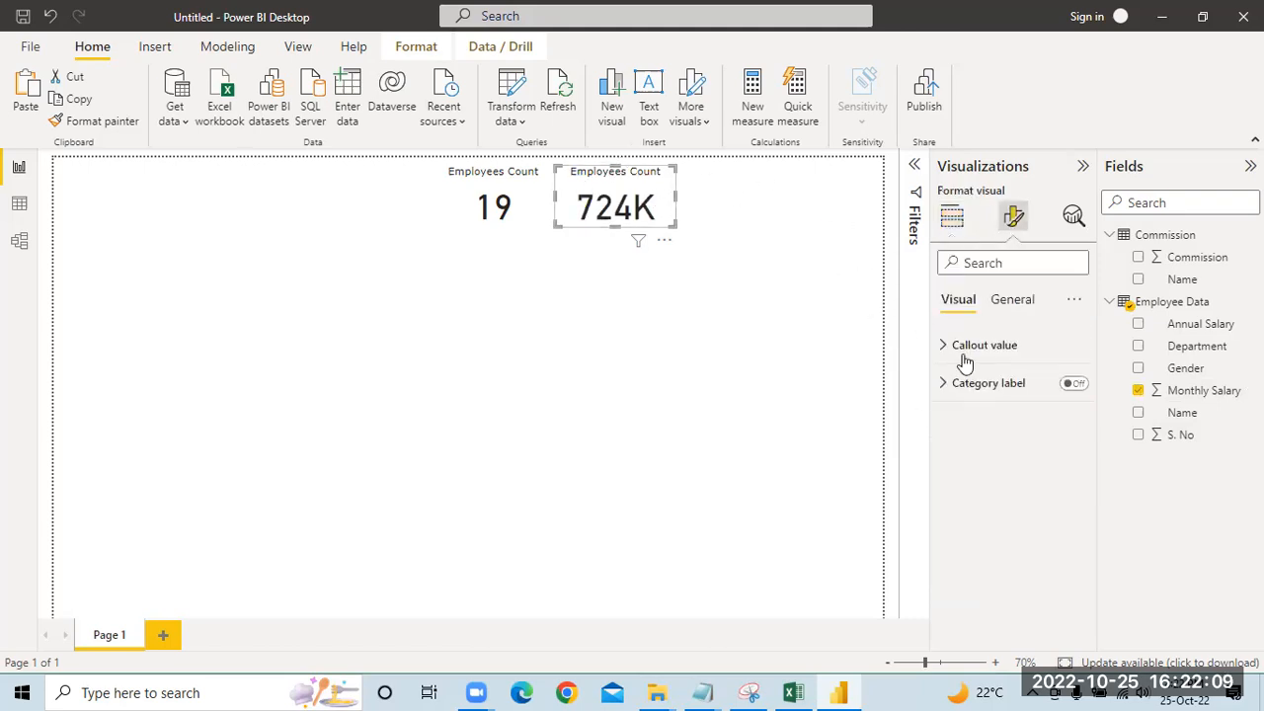
left_click(1011, 300)
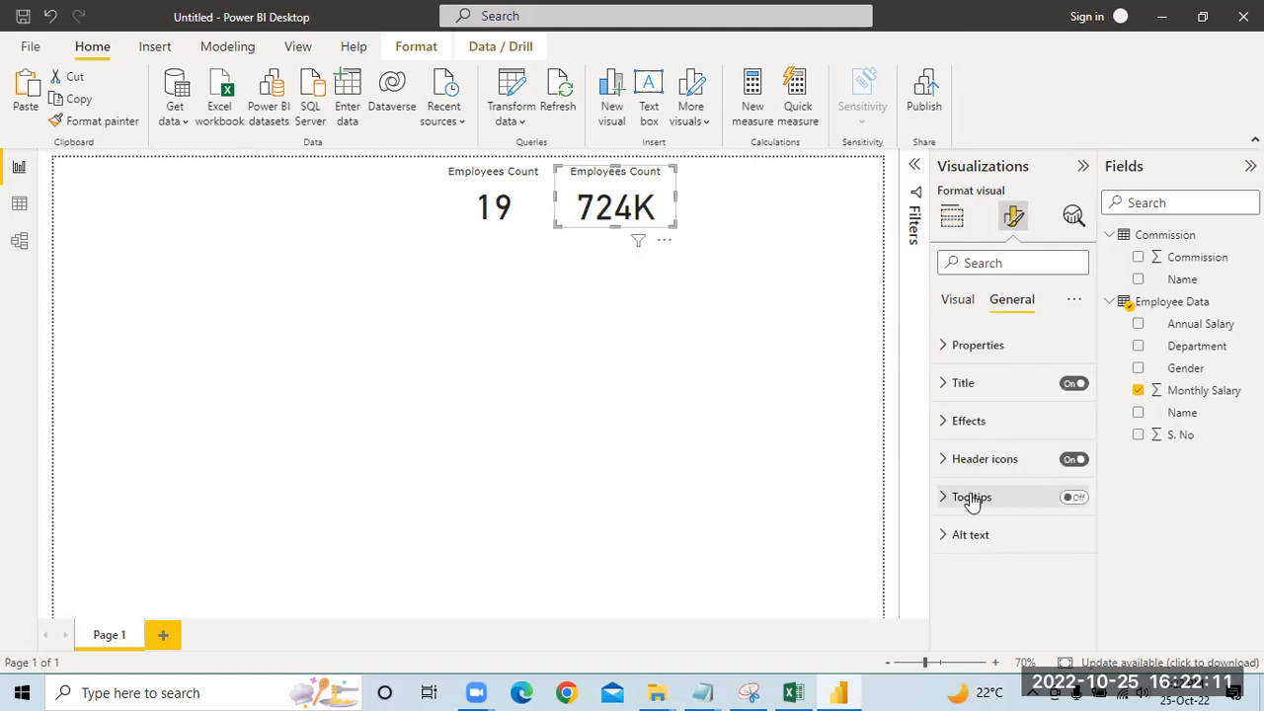
left_click(960, 384)
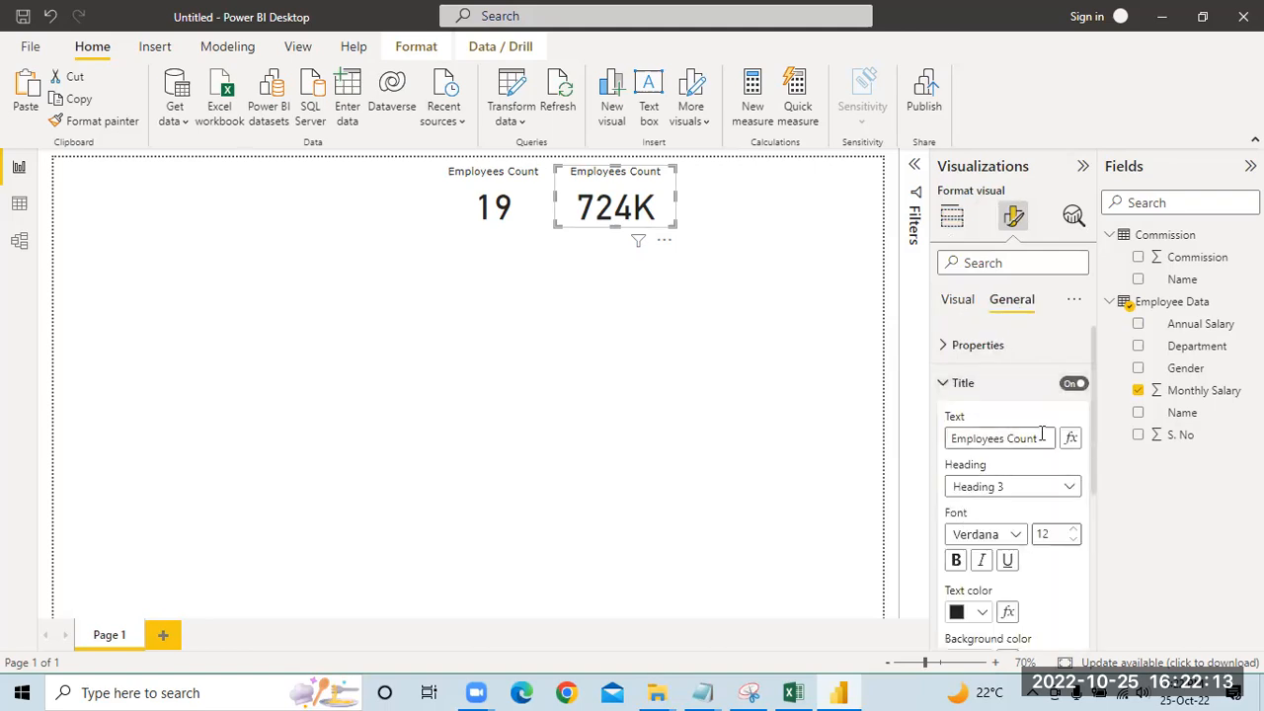
left_click_drag(1045, 437, 798, 430)
type("Tota")
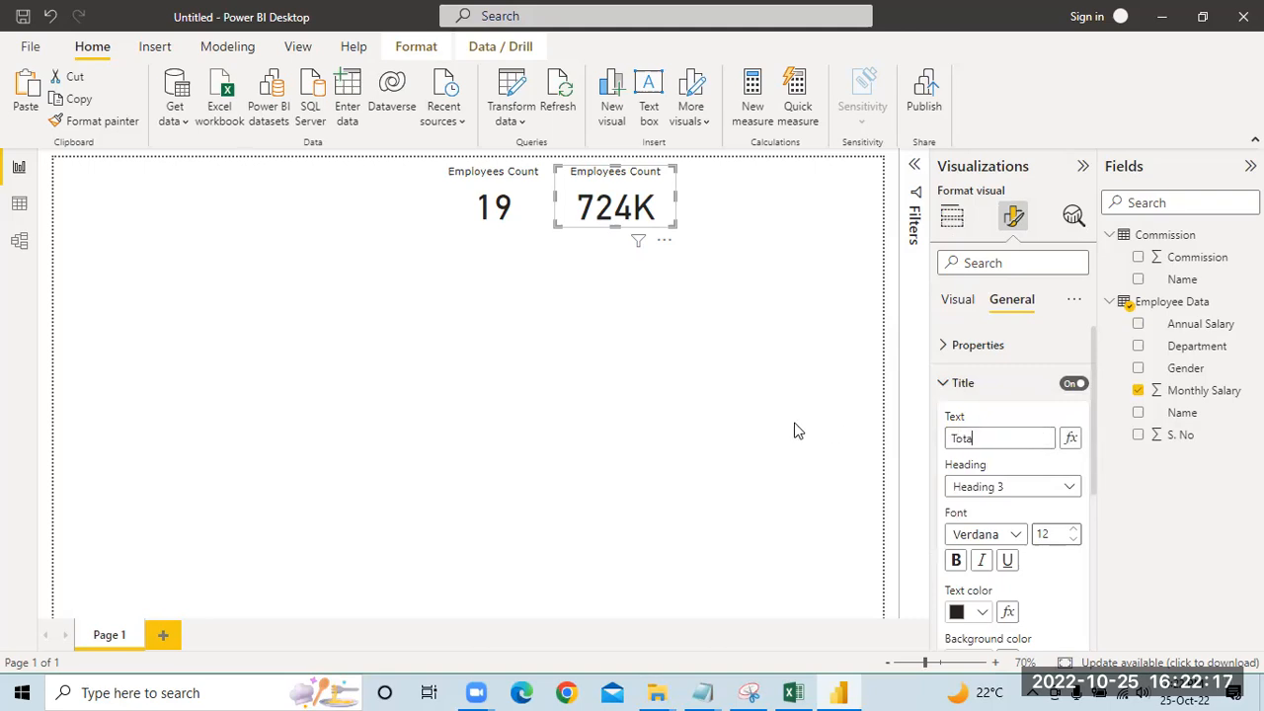
type("l Salary")
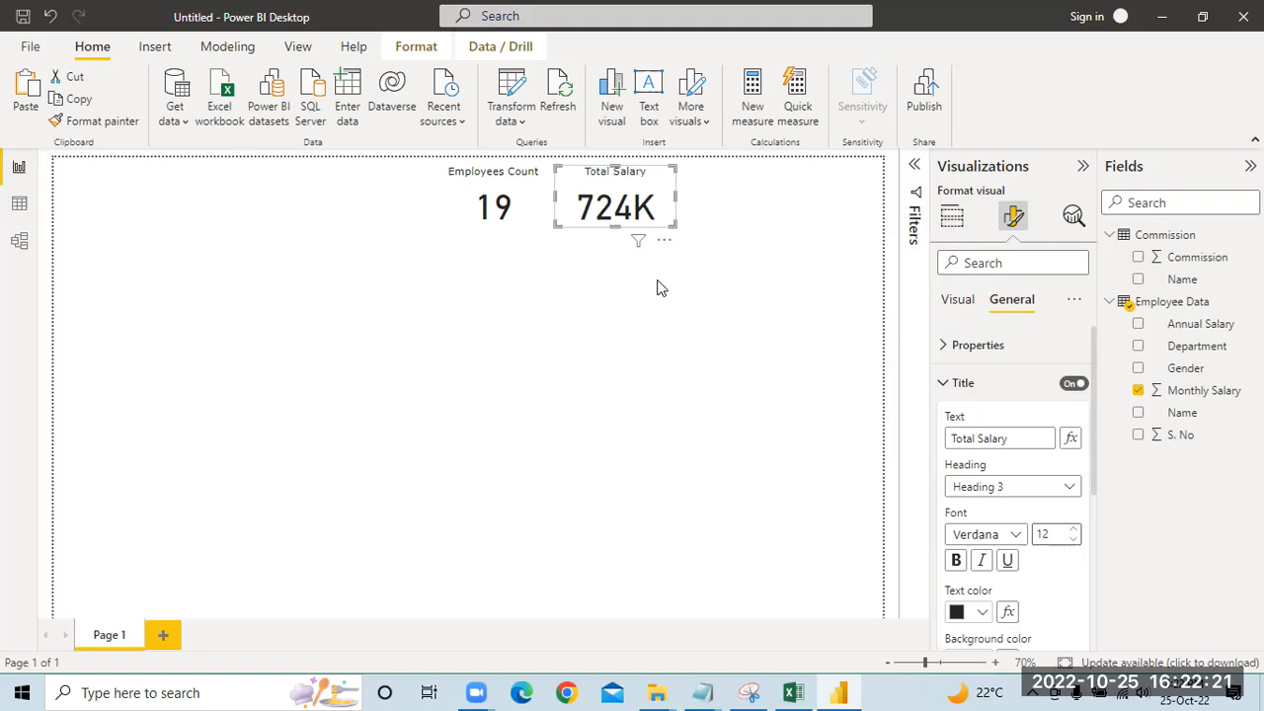
left_click(667, 268)
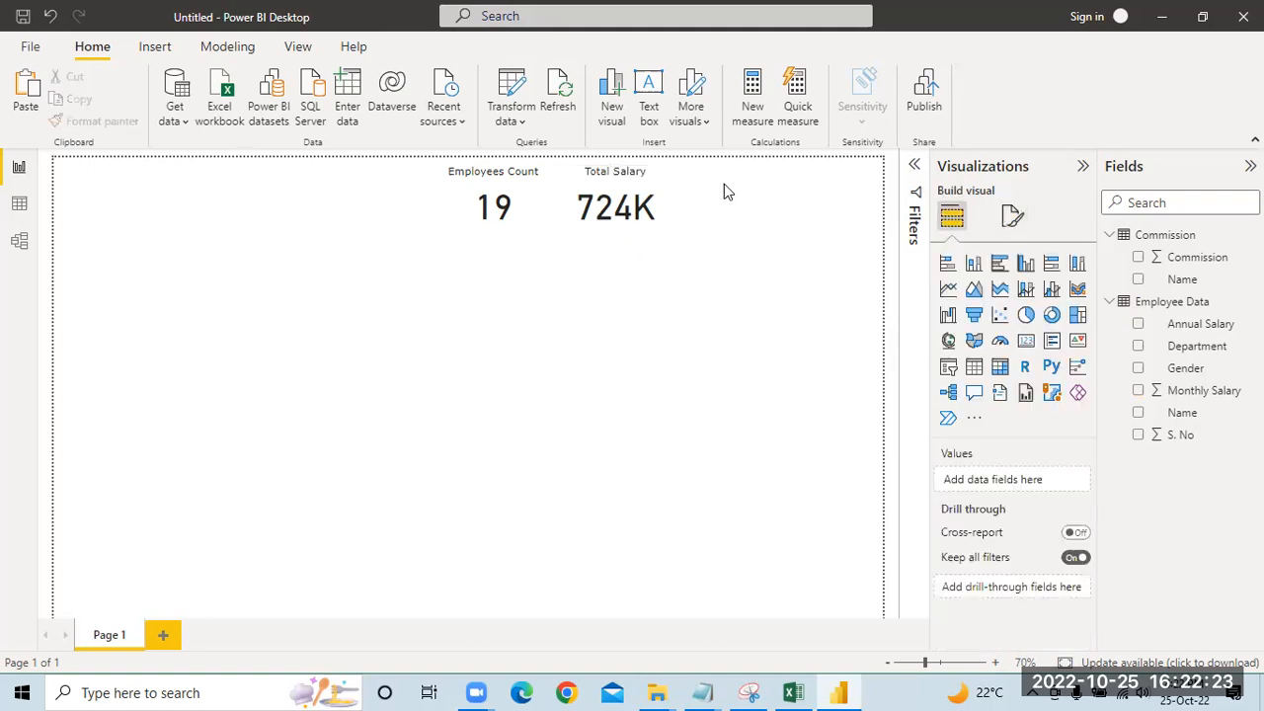
Step: Paste another copy of the Employees Count card to the right of Total Salary and replace its field with Commission
key("ctrl+v")
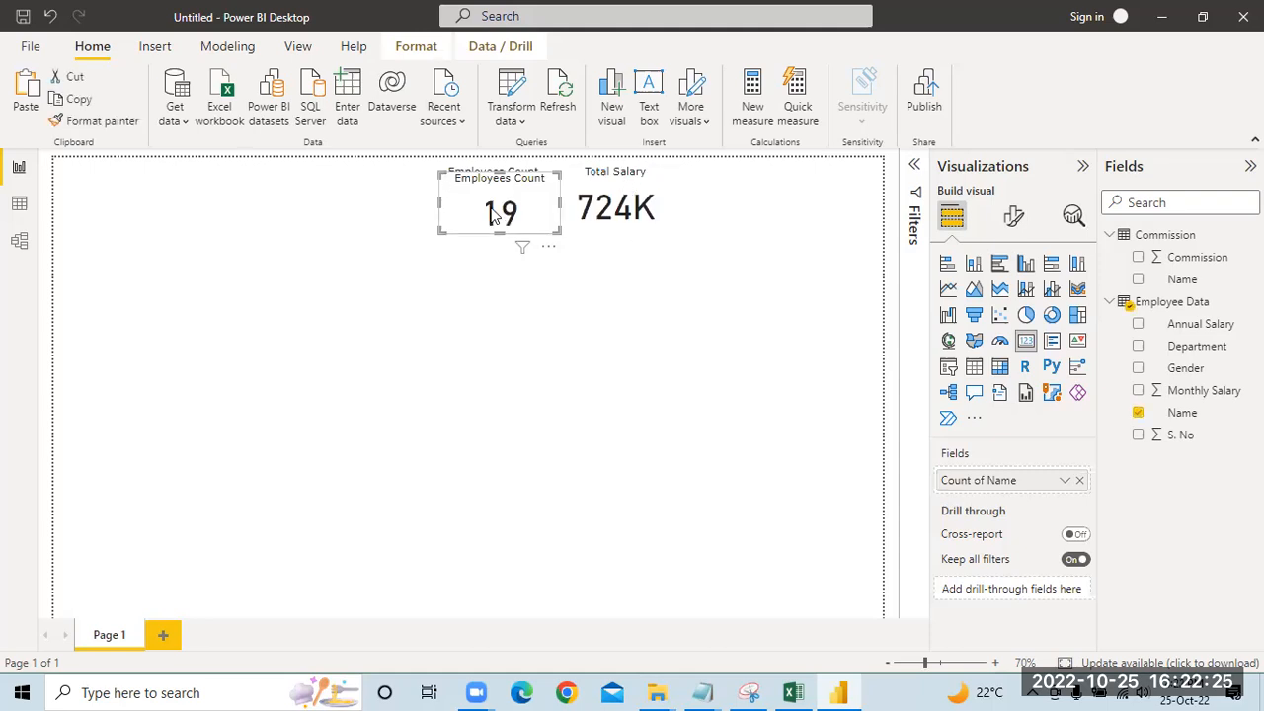
left_click_drag(468, 189, 707, 186)
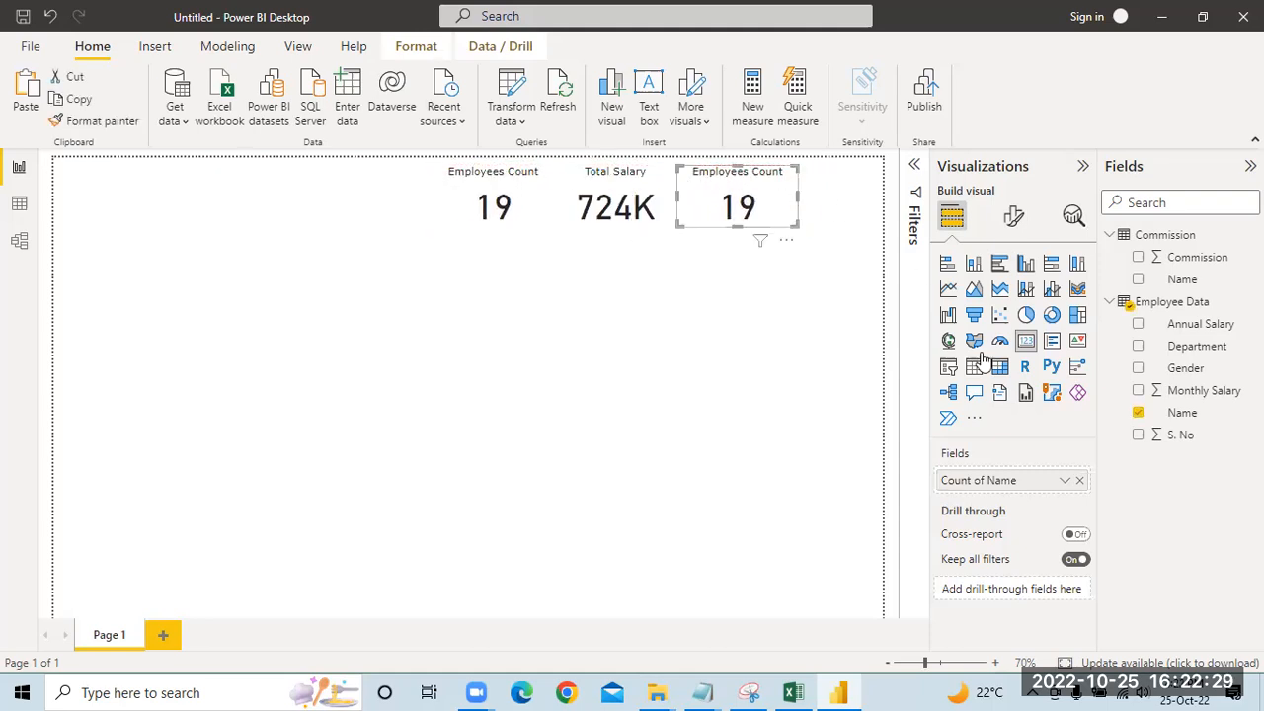
left_click(1080, 481)
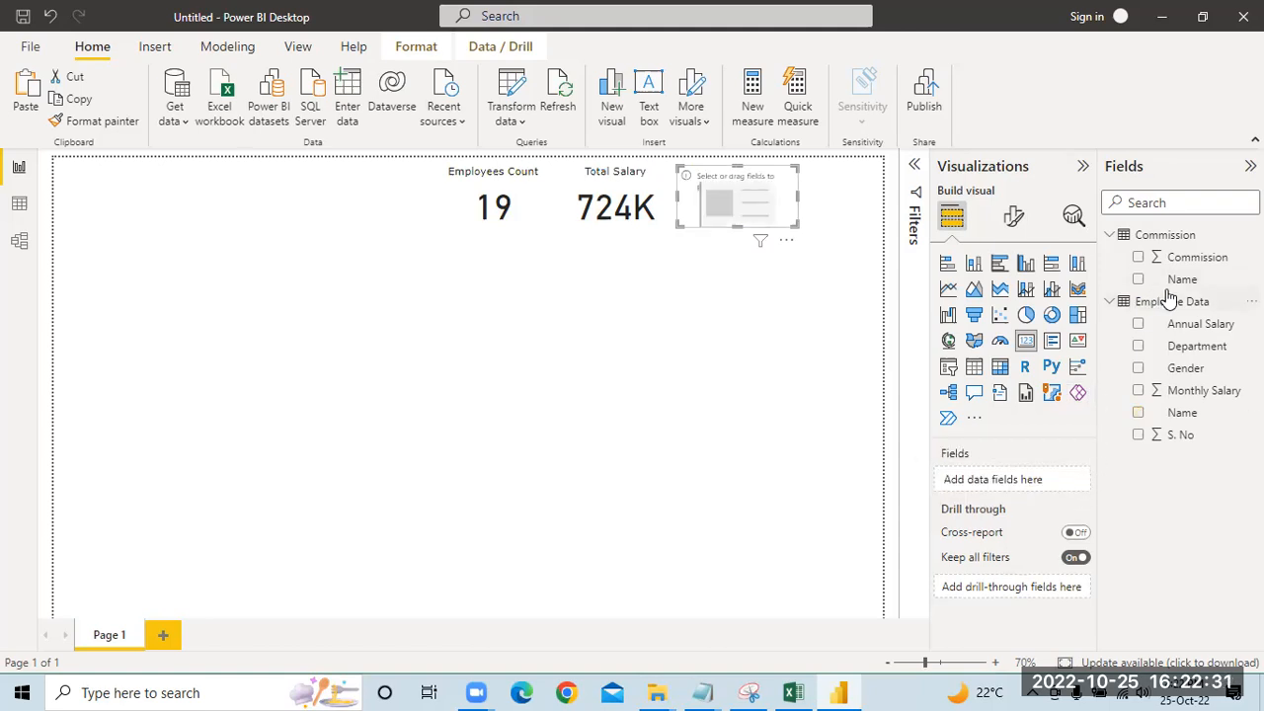
left_click_drag(1179, 258, 1044, 483)
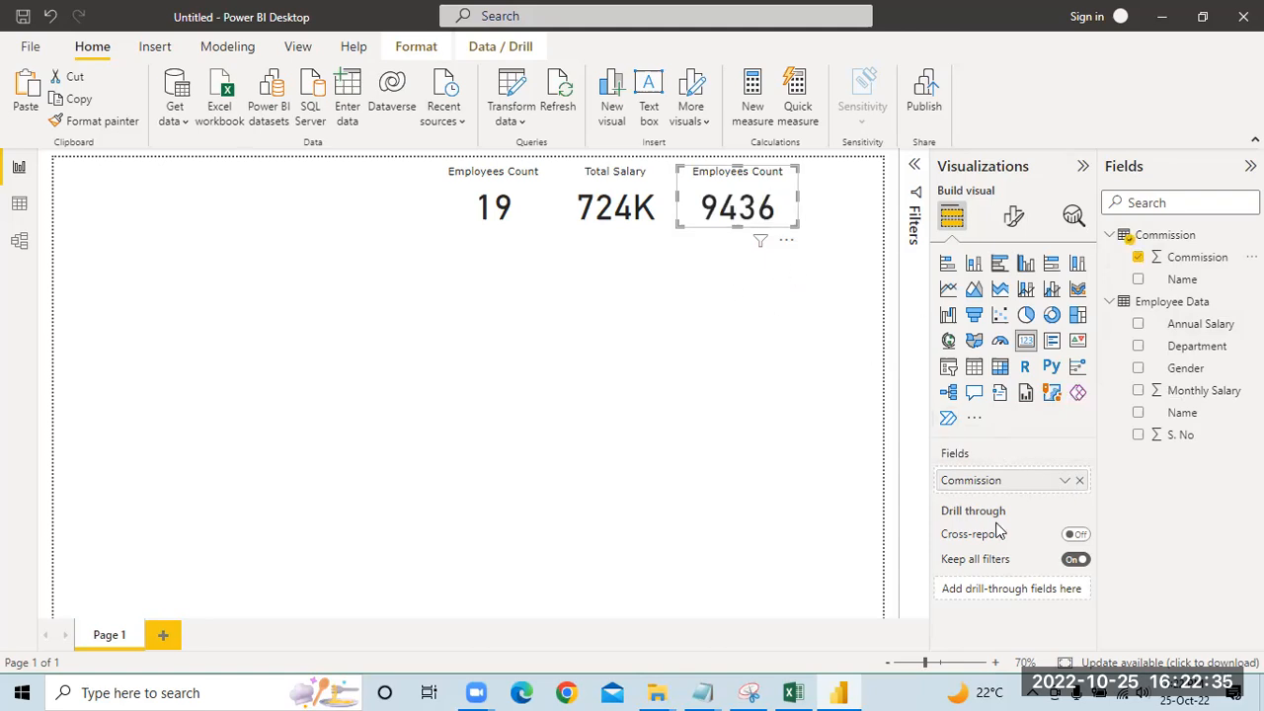
Step: Change the Commission card's title to Total Commission
left_click(1014, 217)
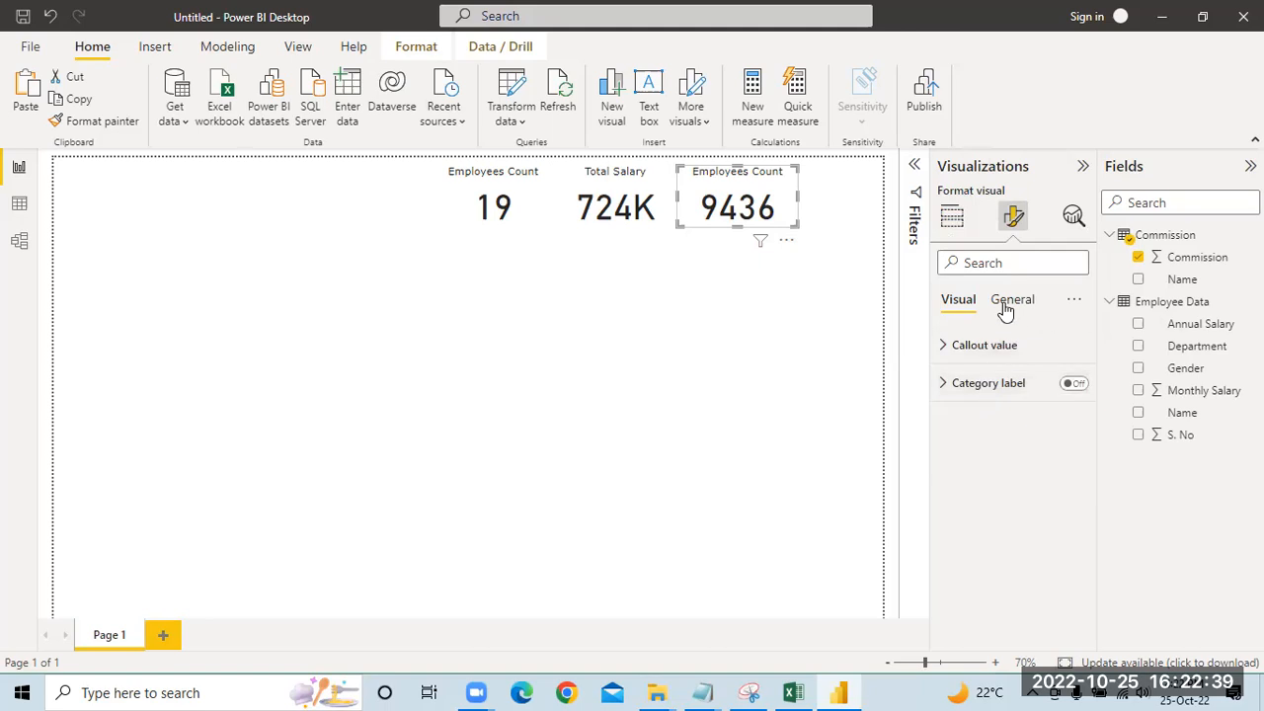
left_click(1002, 303)
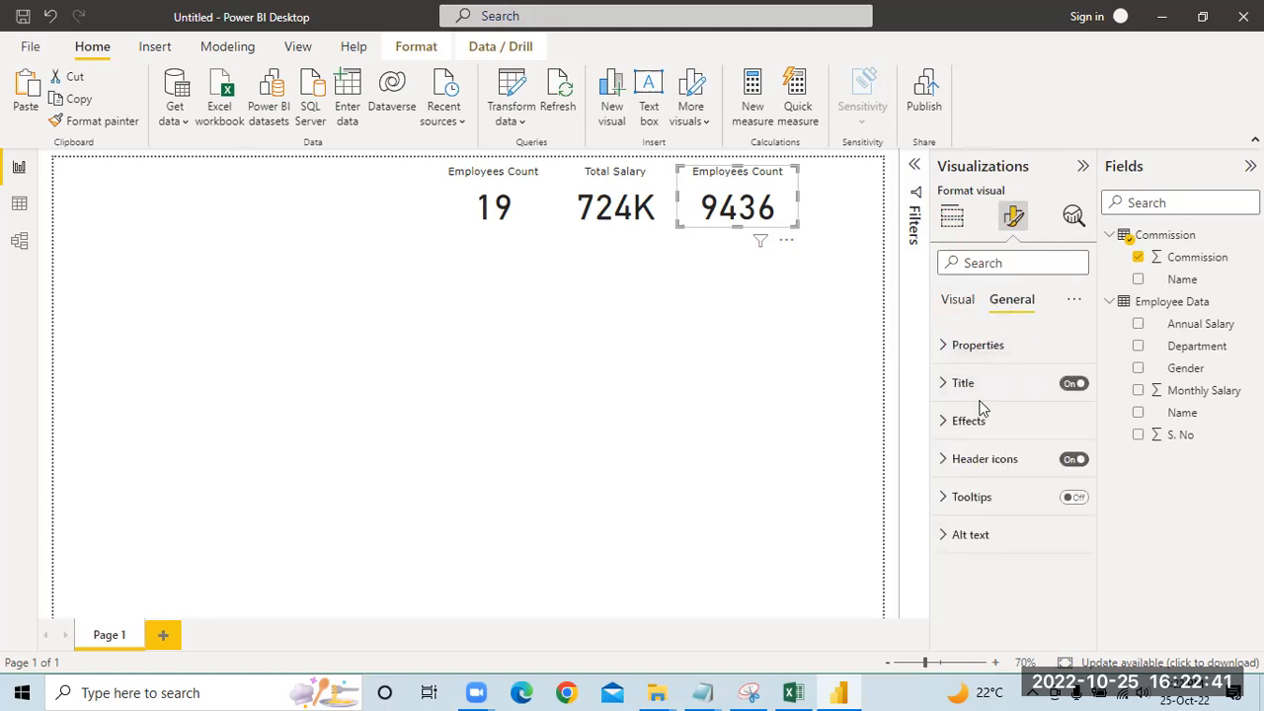
left_click(962, 383)
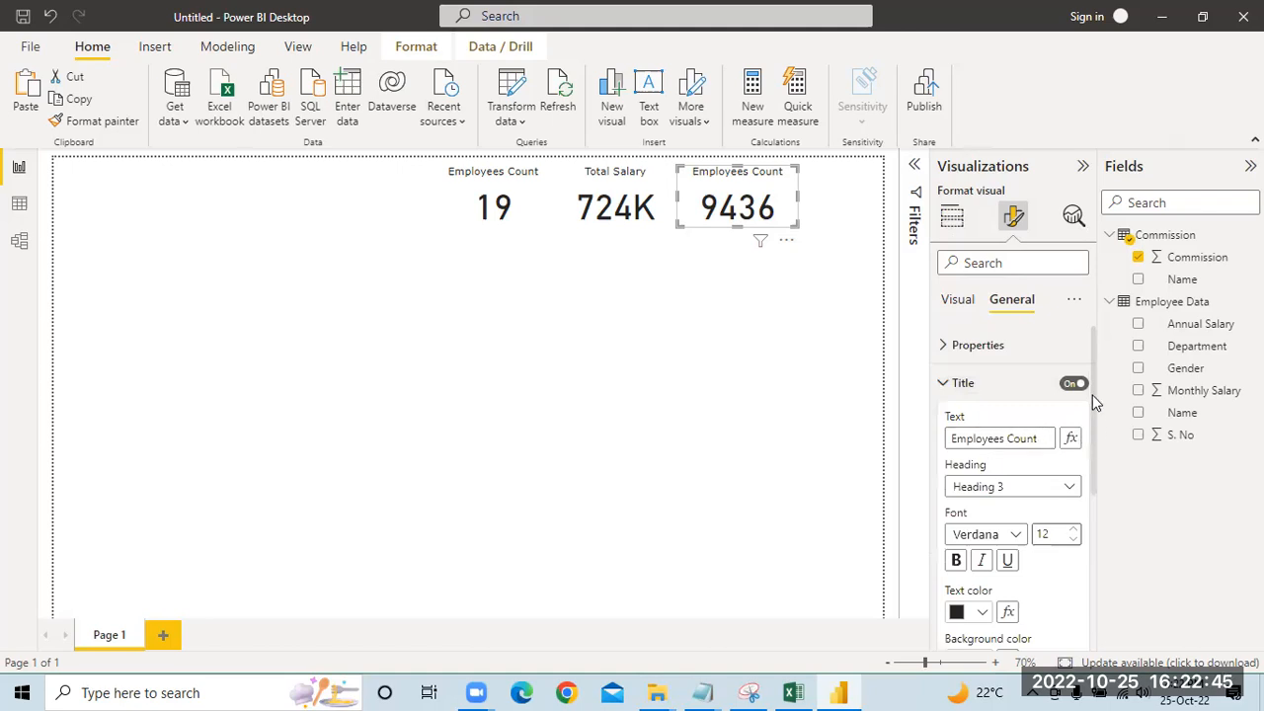
key("BackSpace")
key("BackSpace")
key("BackSpace")
key("BackSpace")
key("BackSpace")
key("BackSpace")
key("BackSpace")
key("BackSpace")
key("BackSpace")
key("BackSpace")
key("BackSpace")
key("BackSpace")
key("BackSpace")
key("BackSpace")
key("BackSpace")
type("Total Commission")
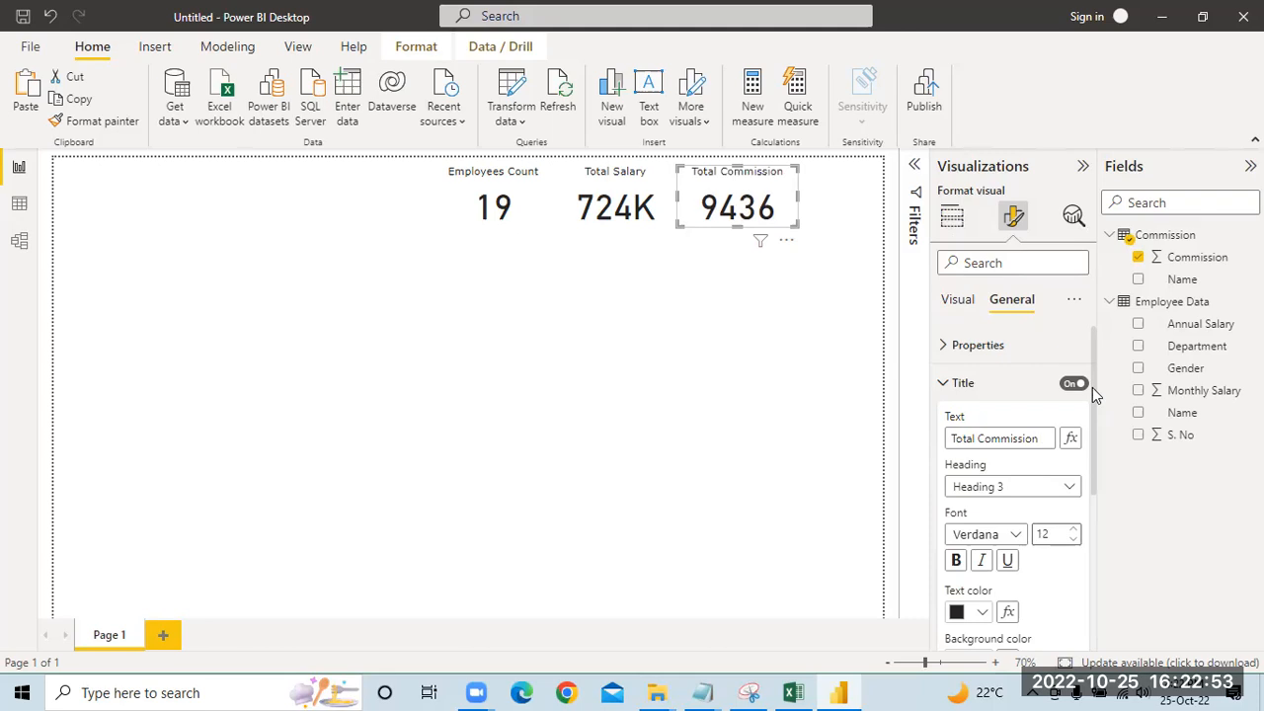
left_click(802, 299)
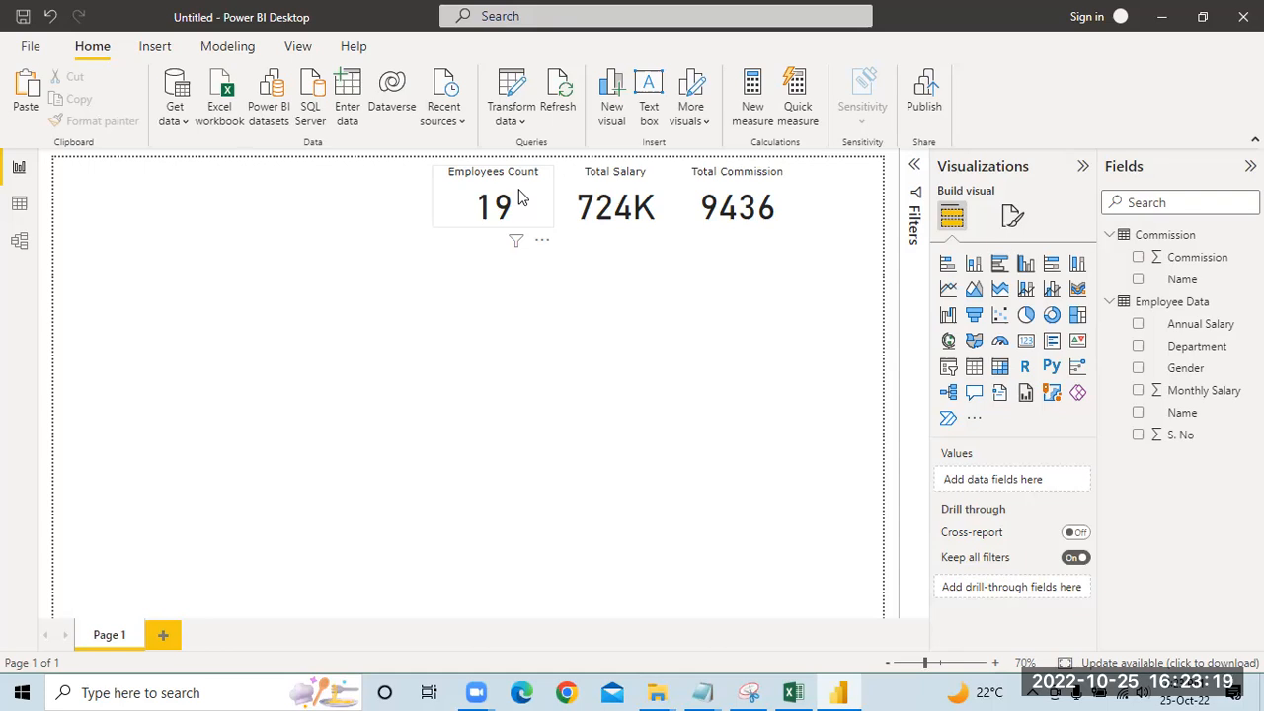
Step: Insert a clustered column chart with Monthly Salary on the Y-axis and the Employee Data Name field on the X-axis
left_click(1027, 265)
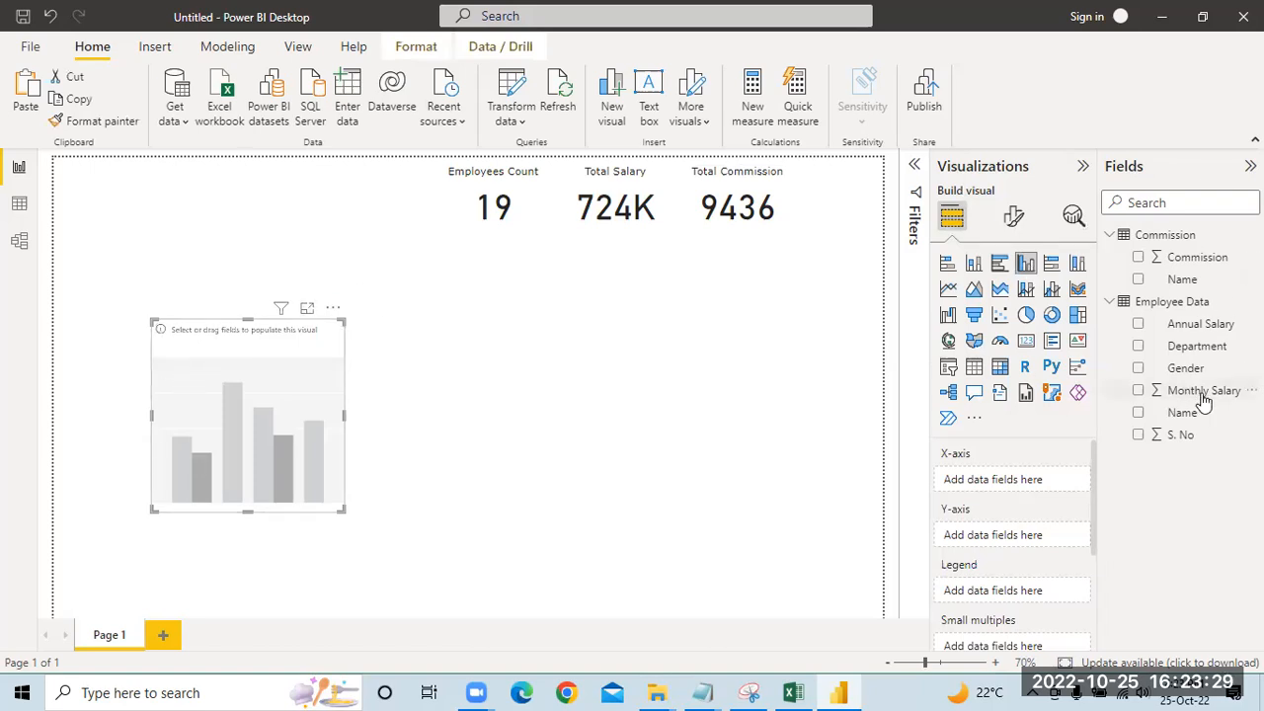
left_click_drag(1206, 394, 1038, 542)
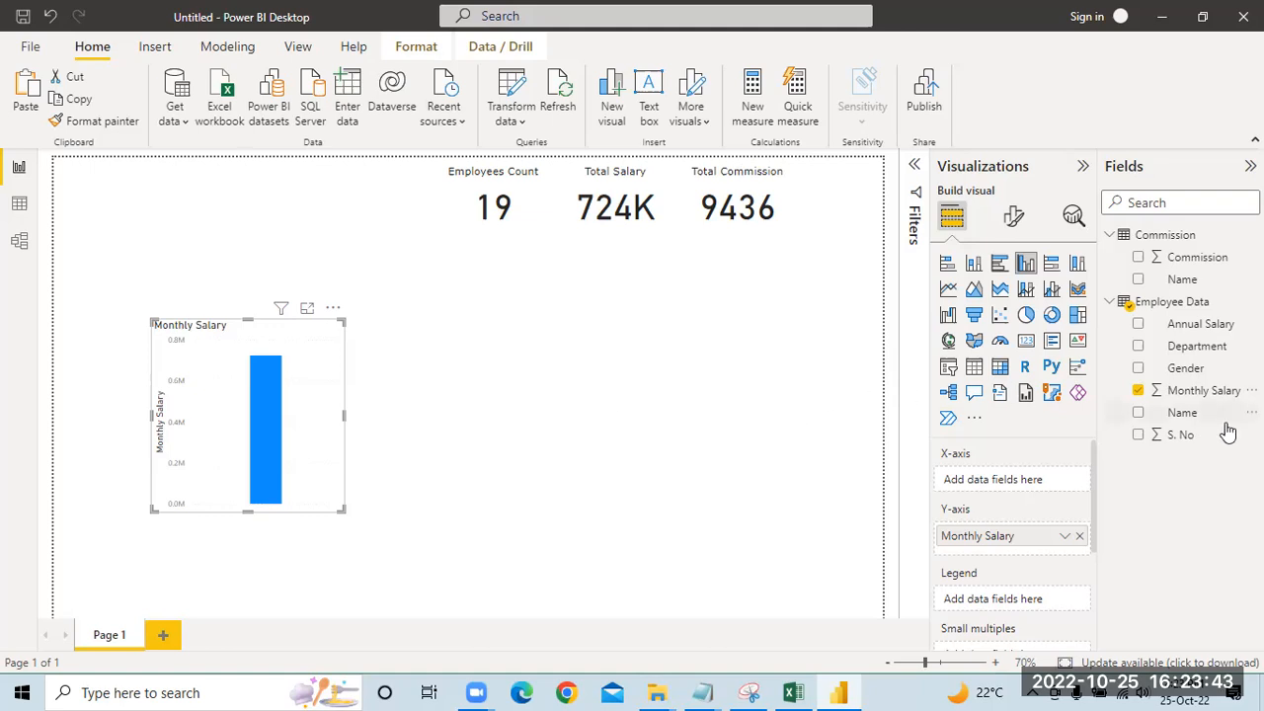
left_click_drag(1197, 423, 1018, 487)
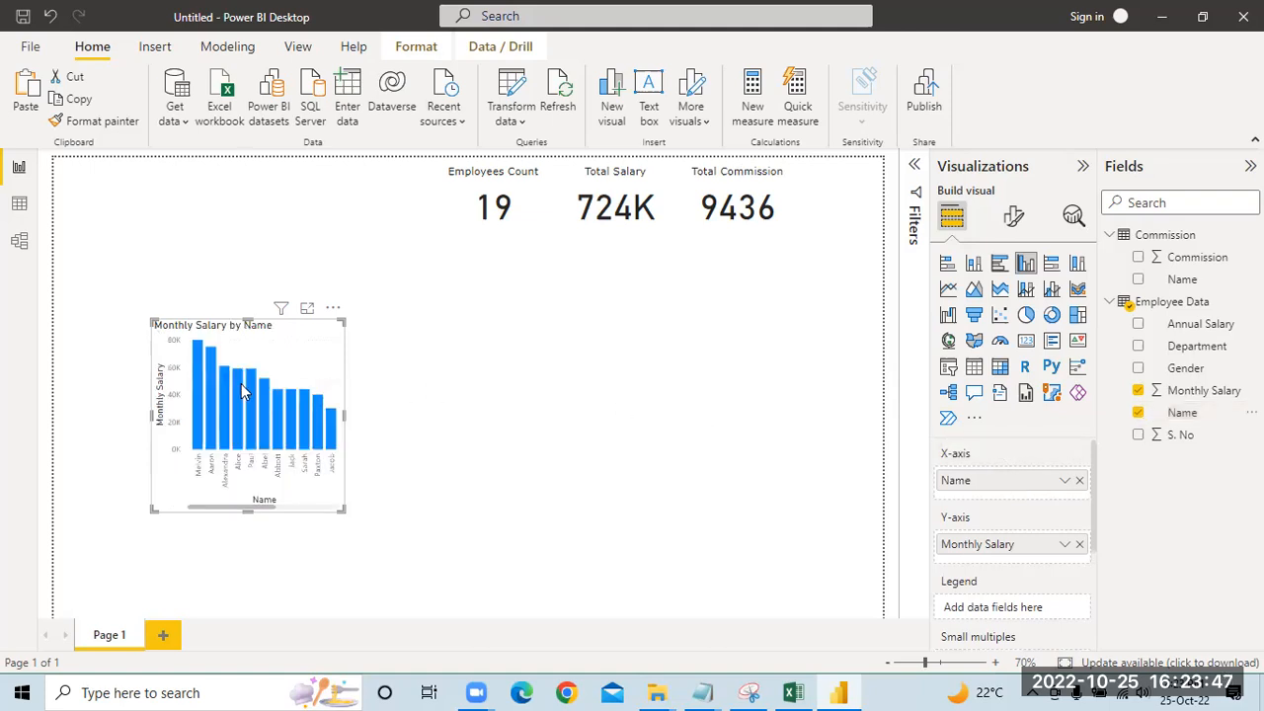
Step: Widen the Monthly Salary by Name chart until all names fit and move it to the lower-left corner of the report page
left_click_drag(342, 414, 563, 413)
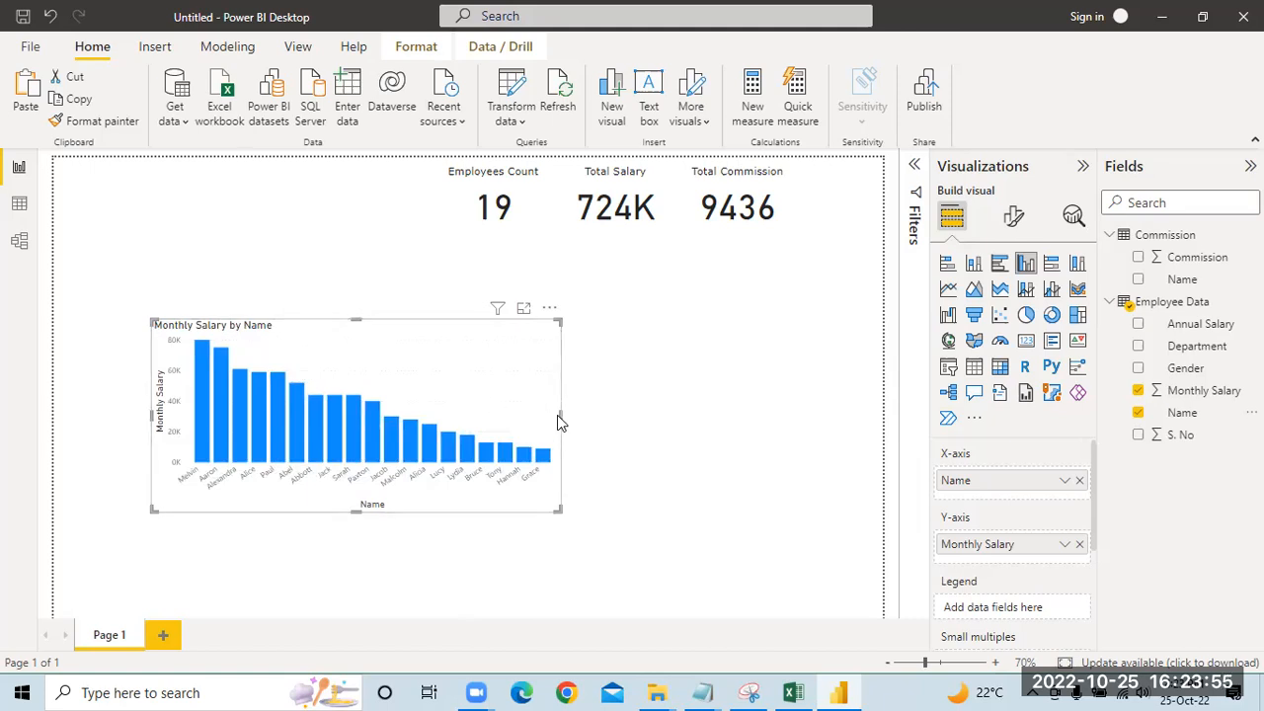
mouse_move(556, 422)
left_mouse_down()
mouse_move(597, 423)
mouse_move(571, 416)
left_mouse_up()
left_click_drag(312, 335, 218, 423)
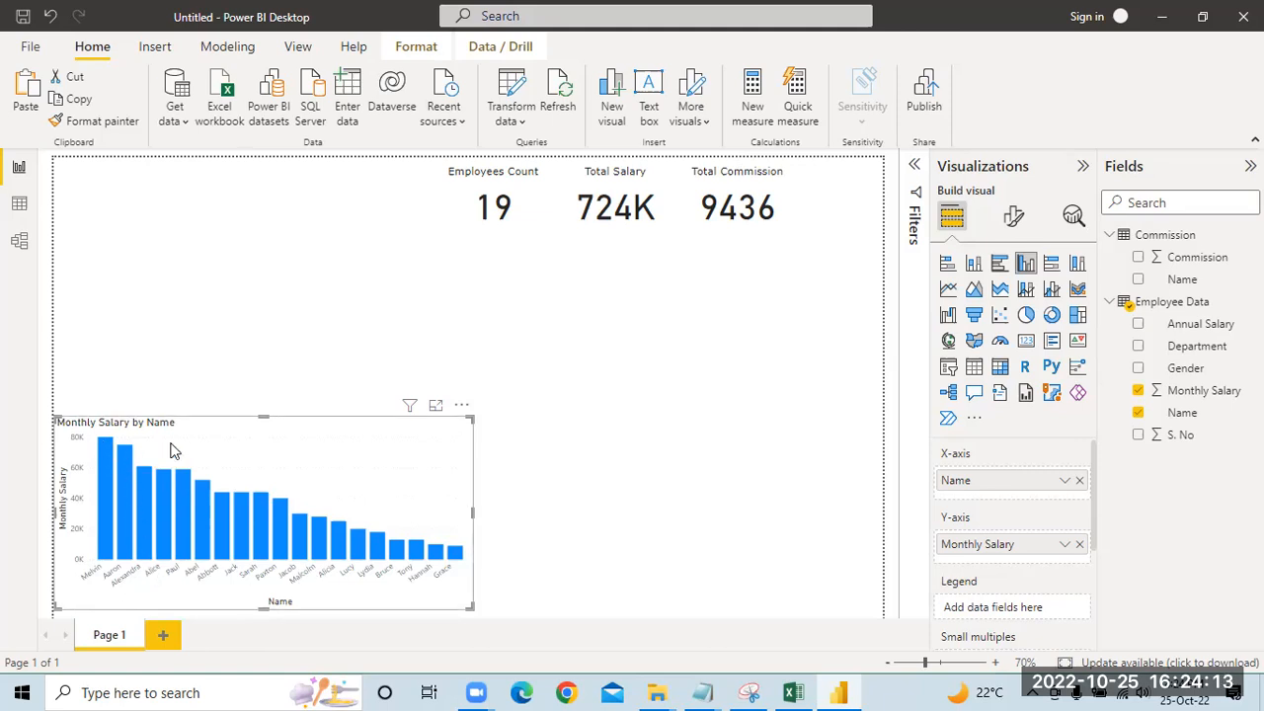
Step: Turn off the X-axis and Y-axis titles of the Monthly Salary by Name chart
left_click(1014, 216)
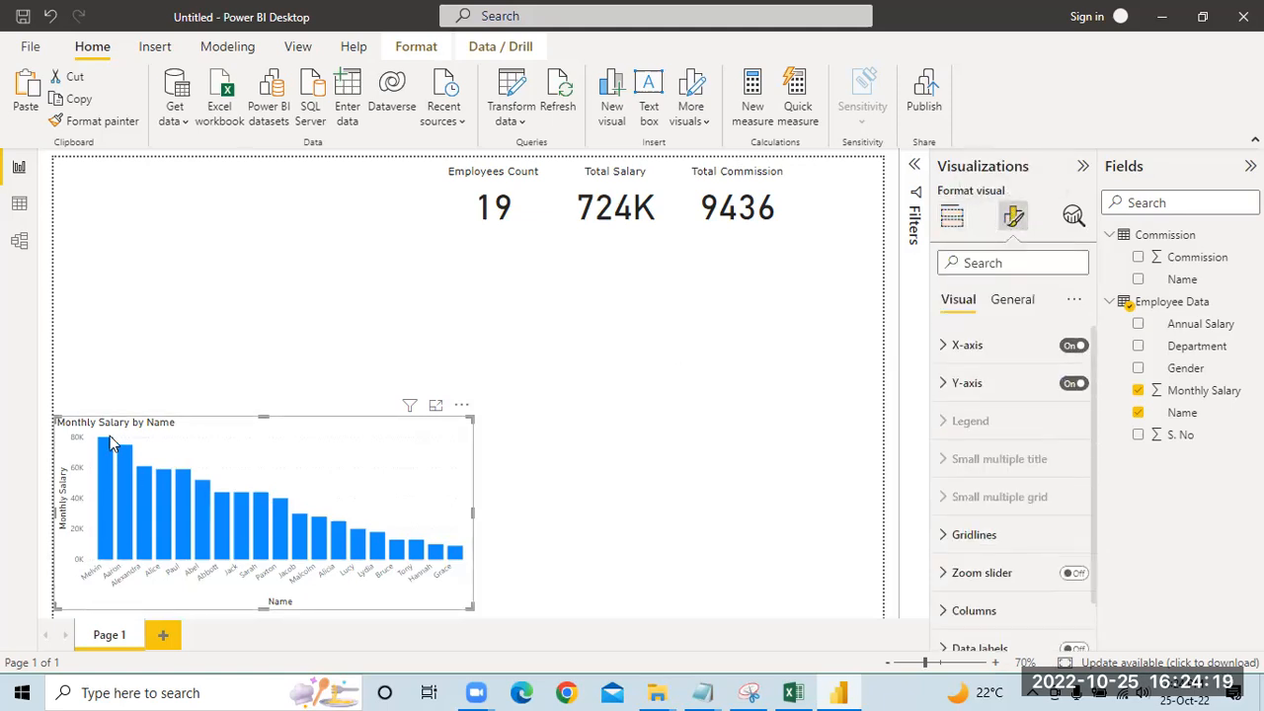
mouse_move(120, 465)
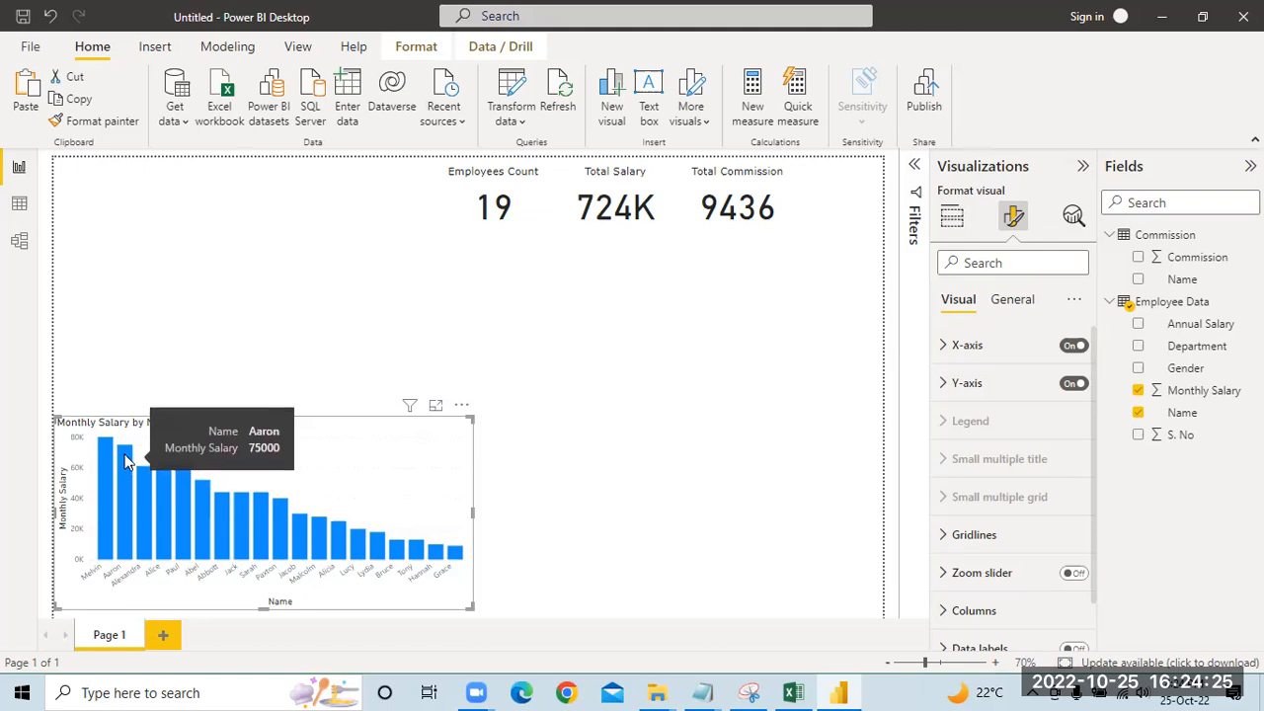
left_click(1138, 390)
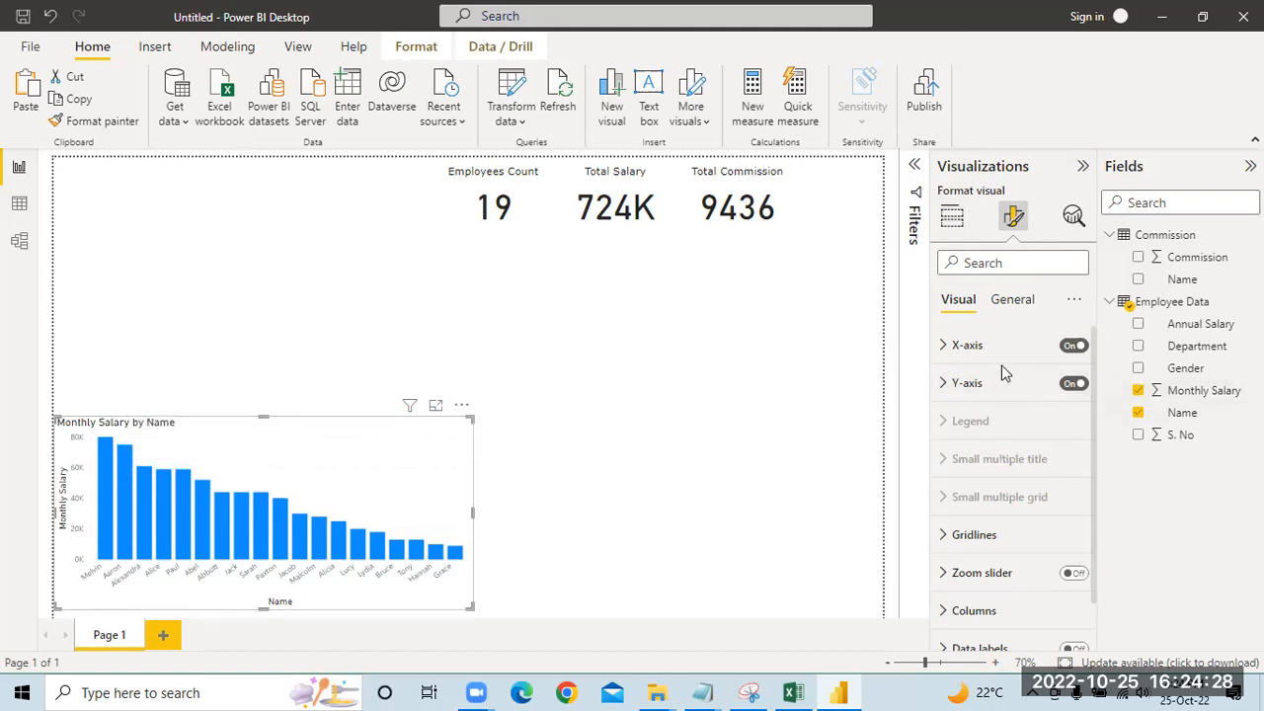
left_click(944, 352)
scroll(1033, 451, "down", 5)
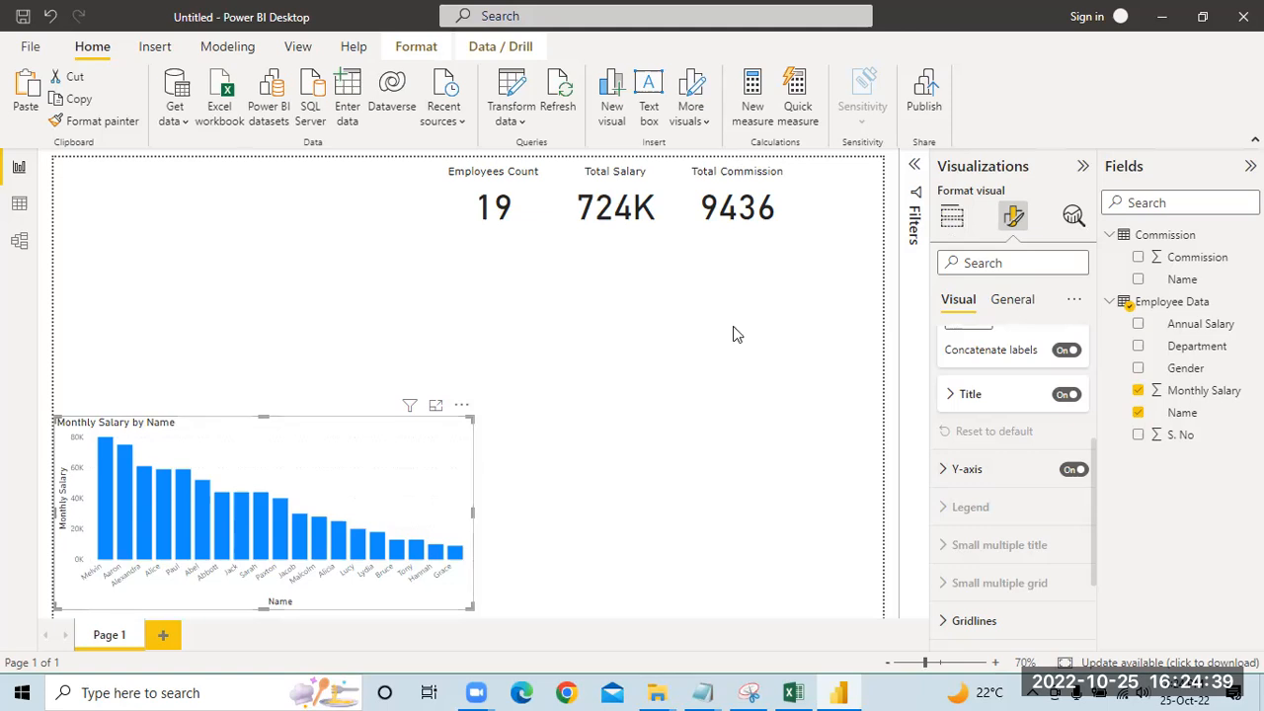
left_click(1066, 395)
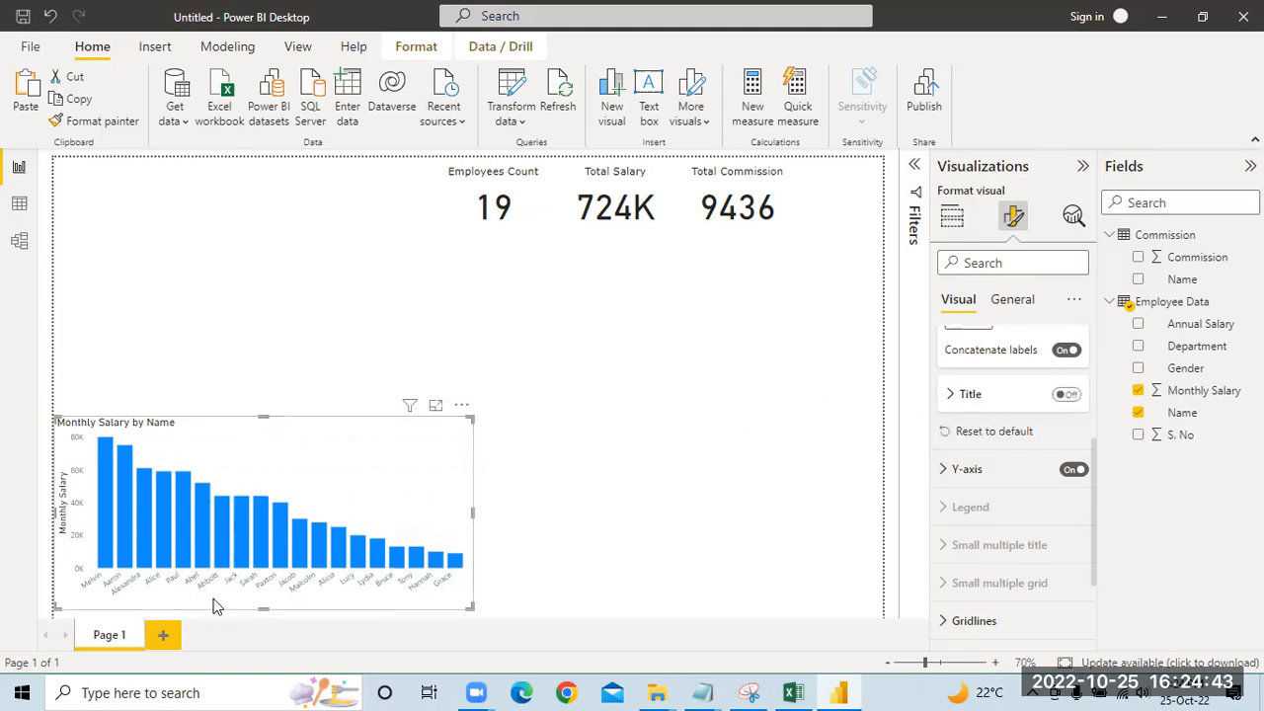
left_click(992, 472)
scroll(1015, 462, "down", 2)
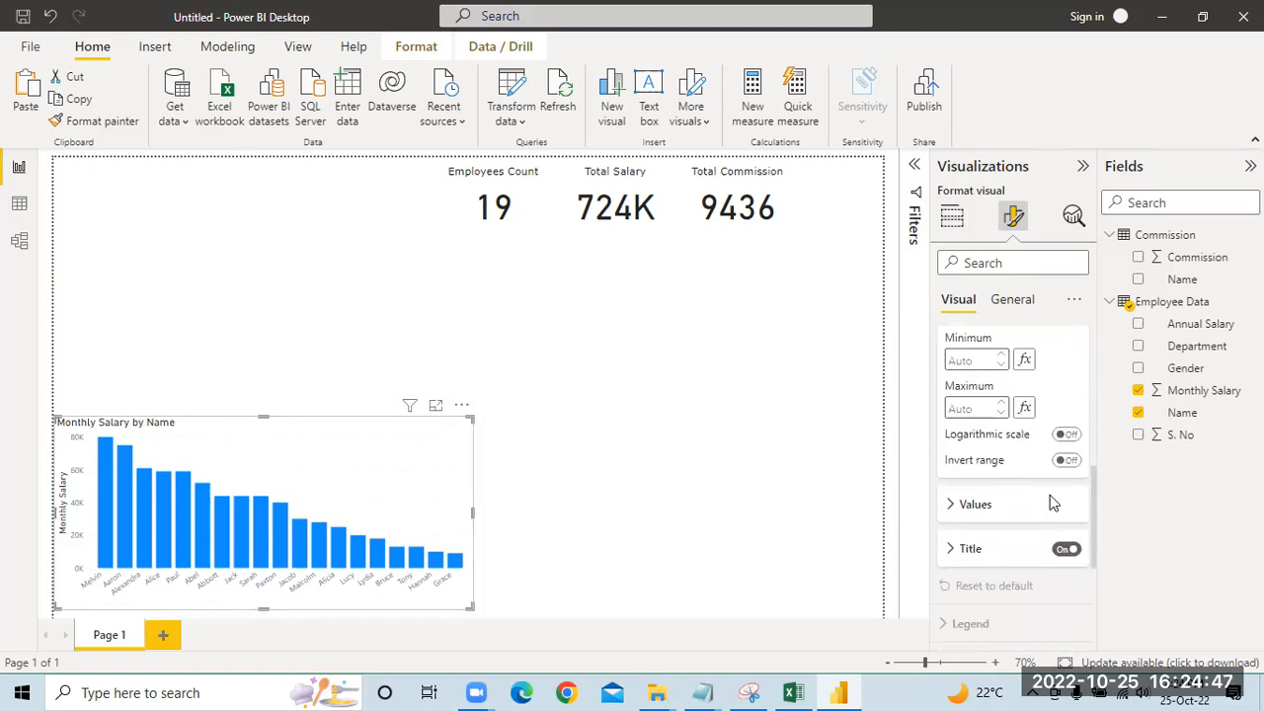
left_click(1067, 549)
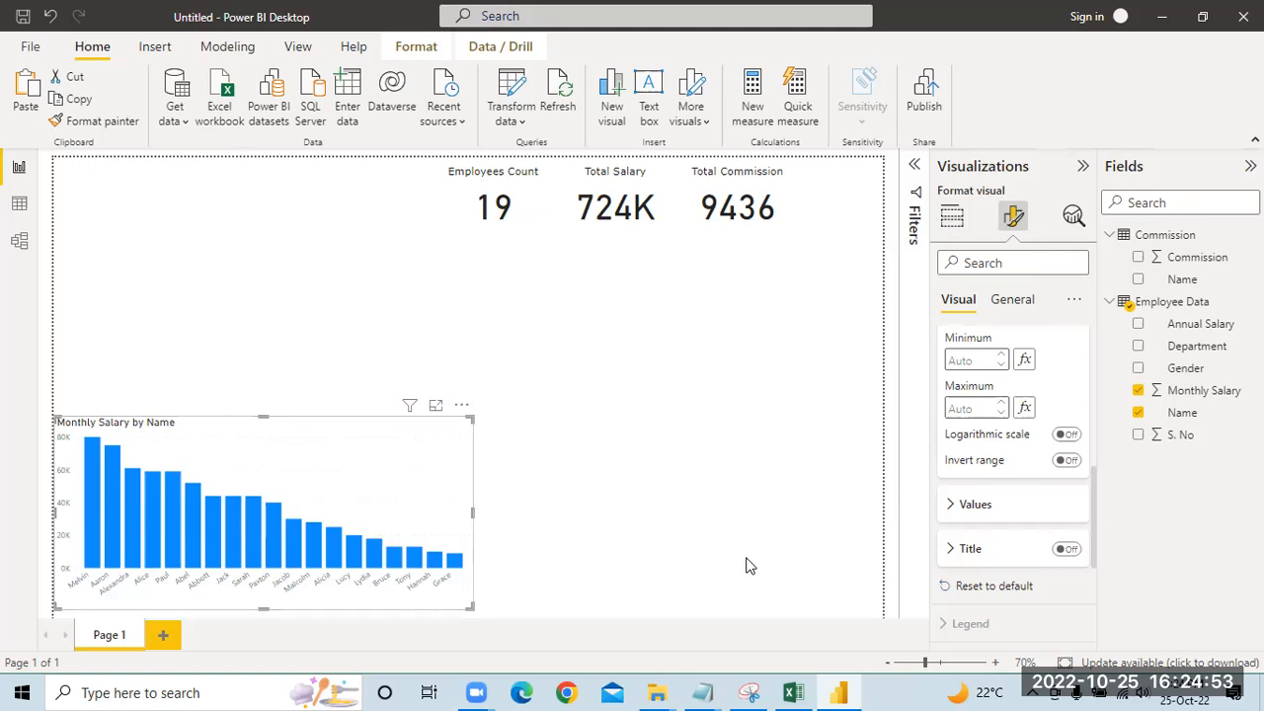
Step: Look through the salary chart's X-axis settings and its general formatting options, including Properties
scroll(1064, 448, "up", 5)
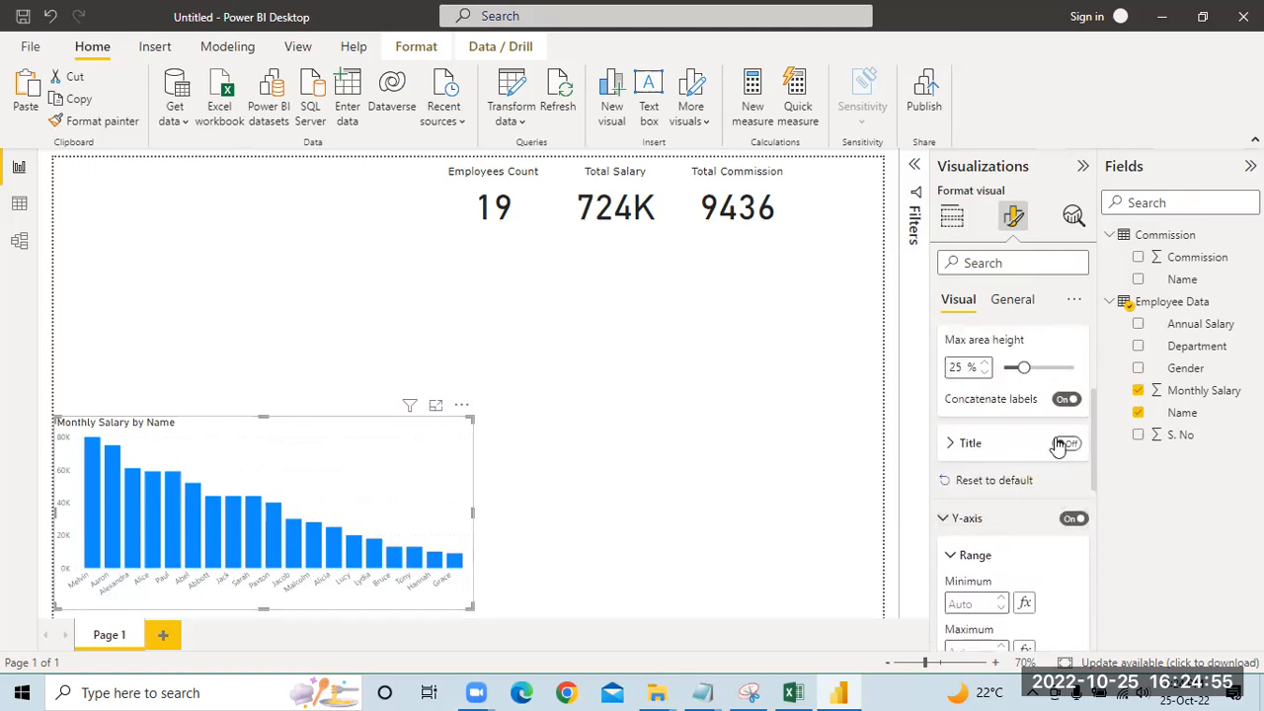
scroll(1058, 446, "up", 4)
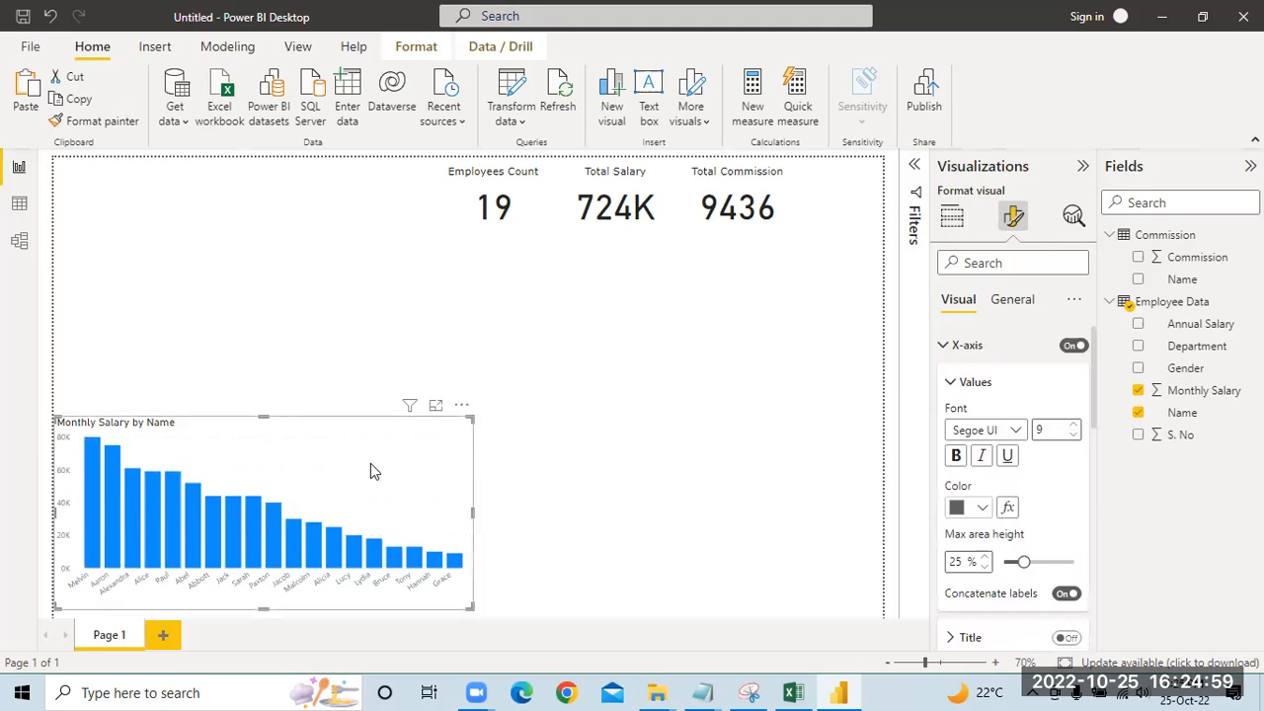
left_click(1010, 301)
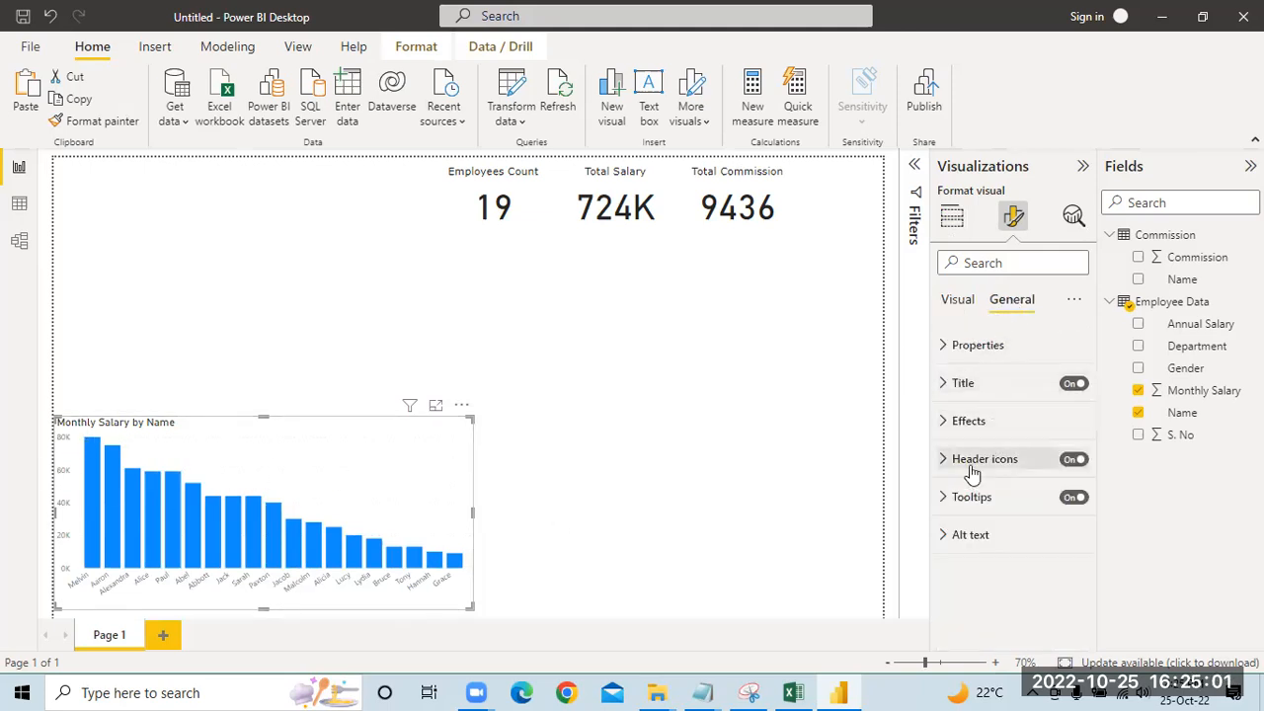
left_click(944, 345)
scroll(992, 506, "down", 3)
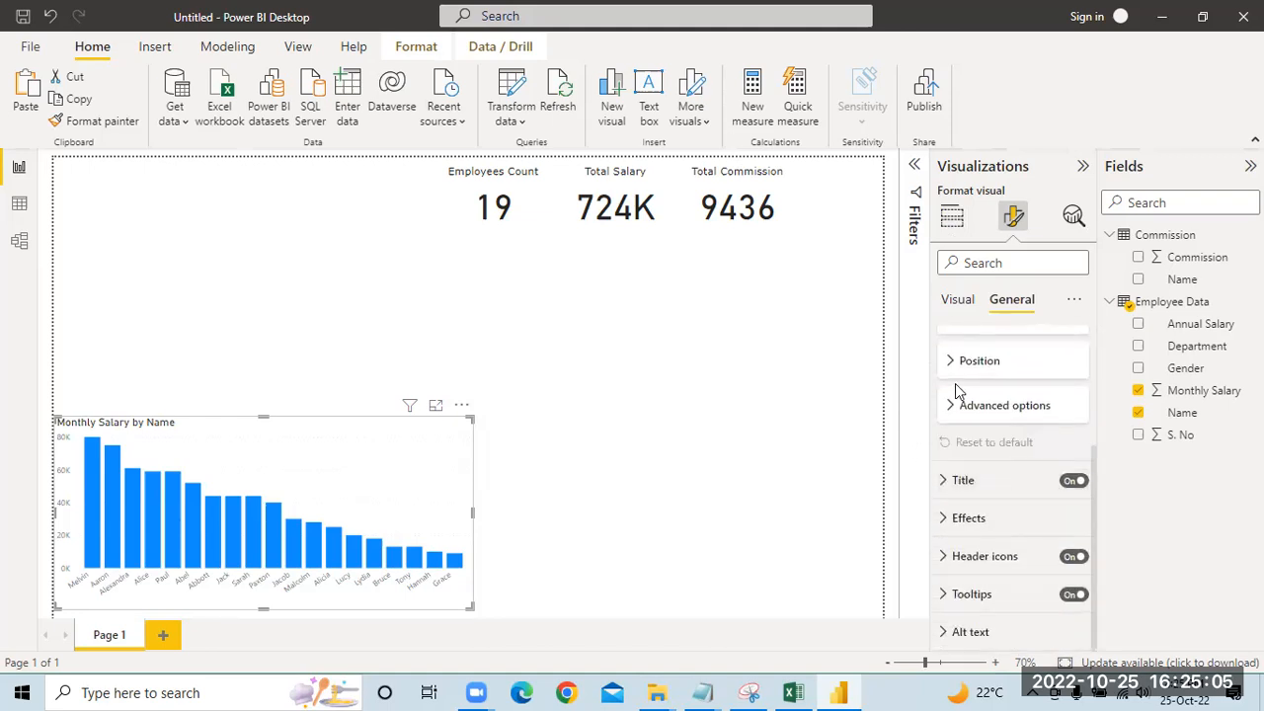
scroll(982, 370, "up", 2)
left_click(955, 300)
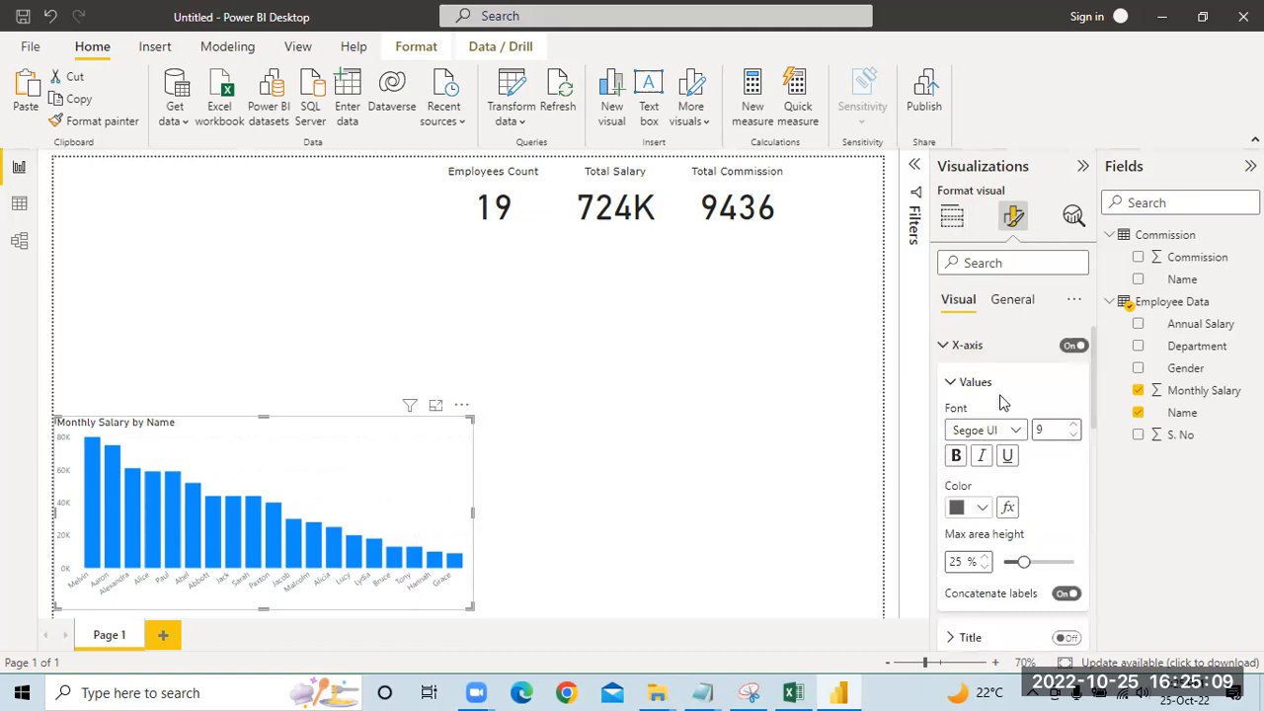
Step: Turn on data labels for the columns of the Monthly Salary by Name chart
scroll(999, 400, "down", 1)
scroll(999, 400, "down", 6)
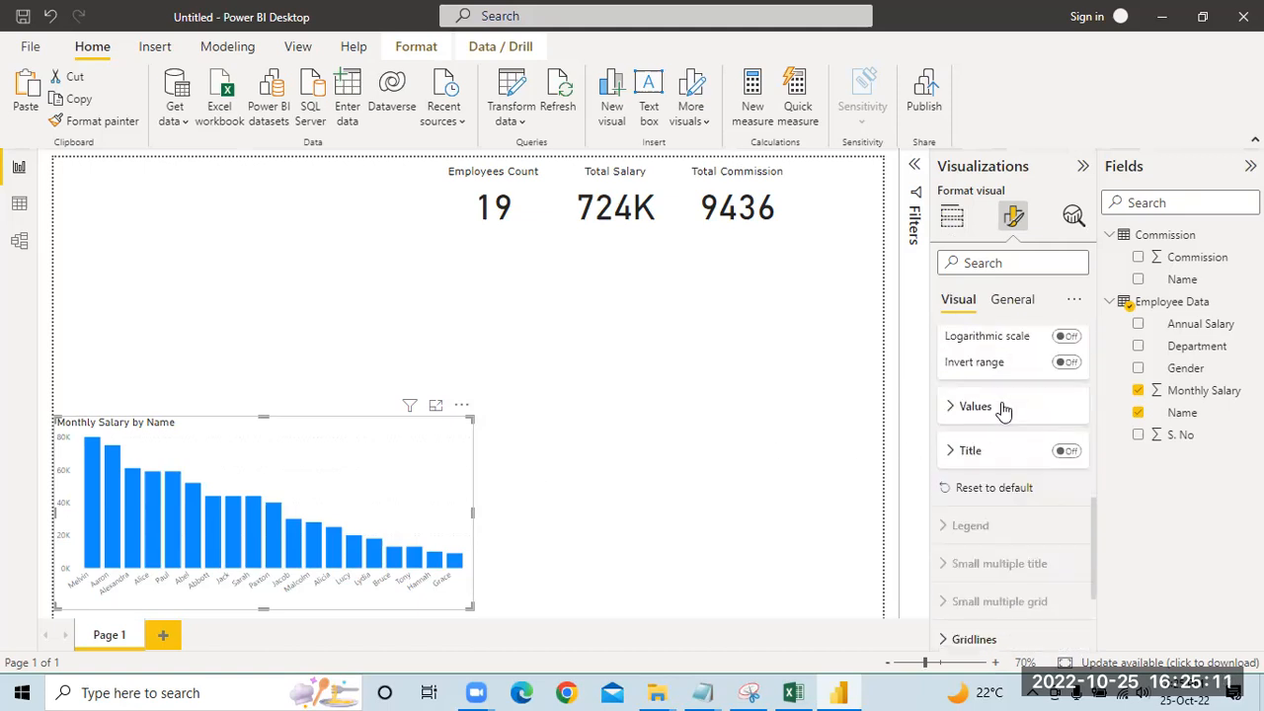
left_click(948, 409)
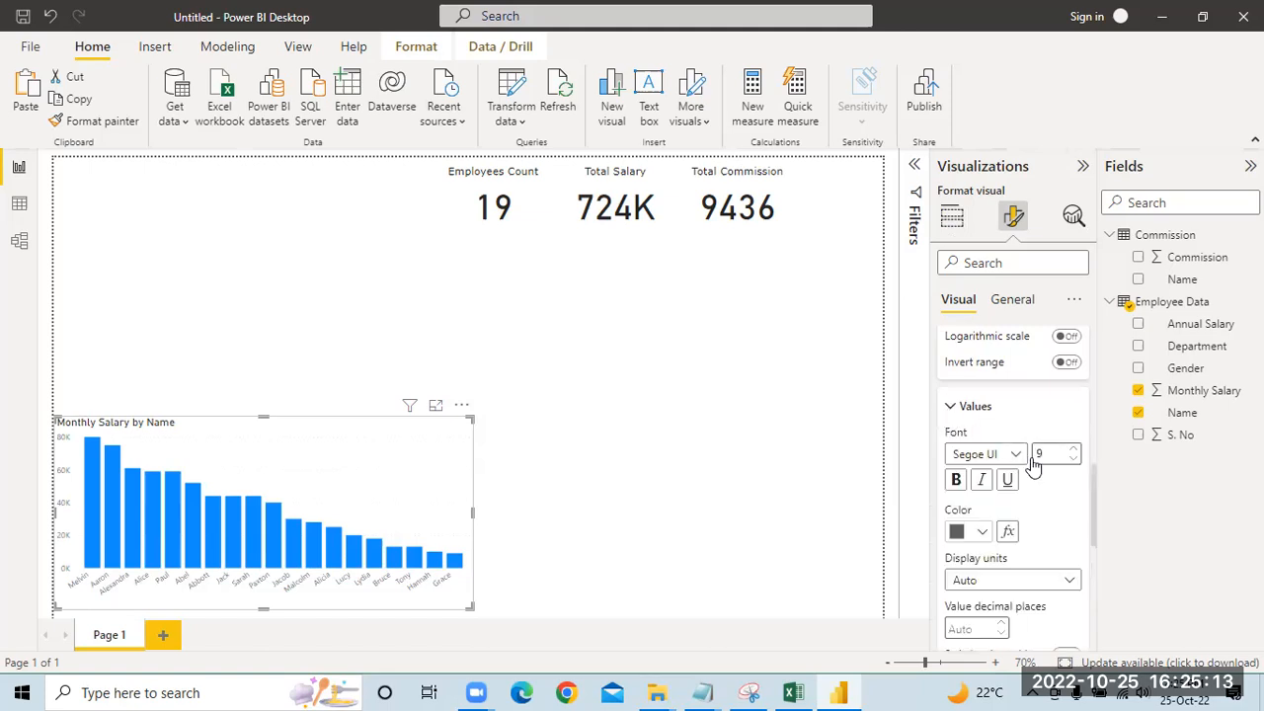
scroll(1066, 481, "down", 2)
scroll(1067, 481, "down", 4)
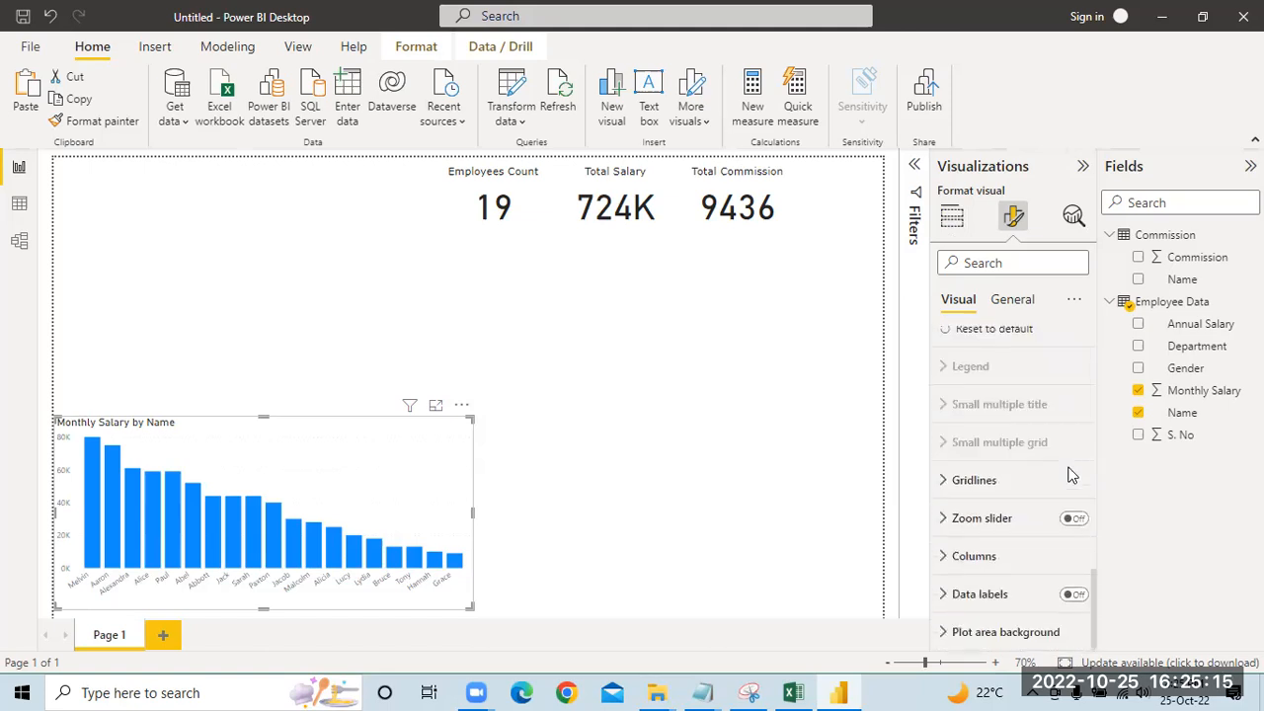
left_click(948, 594)
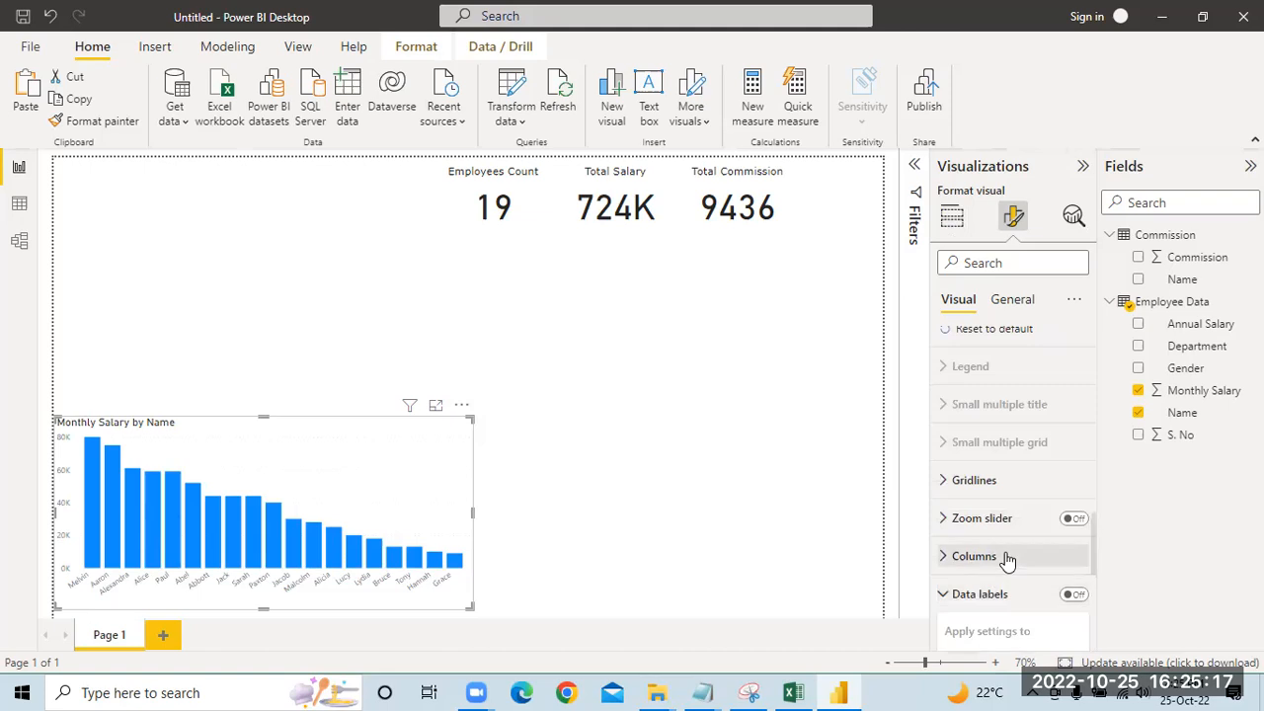
left_click(1073, 450)
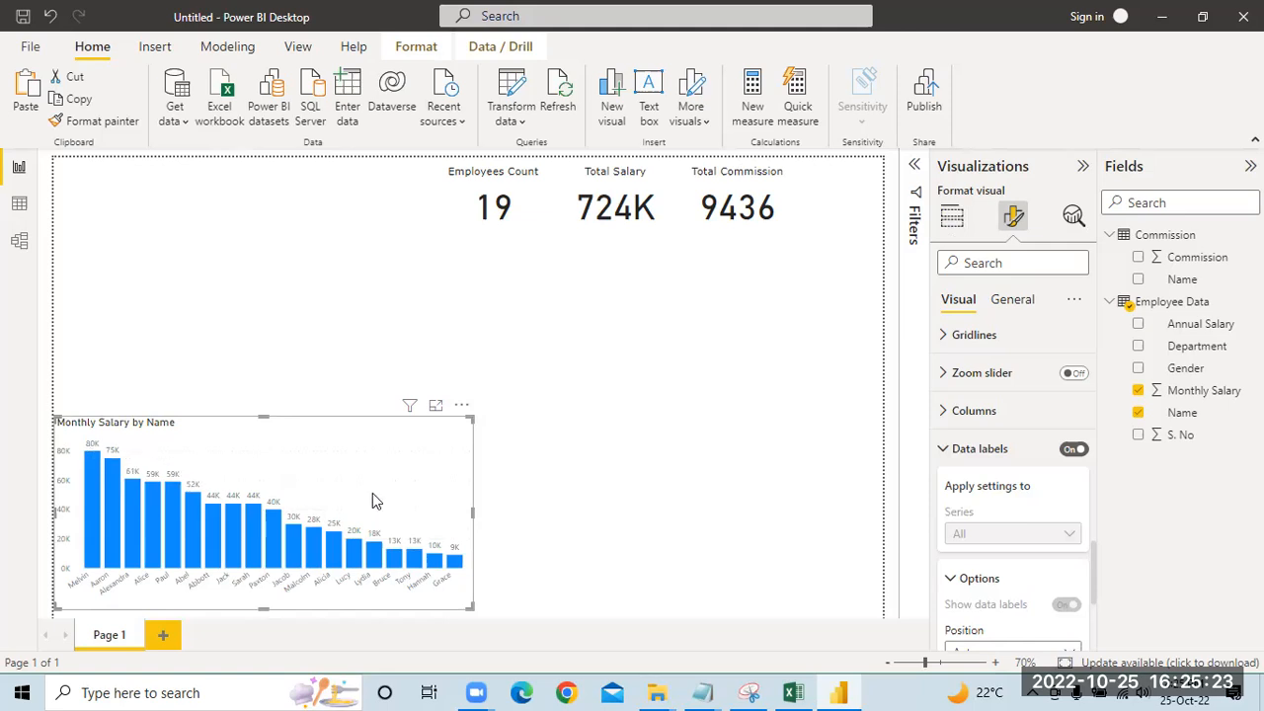
Step: Review the available data label positions for the salary chart, leaving the position on Auto
scroll(1050, 518, "down", 4)
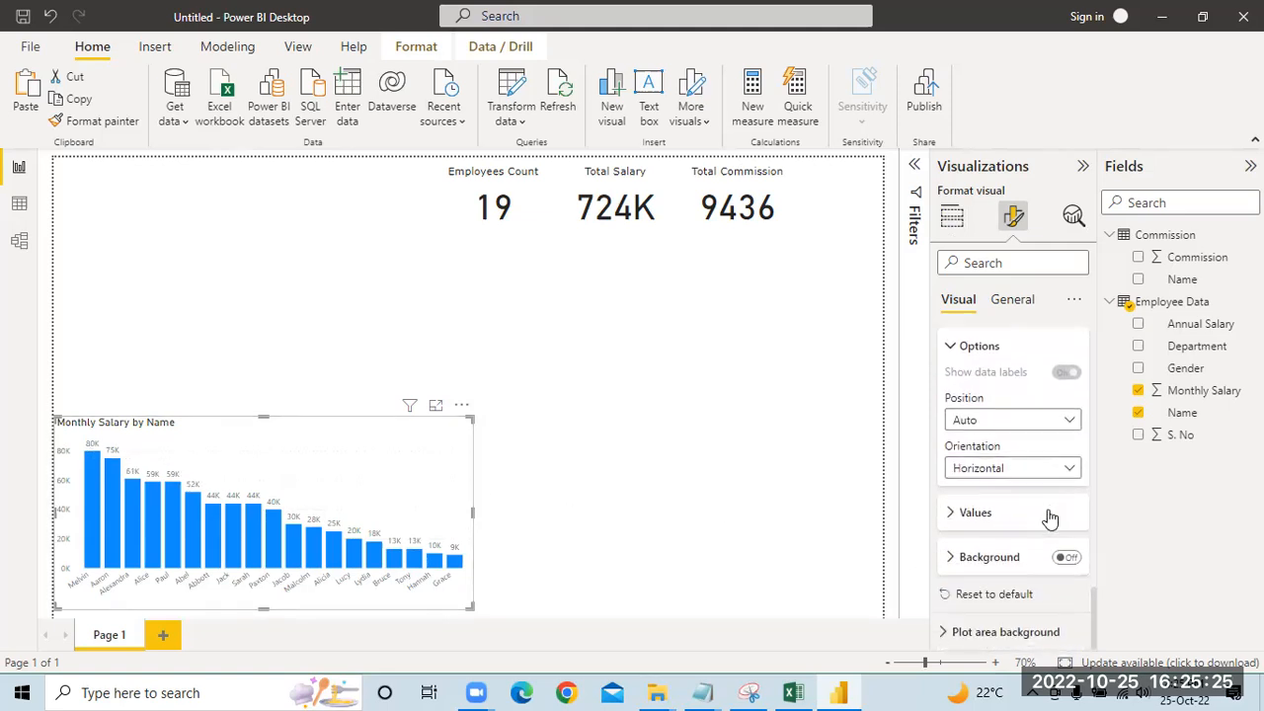
left_click(1069, 424)
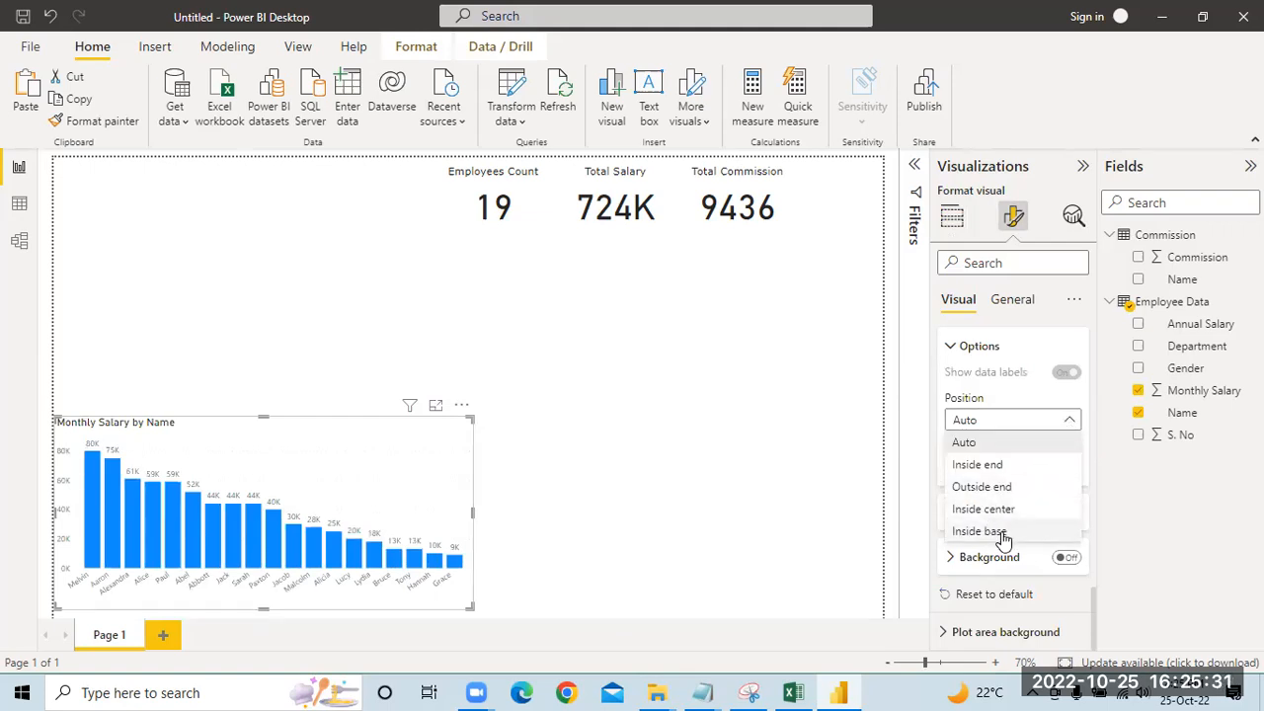
left_click(1045, 425)
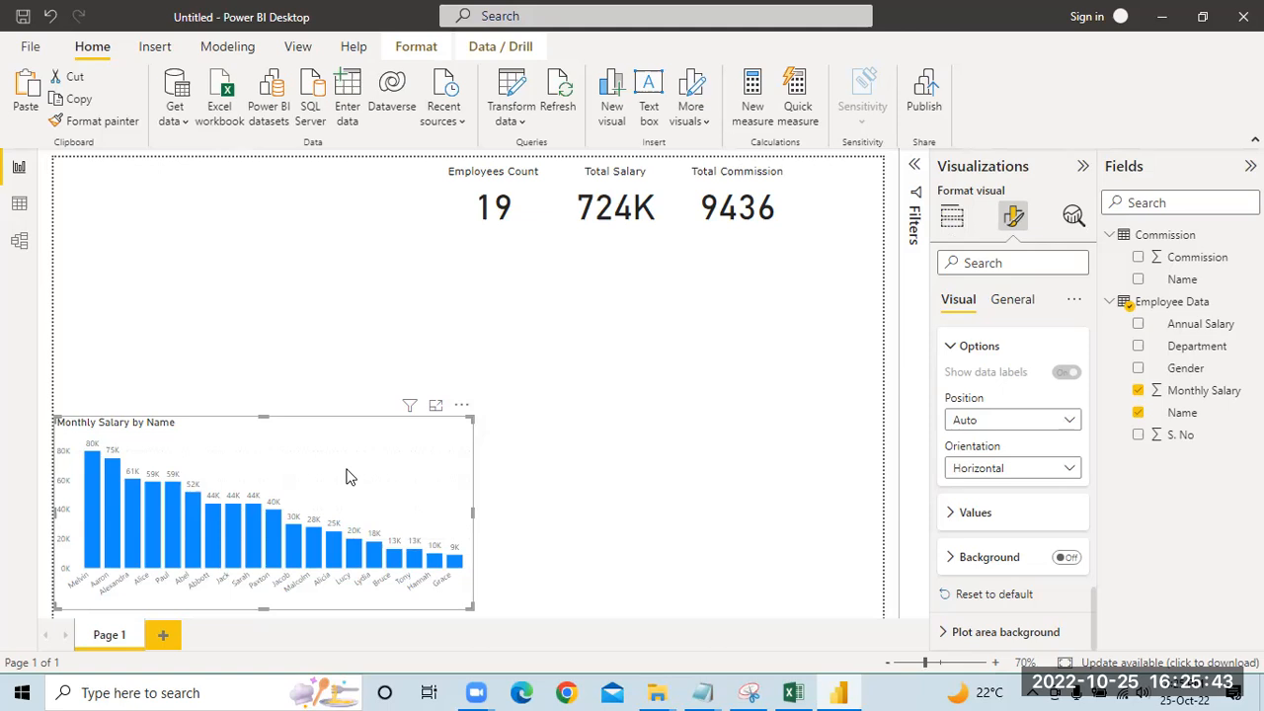
Step: Add a second clustered column chart with Commission on the Y-axis and the Commission table's Name field on the X-axis
left_click(610, 483)
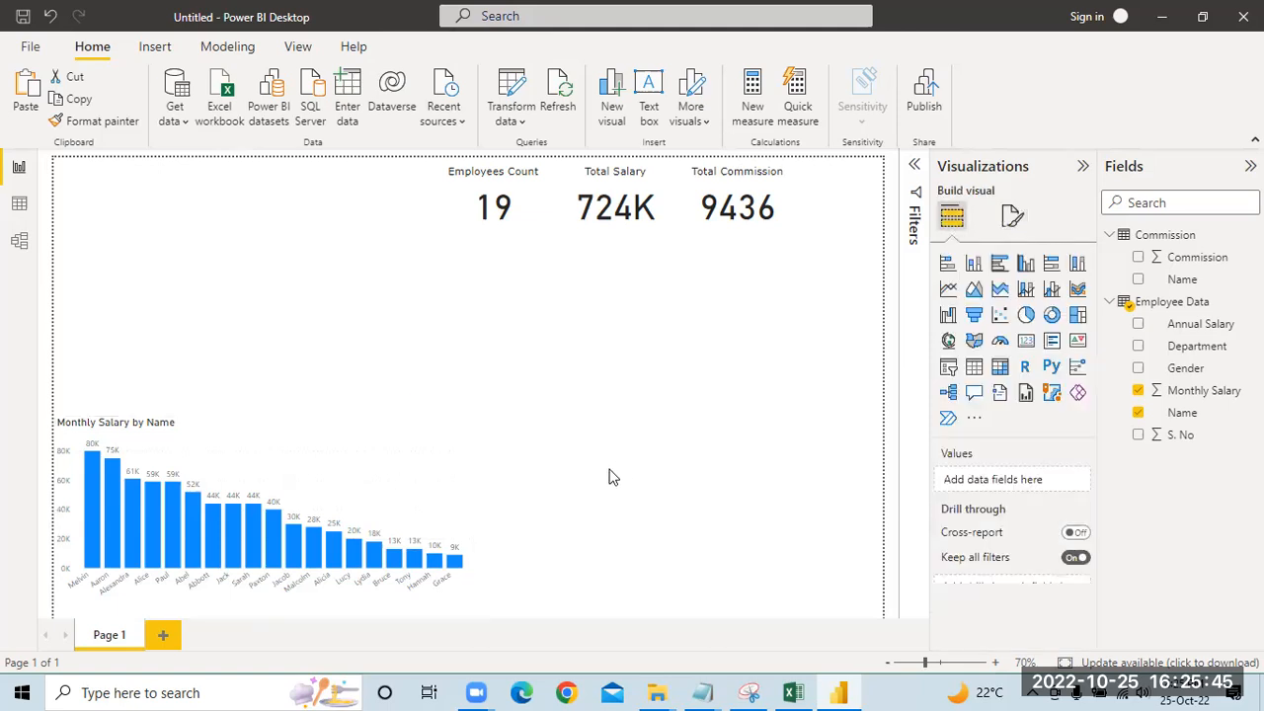
left_click(1028, 263)
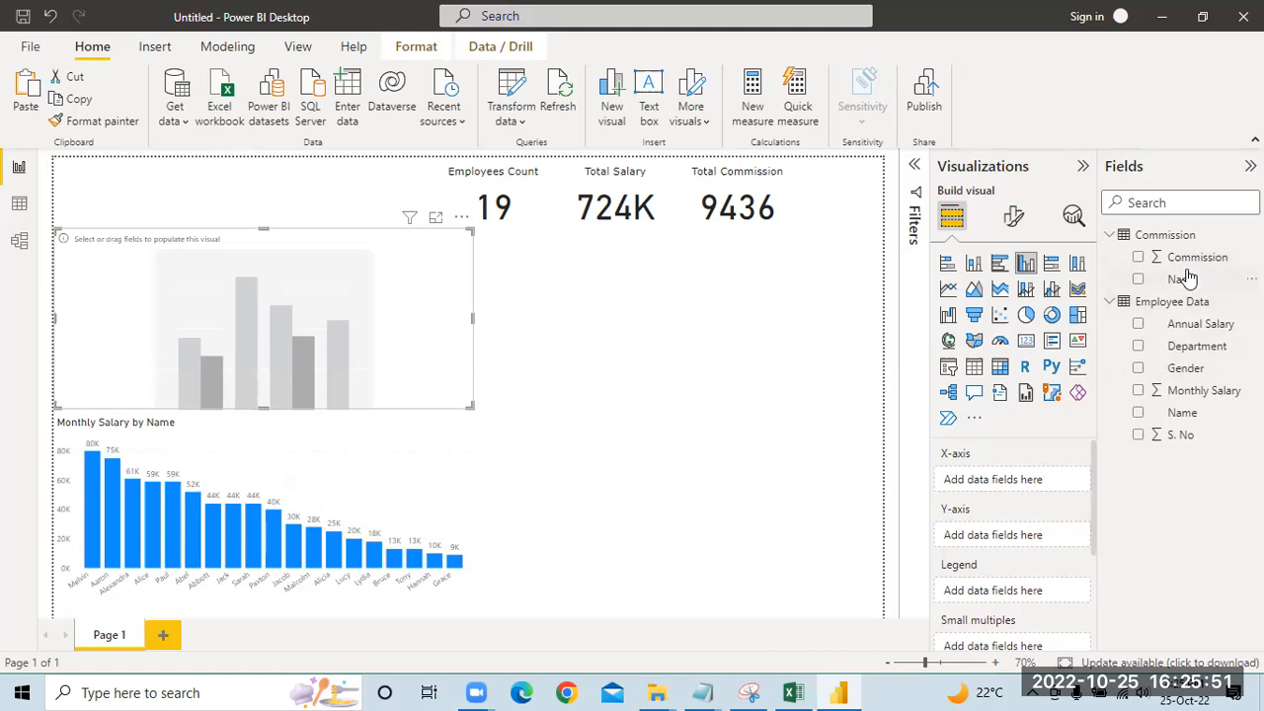
left_click_drag(1190, 257, 1046, 535)
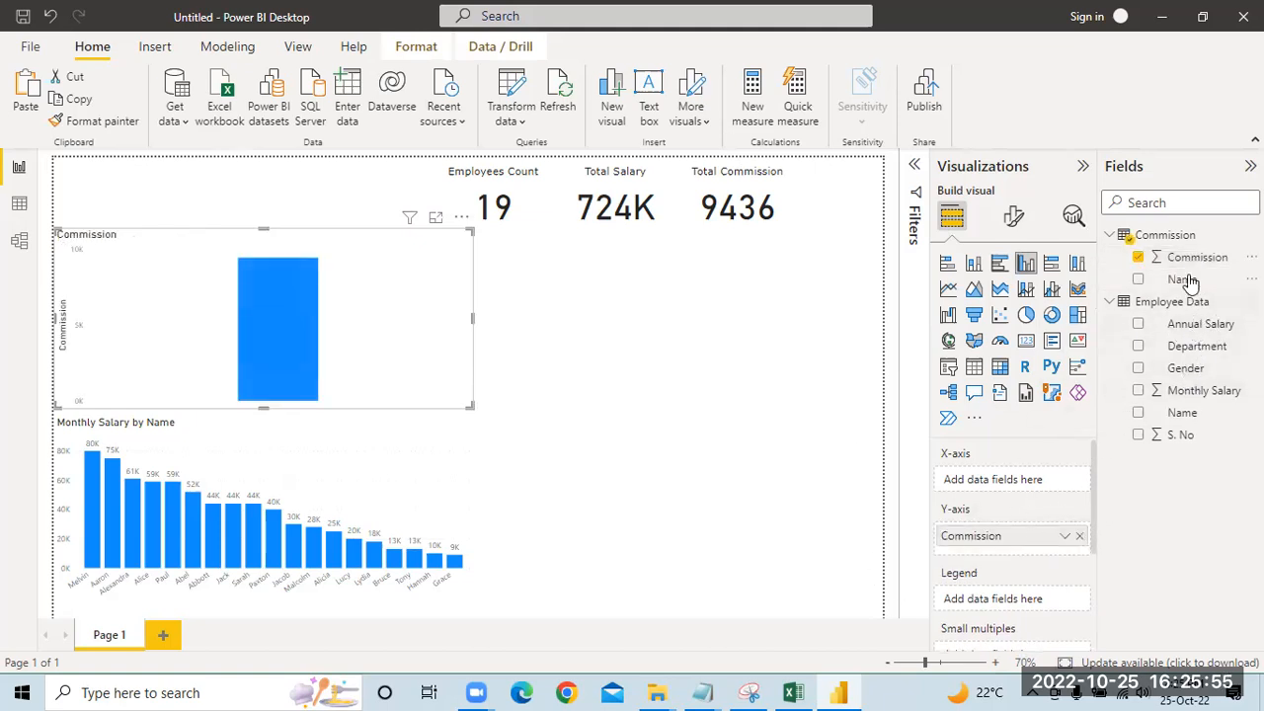
left_click_drag(1181, 278, 1033, 484)
Step: Move the Commission by Name chart to the page's lower-right corner and resize it to match the salary chart beside it
left_click_drag(247, 243, 512, 355)
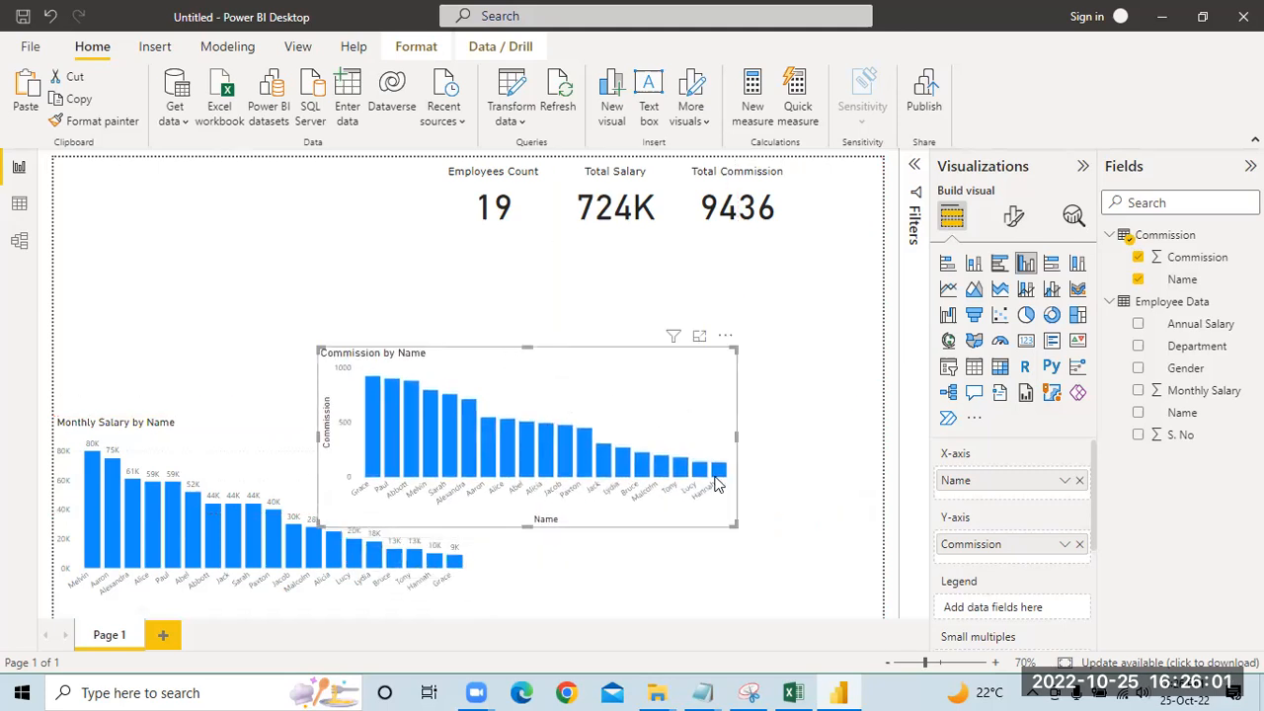
left_click_drag(727, 436, 657, 439)
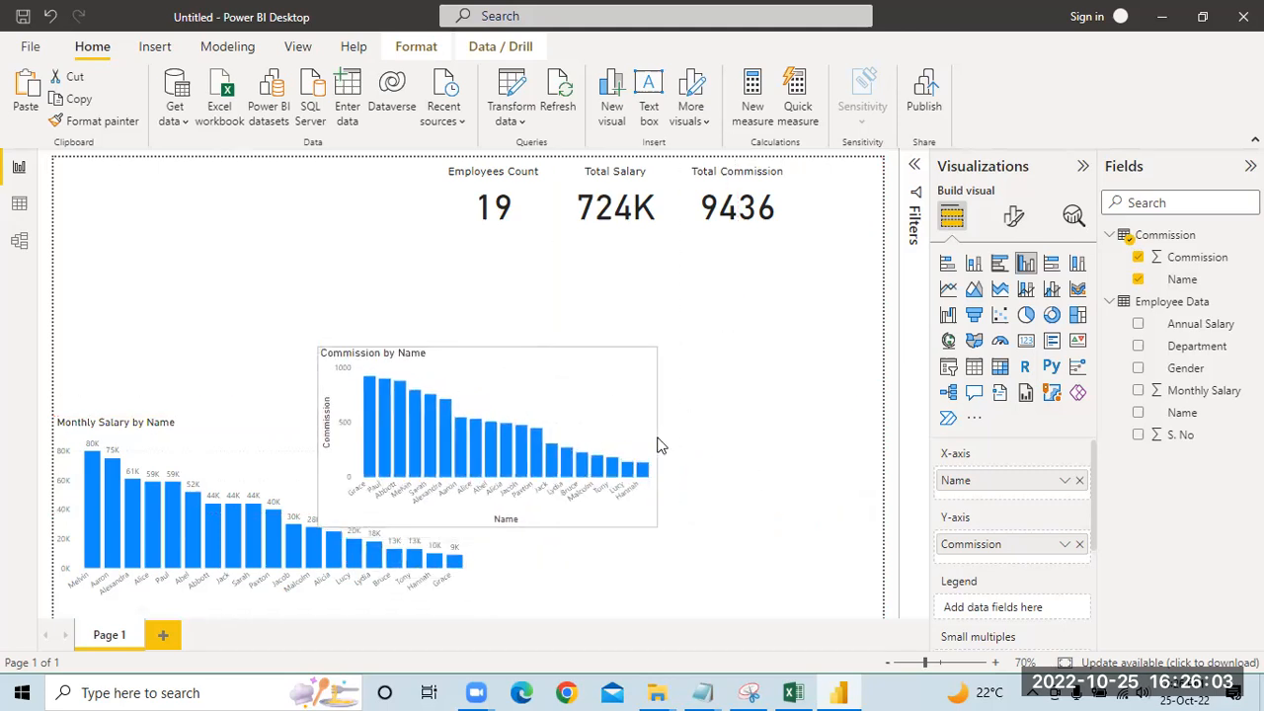
left_click_drag(605, 403, 717, 444)
left_click_drag(547, 523, 497, 525)
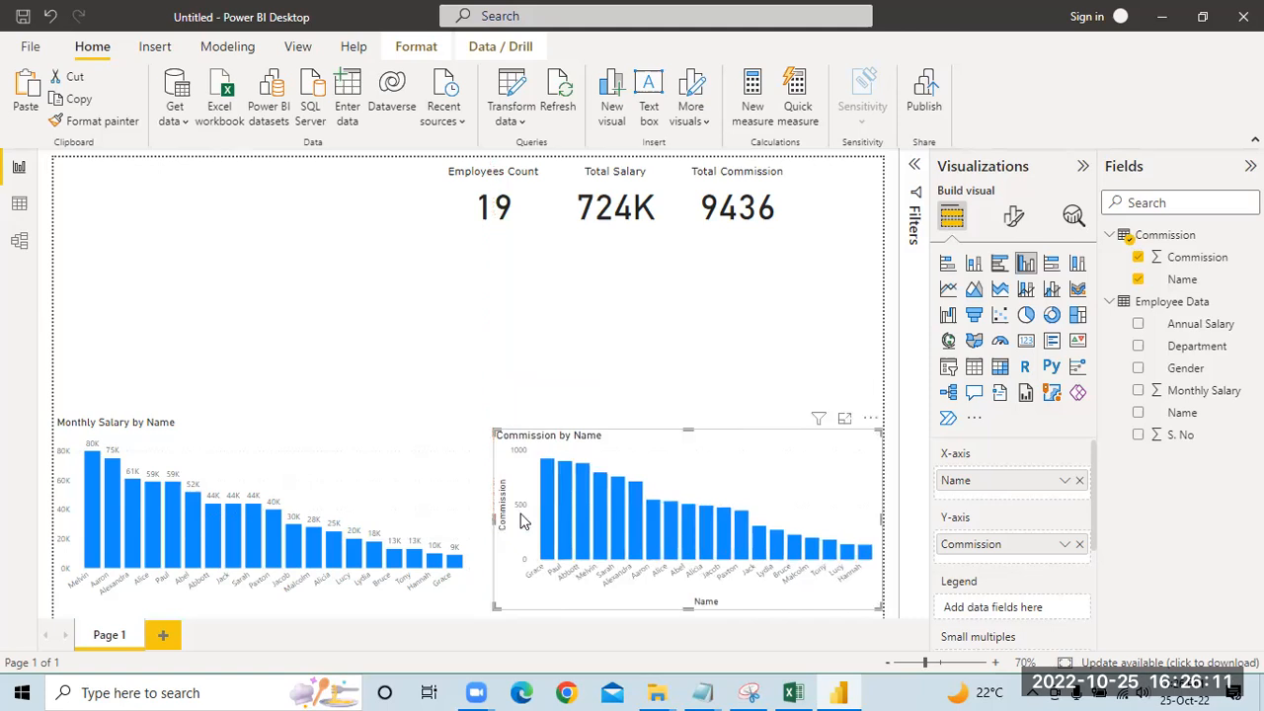
left_click_drag(688, 434, 689, 420)
left_click_drag(688, 608, 685, 604)
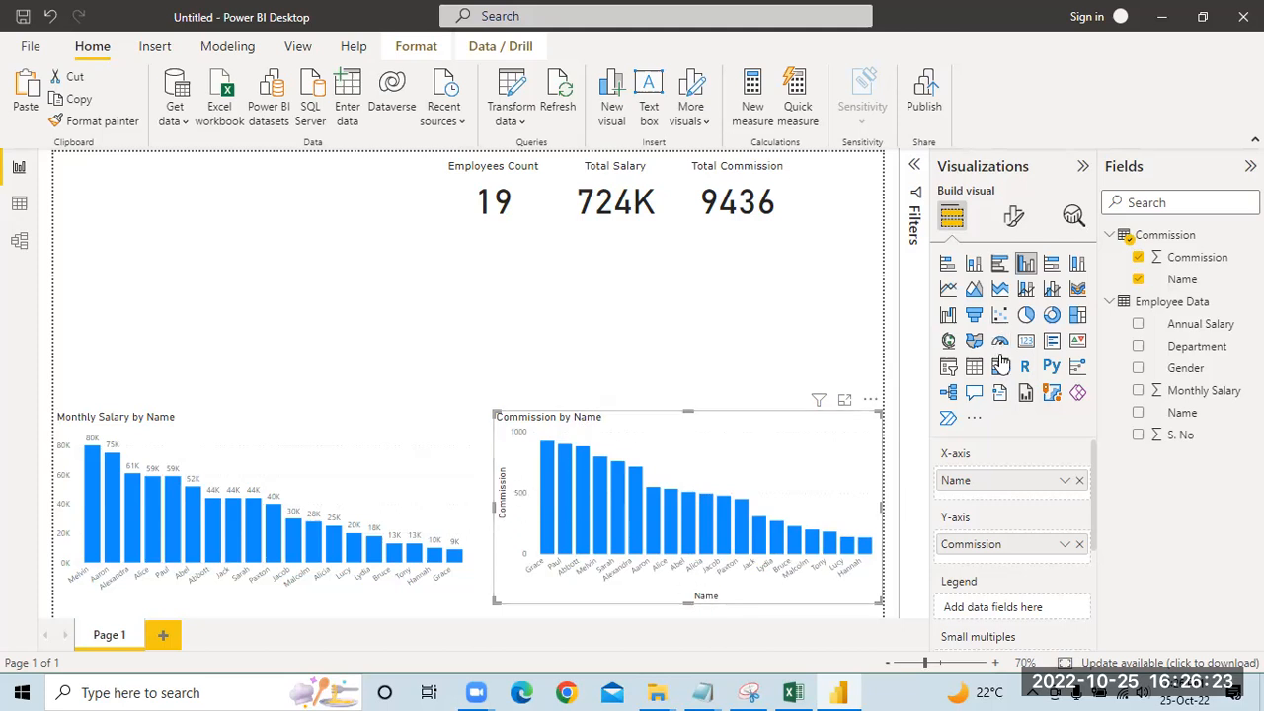
Step: Turn off the X-axis title of the Commission by Name chart
scroll(1017, 446, "down", 2)
scroll(1017, 449, "down", 2)
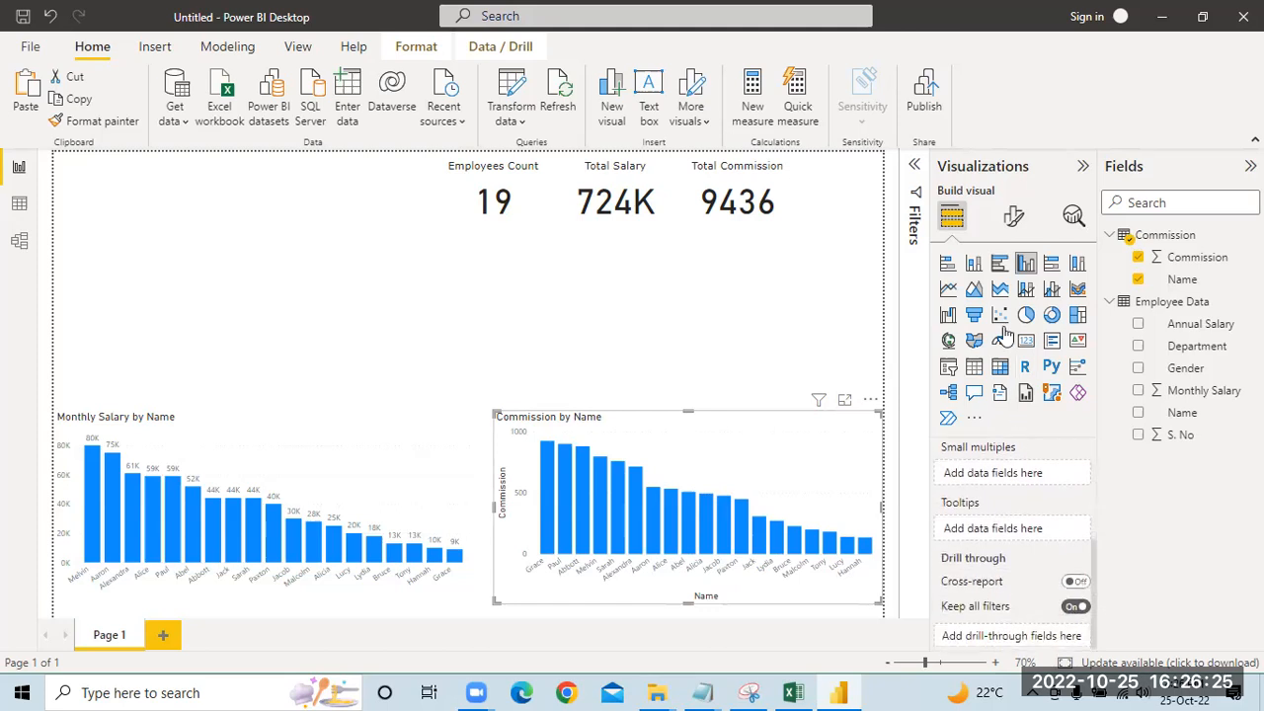
left_click(1013, 215)
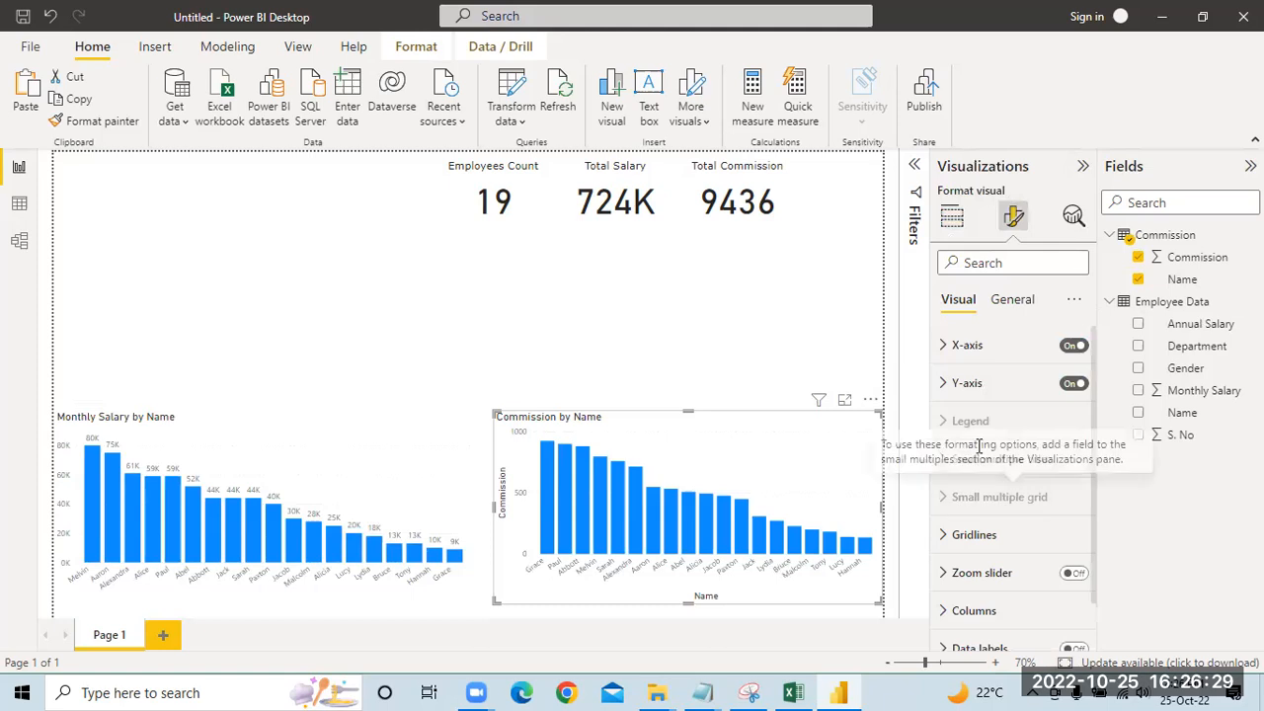
left_click(967, 348)
scroll(1017, 464, "down", 1)
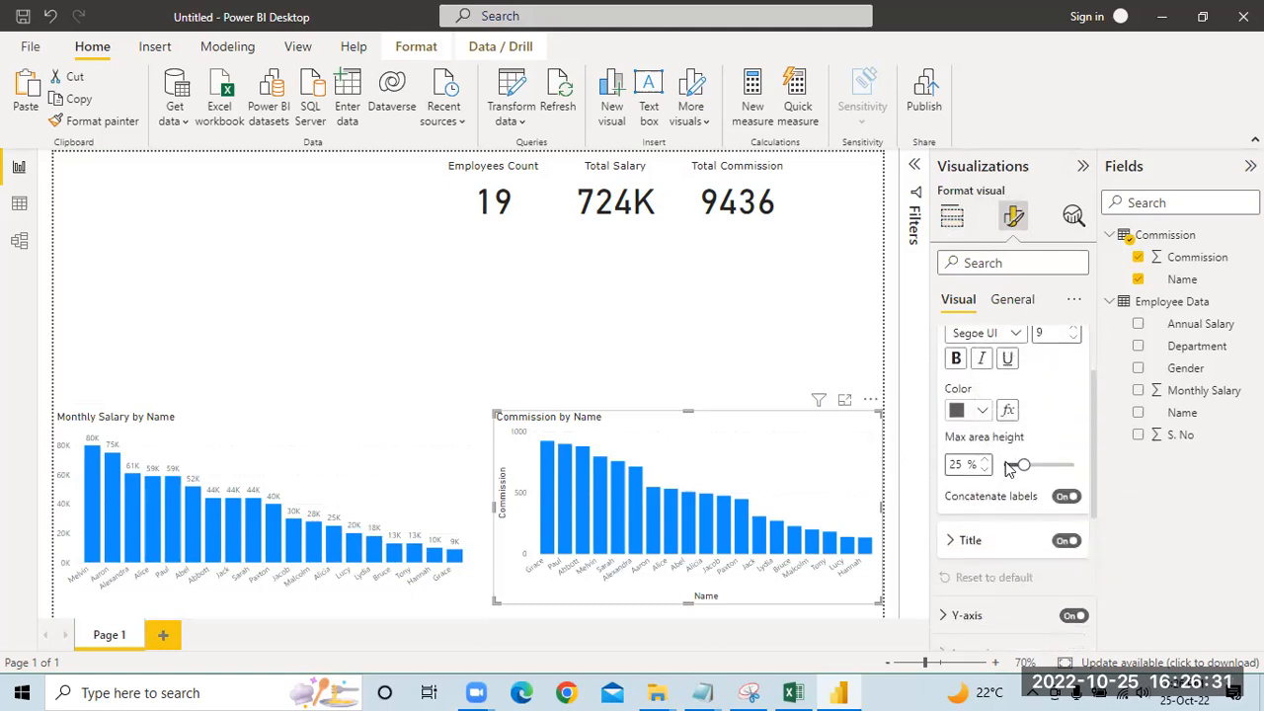
left_click(1065, 541)
Step: Turn off the Y-axis title of the Commission by Name chart
scroll(997, 520, "down", 2)
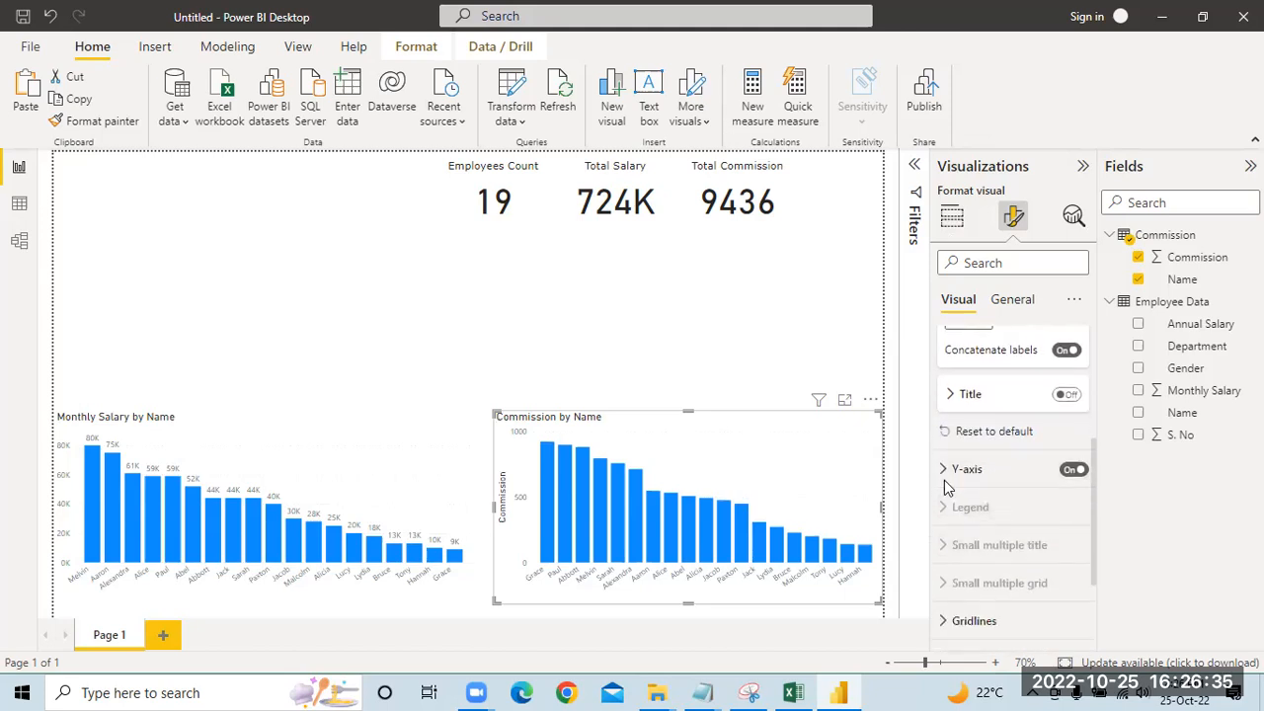
scroll(973, 490, "down", 1)
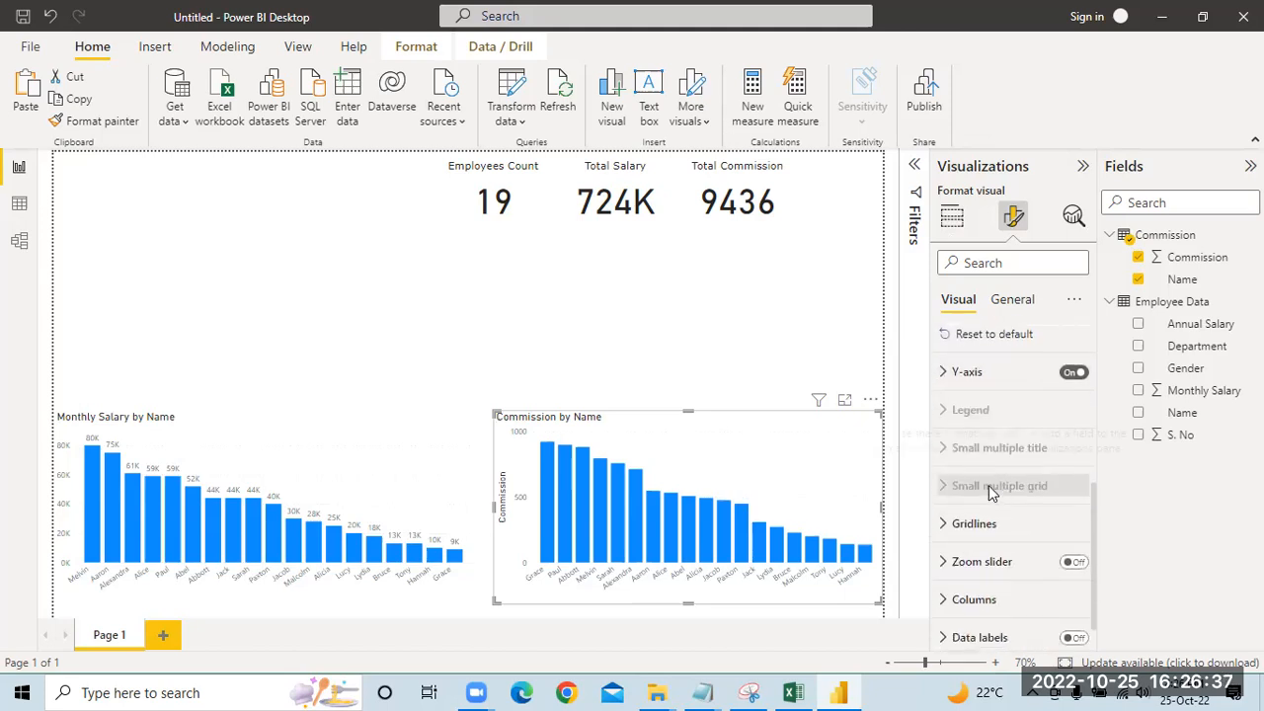
left_click(966, 371)
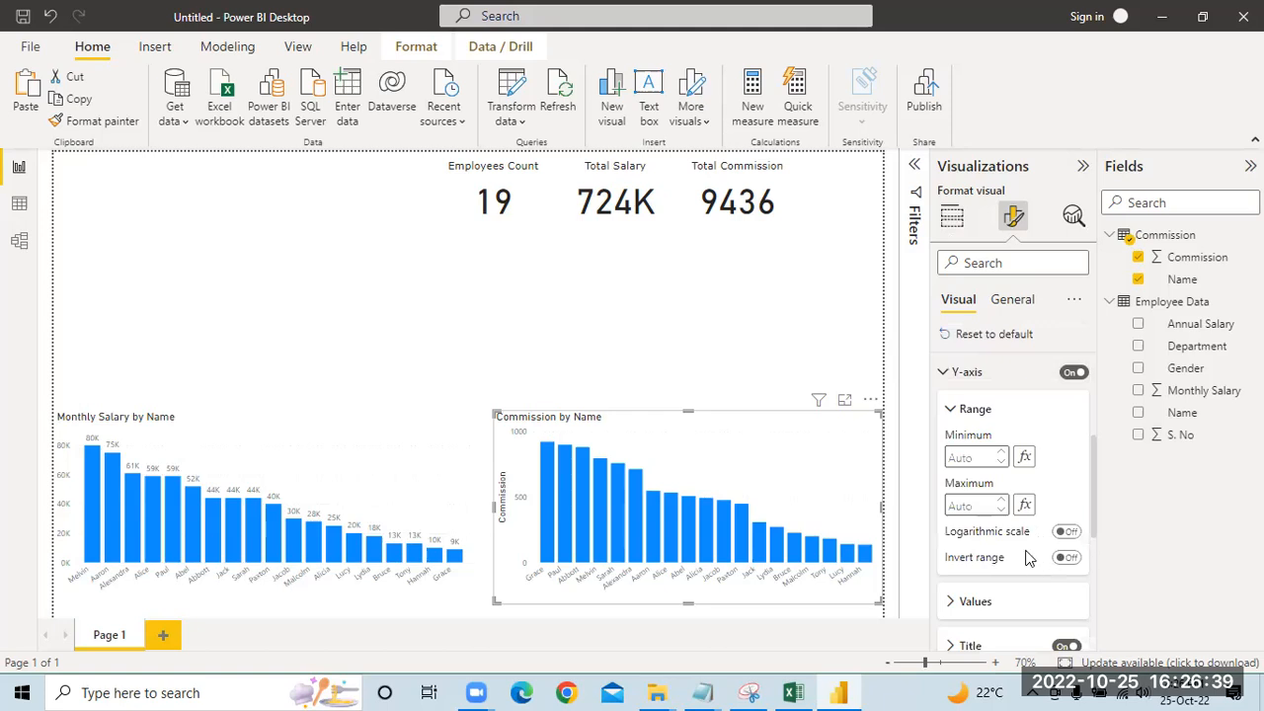
scroll(1056, 530, "down", 1)
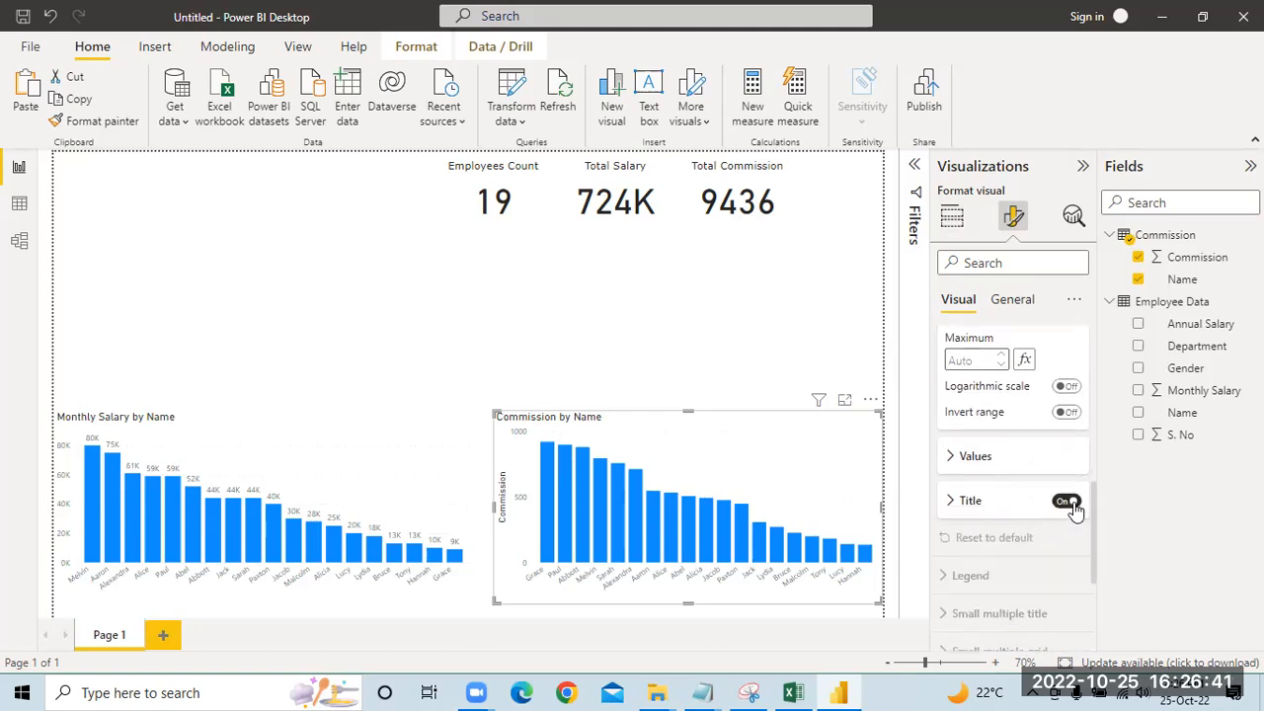
left_click(1073, 505)
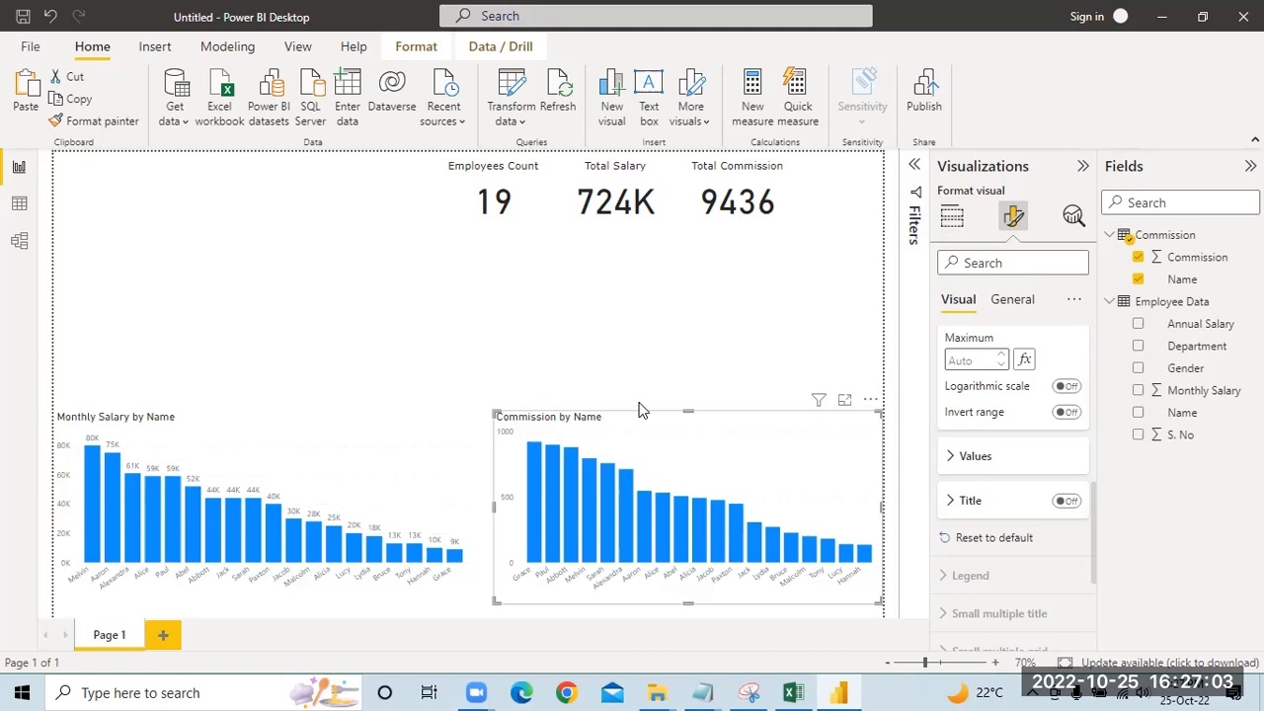
Step: Add a pie chart with Department as the legend and Monthly Salary as the values
left_click(482, 312)
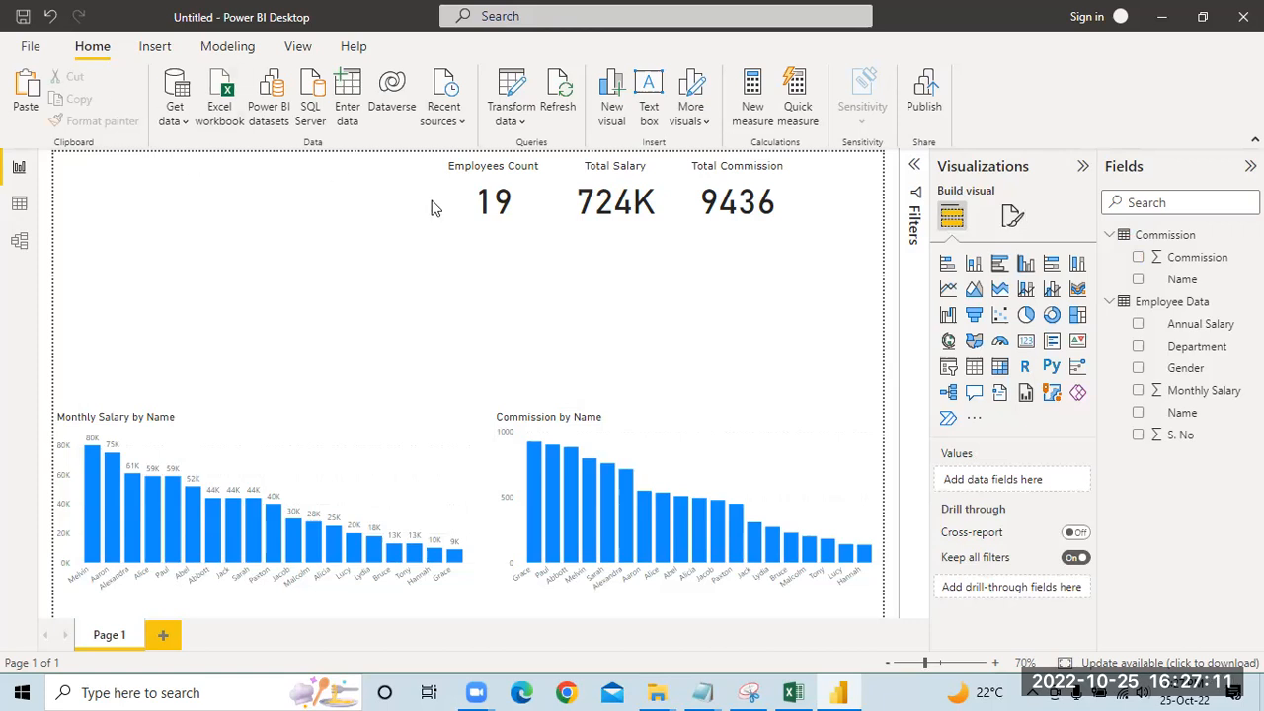
left_click(1026, 316)
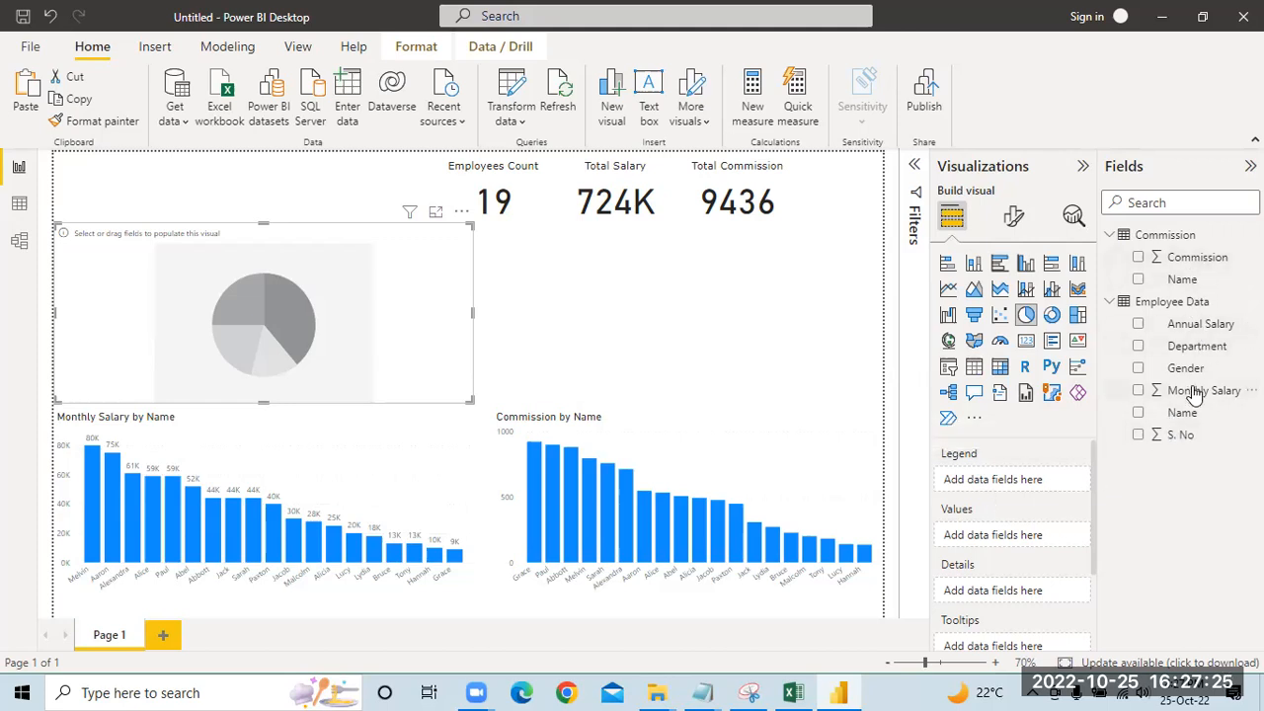
left_click_drag(1194, 348, 1071, 434)
left_click_drag(1044, 483, 1043, 483)
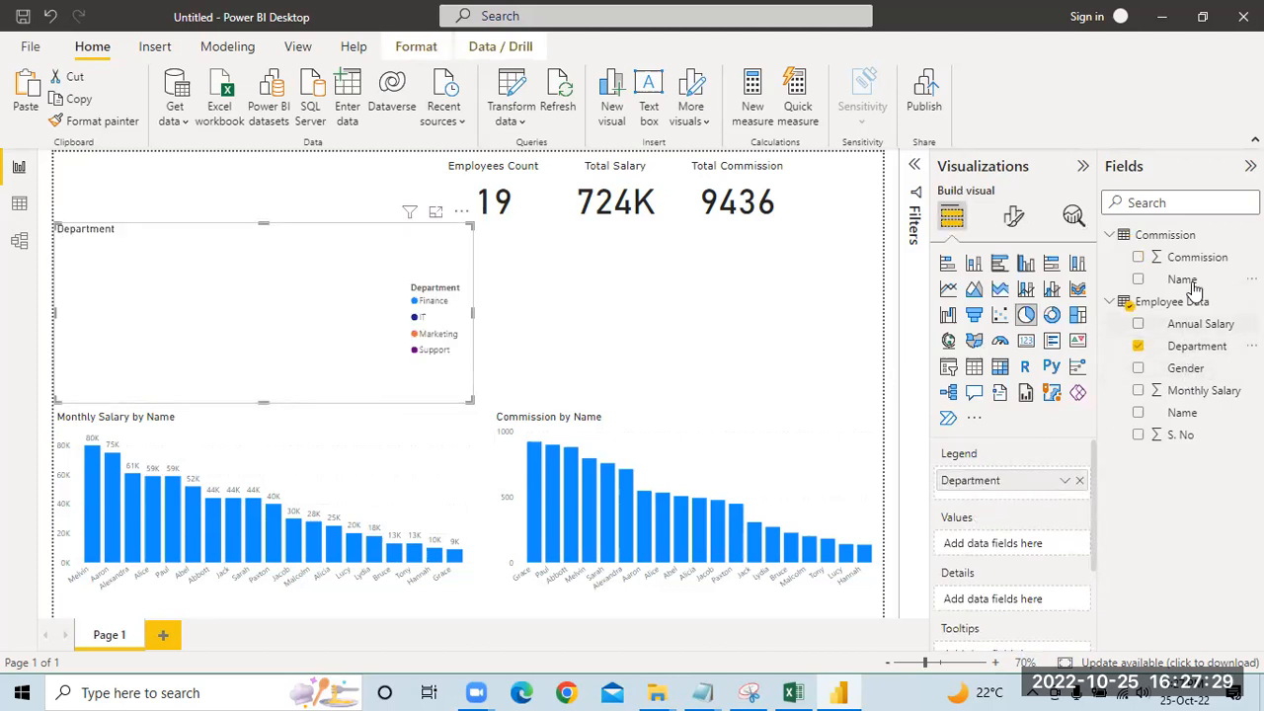
left_click_drag(1196, 392, 1027, 549)
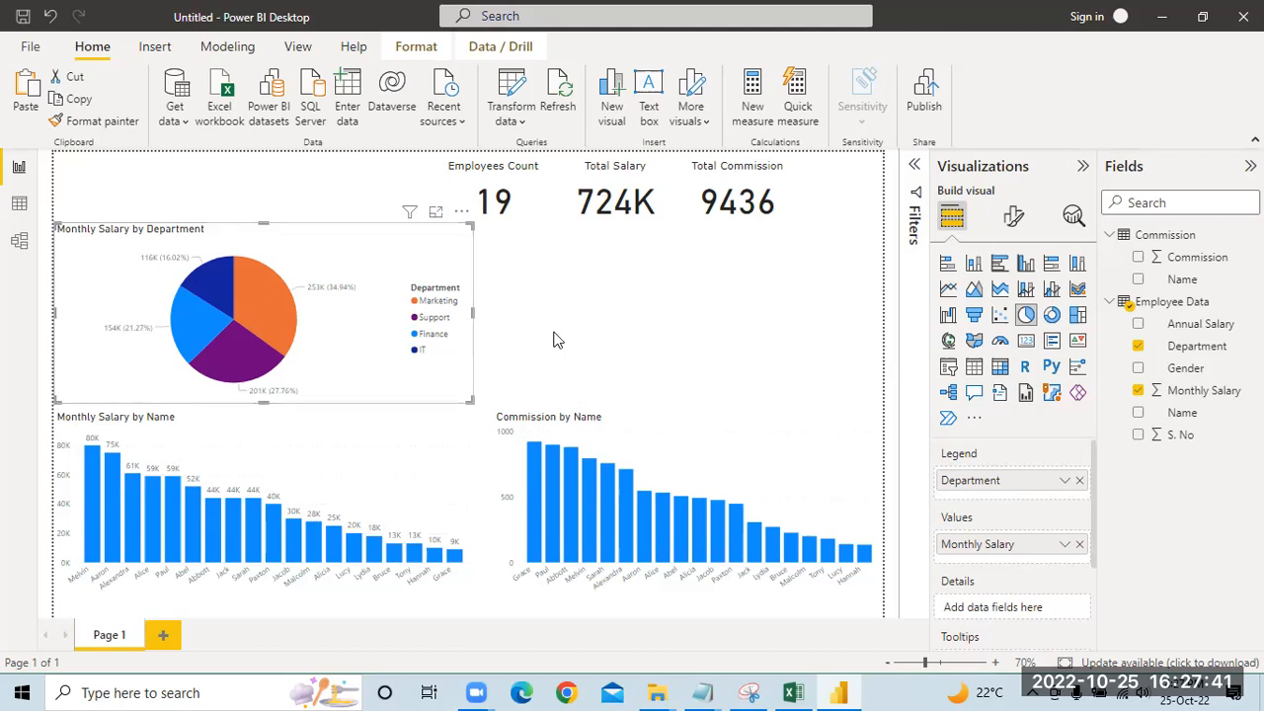
Step: Turn off the pie chart's legend and set its detail label contents to Category, data value
left_click(1012, 215)
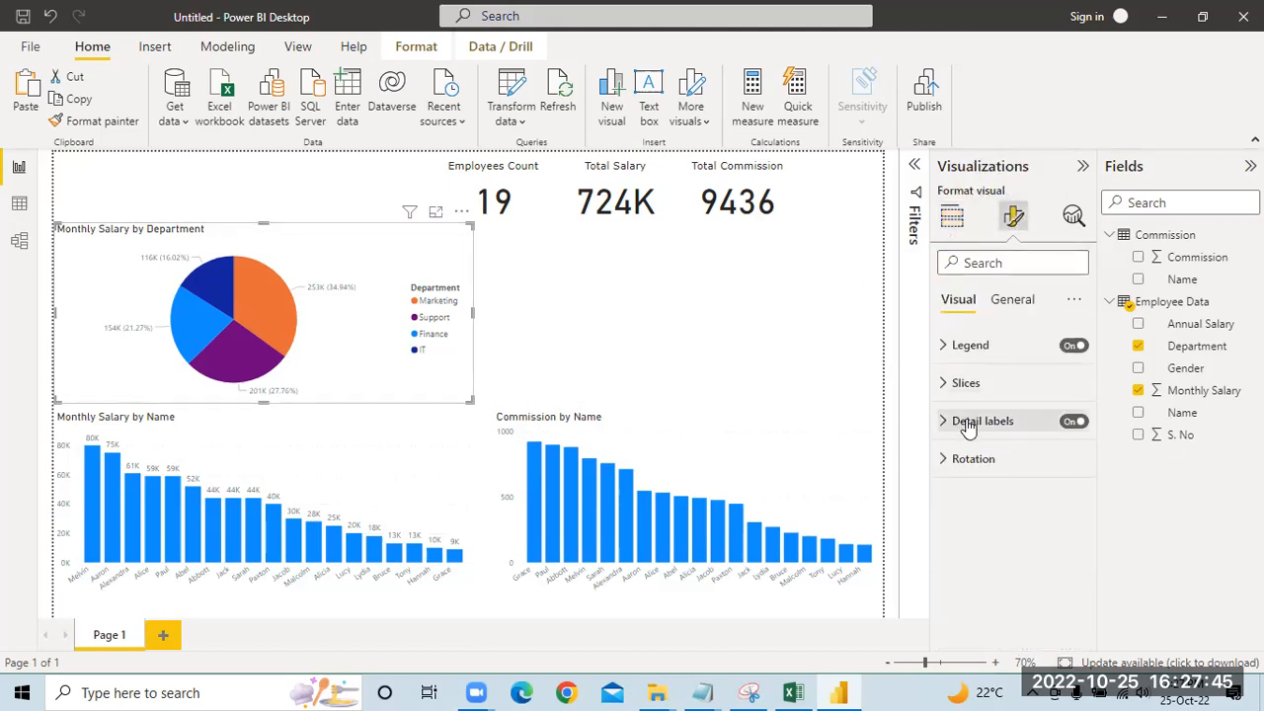
left_click(1074, 346)
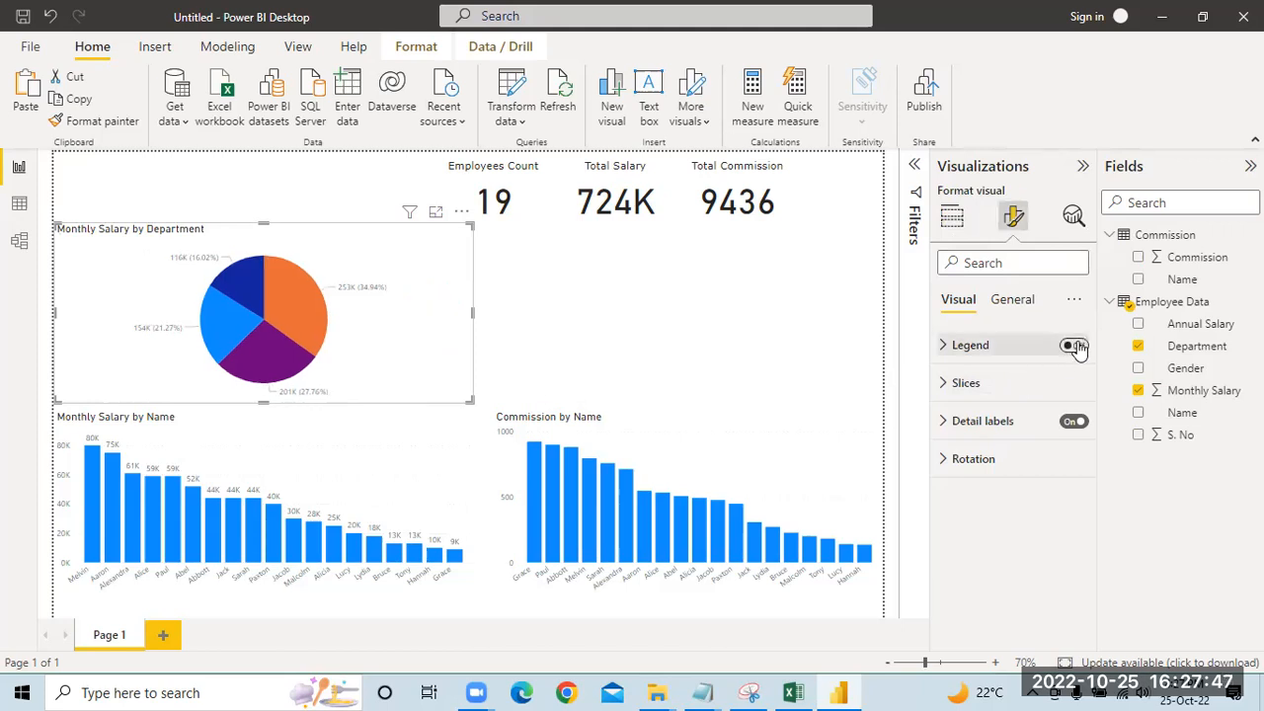
left_click(946, 426)
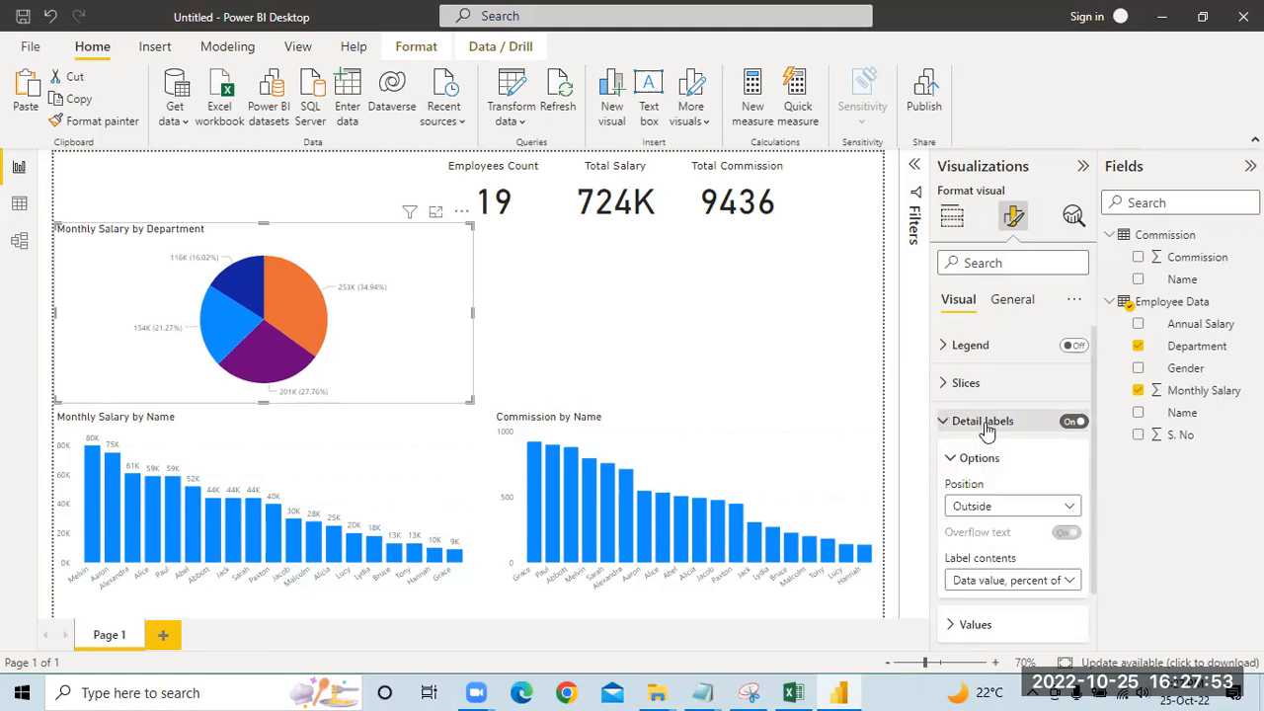
scroll(987, 431, "down", 1)
left_click(1065, 533)
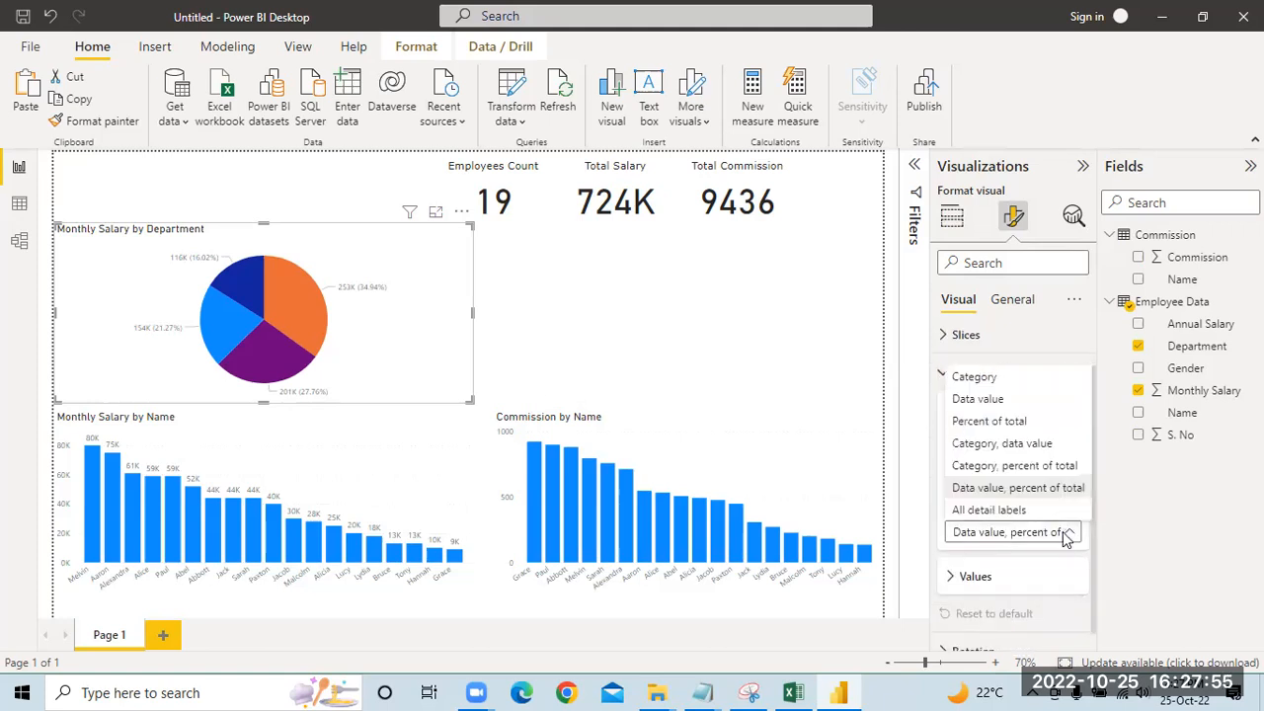
left_click(1039, 447)
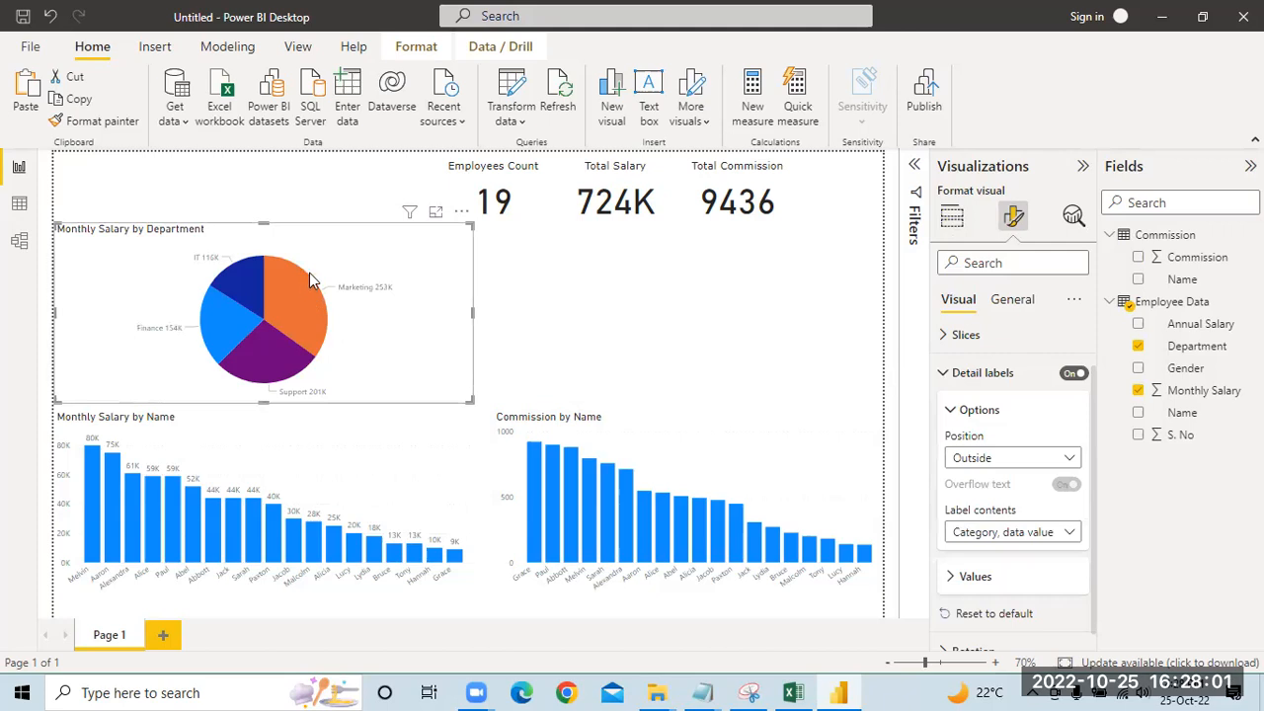
Step: Examine the pie chart's slice colors and the color palette offered for the Marketing slice, leaving the colors as they are
scroll(936, 427, "up", 1)
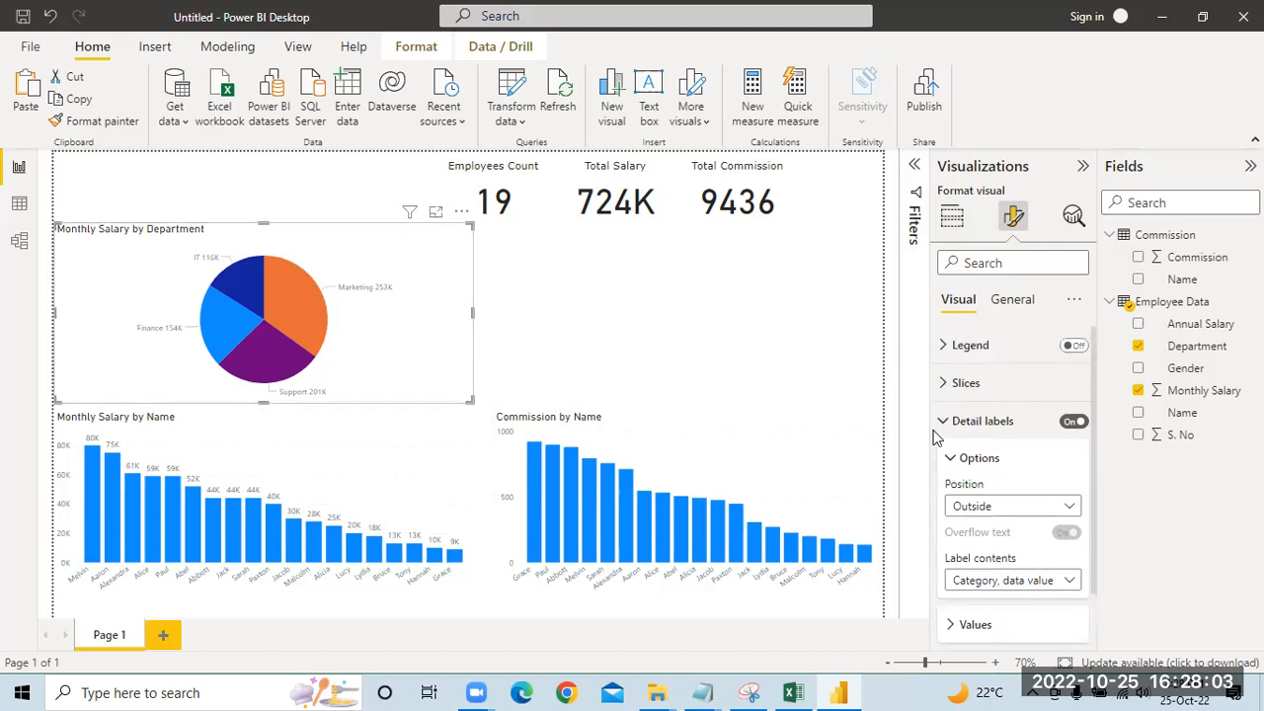
left_click(941, 392)
scroll(958, 494, "down", 3)
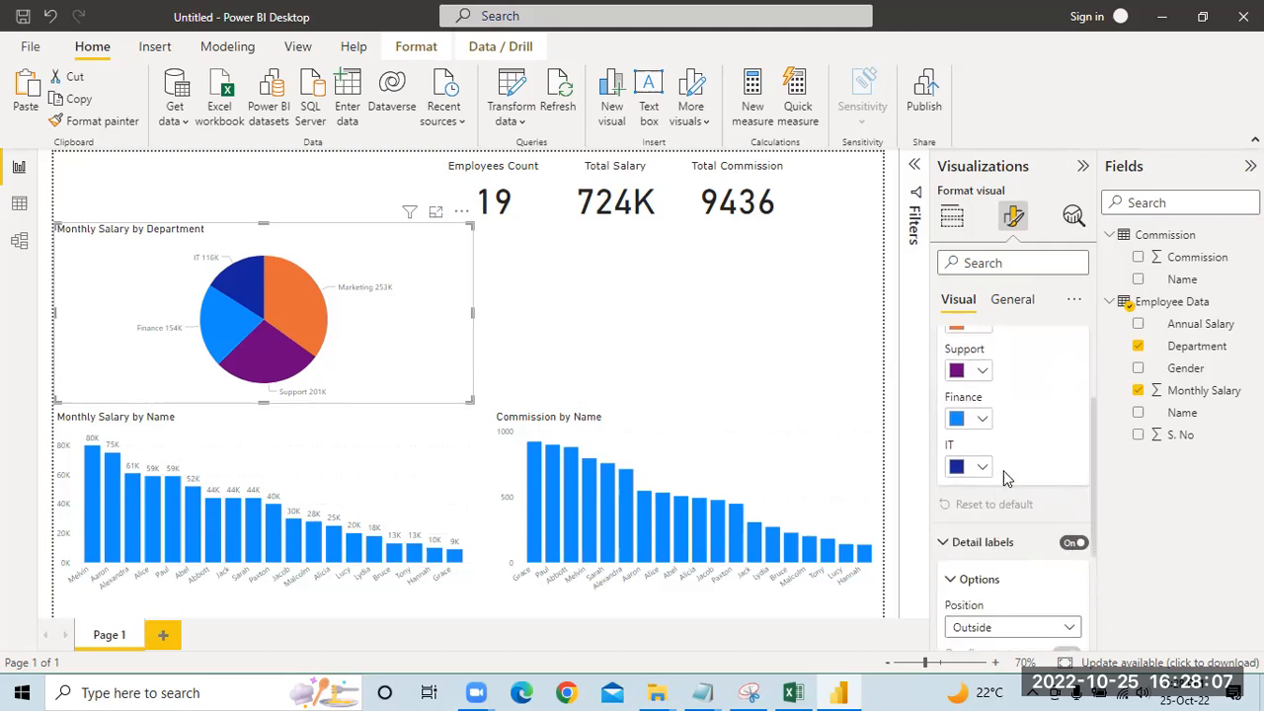
scroll(1005, 478, "up", 1)
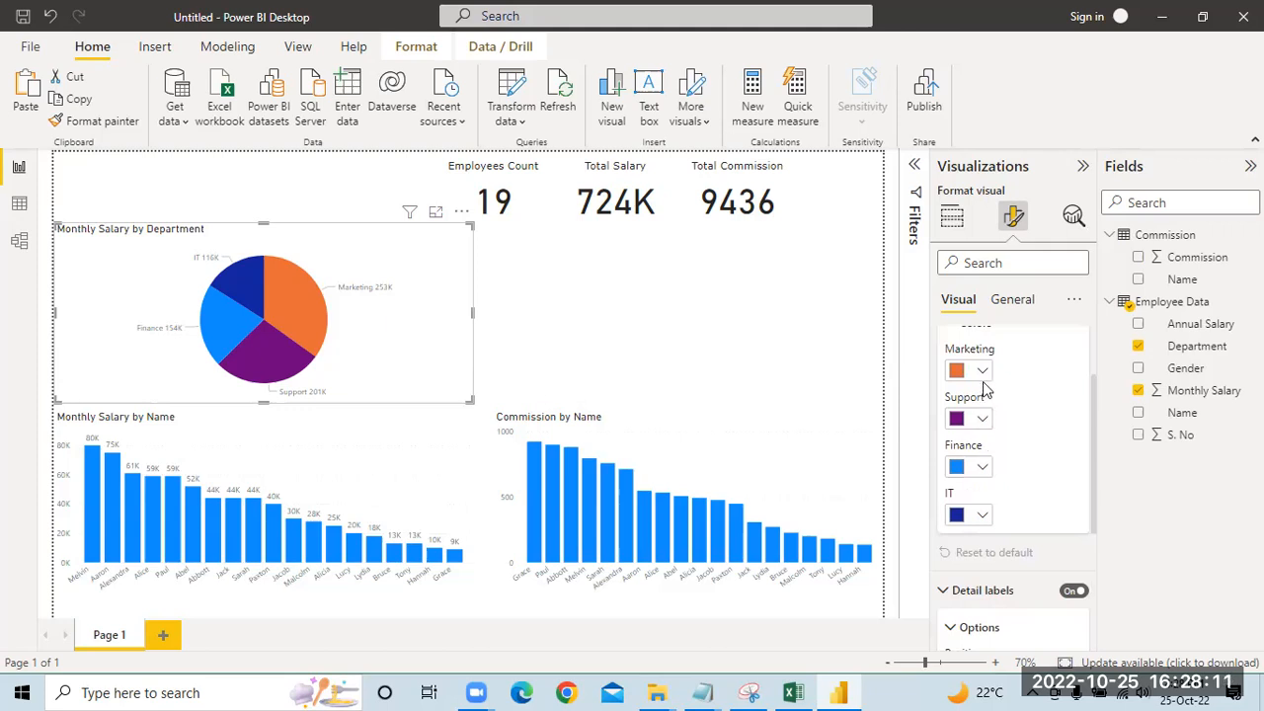
scroll(984, 390, "up", 2)
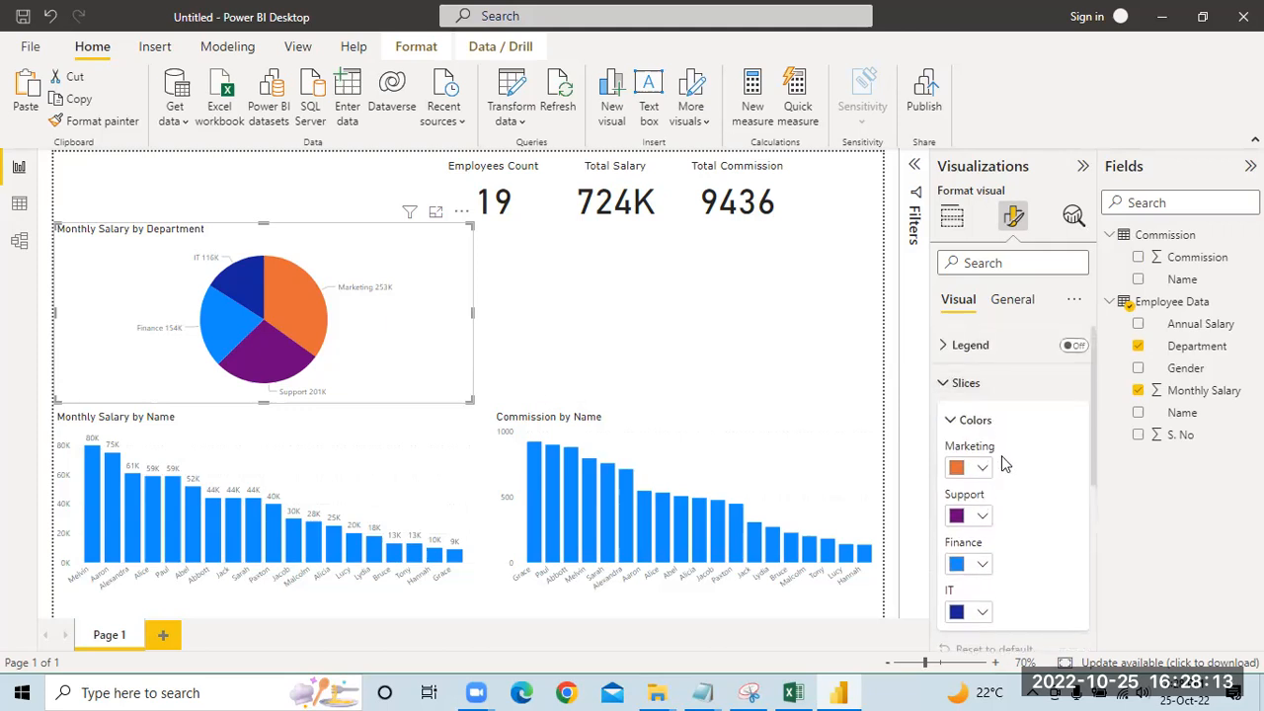
left_click(983, 470)
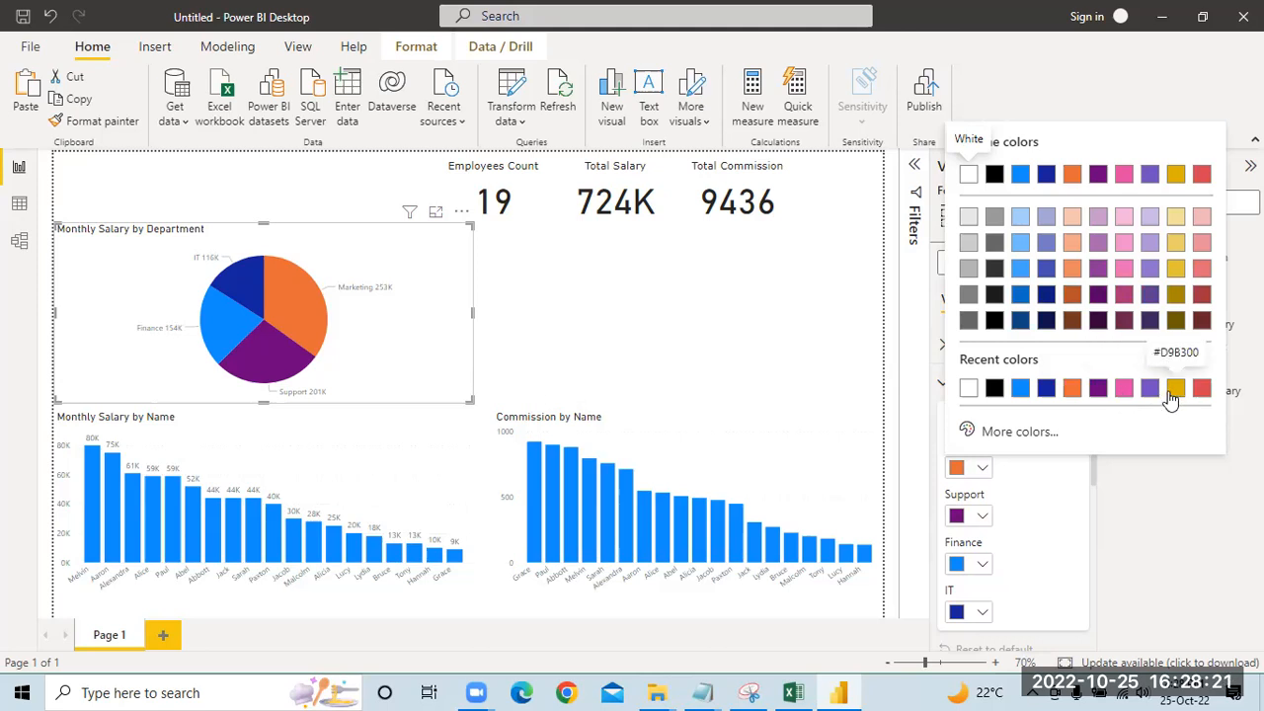
left_click(1072, 499)
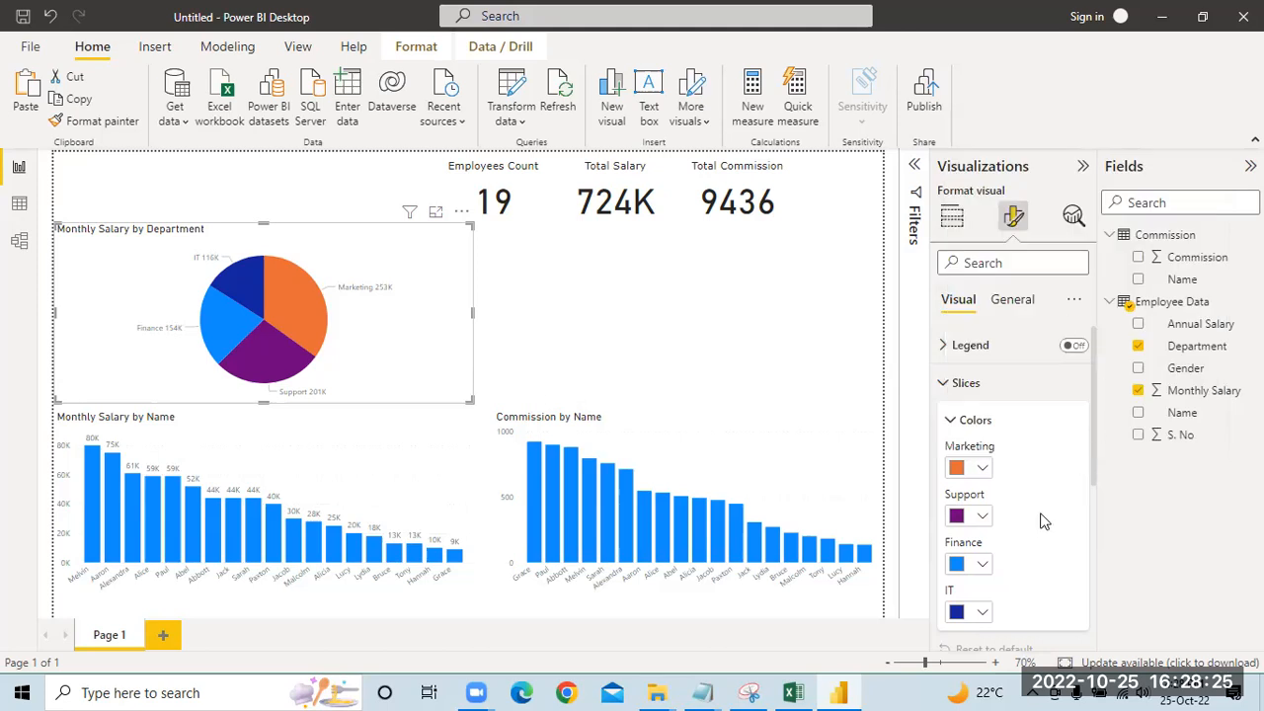
left_click(945, 387)
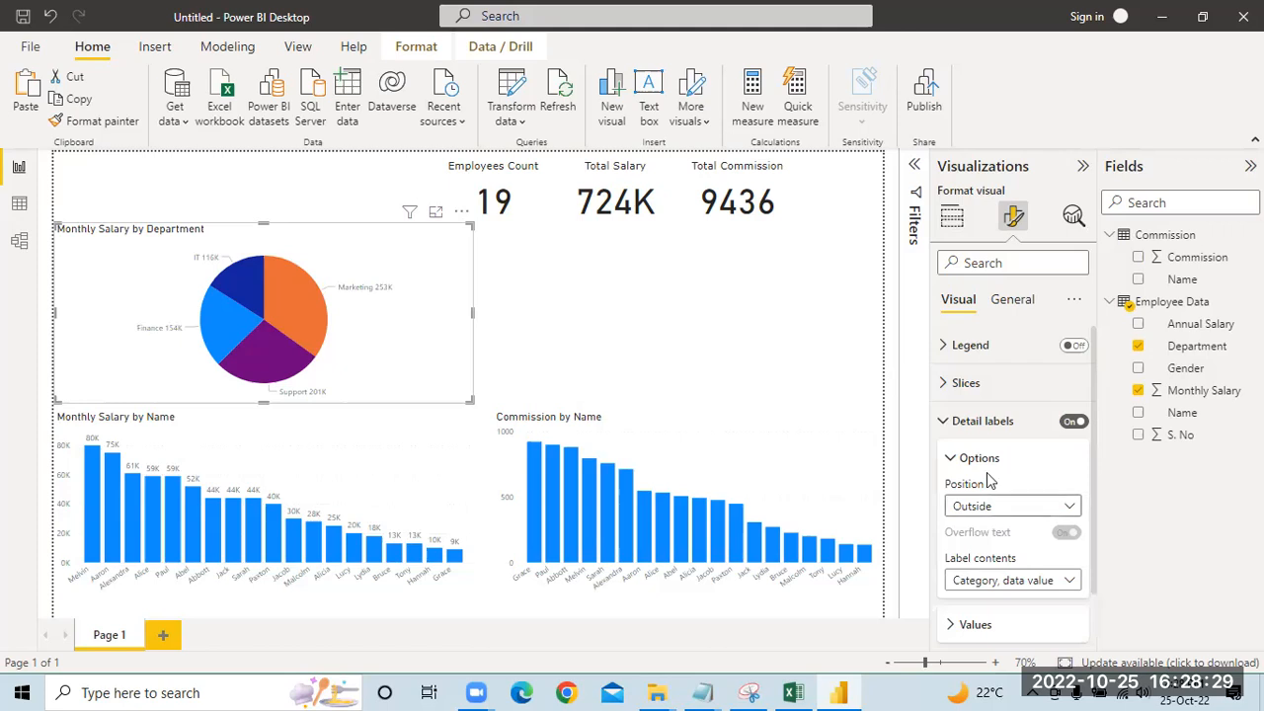
Step: Set the pie chart's detail label font to Verdana size 11 and shrink the chart toward its upper-left corner
scroll(987, 505, "down", 1)
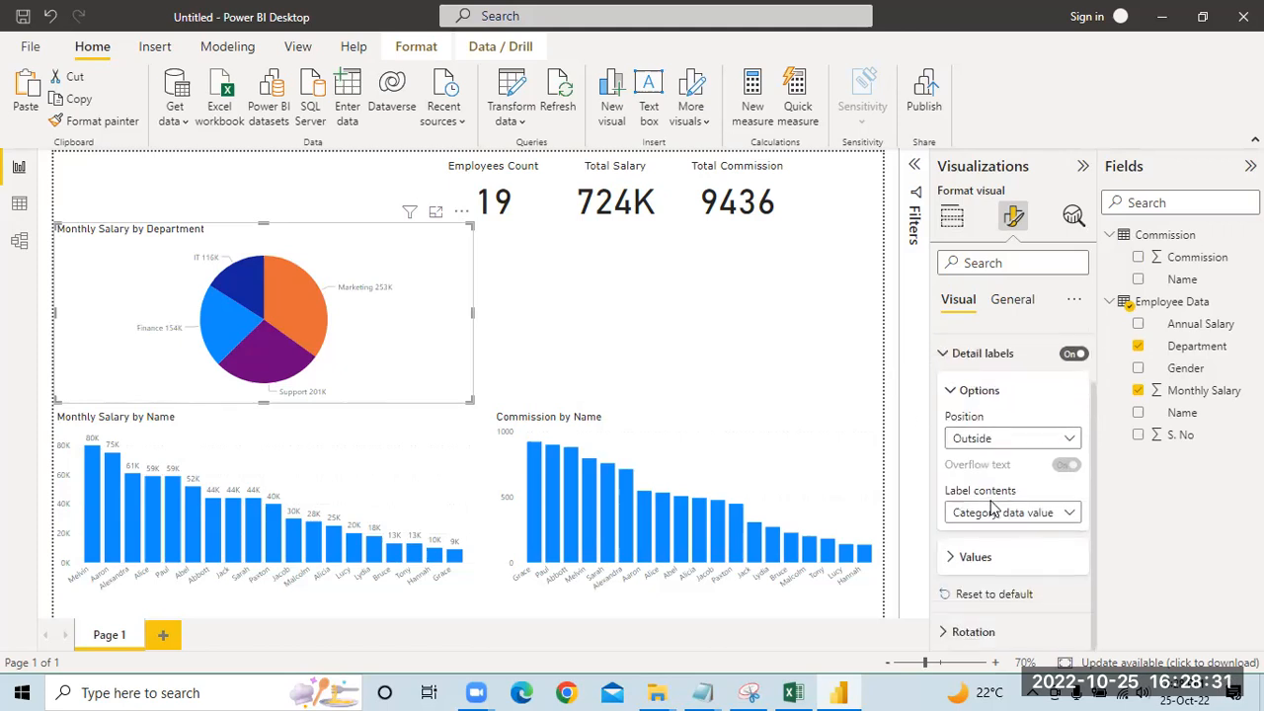
left_click(948, 558)
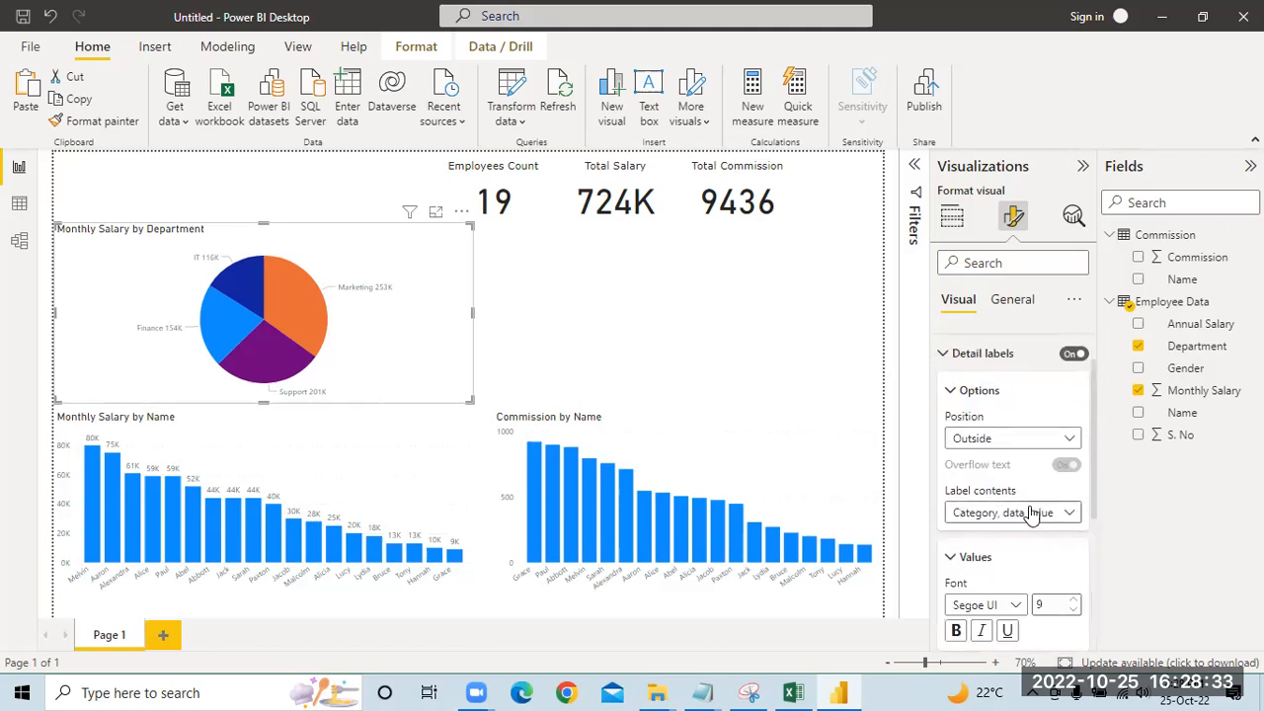
scroll(998, 493, "down", 3)
left_click(1009, 412)
scroll(999, 341, "down", 2)
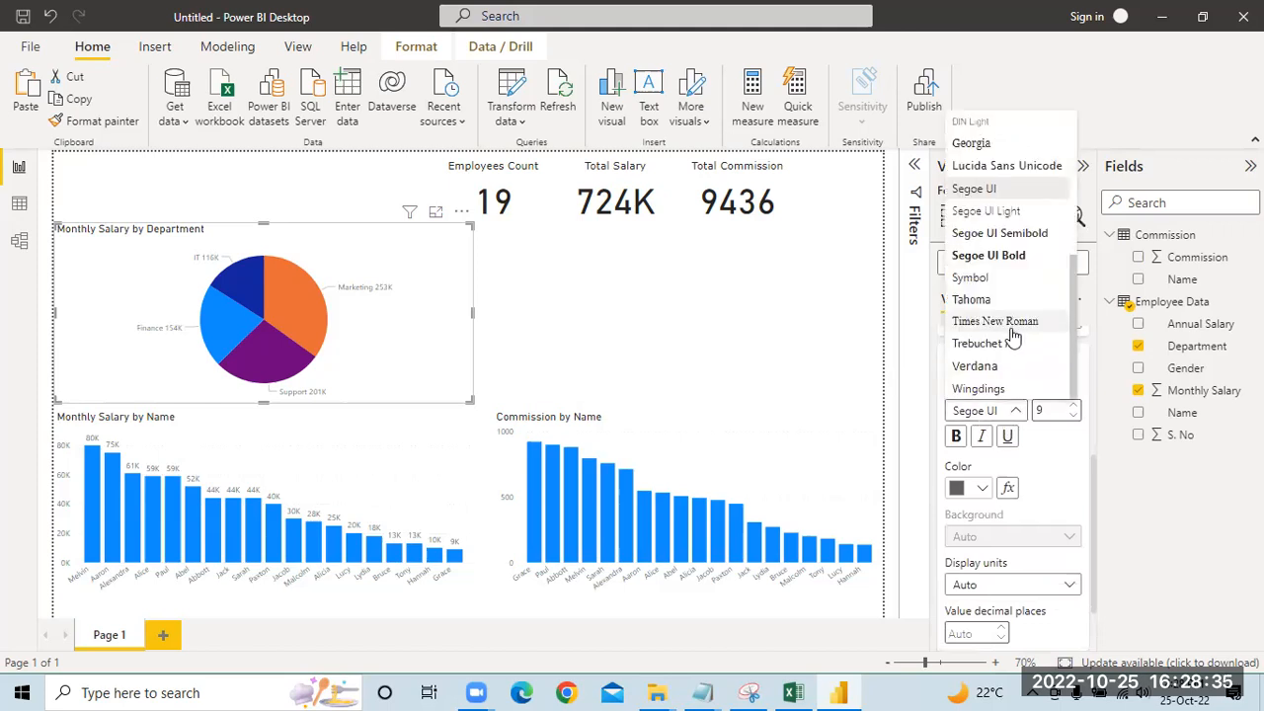
left_click(966, 365)
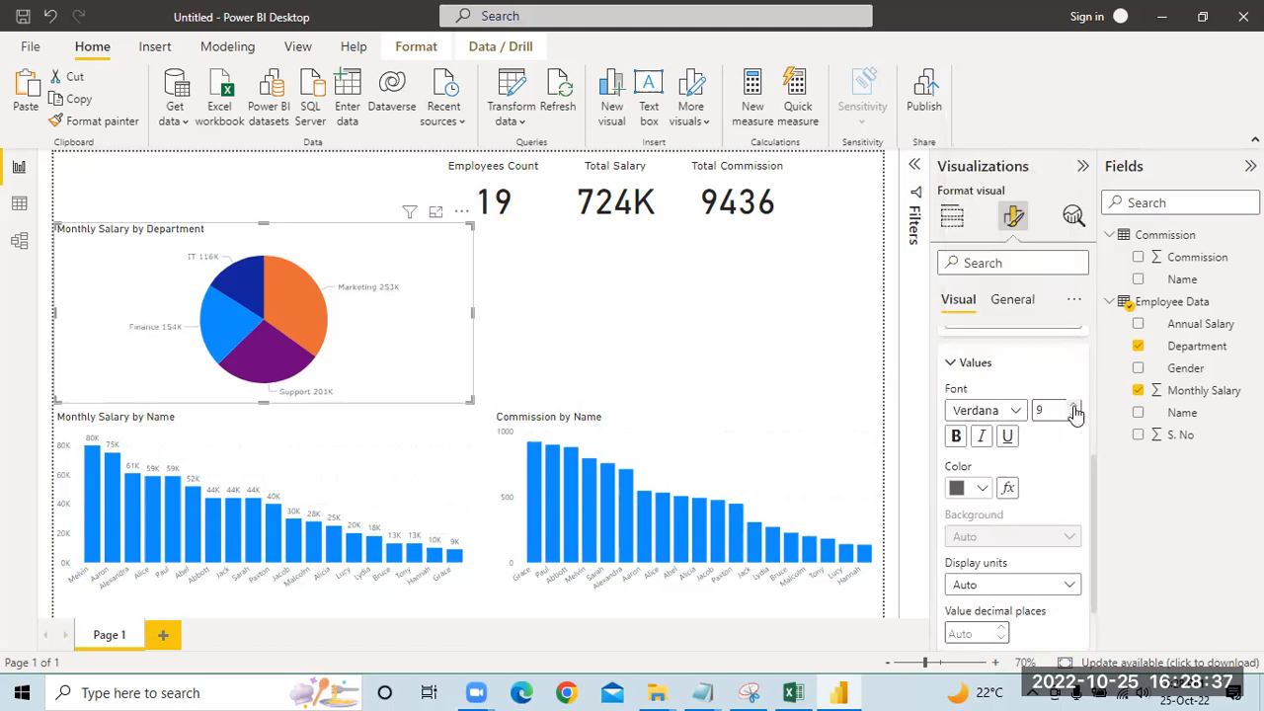
left_click(1075, 407)
left_click(1075, 407)
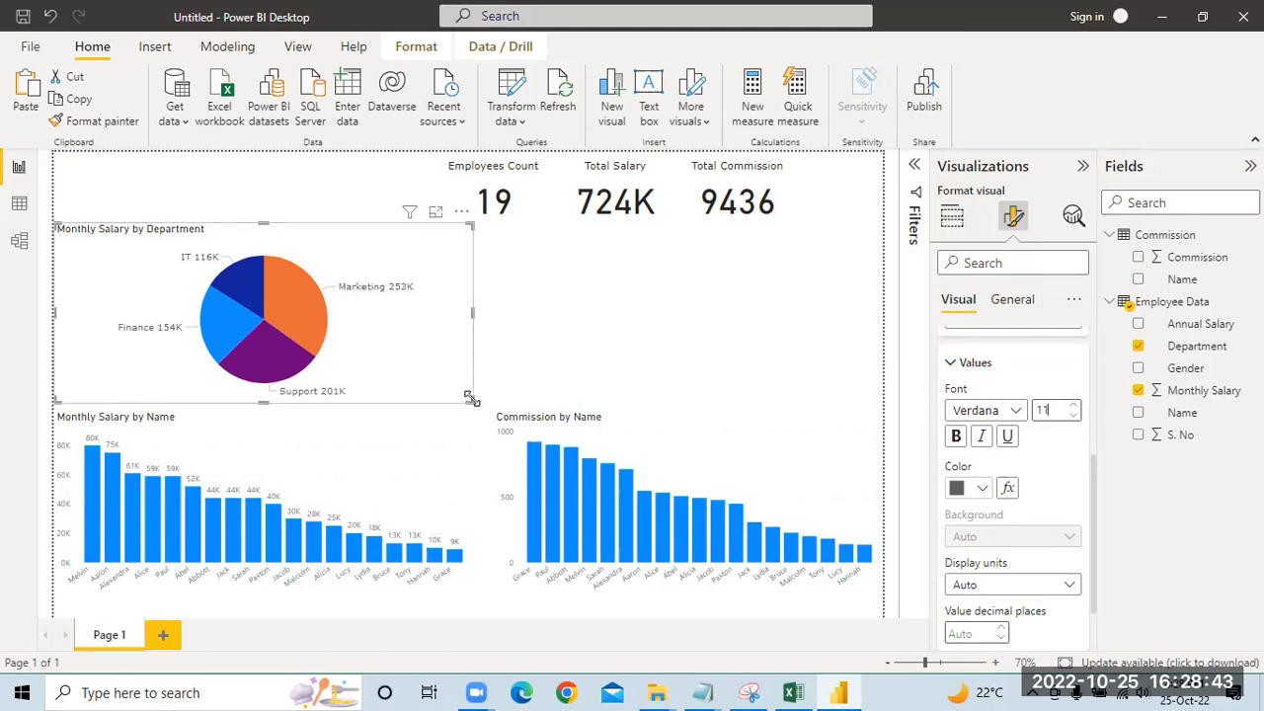
left_click_drag(471, 398, 318, 344)
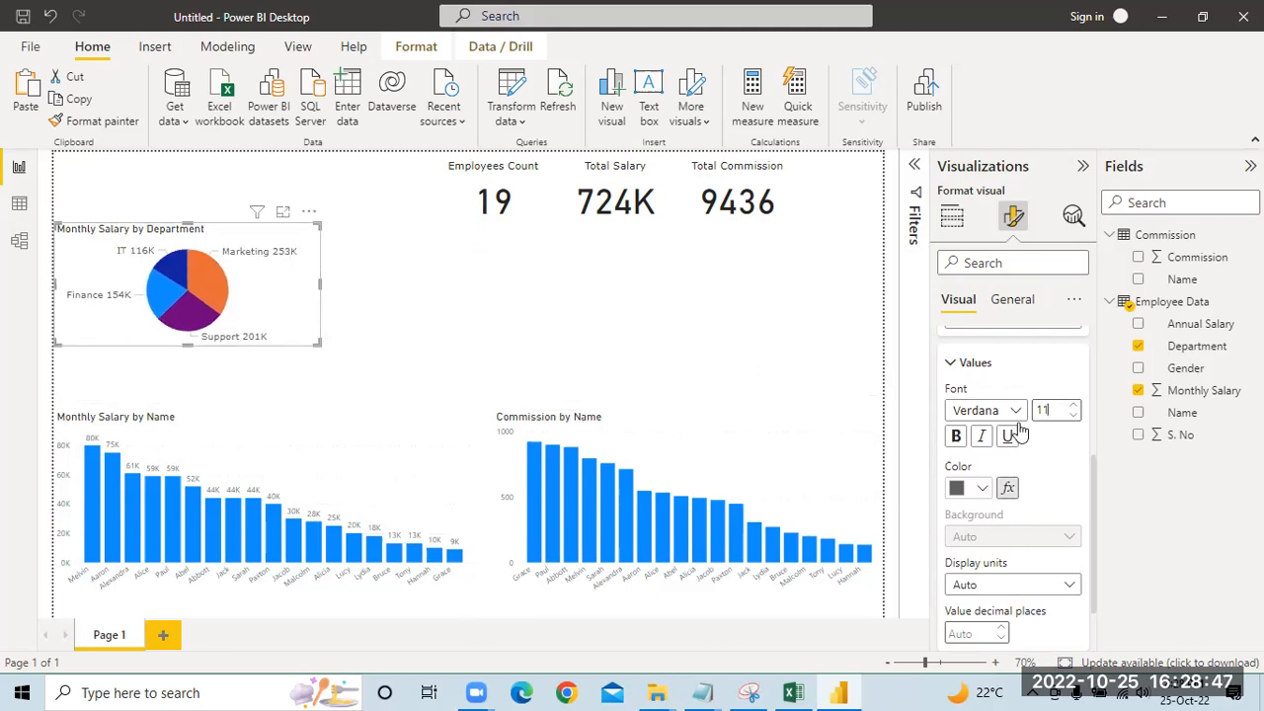
Step: Try rotating the pie chart's slices by 7 degrees
scroll(950, 365, "up", 1)
scroll(953, 410, "up", 3)
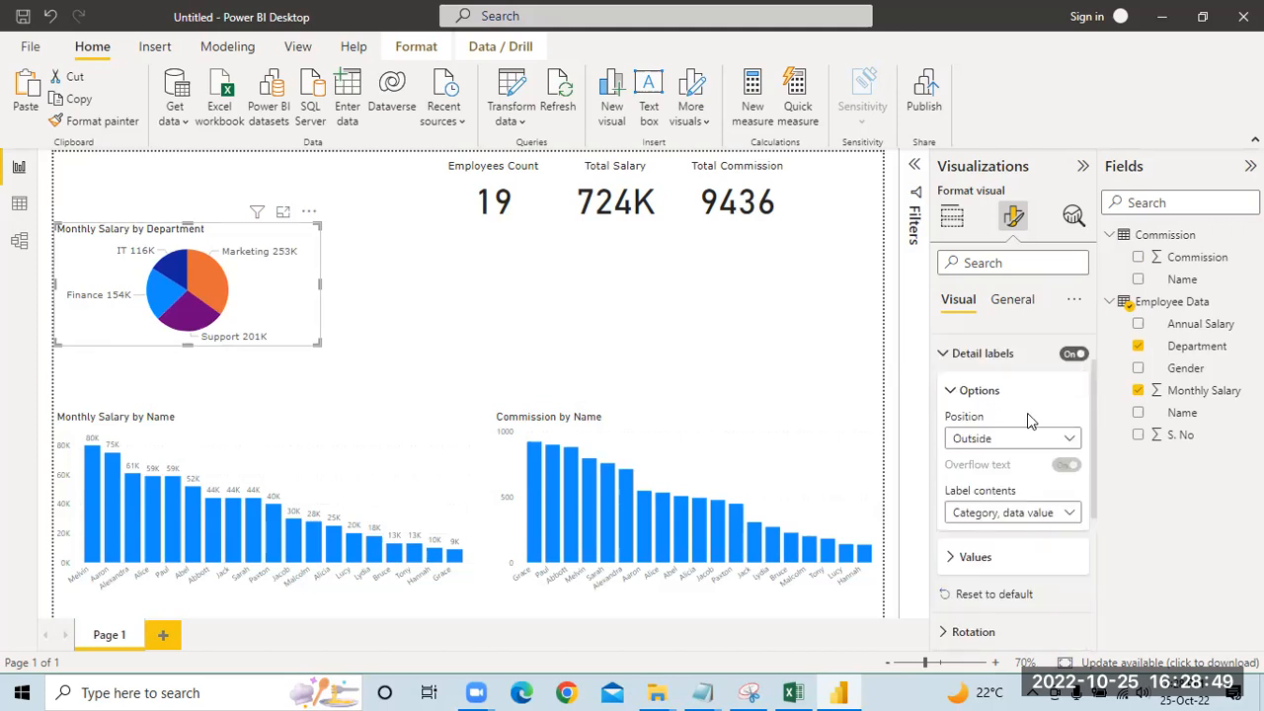
scroll(1027, 474, "up", 2)
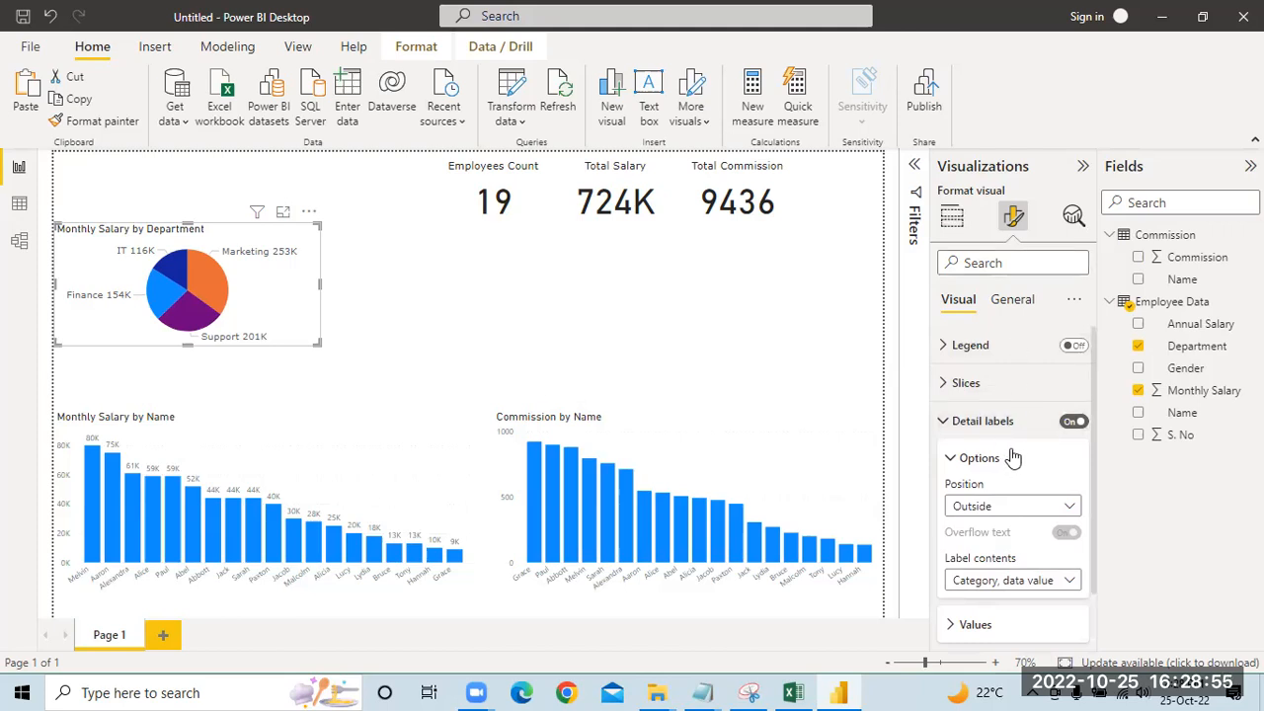
left_click(946, 422)
left_click(946, 422)
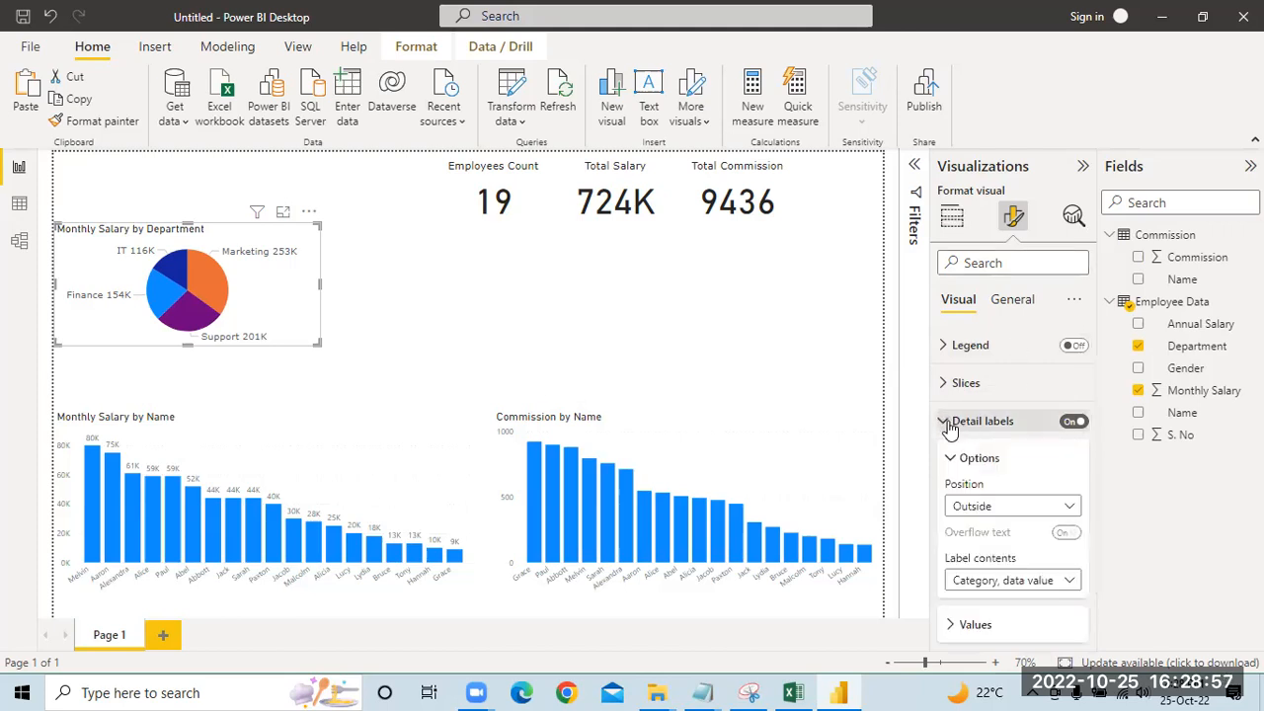
scroll(1007, 474, "down", 1)
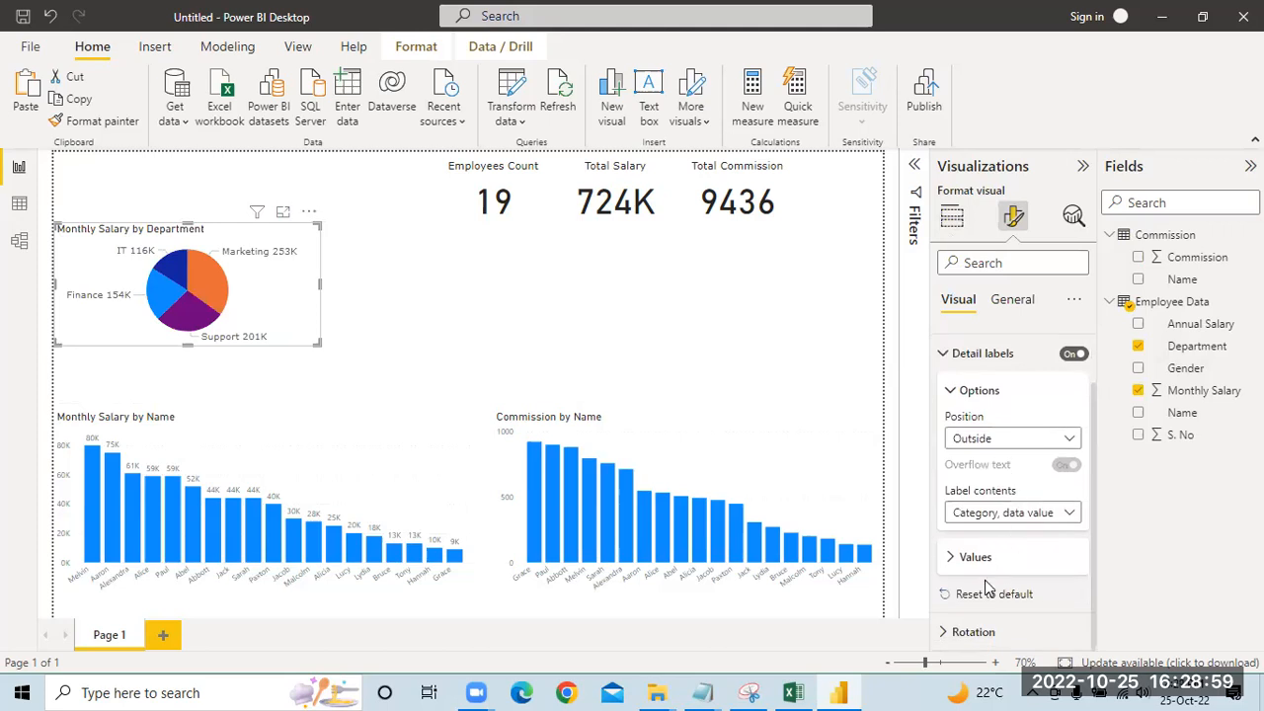
left_click(942, 635)
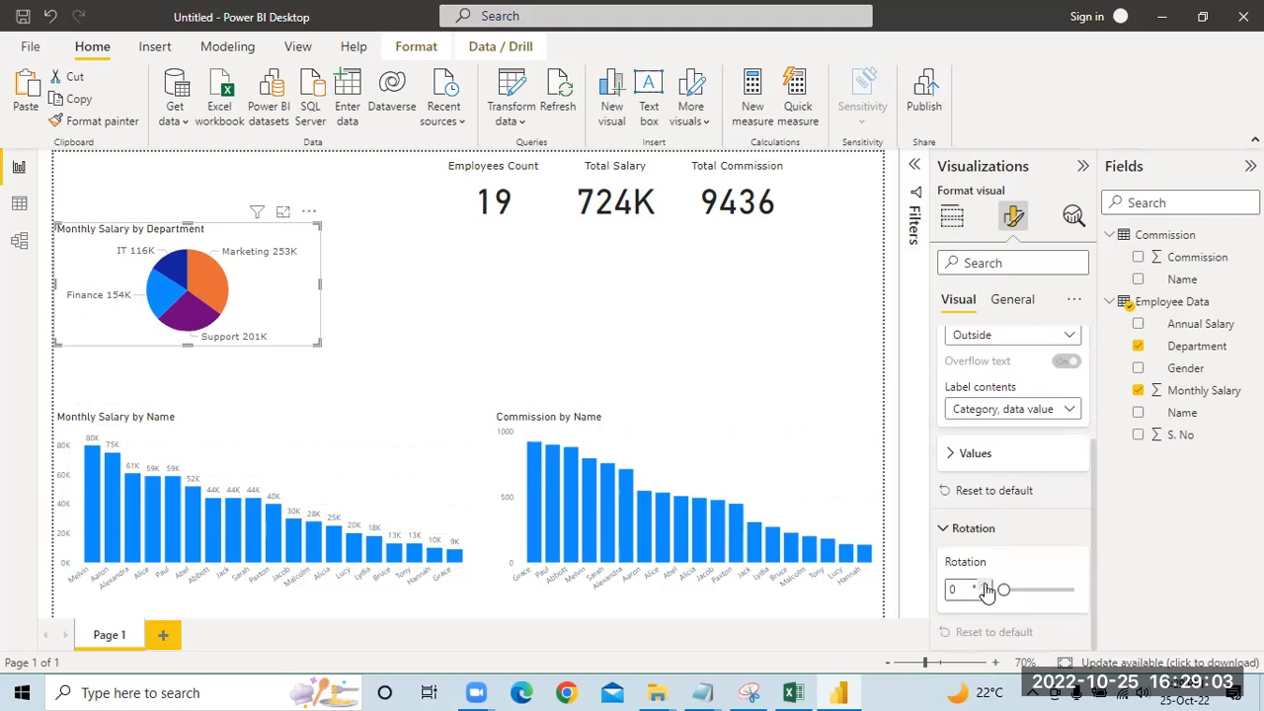
left_click(985, 586)
left_click(986, 585)
left_click(985, 586)
left_click(985, 585)
left_click(985, 585)
left_click(985, 586)
left_click(985, 585)
left_click(986, 586)
Step: Return the pie chart's rotation to 0 degrees
left_click(985, 594)
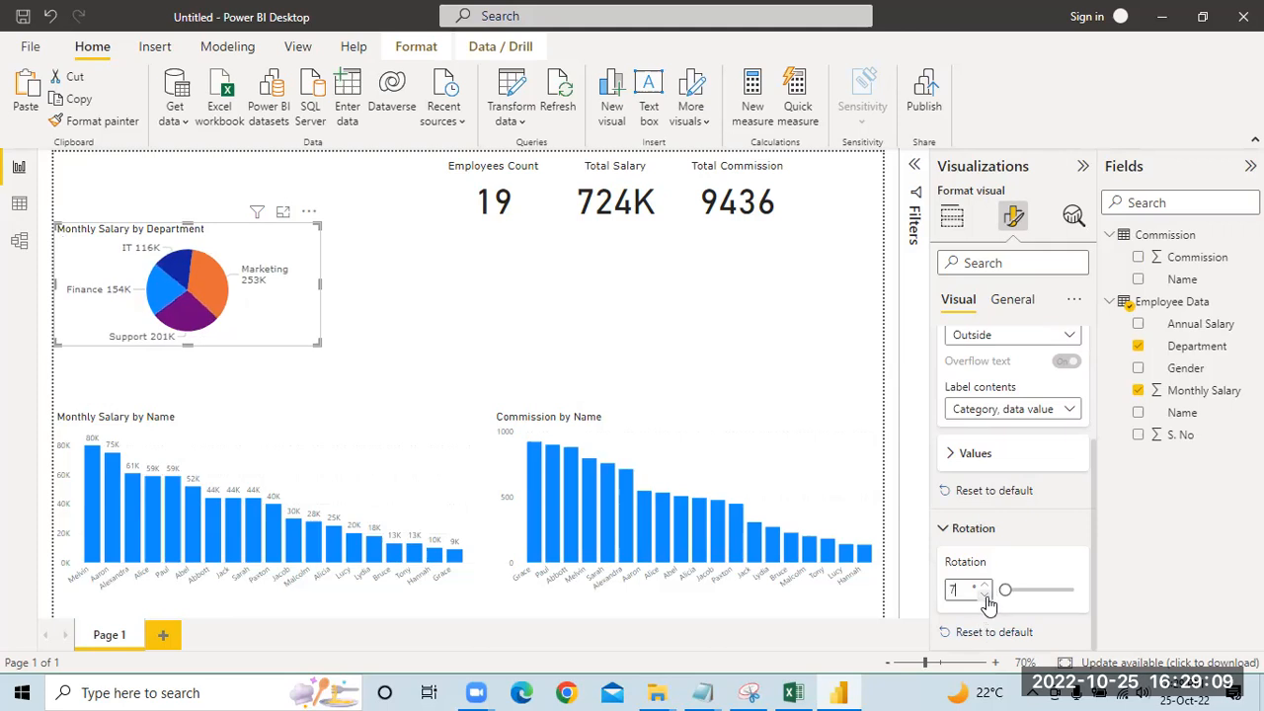
left_click(985, 594)
left_click(985, 593)
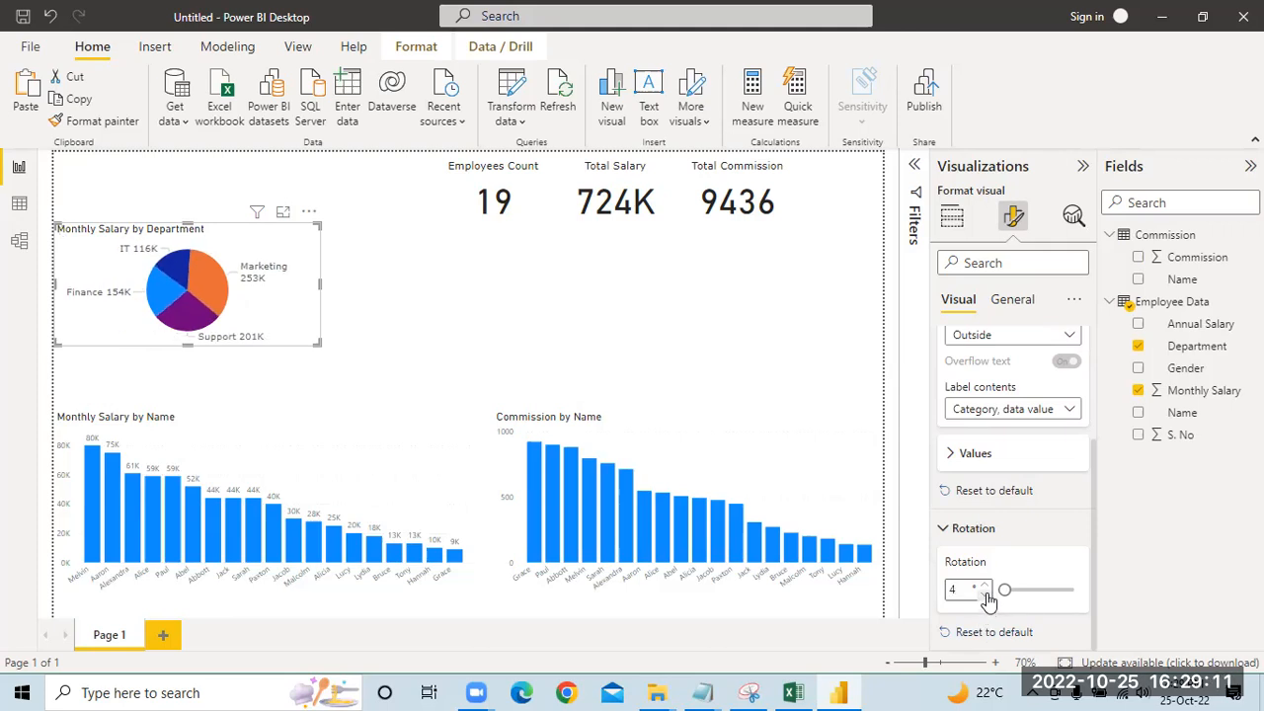
left_click(986, 593)
left_click(985, 593)
left_click(943, 533)
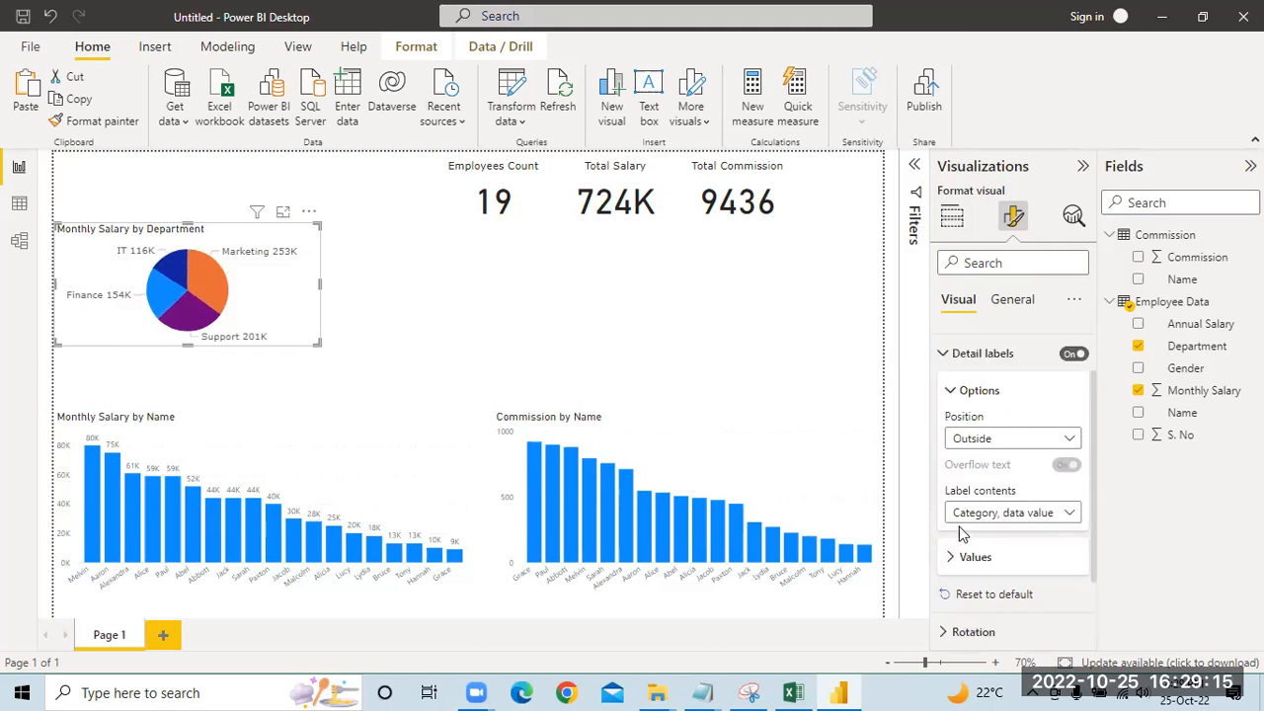
Step: Center the pie chart's title horizontally above its slices
scroll(954, 445, "up", 2)
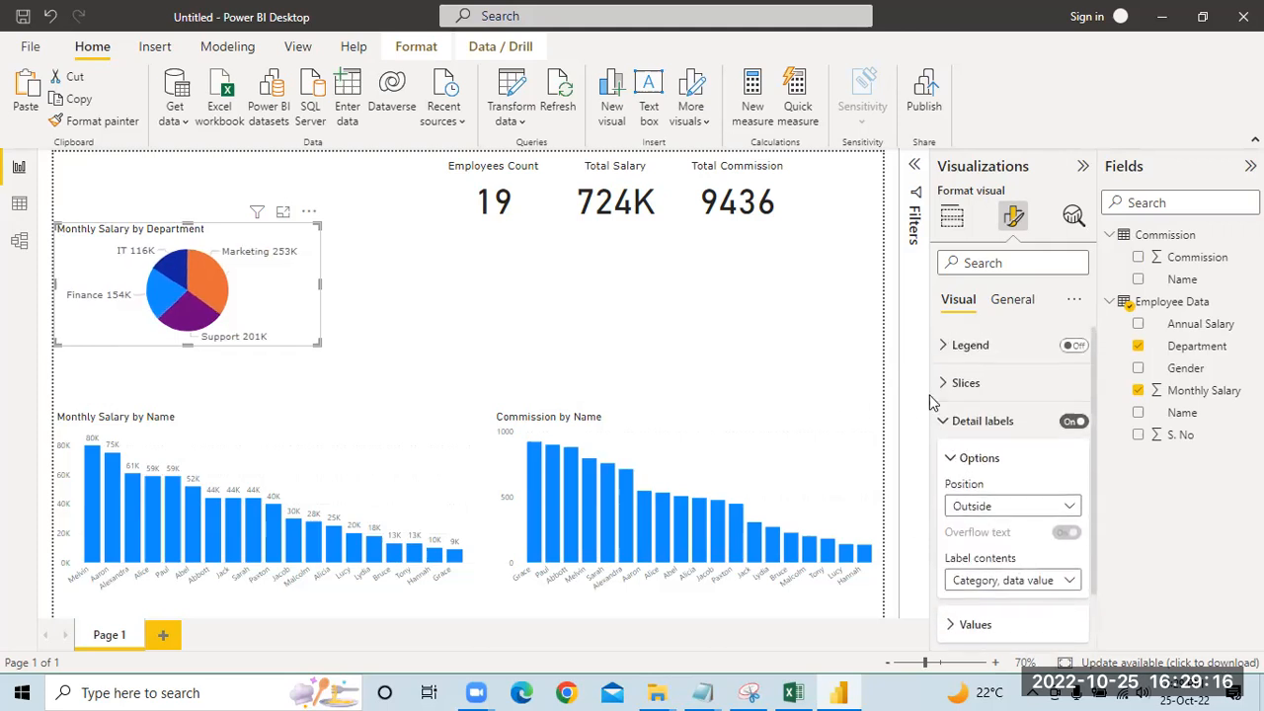
left_click(1027, 300)
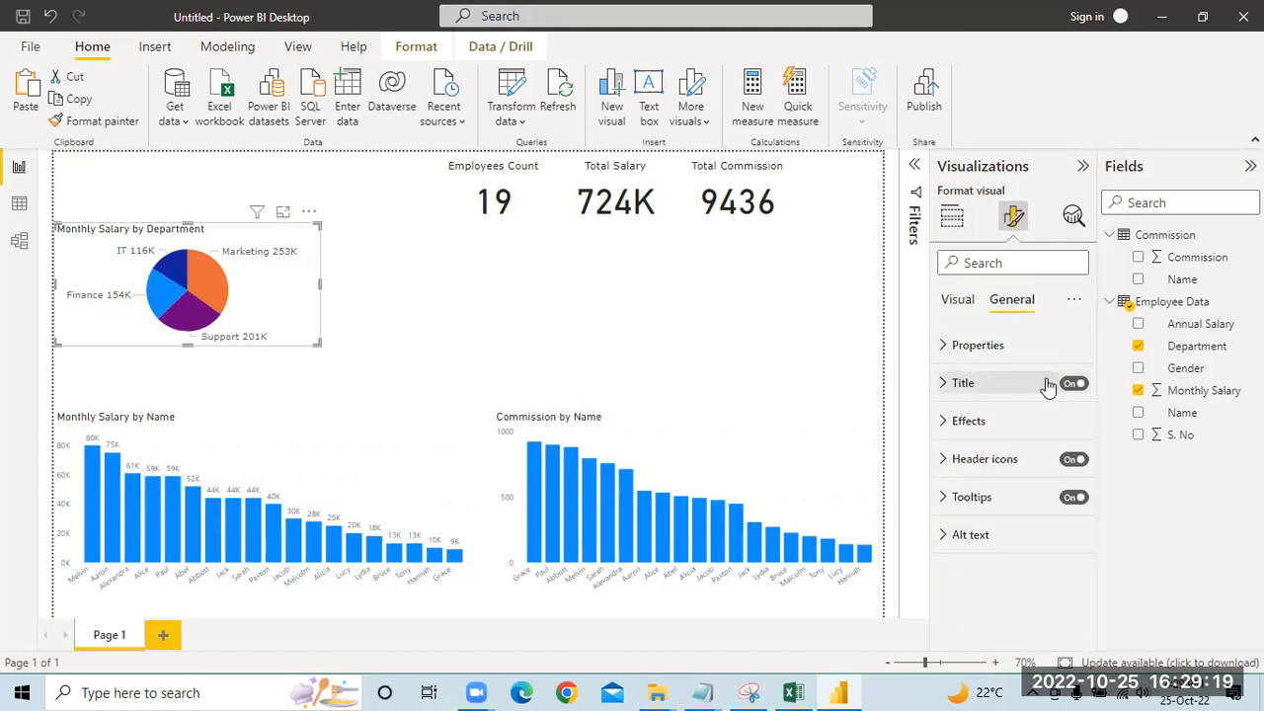
left_click(945, 385)
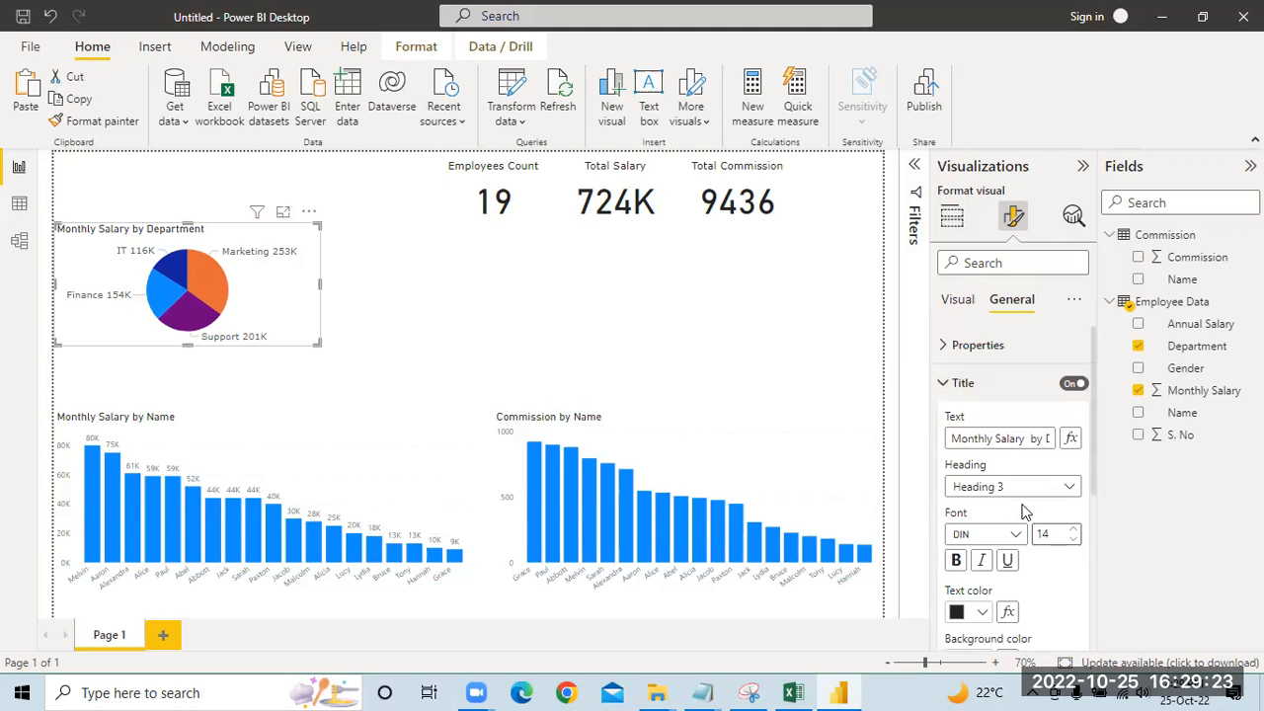
scroll(1024, 511, "down", 2)
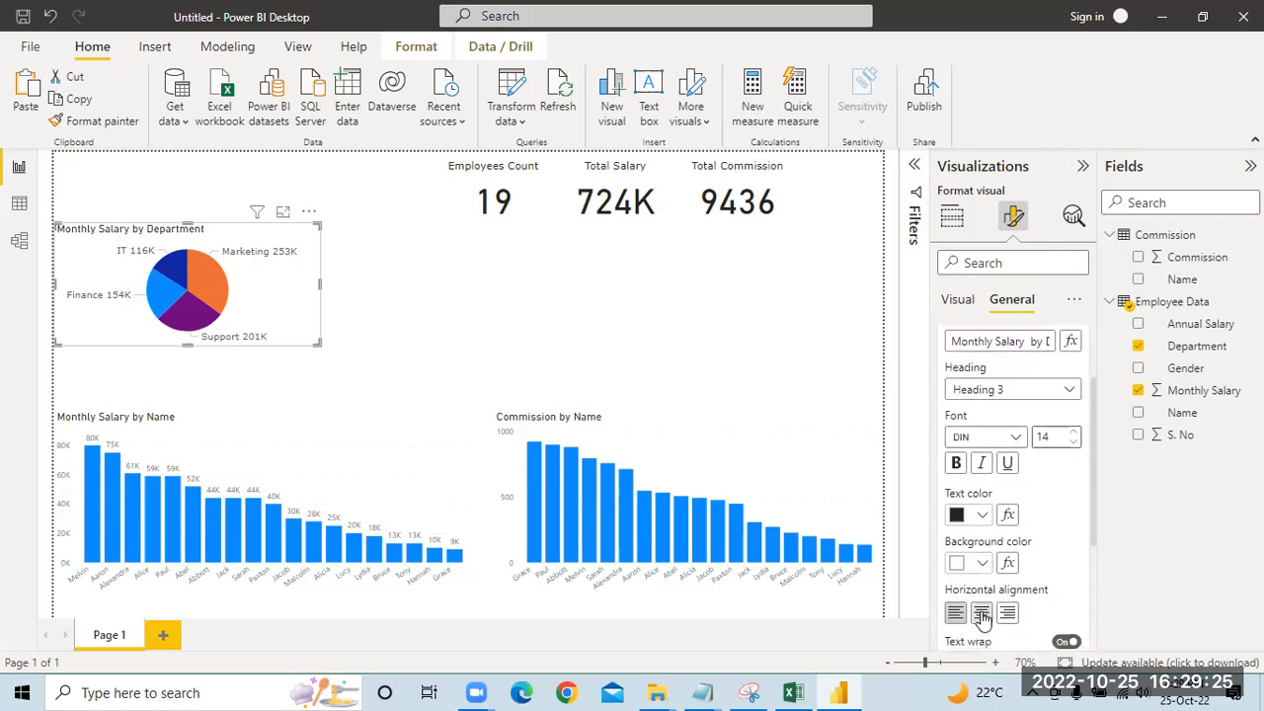
left_click(982, 613)
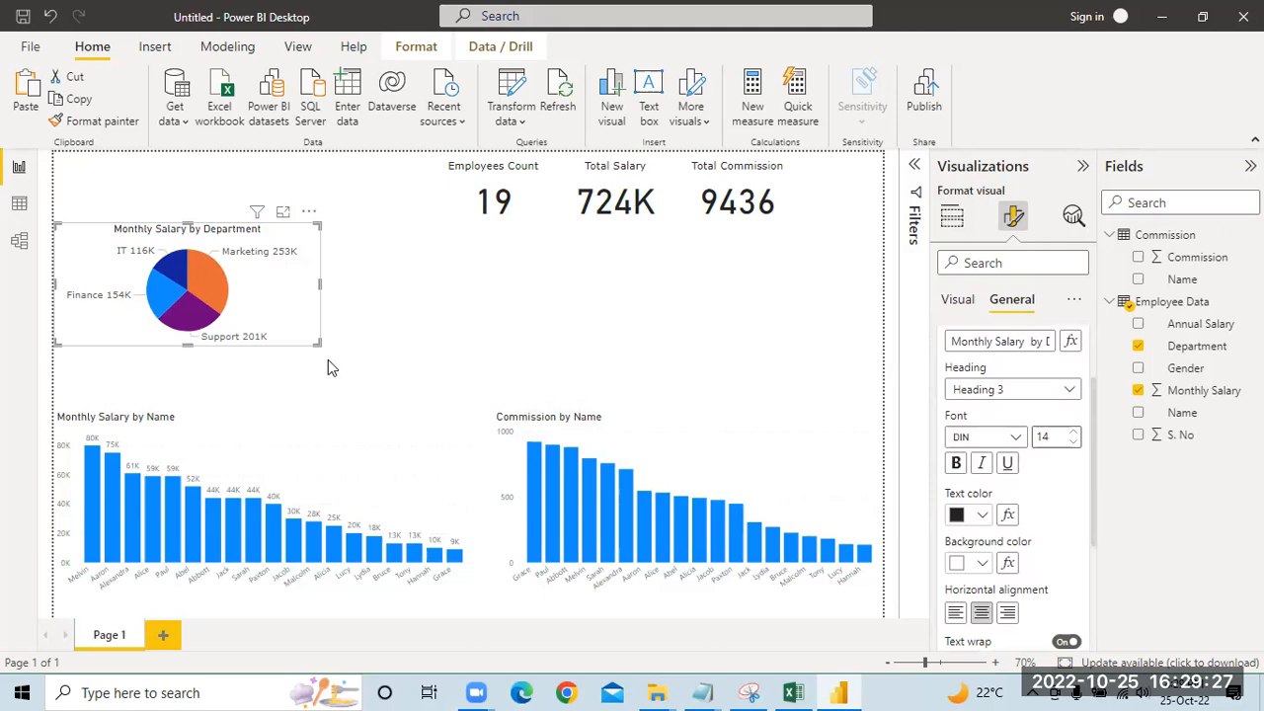
left_click(325, 435)
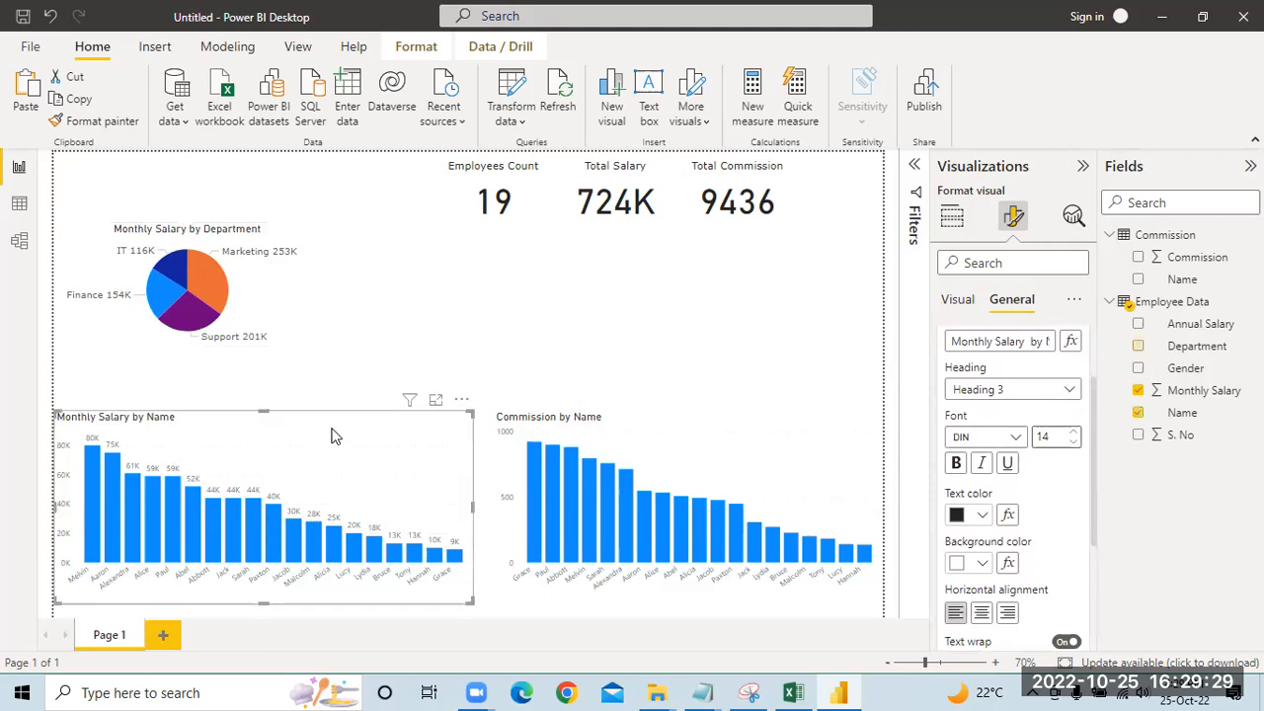
left_click(1016, 438)
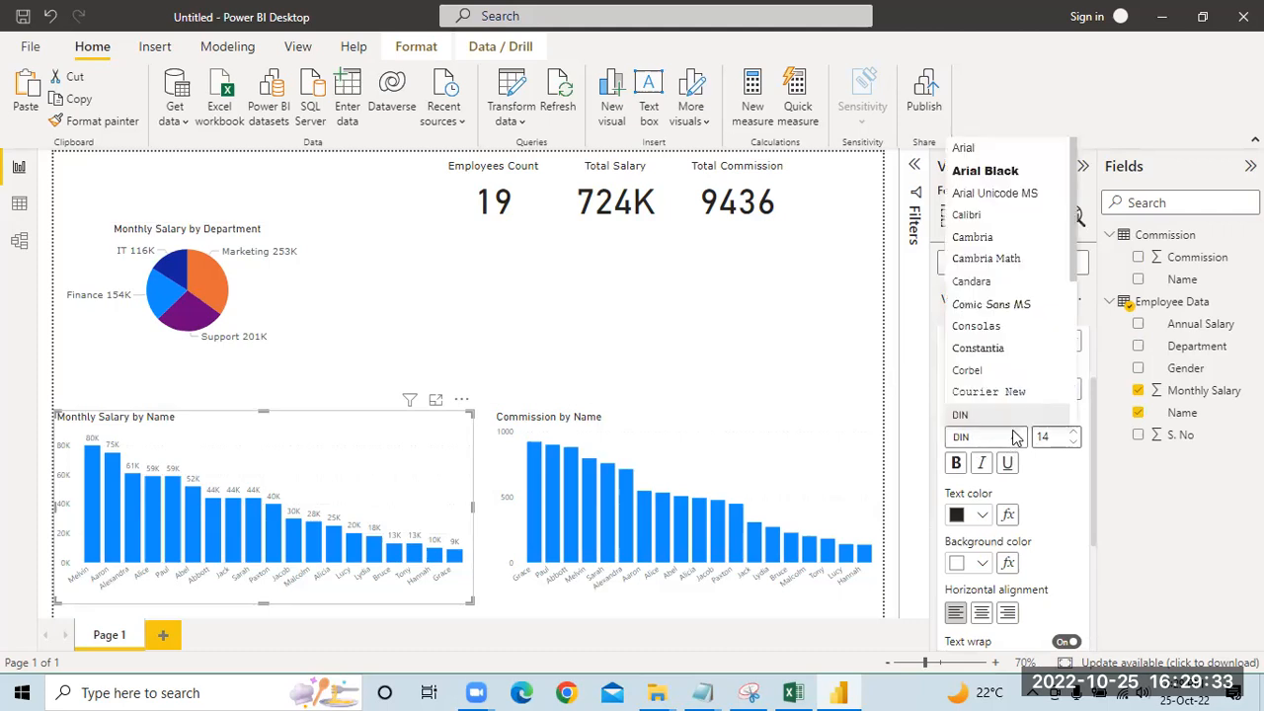
left_click(331, 303)
Step: Move the pie chart to the middle of the page below the Employees Count card and narrow it slightly
left_click(263, 287)
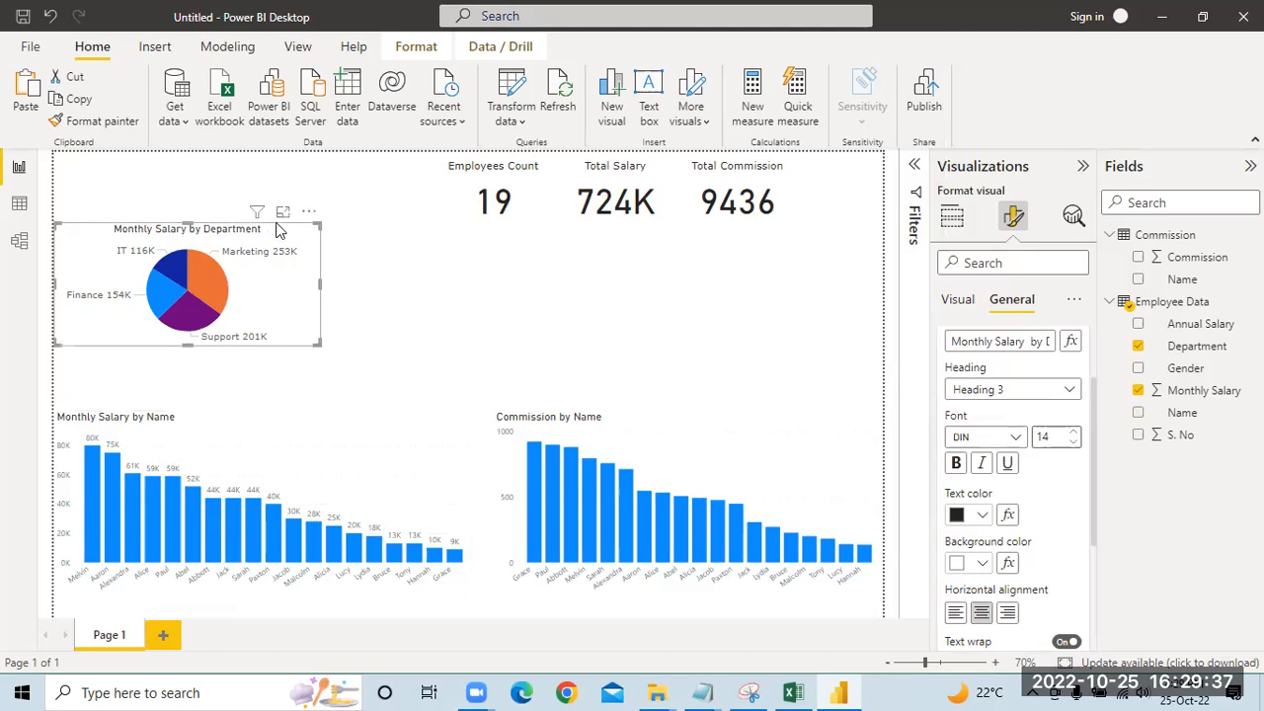
left_click_drag(277, 236, 589, 268)
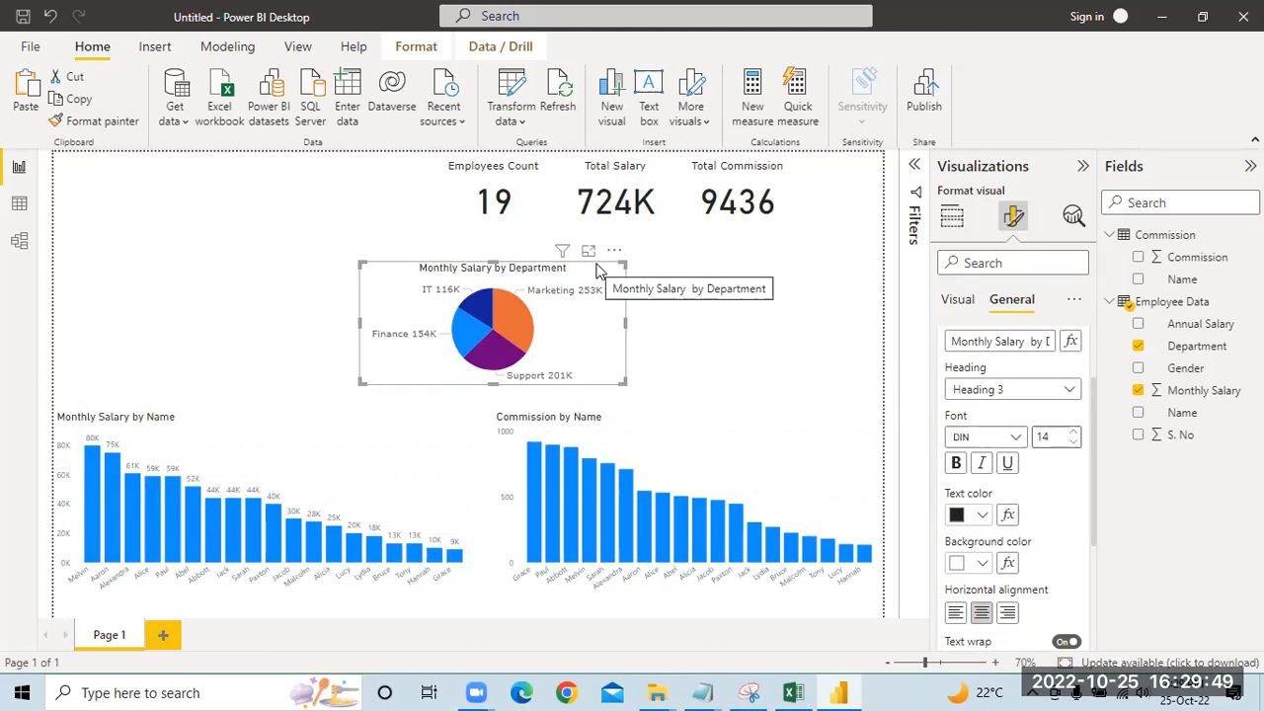
mouse_move(622, 380)
left_mouse_down()
mouse_move(577, 392)
mouse_move(610, 392)
mouse_move(603, 375)
left_mouse_up()
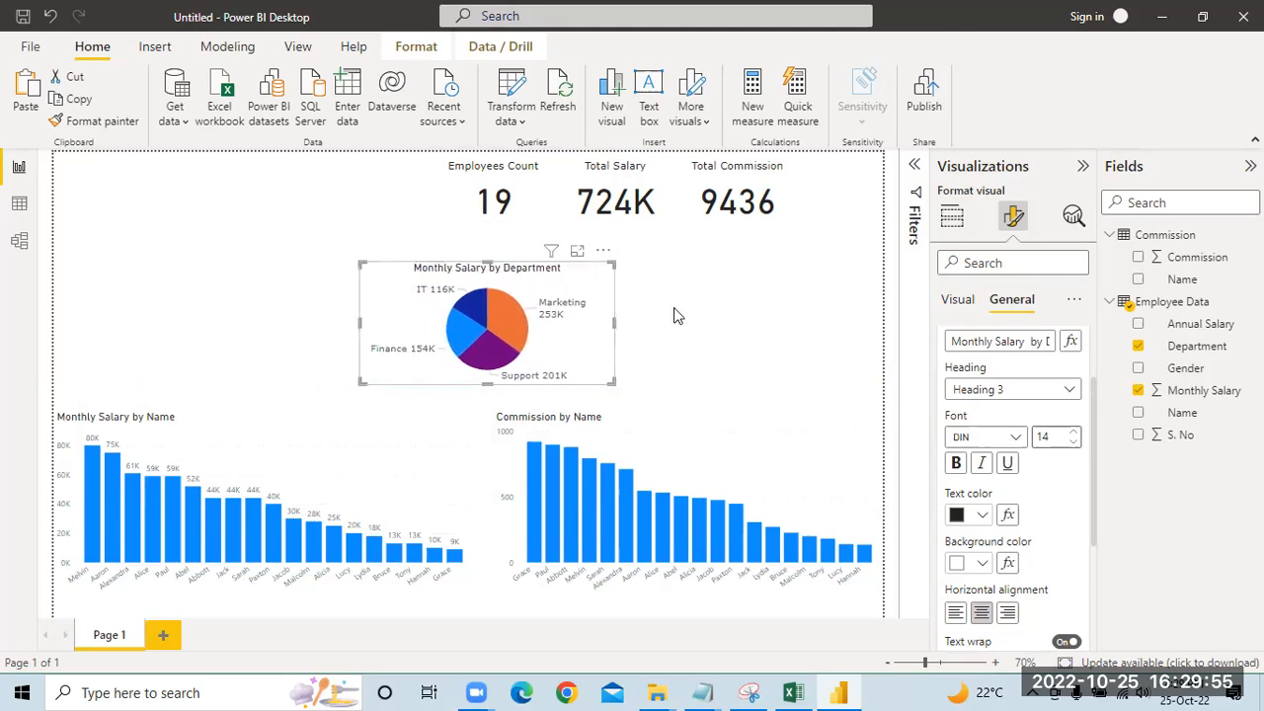
Step: Add a slicer with the Name field from Employee Data and narrow it so it clears the Employees Count card
left_click(692, 329)
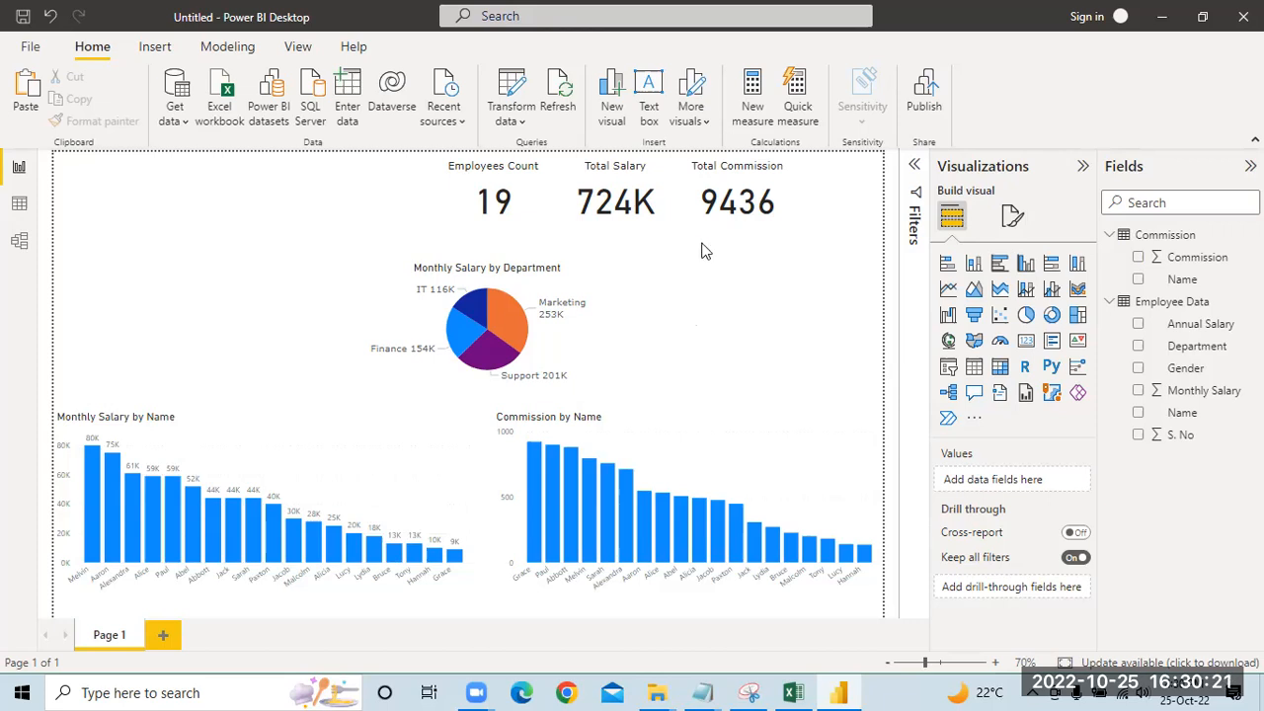
left_click(949, 368)
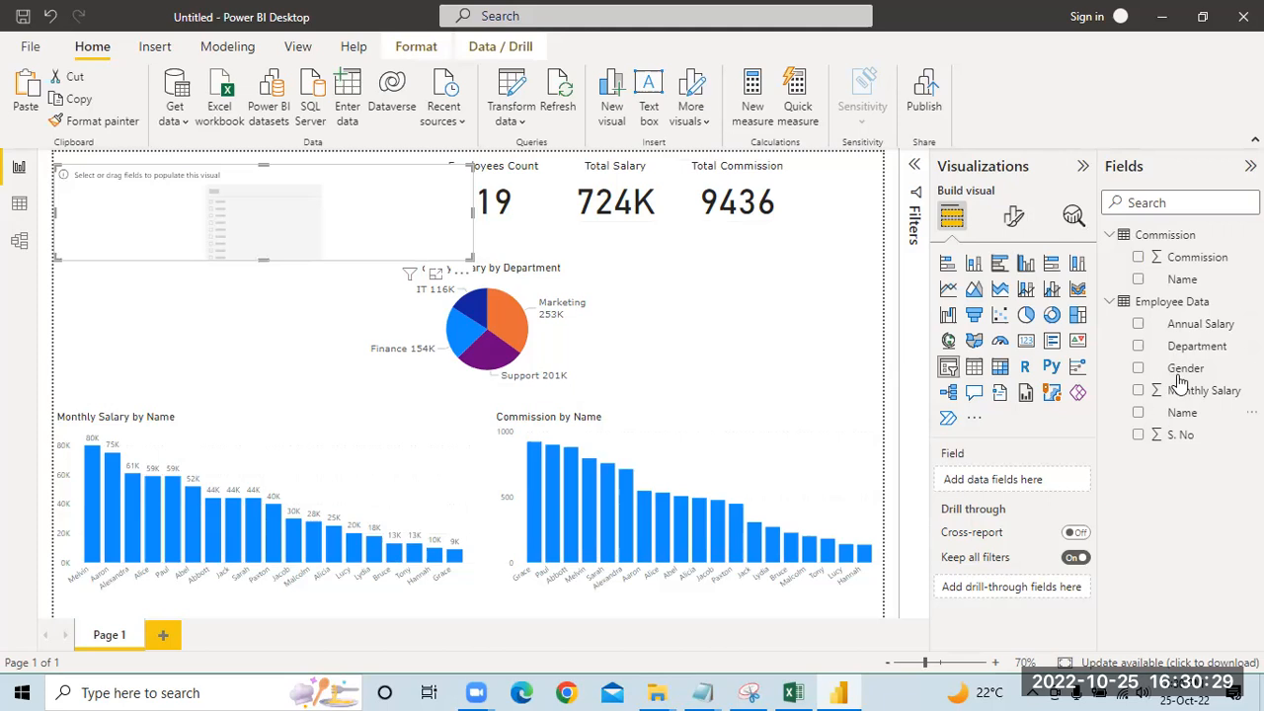
left_click_drag(1177, 414, 1027, 488)
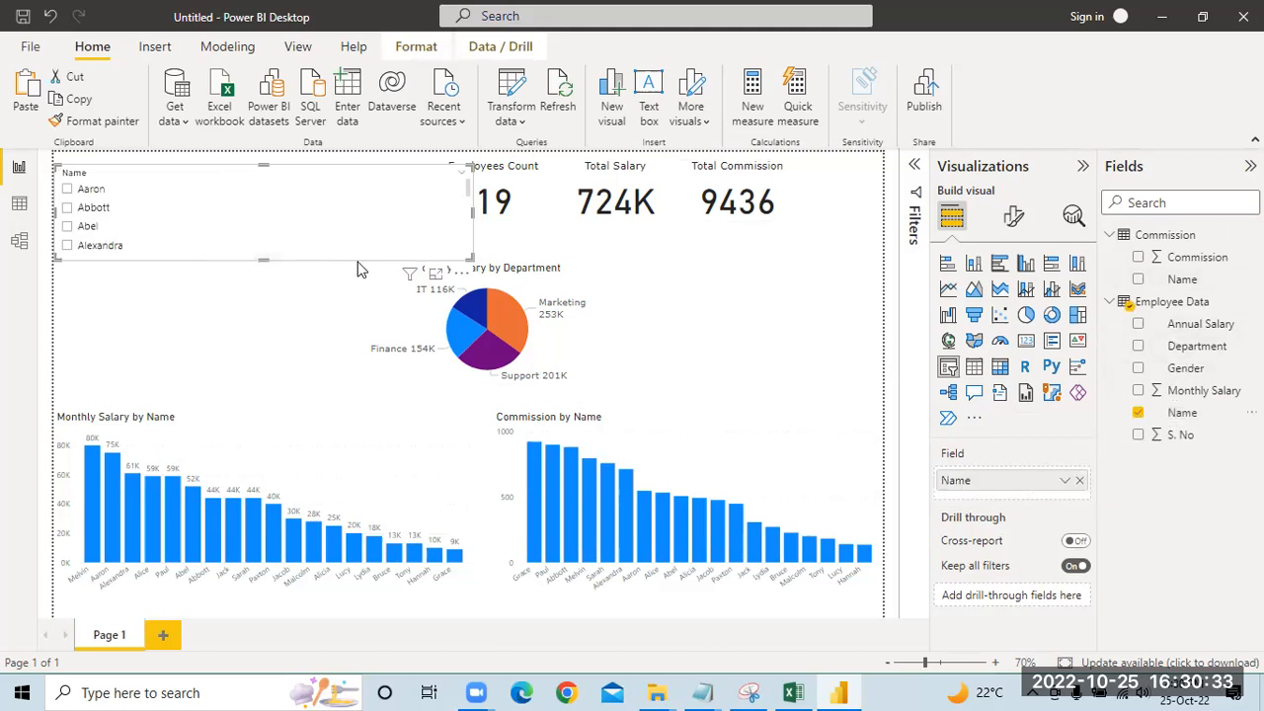
left_click_drag(471, 260, 283, 276)
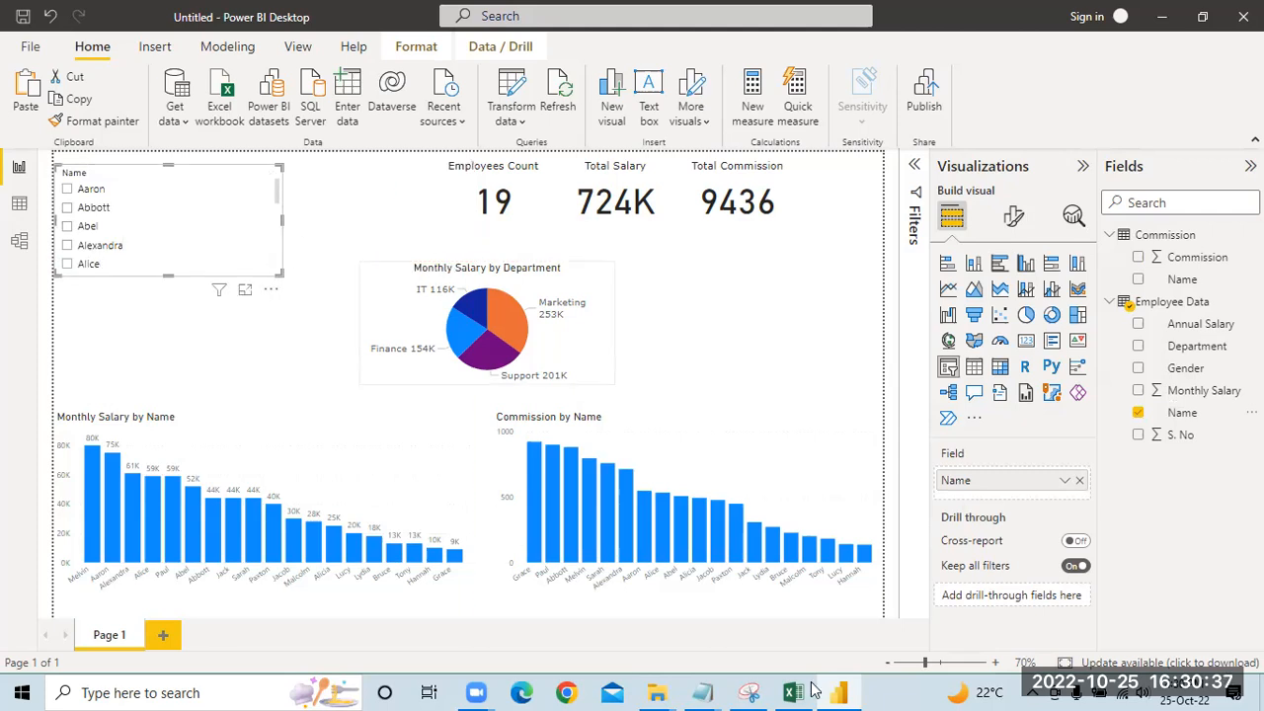
Step: Check the sample dashboard in Snipping Tool, return to Power BI Desktop and set the Name slicer's orientation to Horizontal
left_click(750, 691)
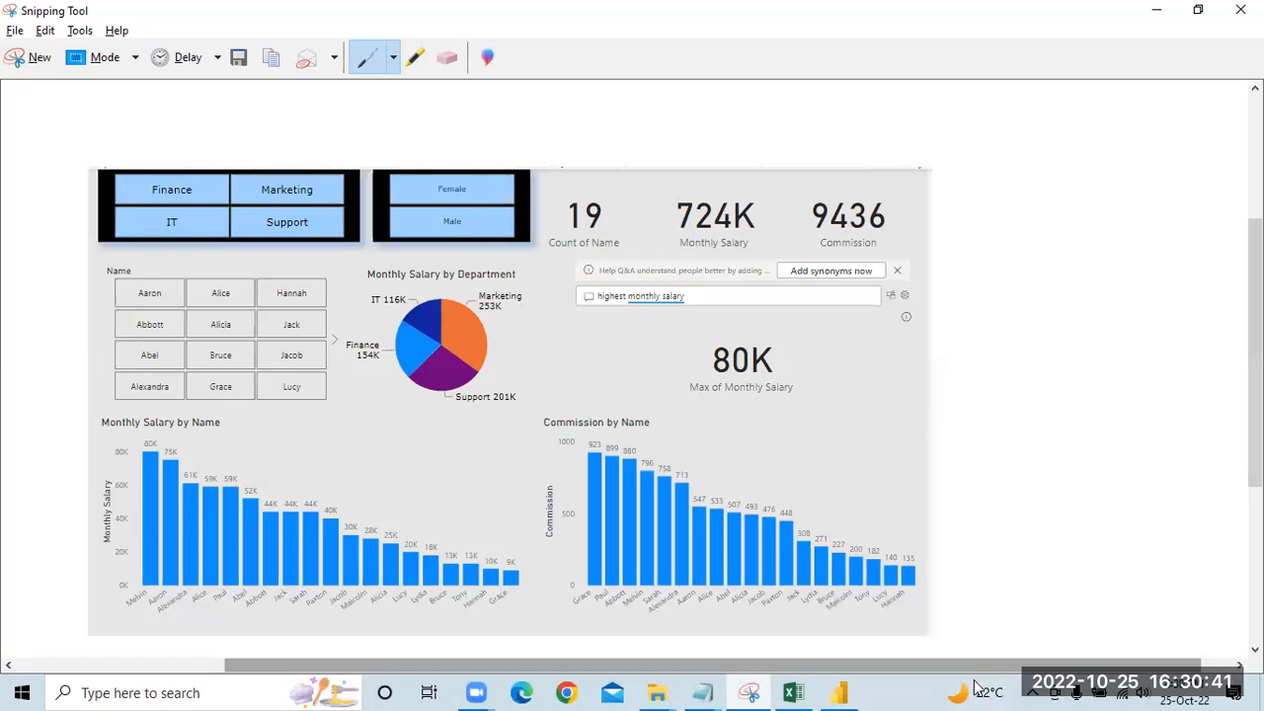
left_click(839, 691)
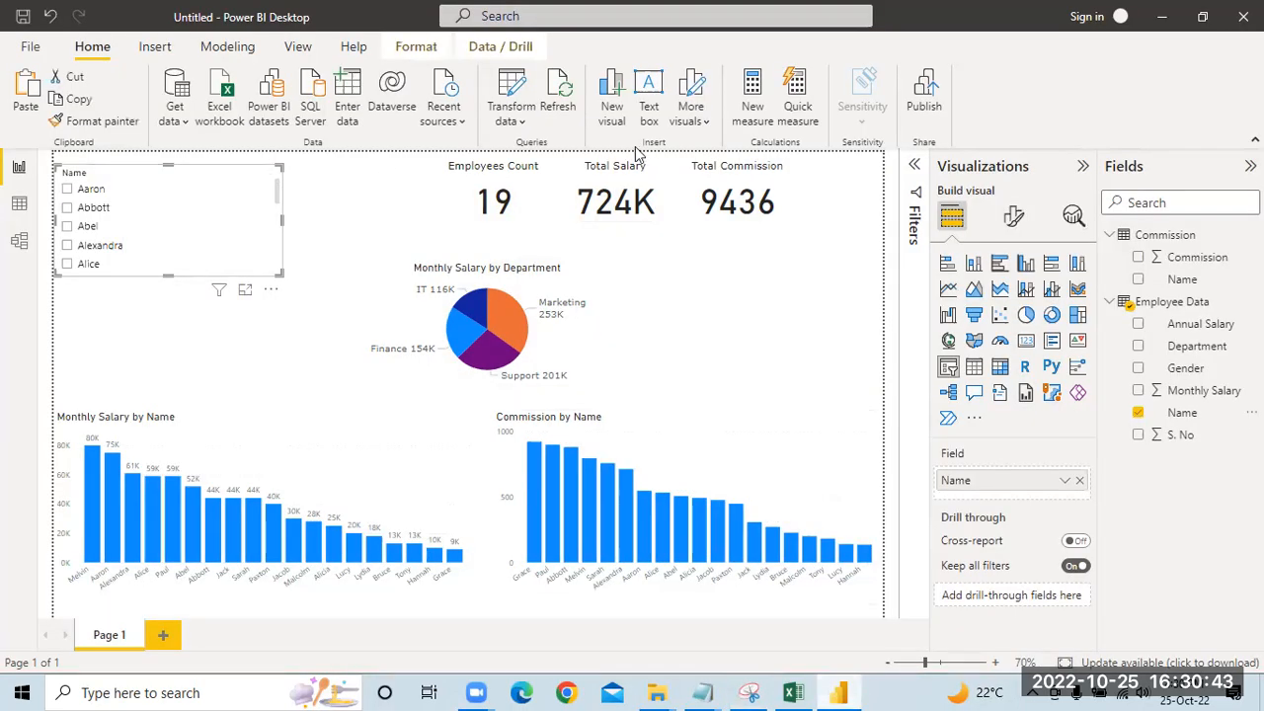
left_click(1014, 216)
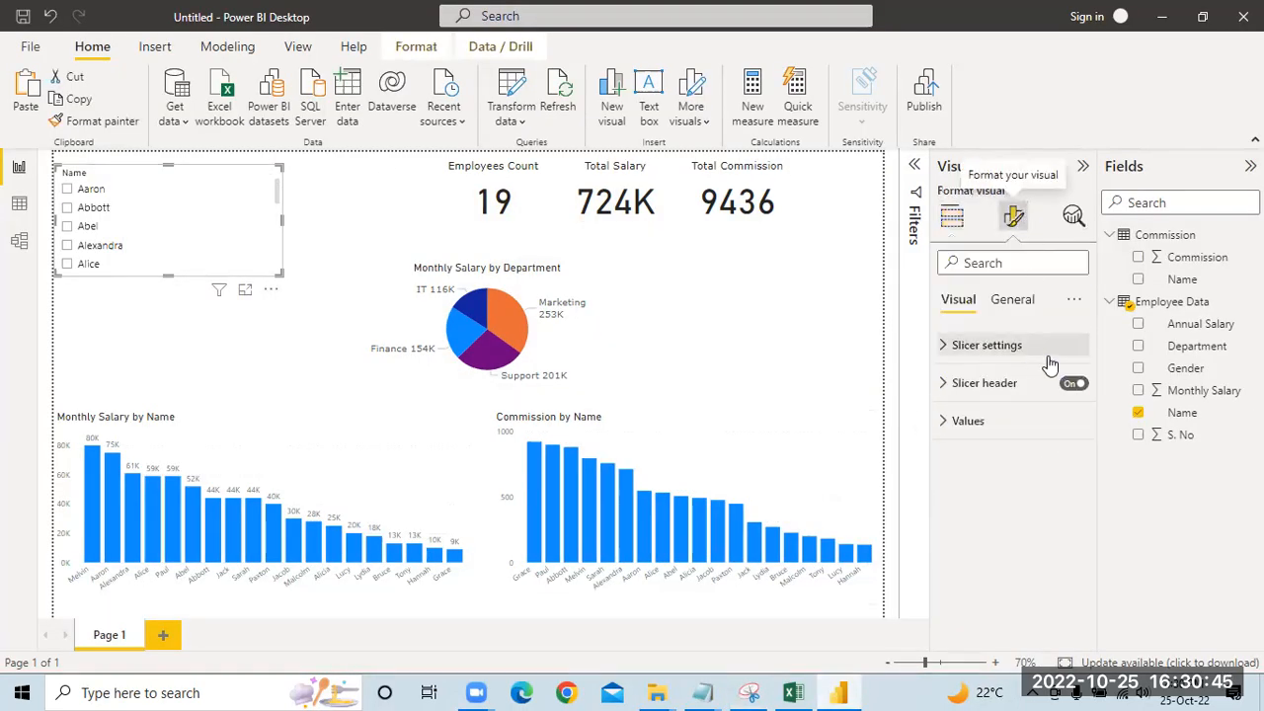
left_click(963, 348)
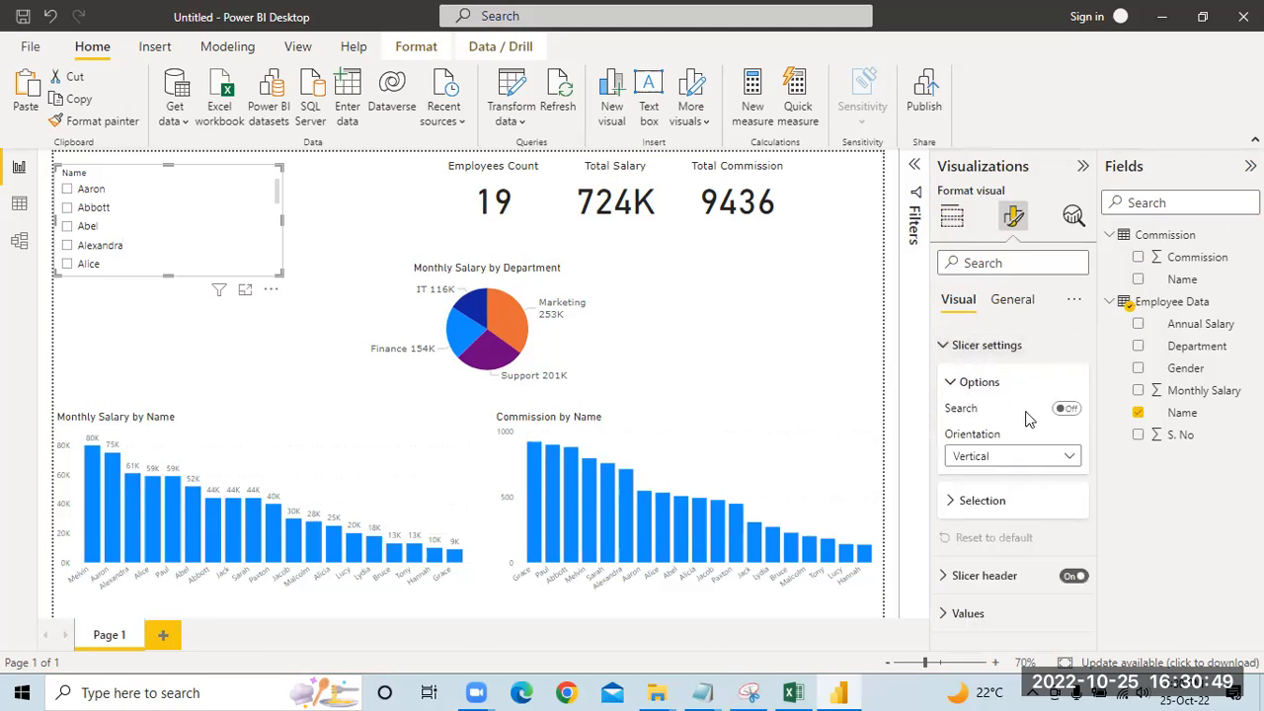
left_click(1064, 456)
left_click(994, 502)
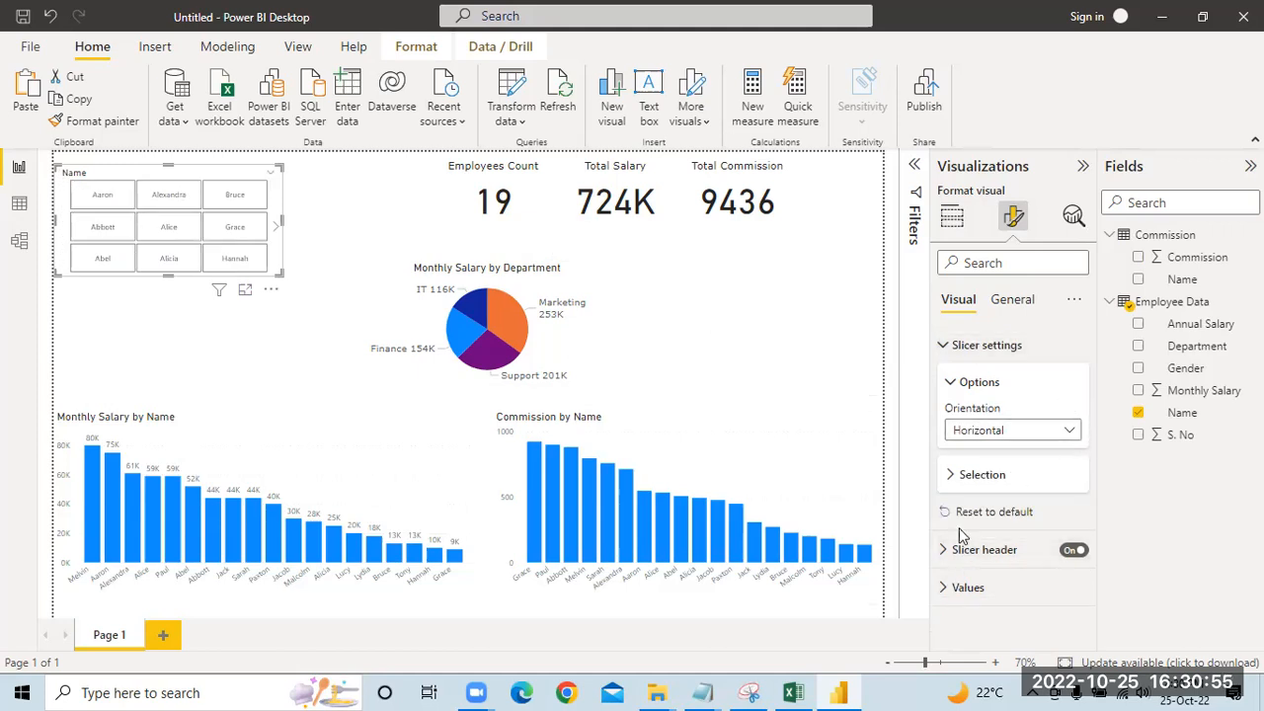
Step: Turn off the Name slicer's header after comparing the slicer with and without it
left_click(1075, 550)
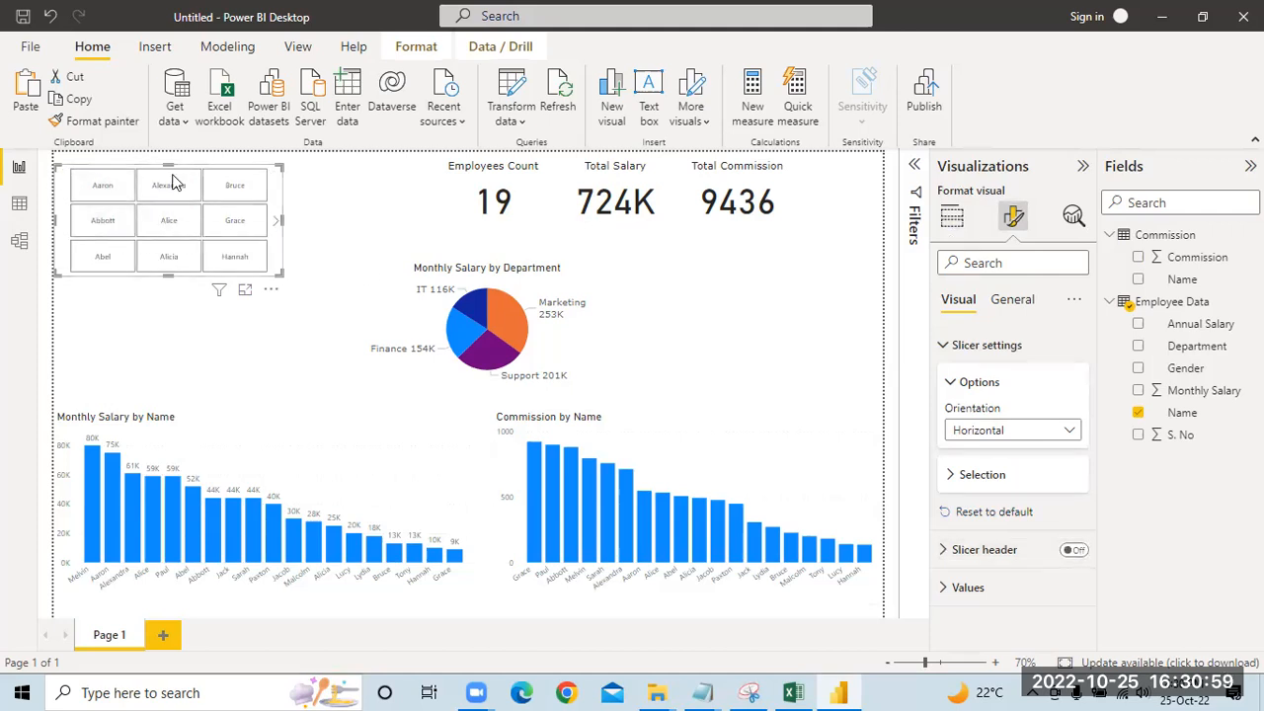
left_click(1074, 552)
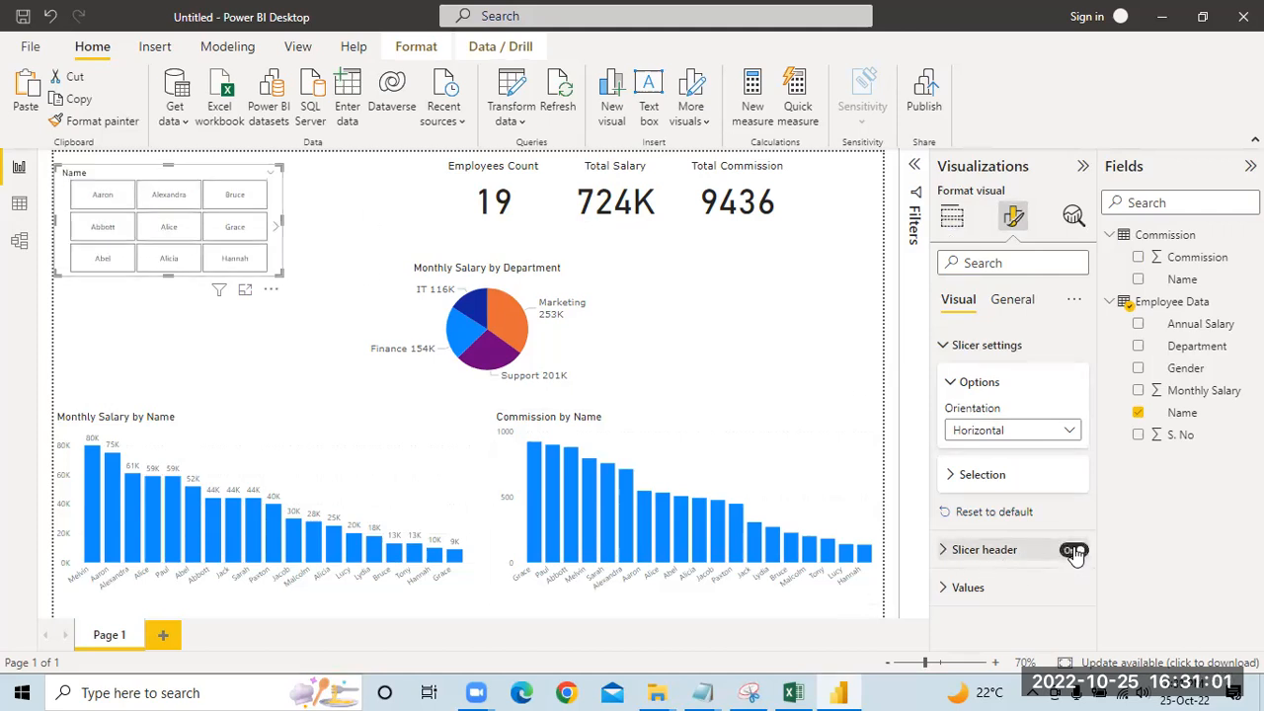
left_click(1074, 551)
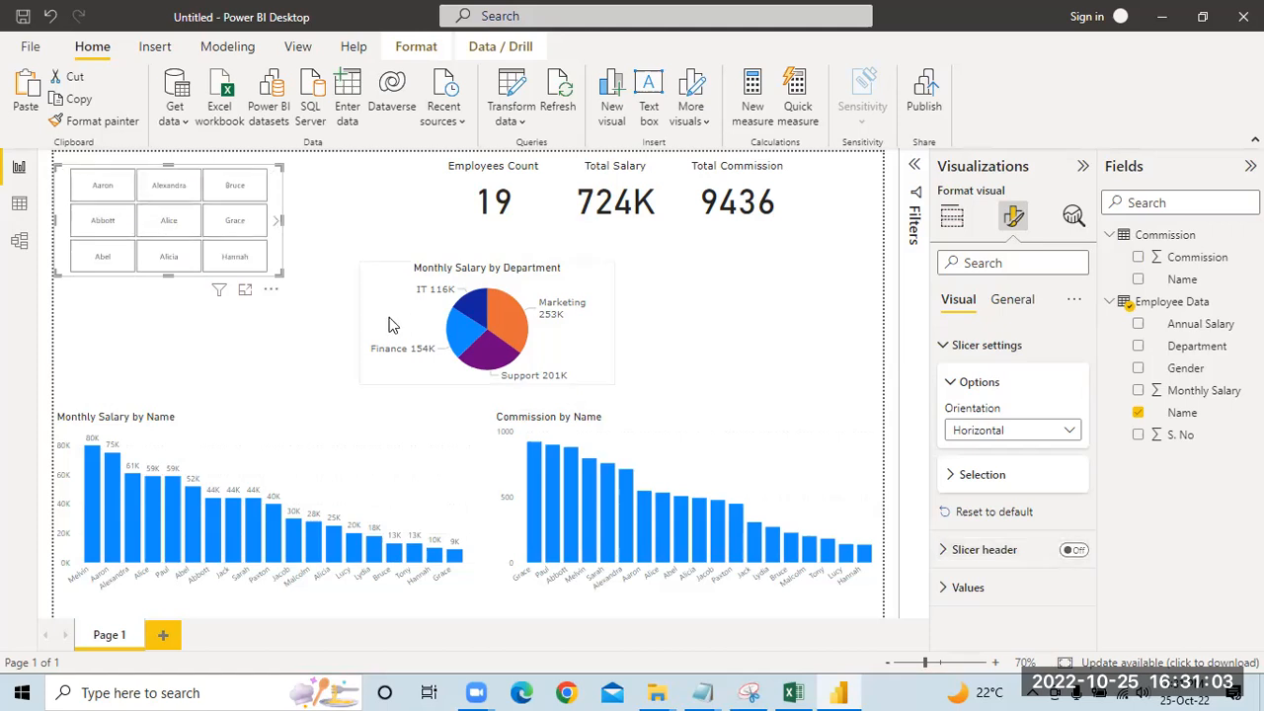
Step: Enlarge the Name slicer to a grid of four by four buttons and move it down beside the pie chart
left_click_drag(280, 271, 336, 295)
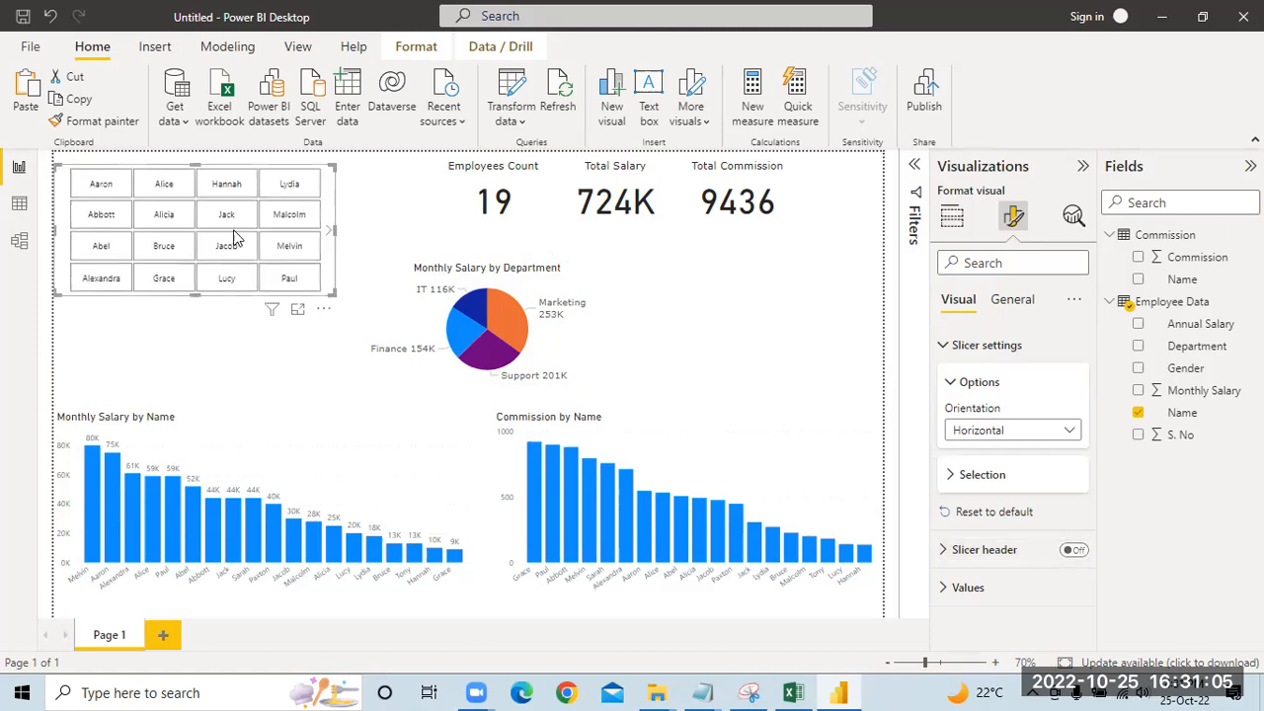
left_click_drag(61, 172, 56, 265)
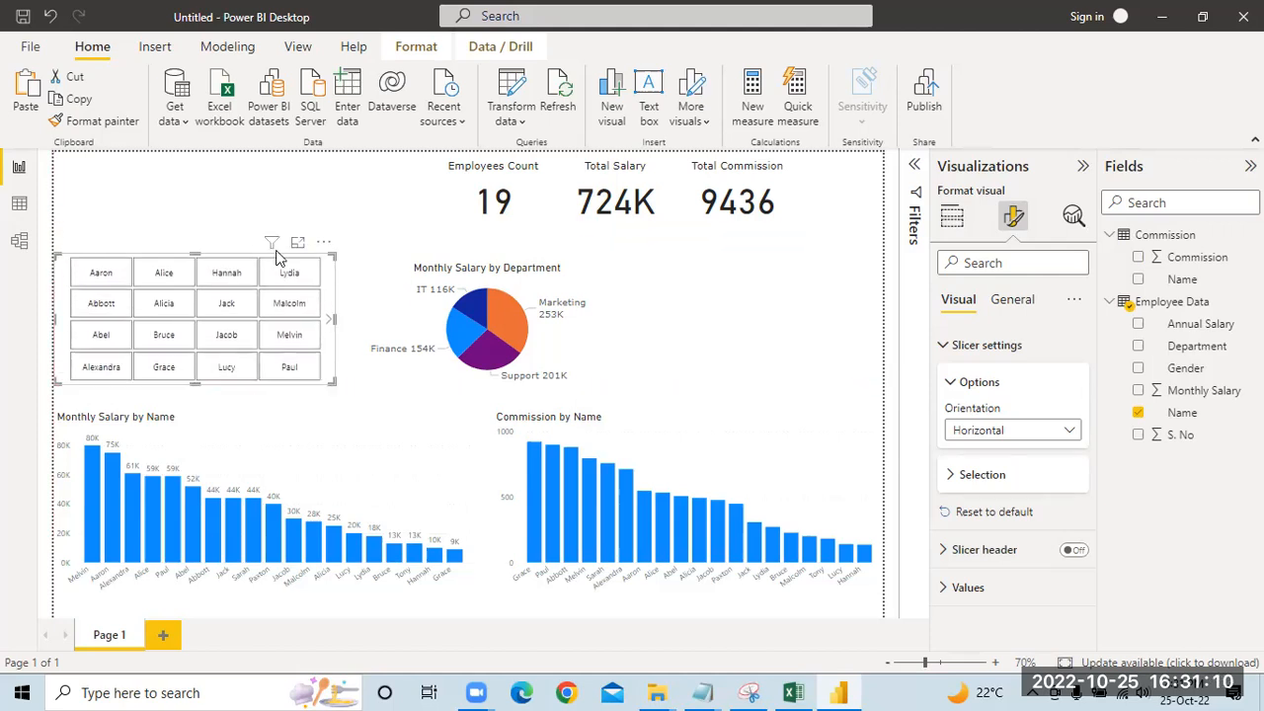
Step: Page forward through the Name slicer's buttons and return to its first page
left_click(346, 312)
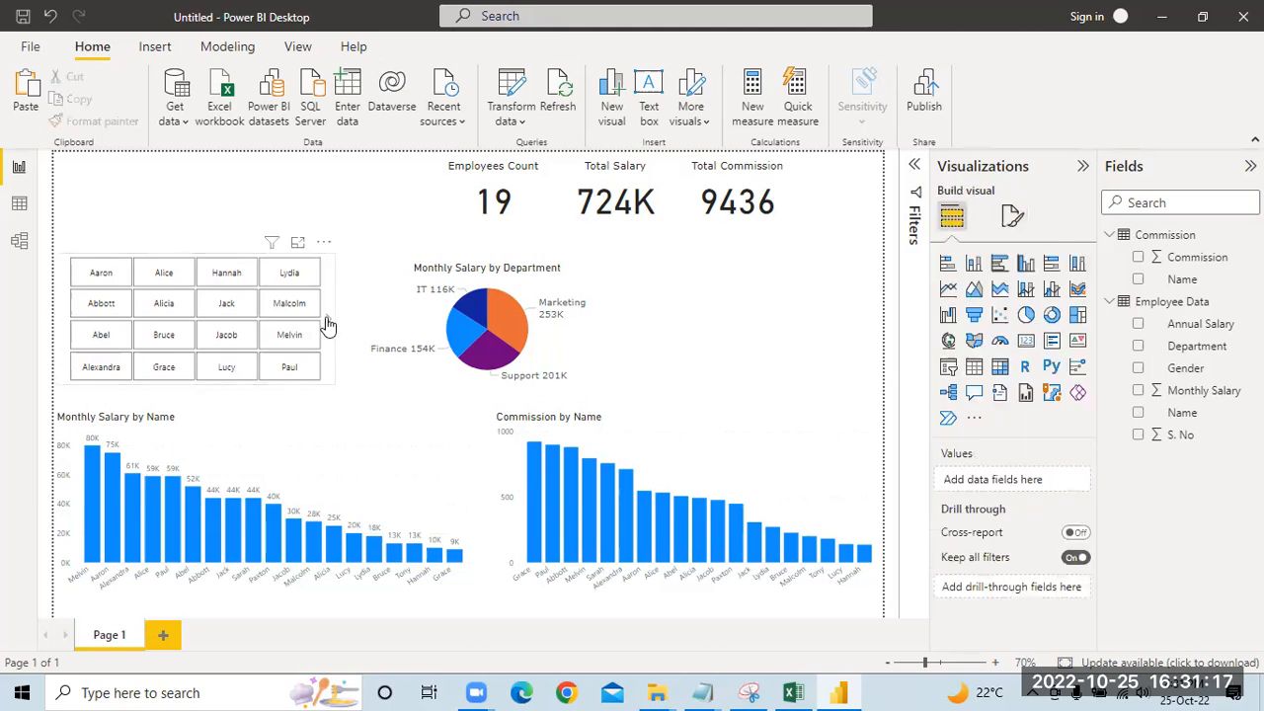
left_click(329, 317)
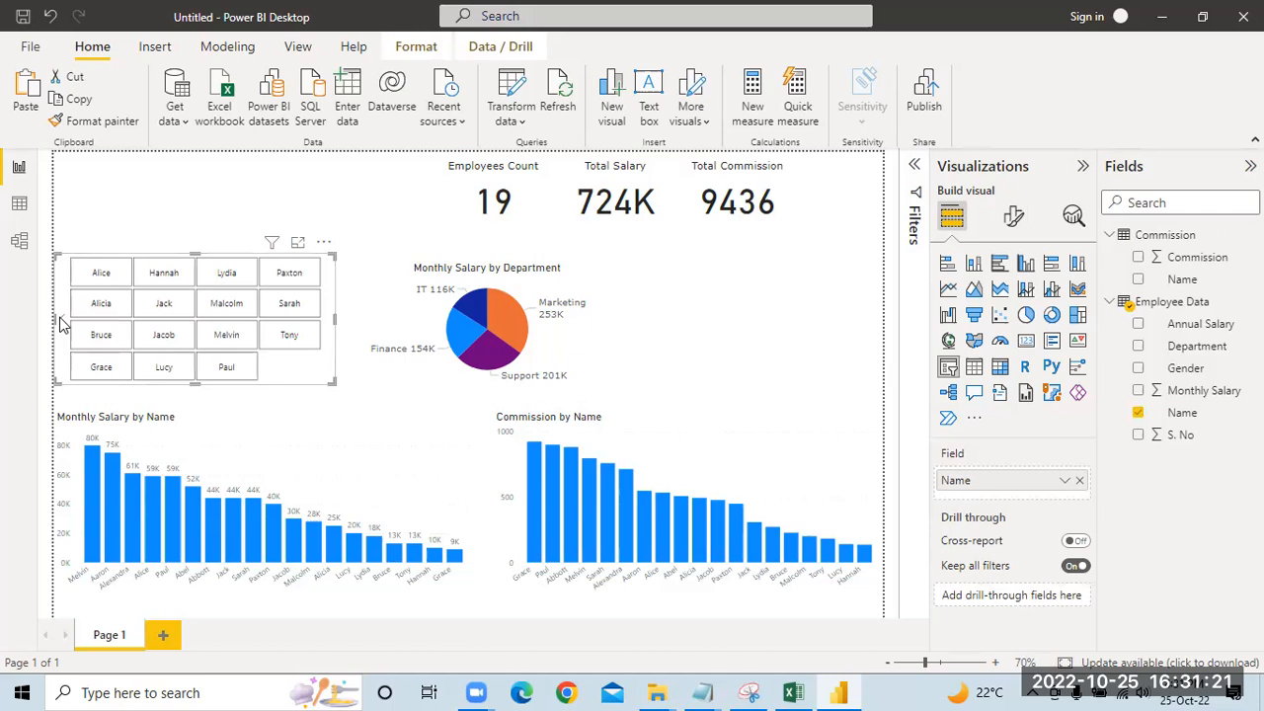
left_click(85, 247)
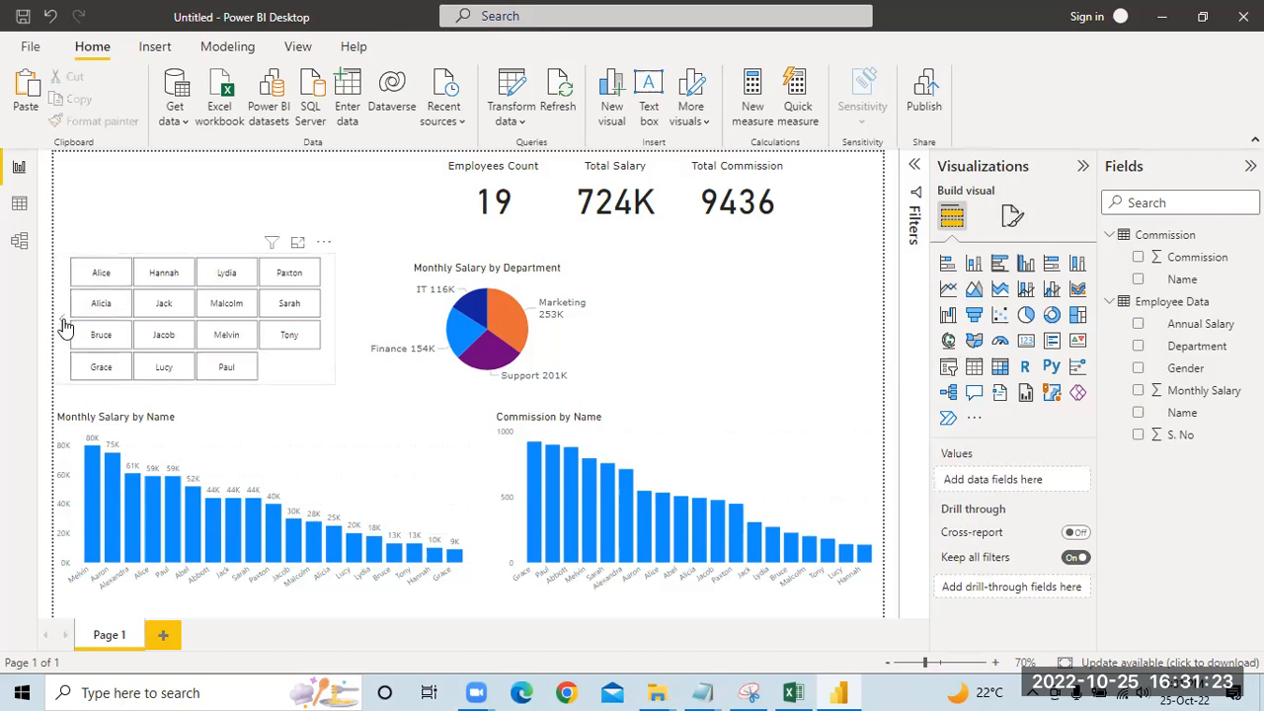
left_click(64, 328)
left_click(365, 242)
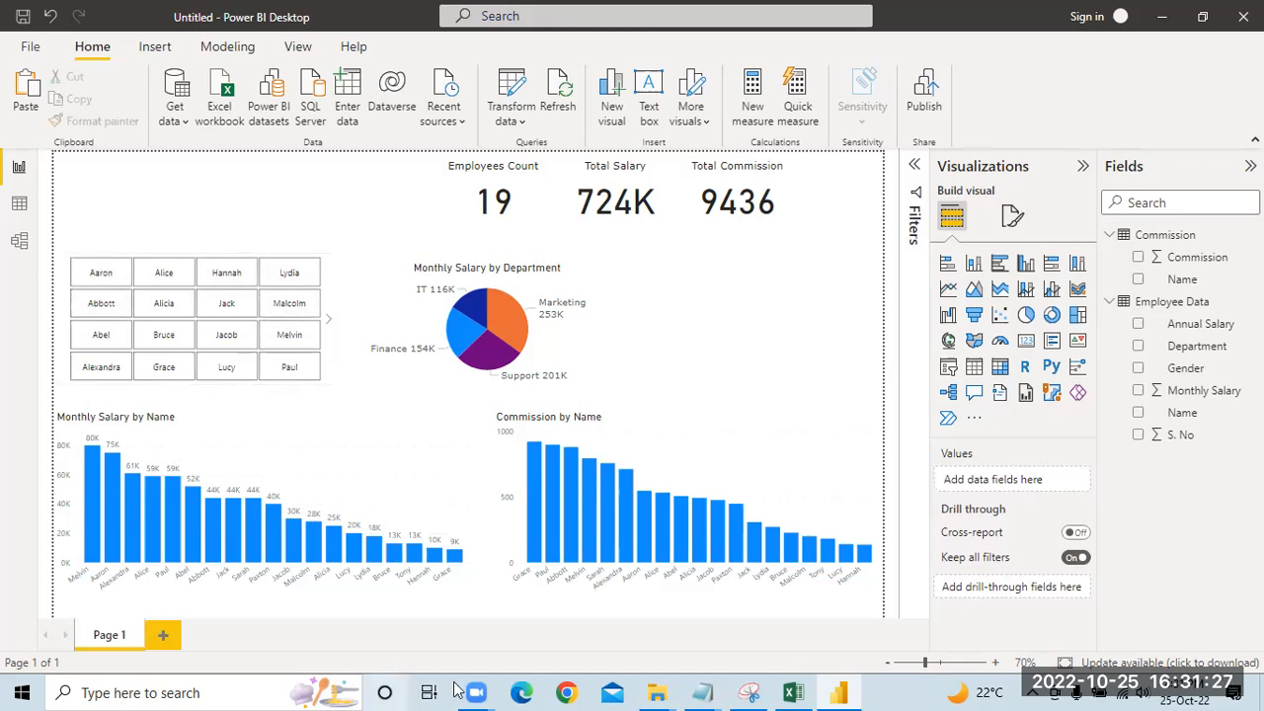
Step: Check the sample dashboard in Snipping Tool, return to Power BI Desktop and add a slicer with the Department field from Employee Data
left_click(752, 691)
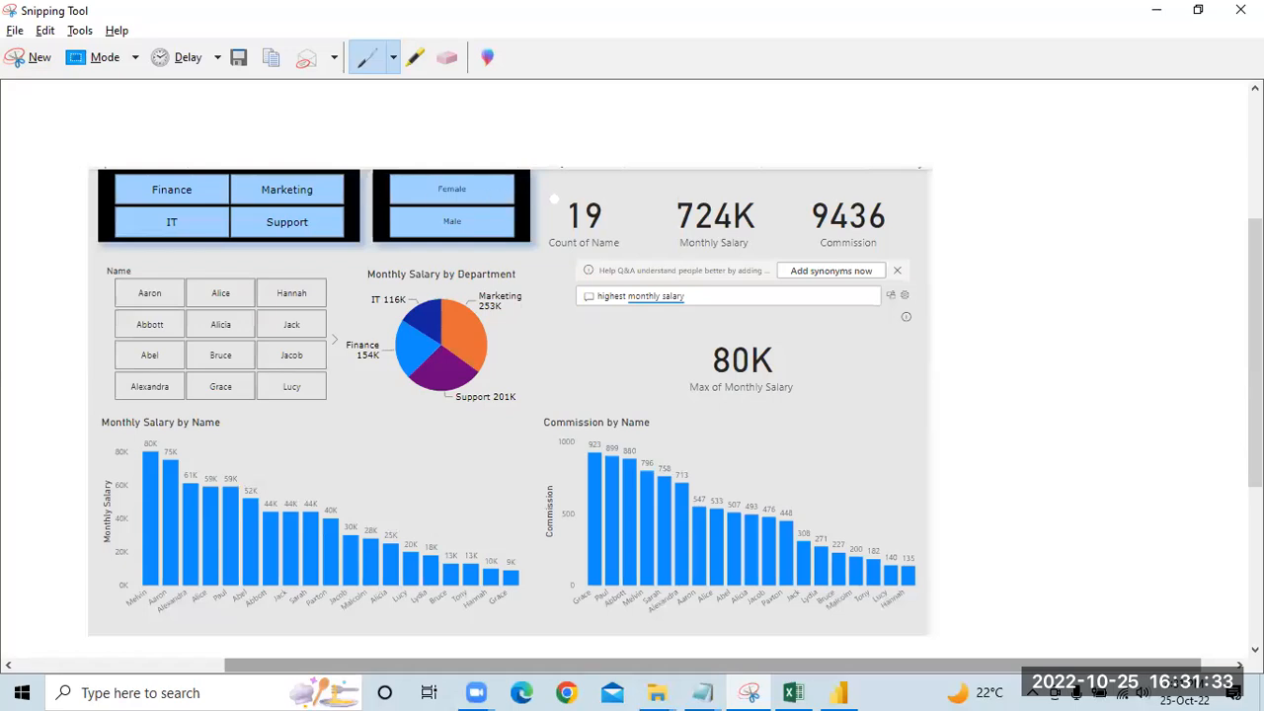
left_click(841, 692)
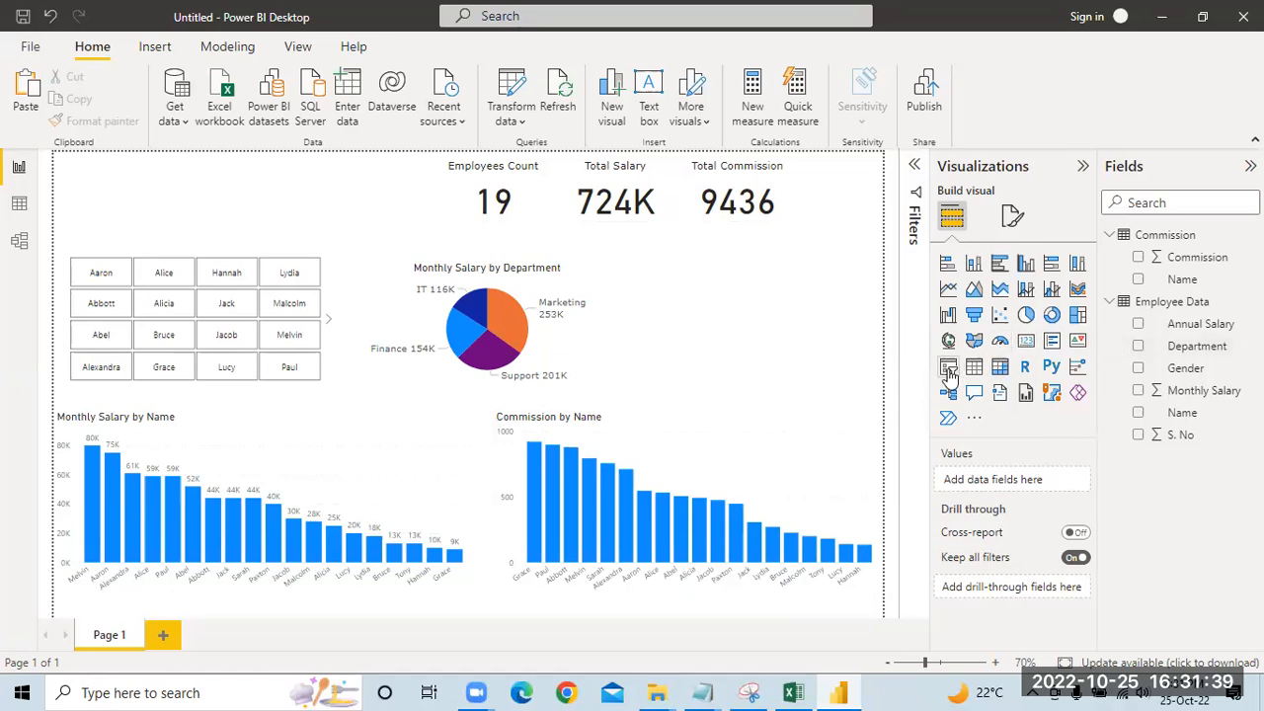
left_click(949, 373)
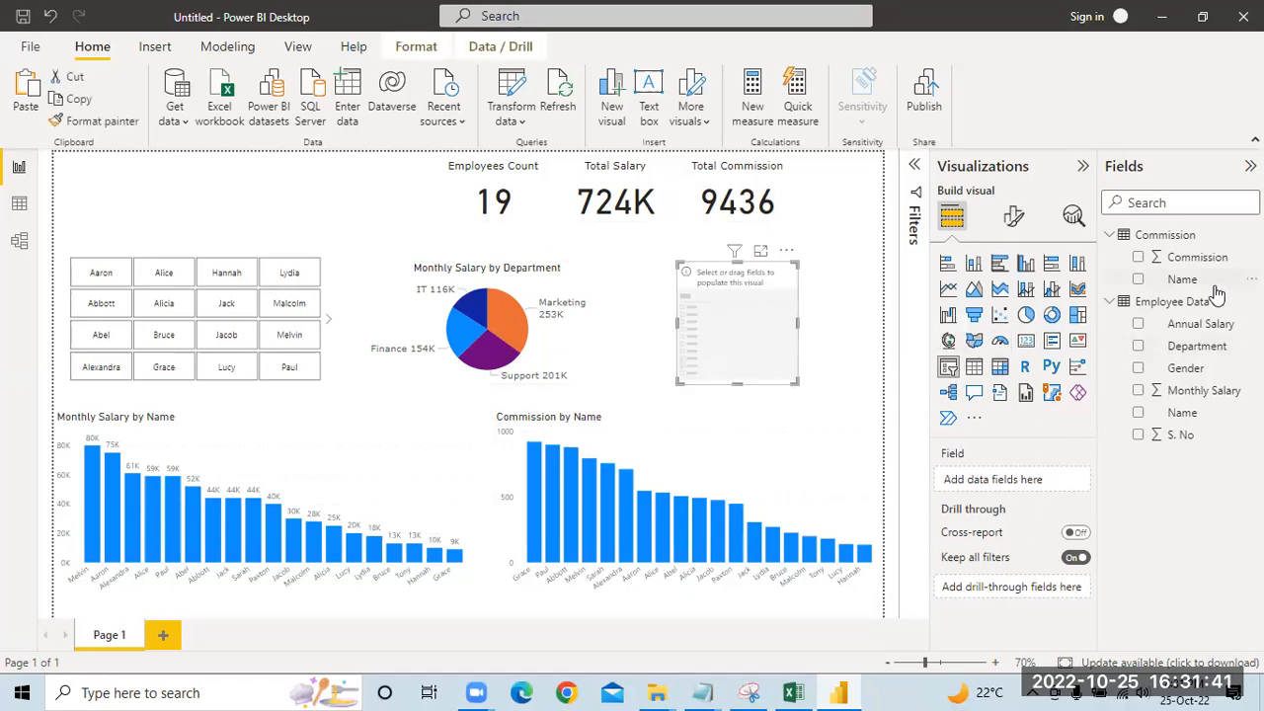
left_click_drag(1204, 350, 1044, 477)
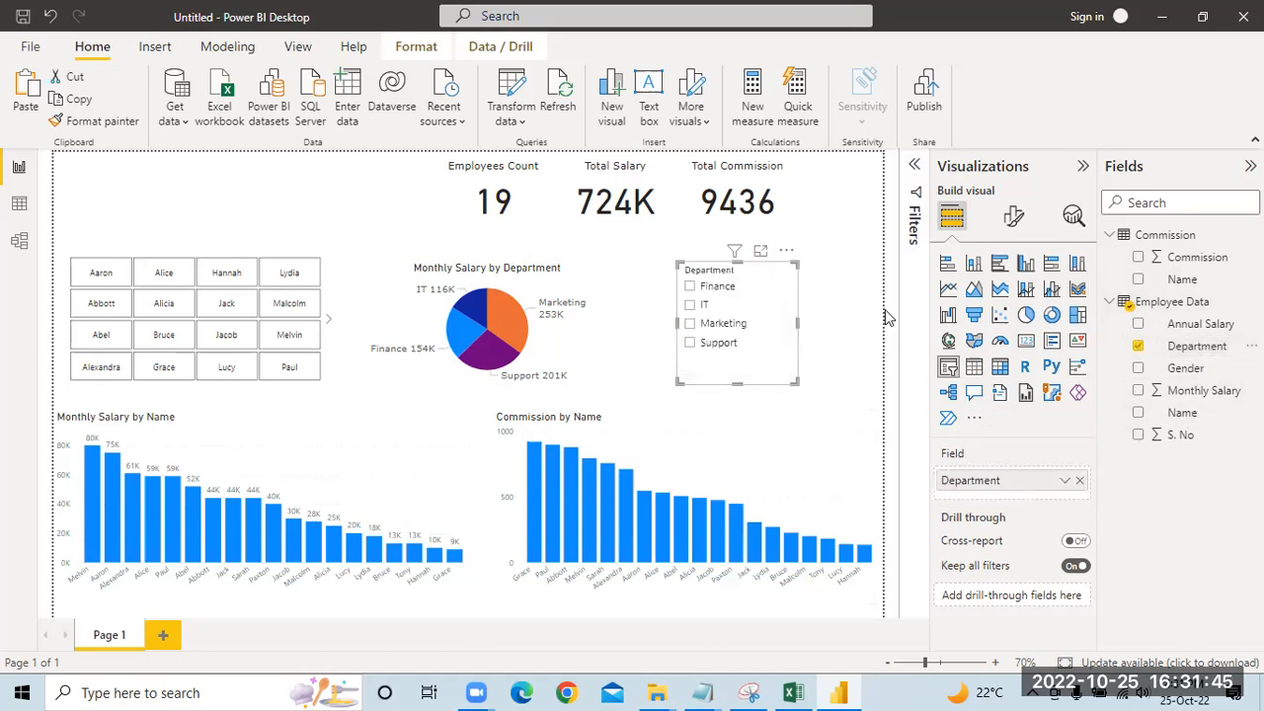
Step: Set the Department slicer's orientation to Horizontal and turn off its slicer header
left_click(1013, 217)
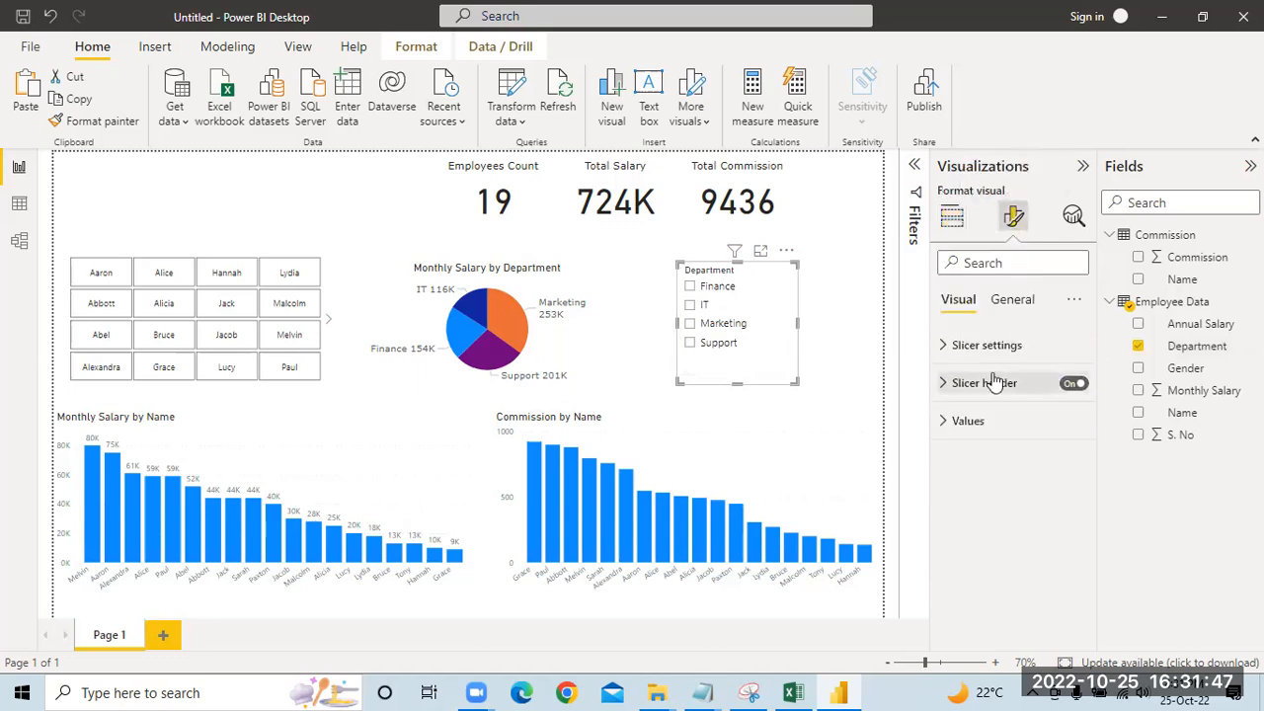
left_click(987, 350)
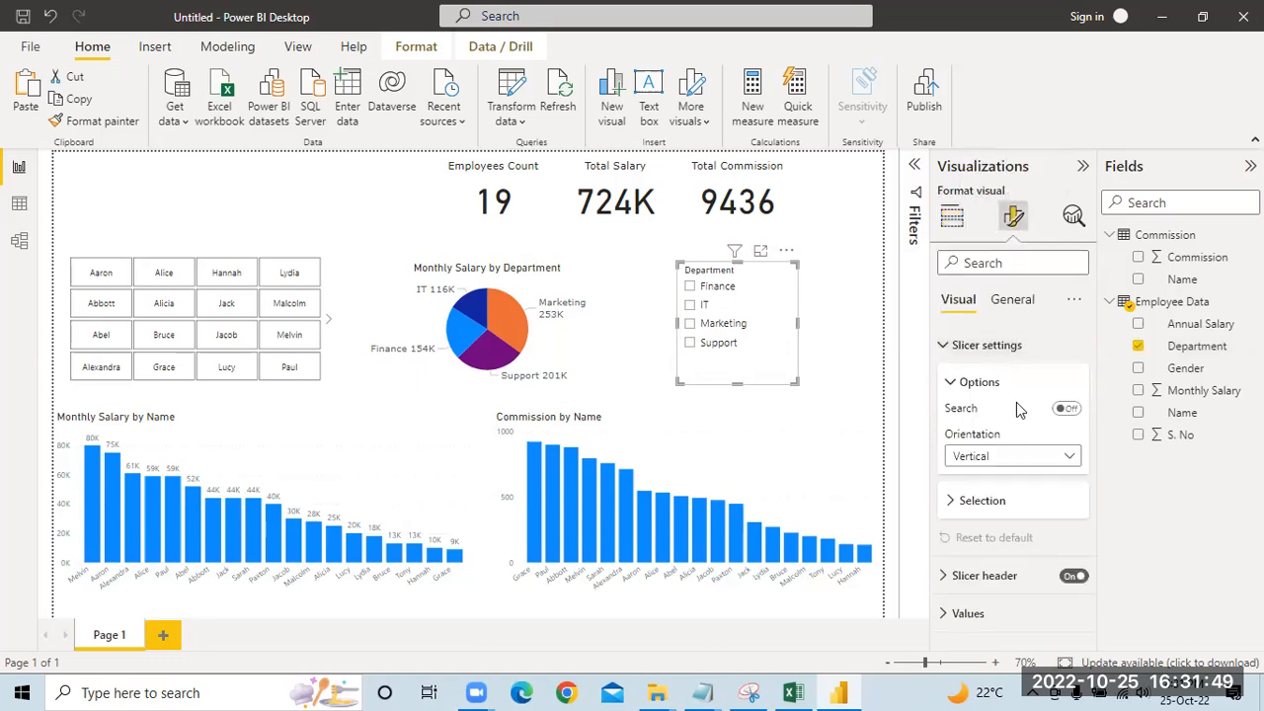
left_click(987, 461)
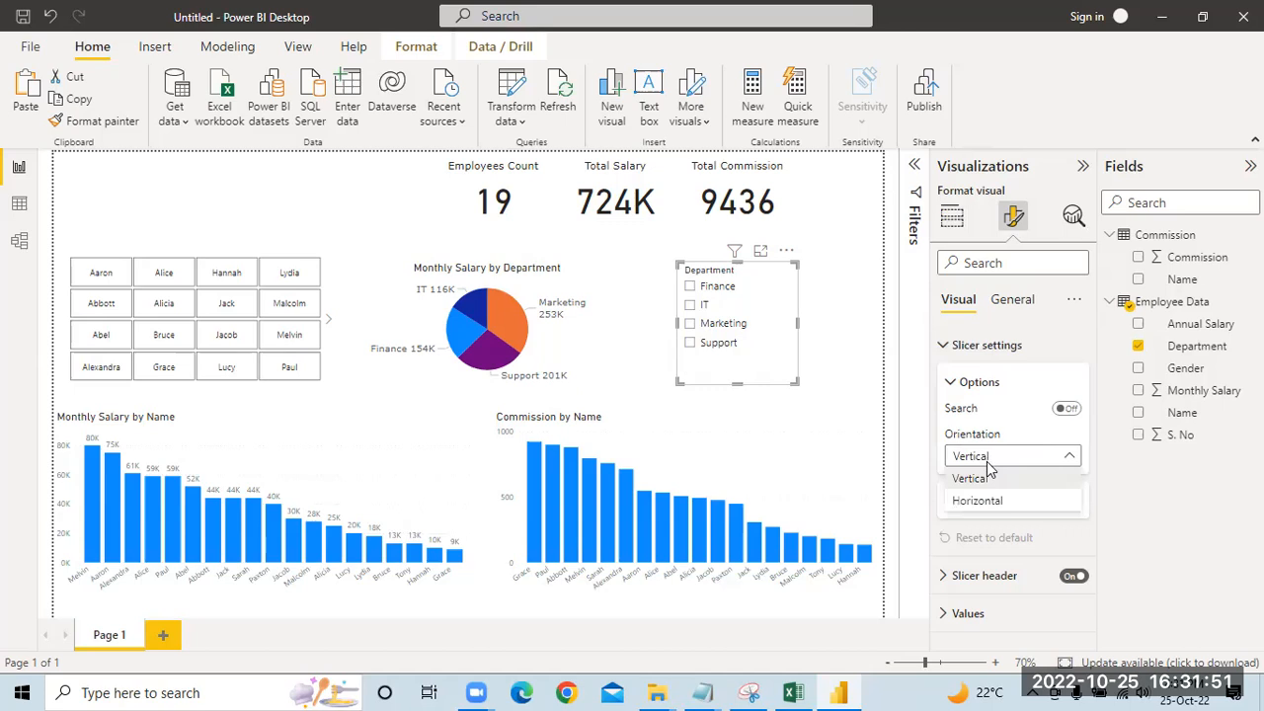
left_click(975, 501)
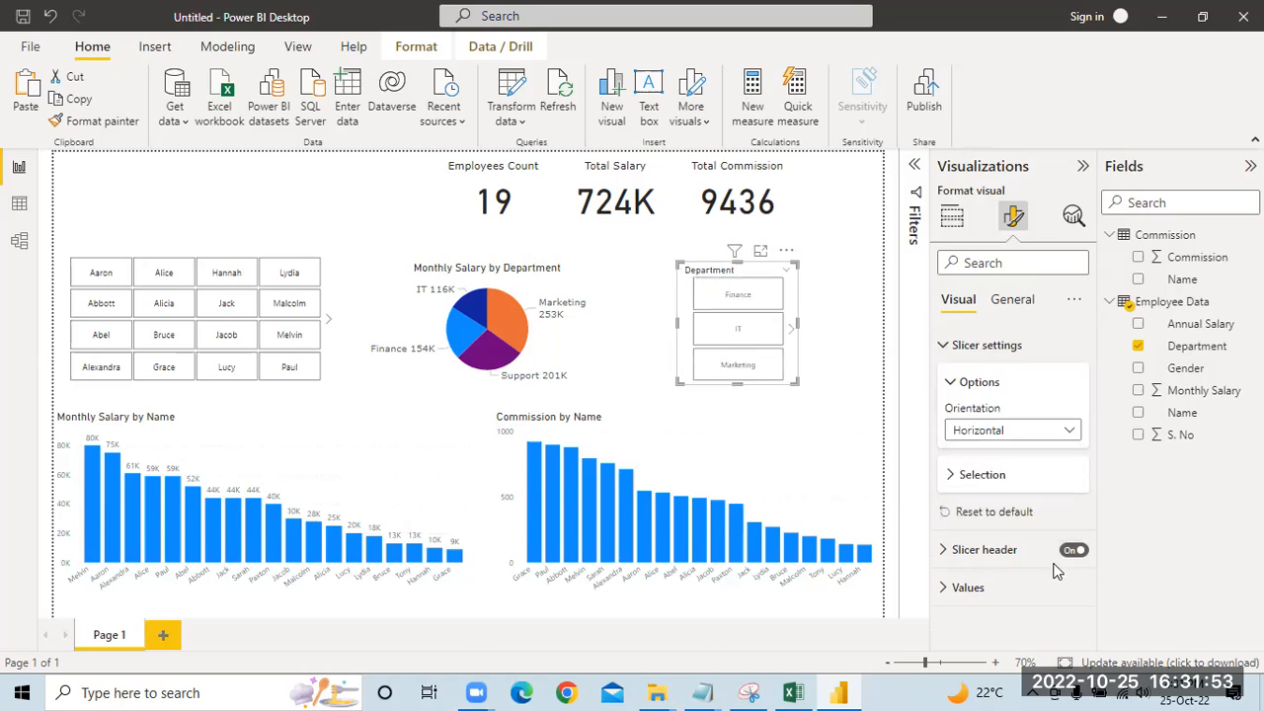
left_click(1075, 551)
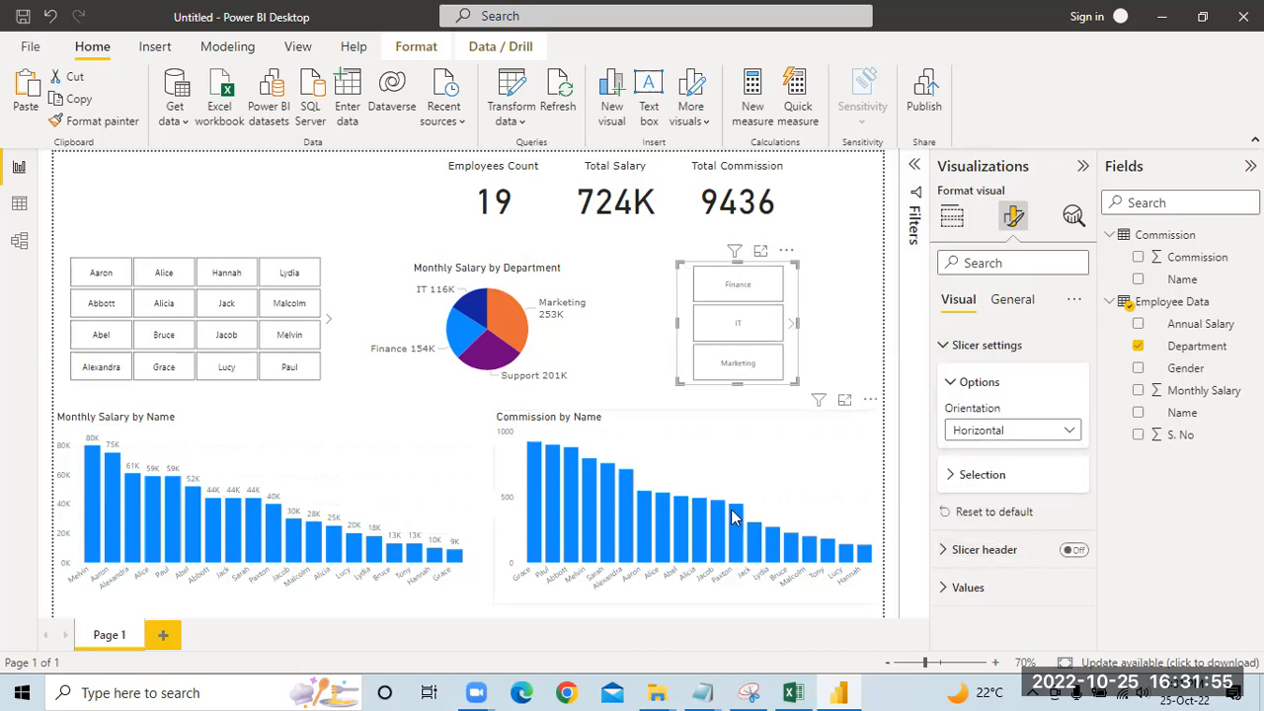
Step: Resize the Department slicer to a two-by-two grid of buttons and place it above the Name slicer
left_click_drag(800, 383, 866, 343)
left_click_drag(685, 275, 67, 178)
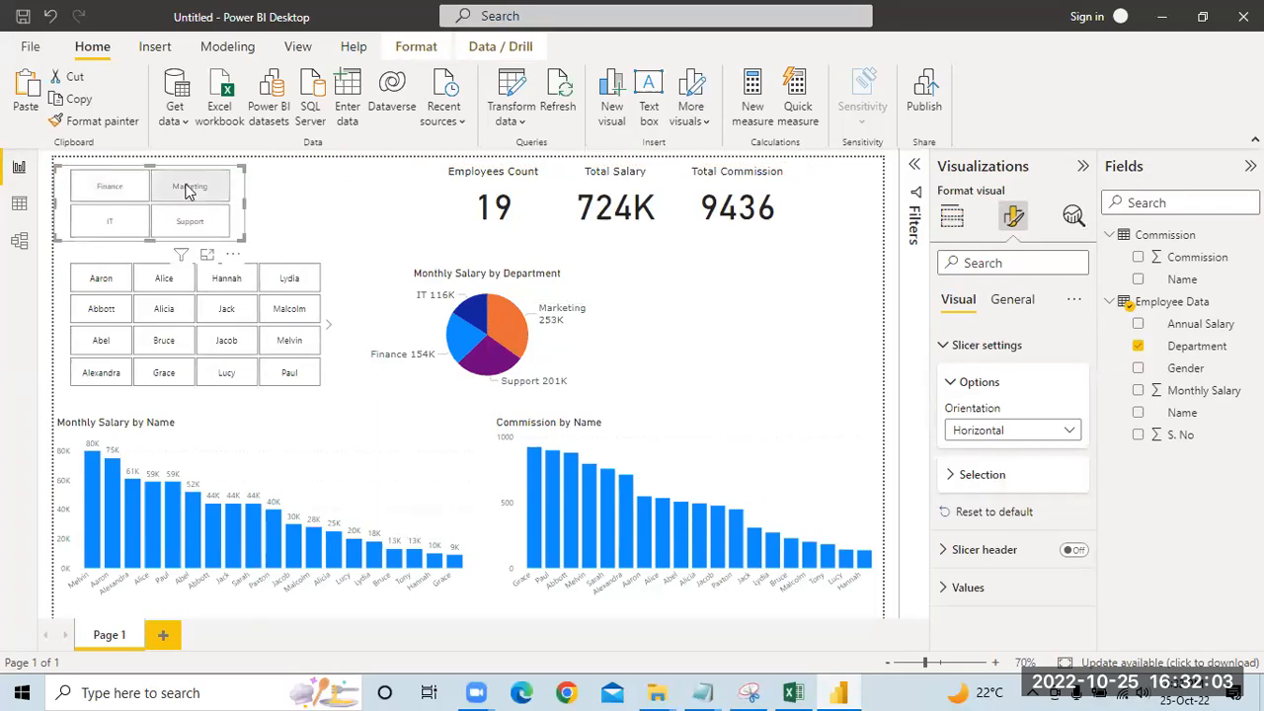
mouse_move(240, 237)
left_mouse_down()
mouse_move(255, 257)
mouse_move(253, 235)
left_mouse_up()
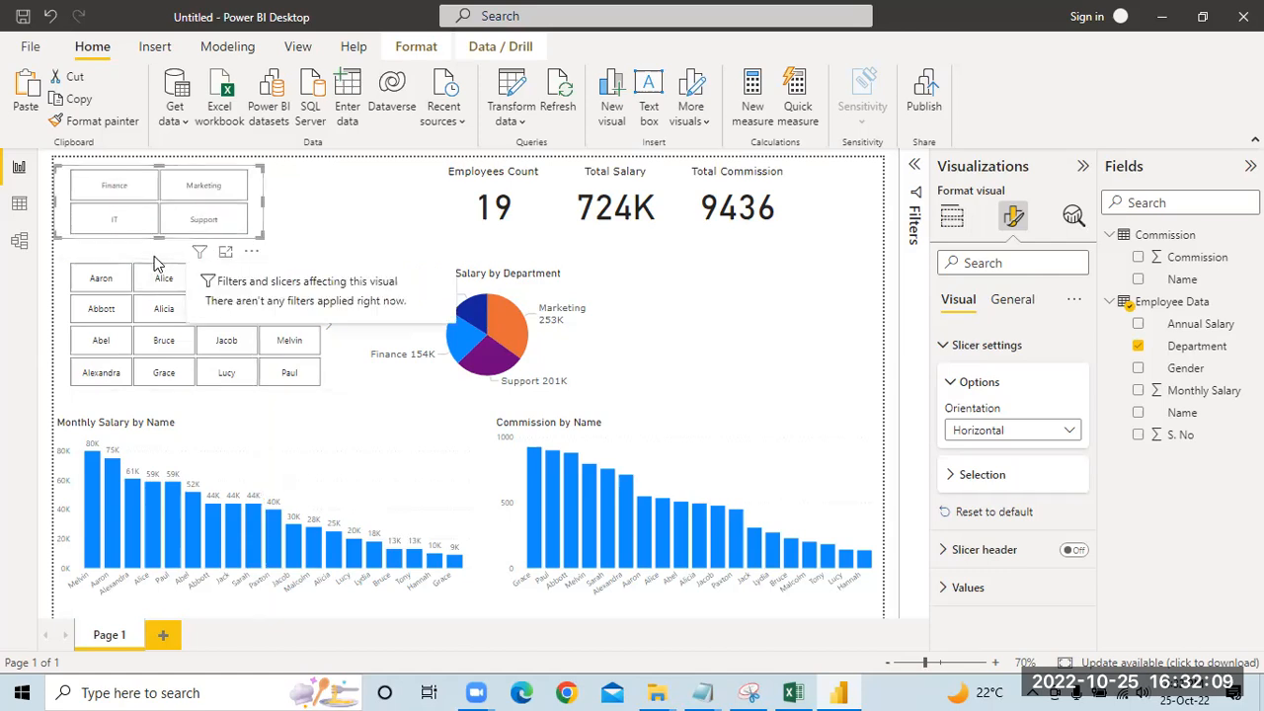
Step: Extend the Name slicer up to the Department slicer and widen it slightly so all names fit on one page
left_click(154, 255)
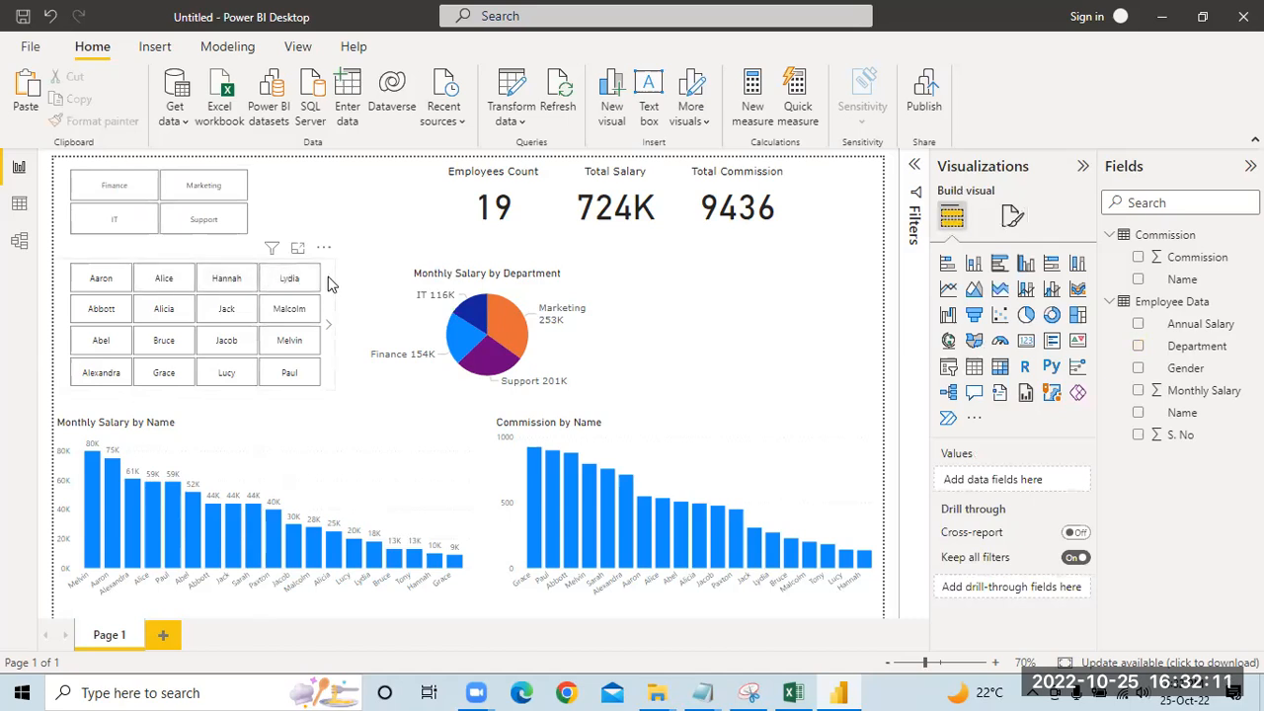
left_click(331, 284)
left_click_drag(191, 256, 191, 239)
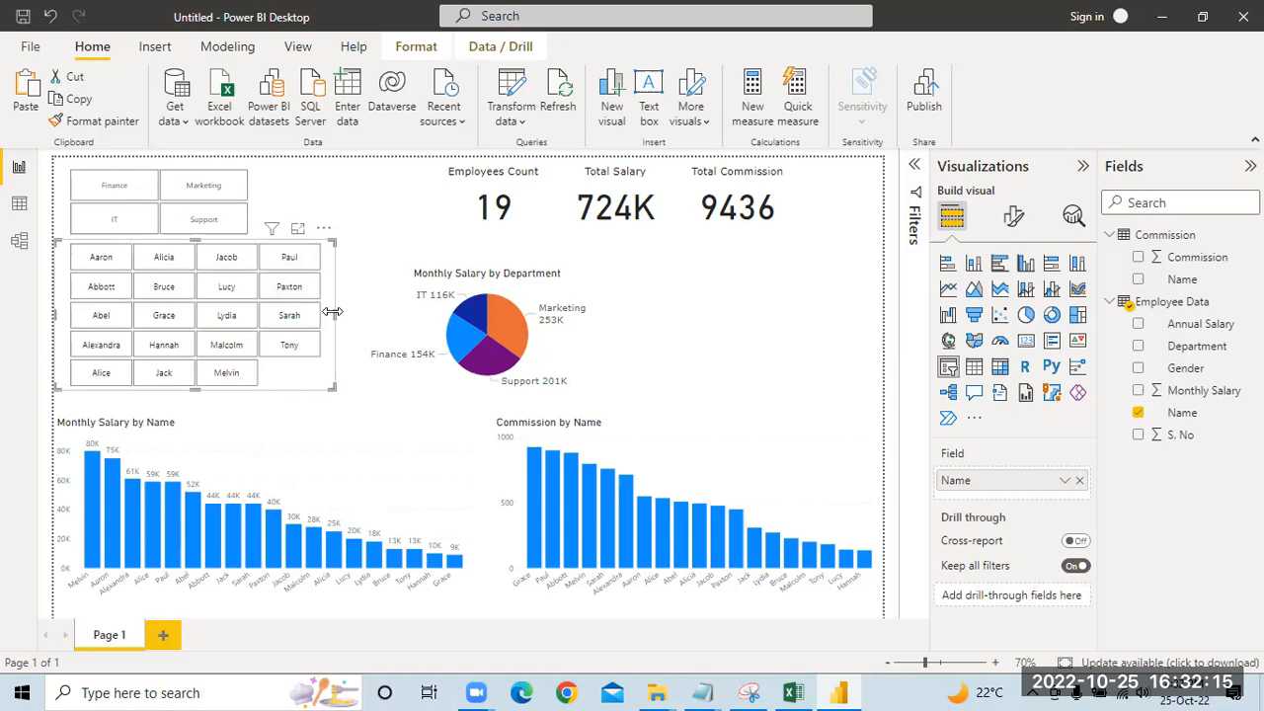
left_click_drag(336, 316, 346, 318)
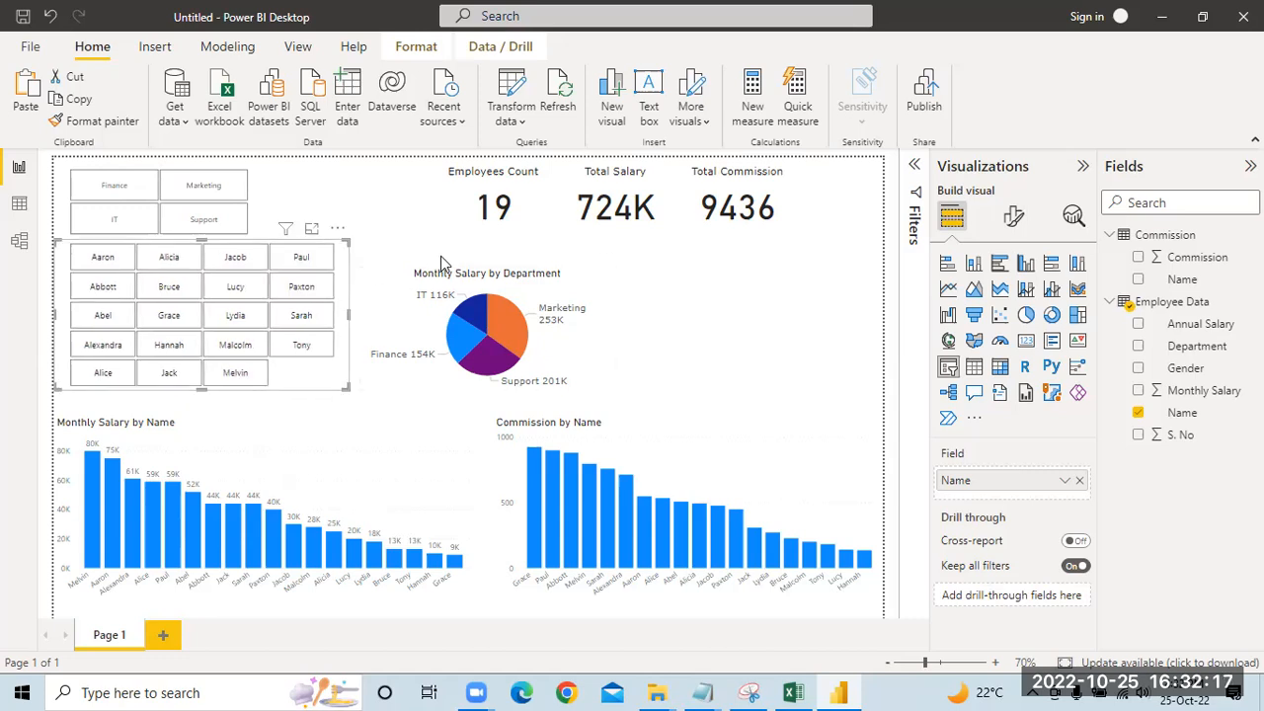
Step: Set the Department slicer's values font to Verdana at size 13
left_click(166, 163)
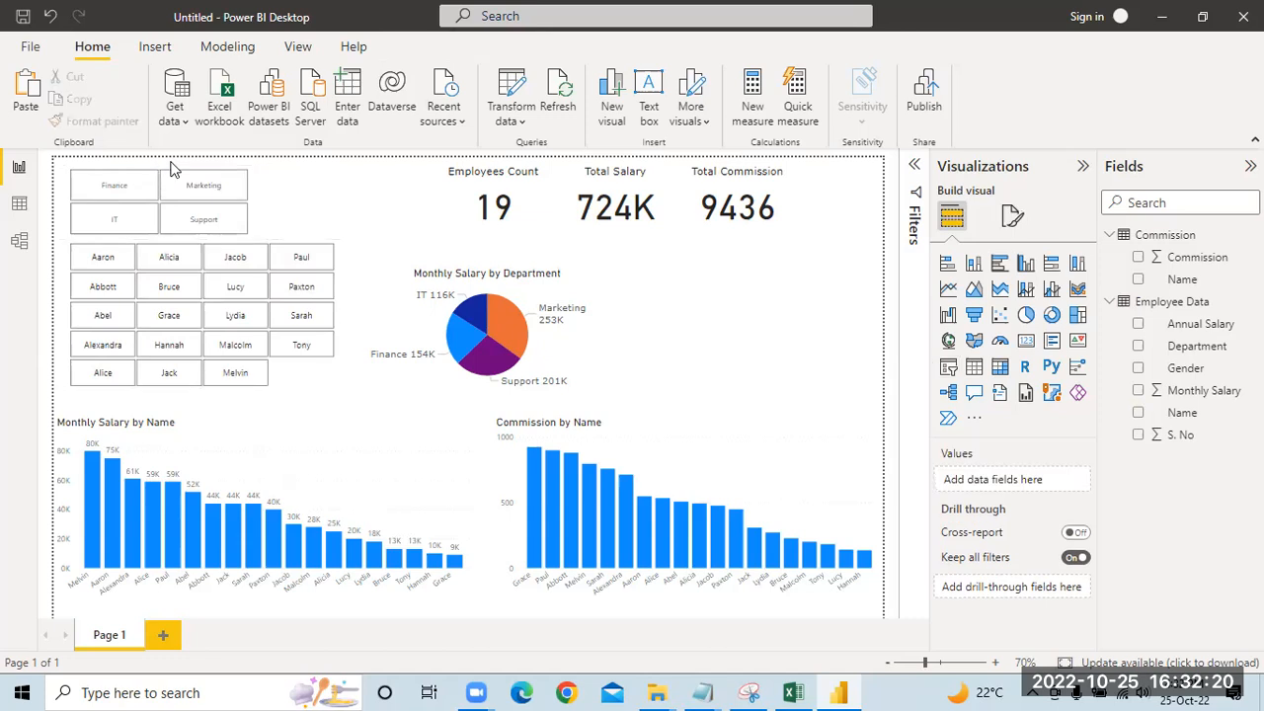
left_click(254, 197)
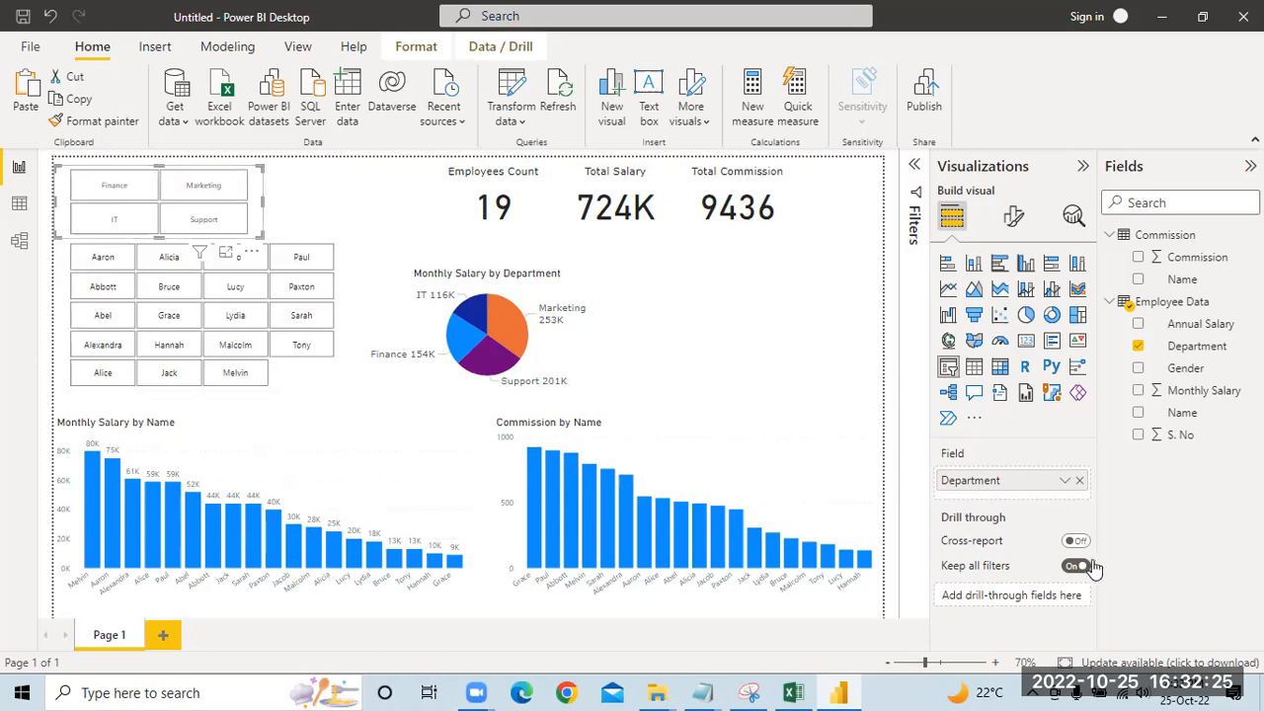
left_click(1013, 216)
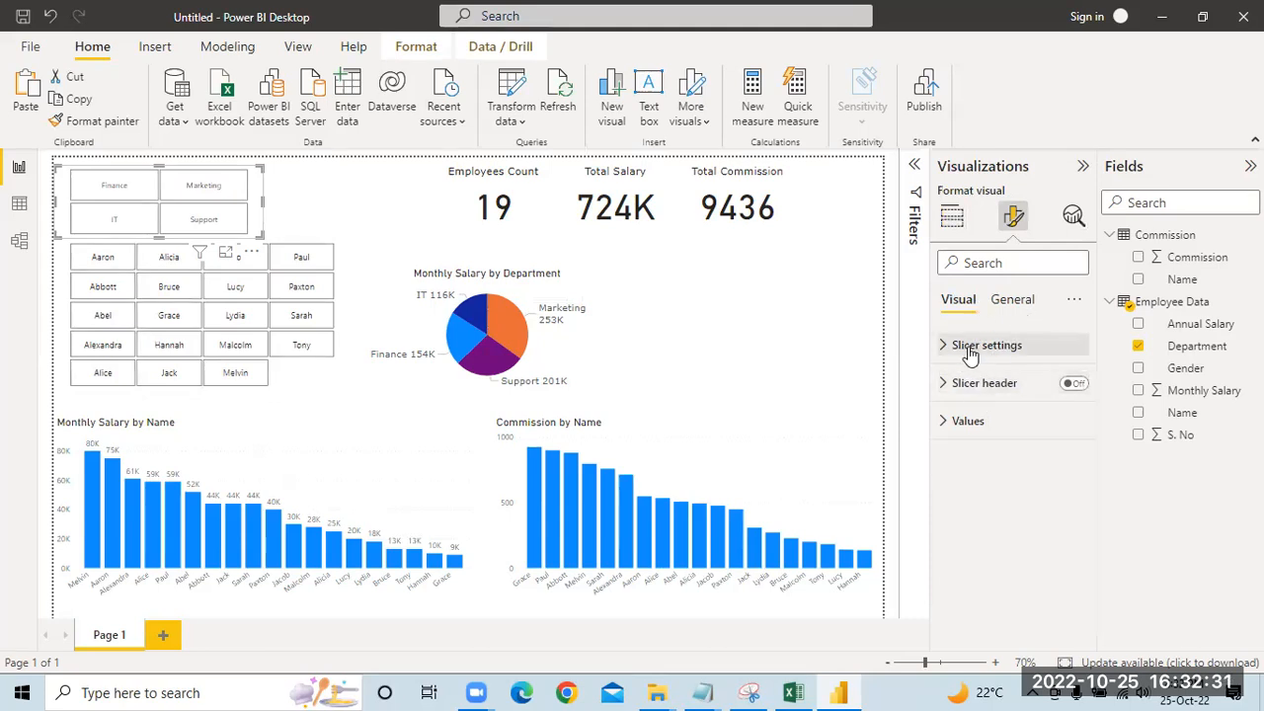
left_click(951, 421)
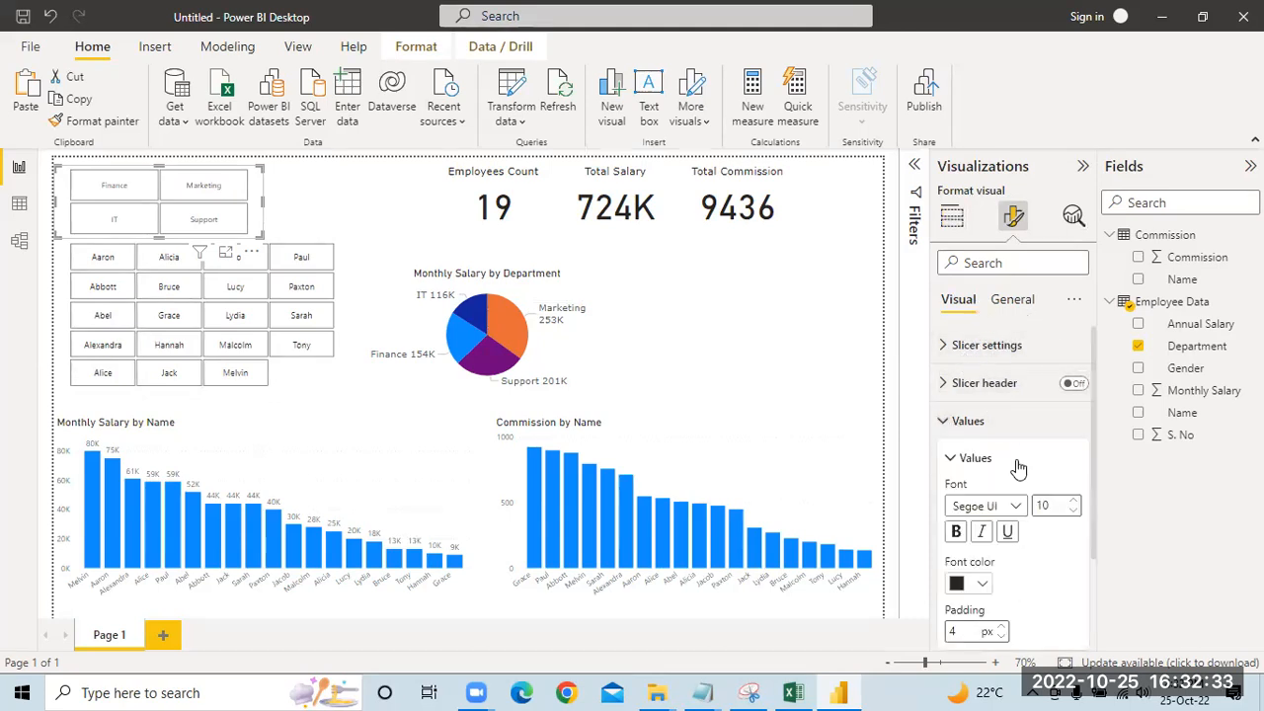
scroll(1019, 468, "down", 2)
left_click(1015, 409)
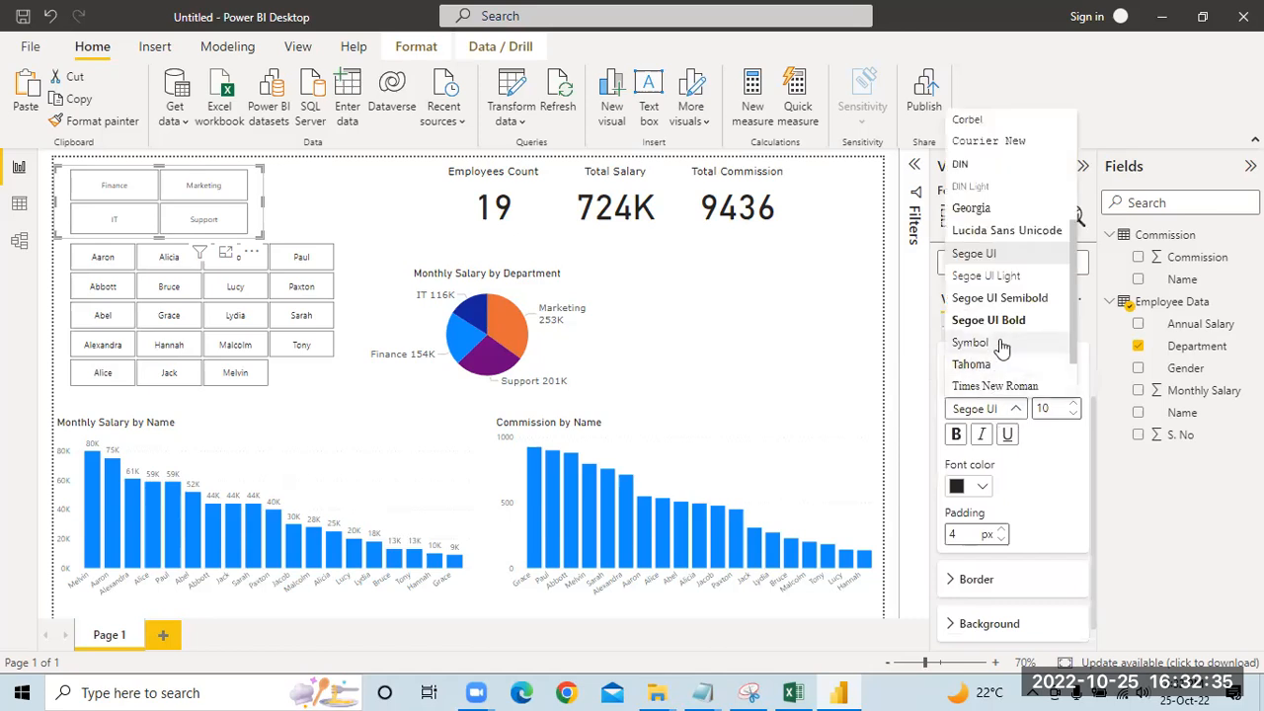
scroll(1001, 345, "down", 2)
left_click(982, 363)
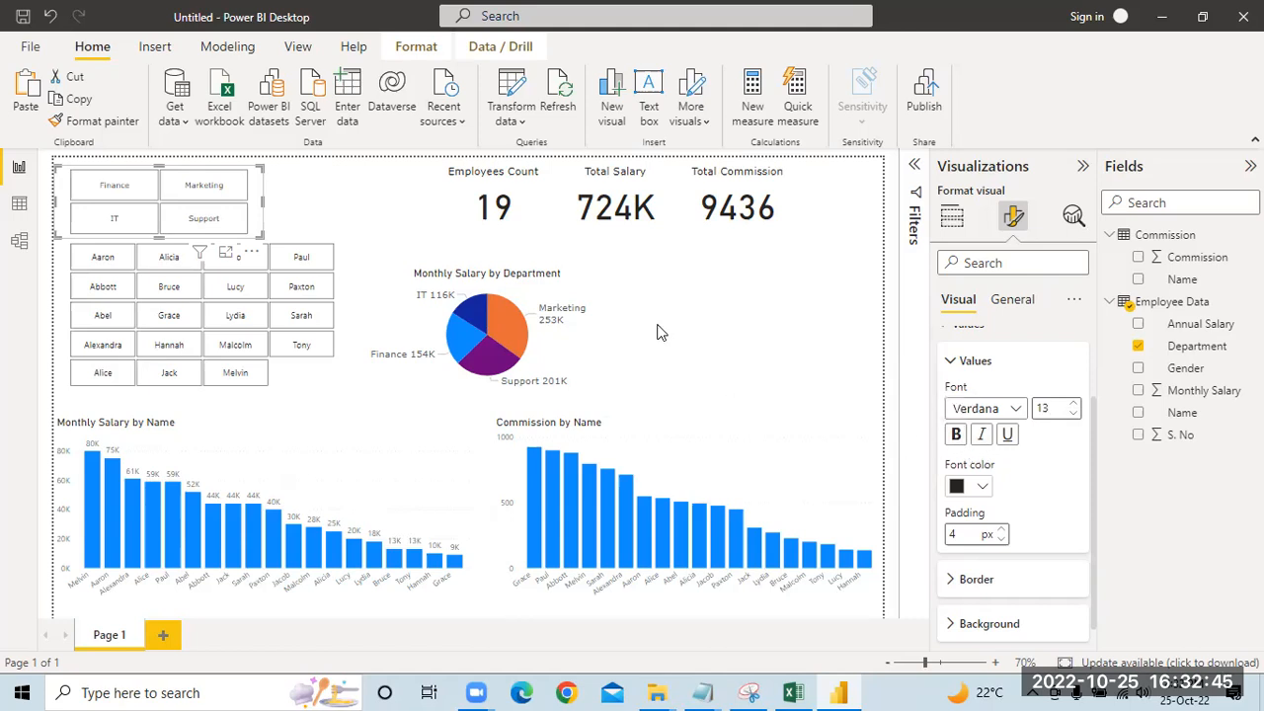
mouse_move(265, 234)
left_mouse_down()
mouse_move(398, 221)
mouse_move(249, 231)
mouse_move(262, 237)
left_mouse_up()
Step: Try black (#000000) as the background of the Department slicer's values, then set it to light grey
scroll(1056, 512, "down", 1)
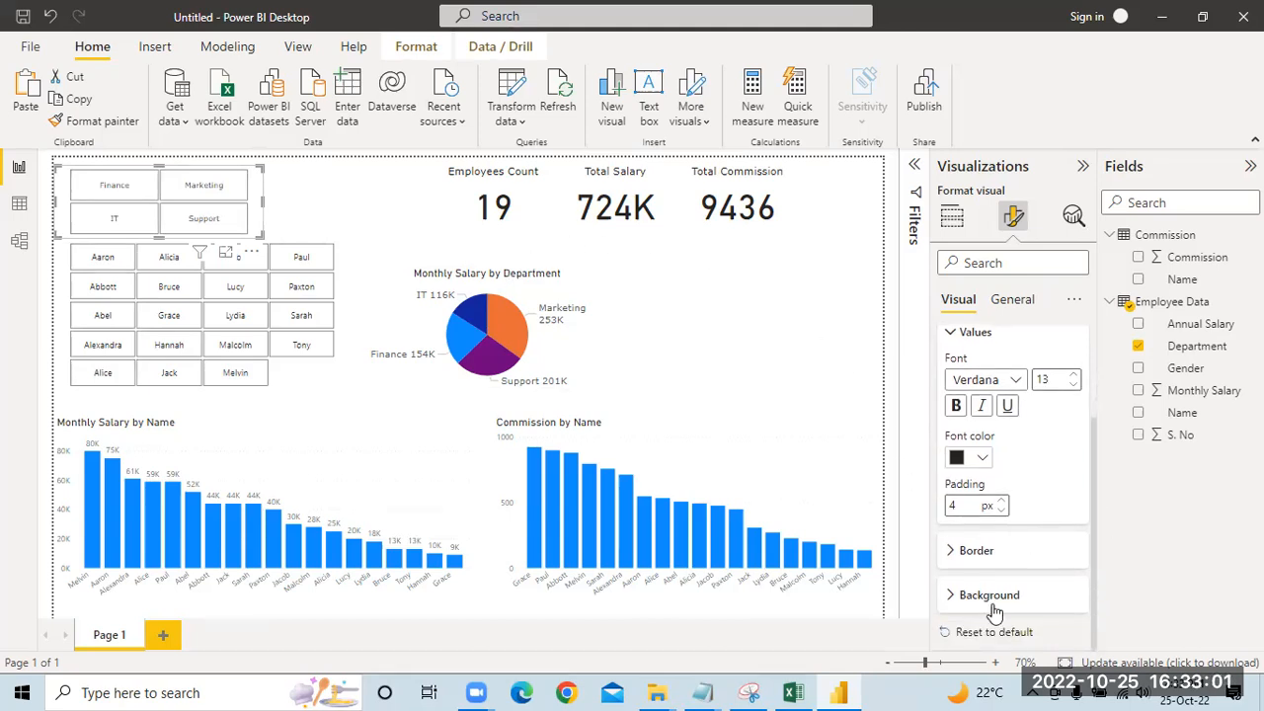
left_click(954, 595)
scroll(1023, 493, "down", 1)
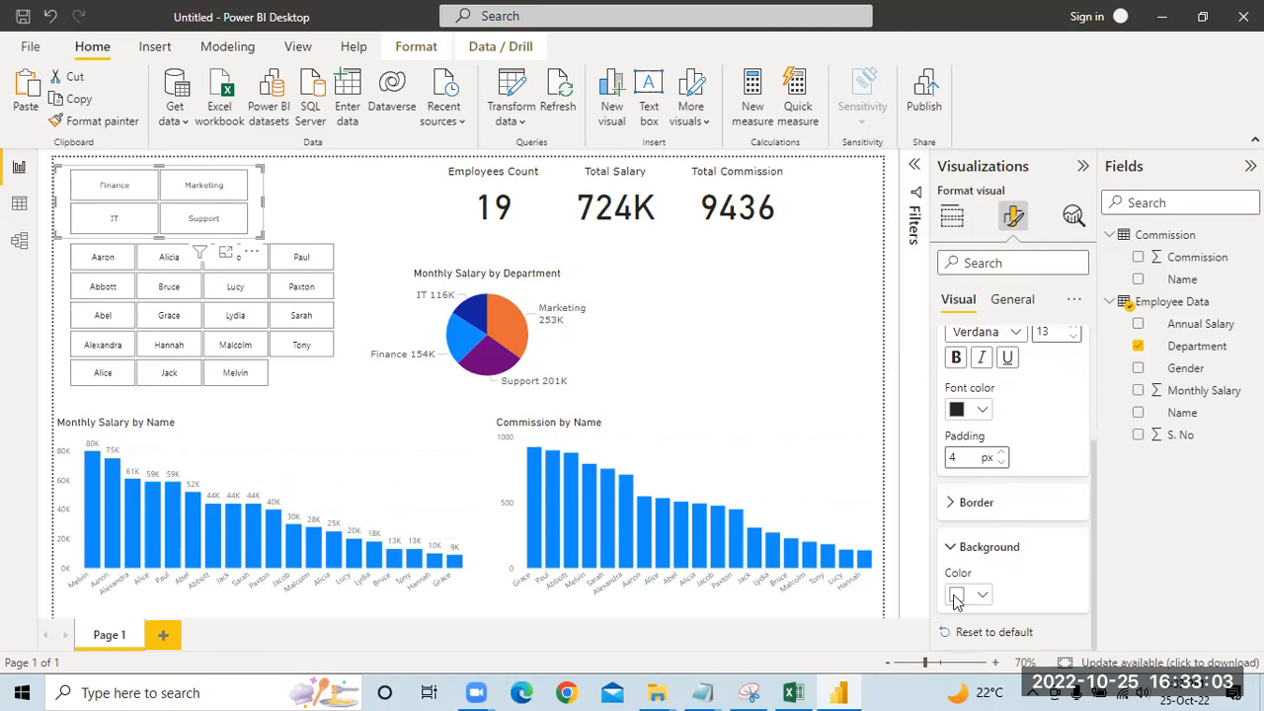
left_click(978, 593)
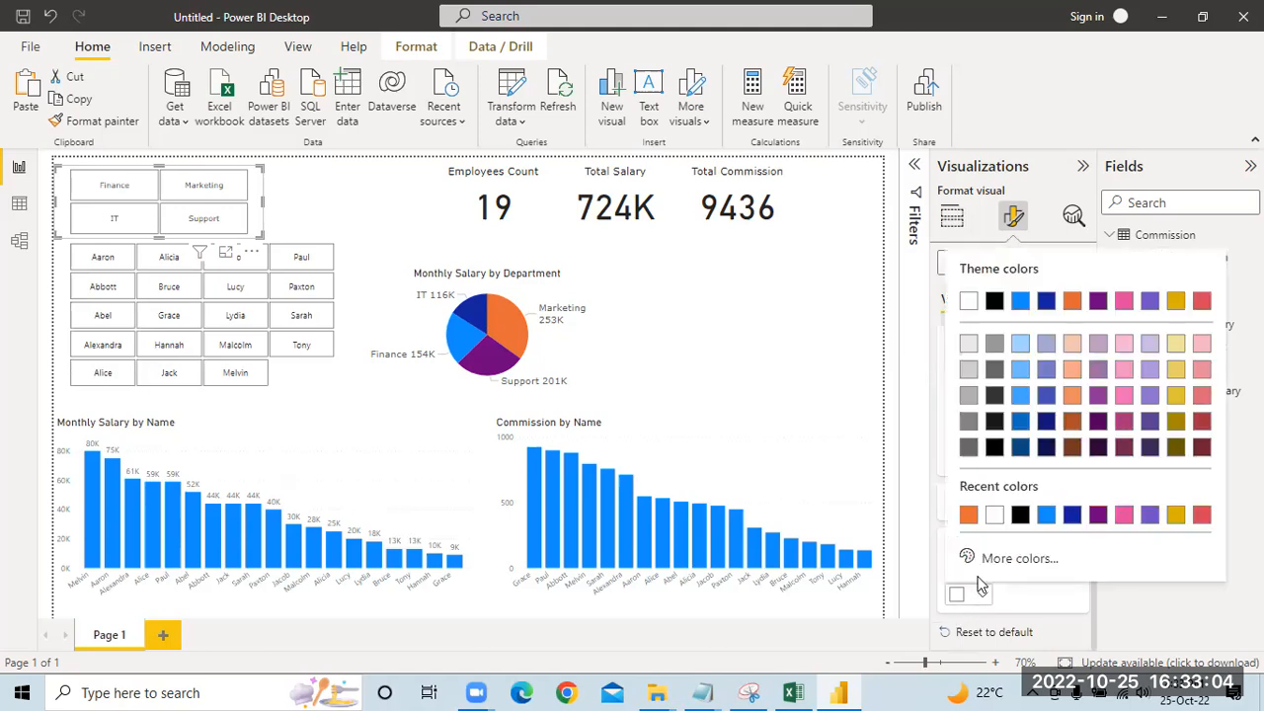
left_click(1021, 517)
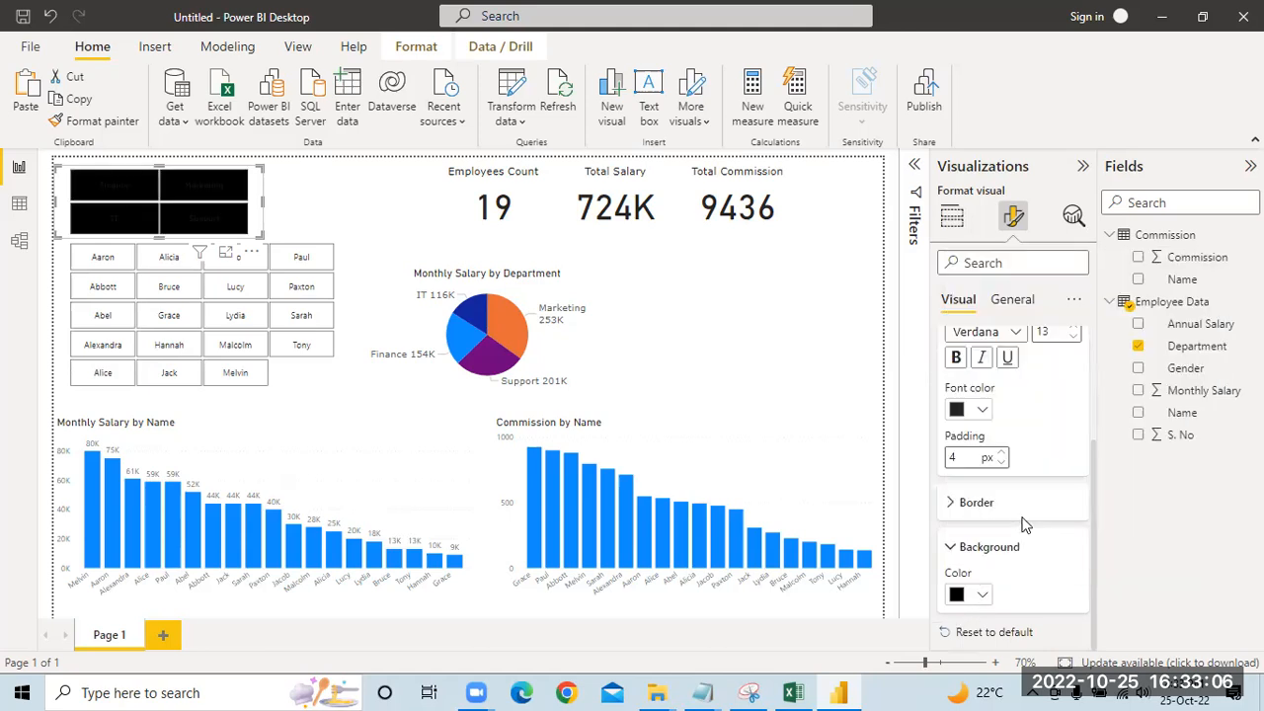
left_click(984, 596)
left_click(963, 363)
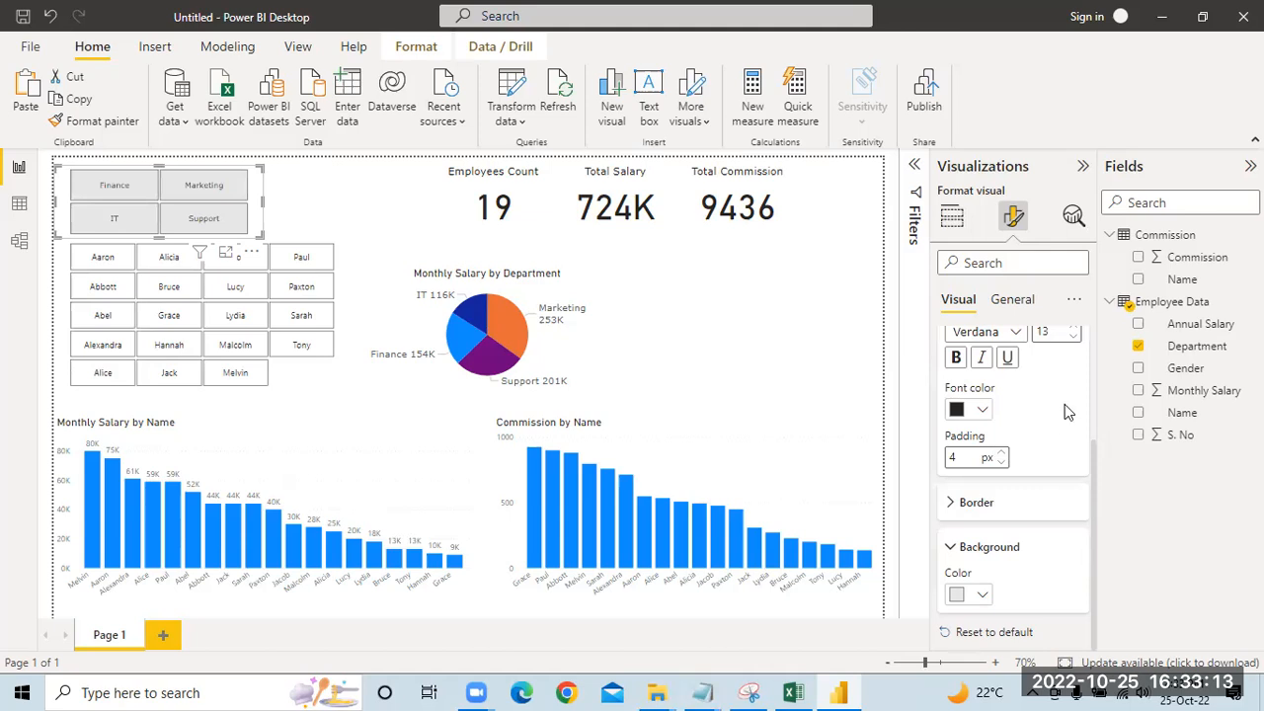
Step: Set the Department slicer's overall background effect colour to black, behind its light grey buttons
scroll(1067, 439, "up", 3)
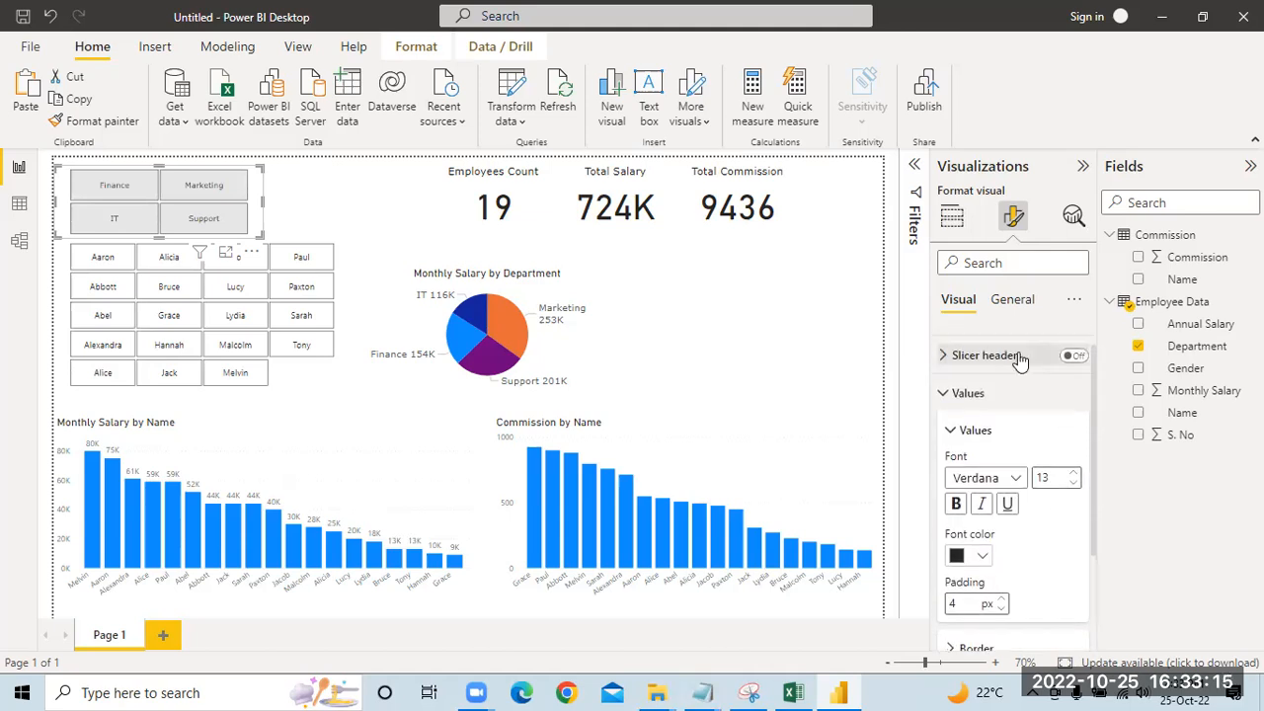
left_click(1025, 307)
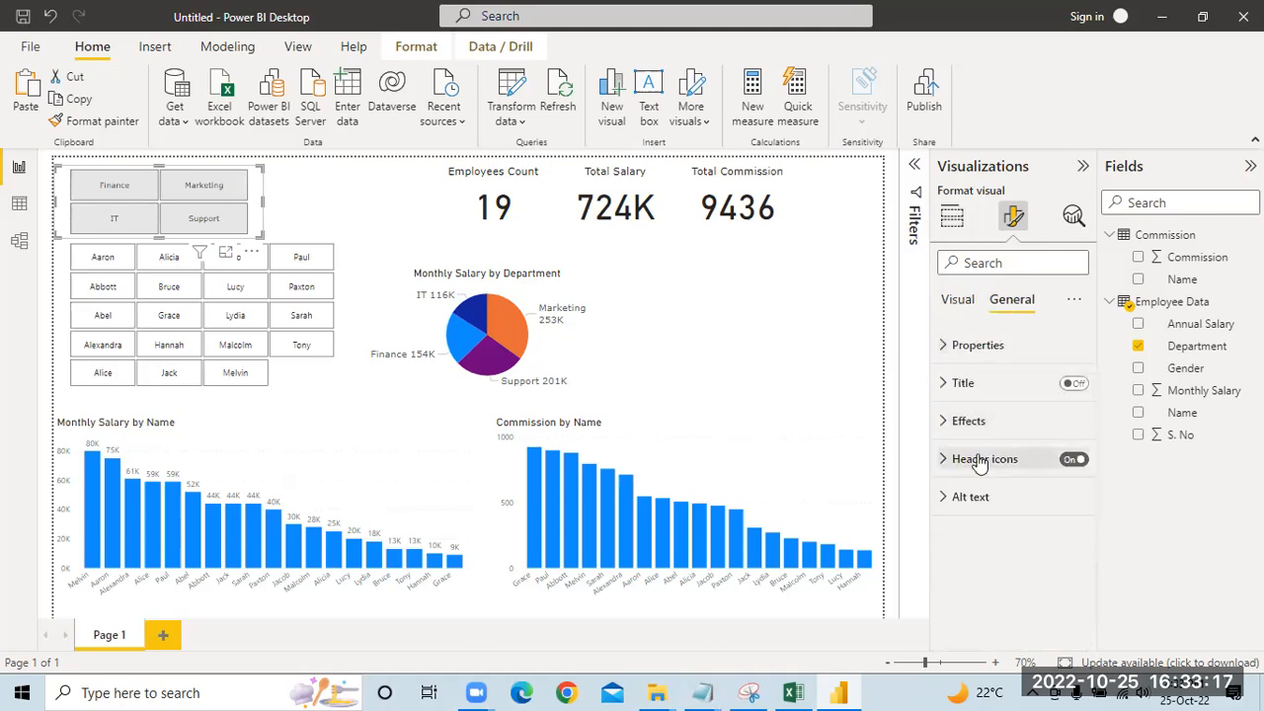
left_click(972, 348)
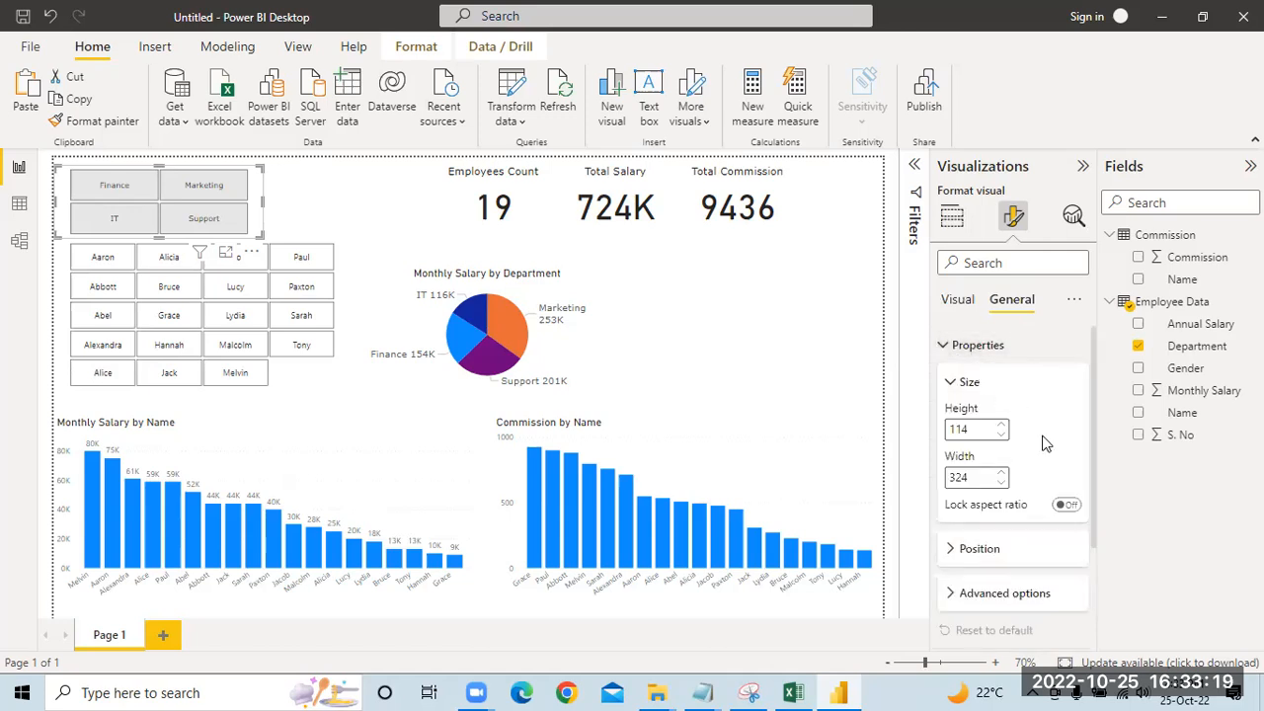
scroll(1023, 474, "down", 1)
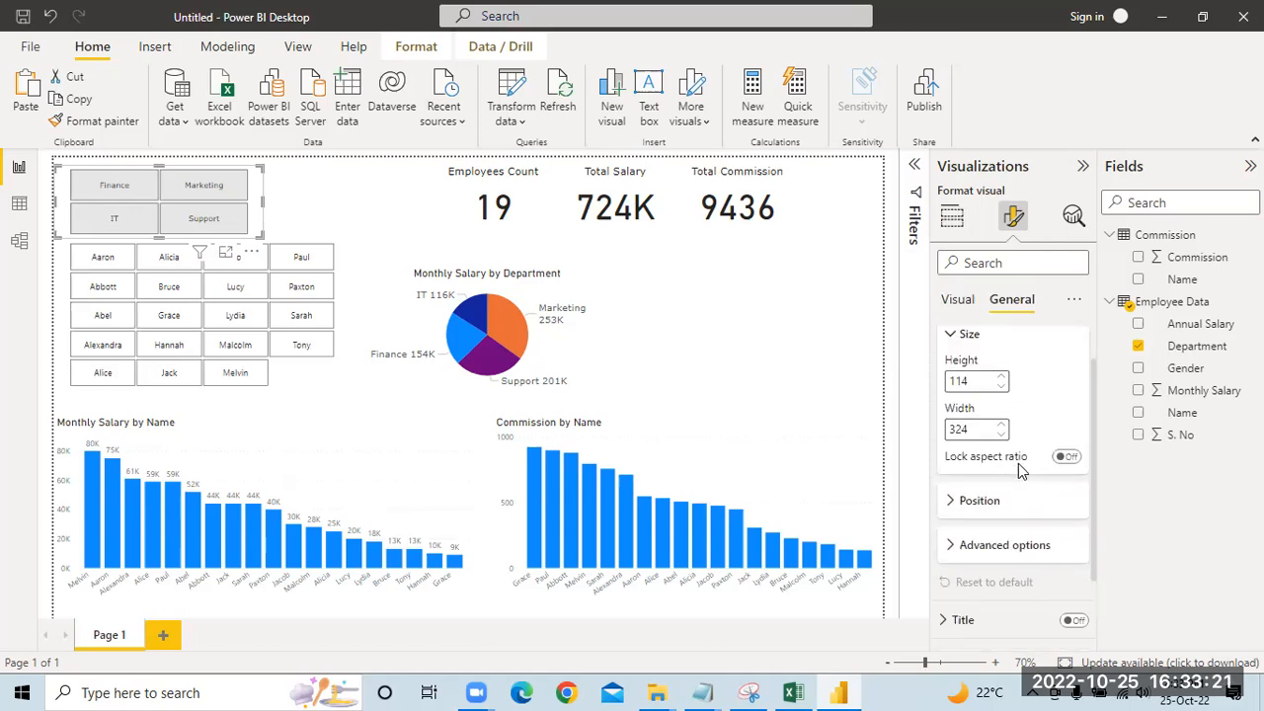
left_click(999, 553)
scroll(1022, 485, "up", 1)
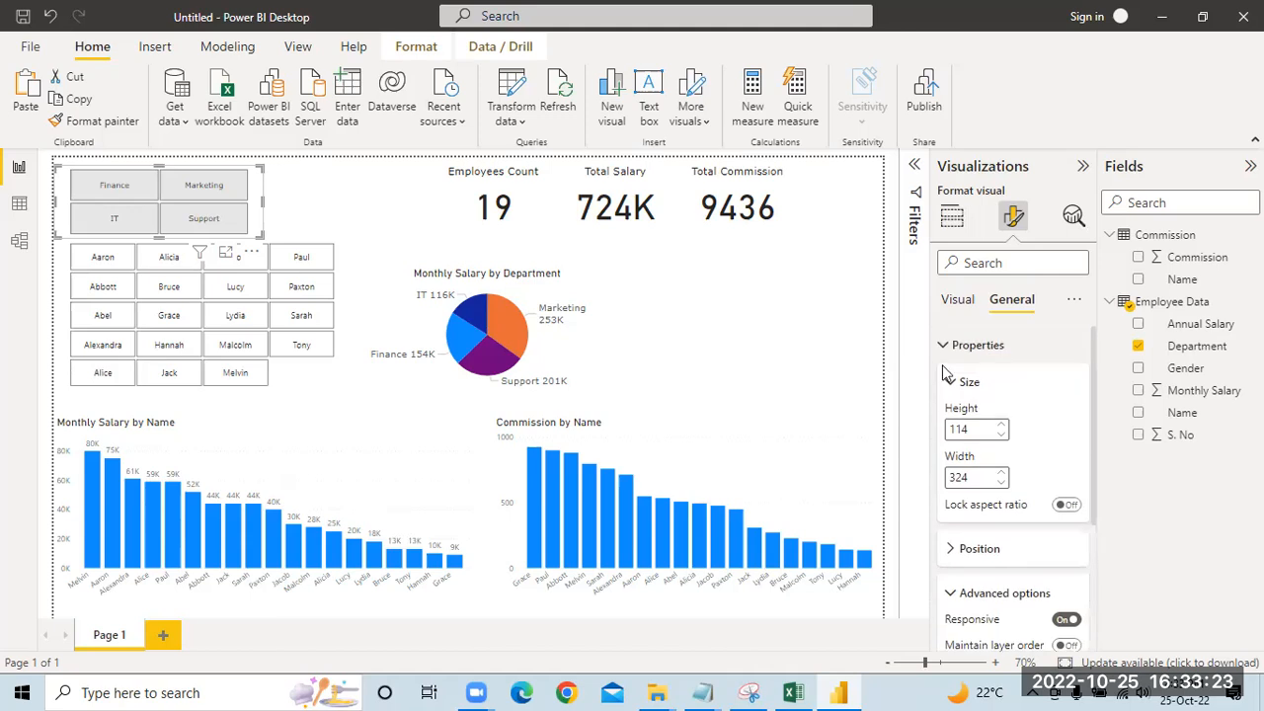
scroll(969, 558, "down", 4)
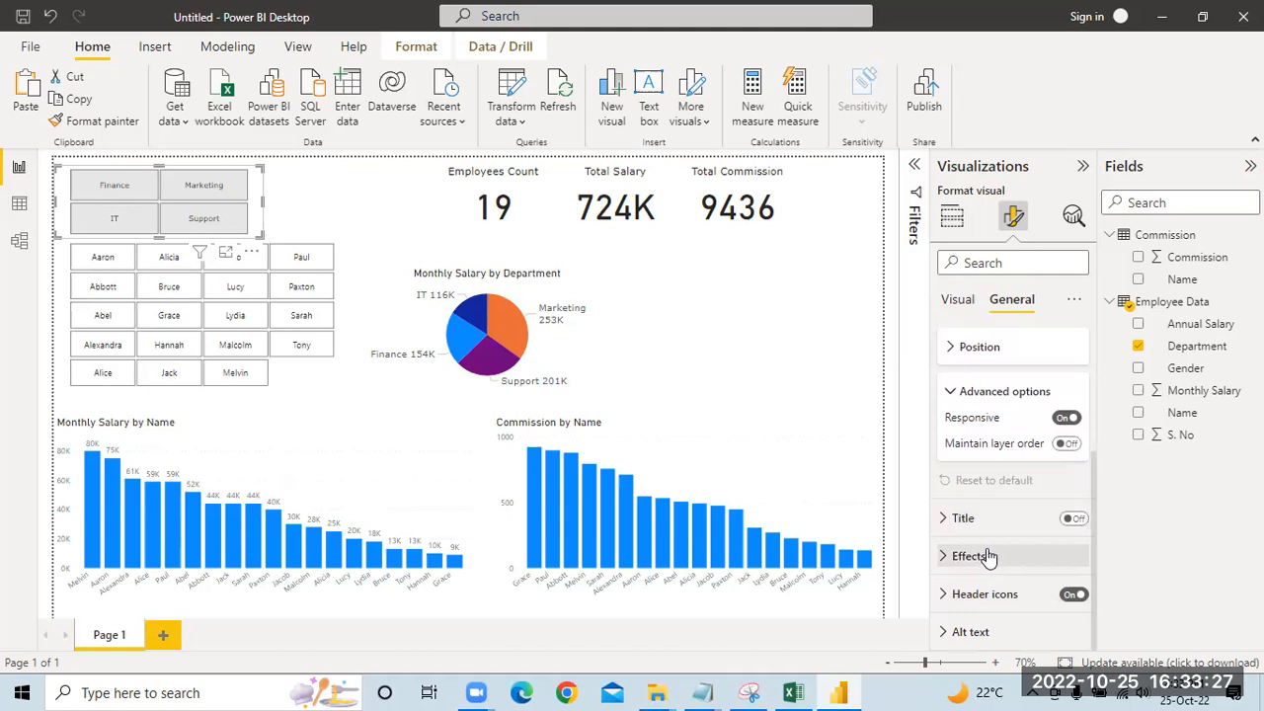
left_click(968, 556)
left_click(983, 397)
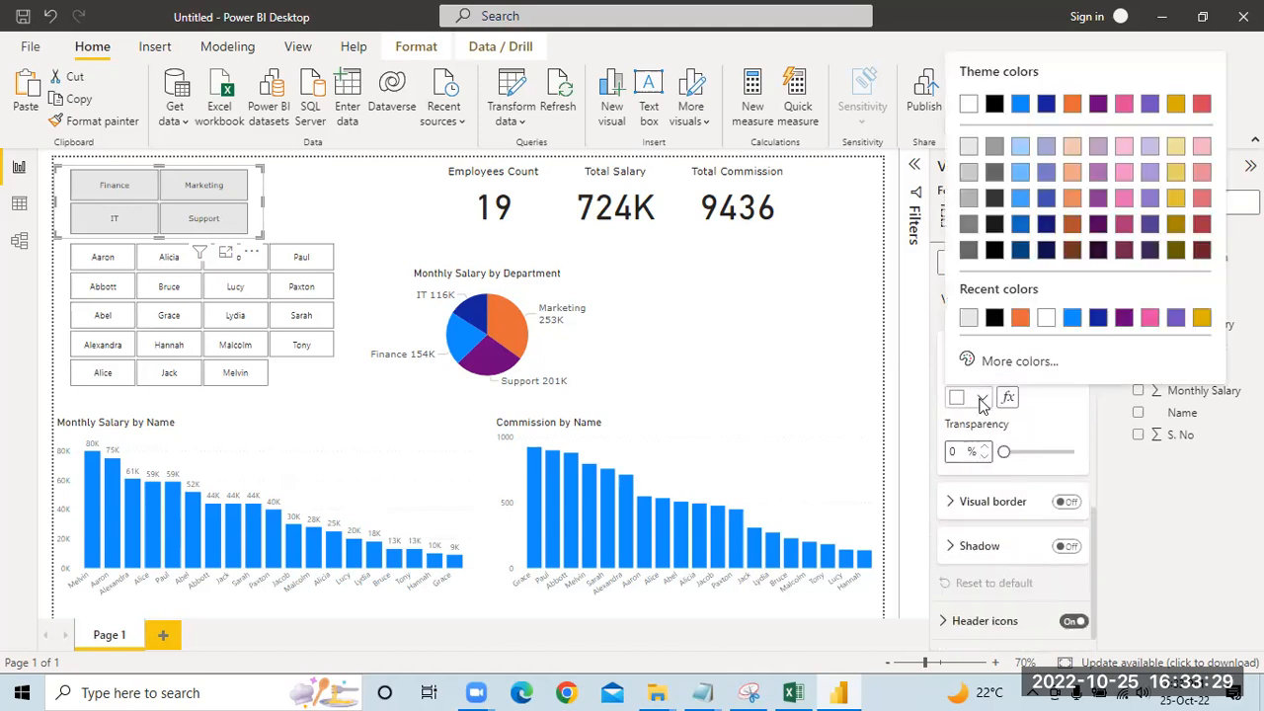
left_click(993, 318)
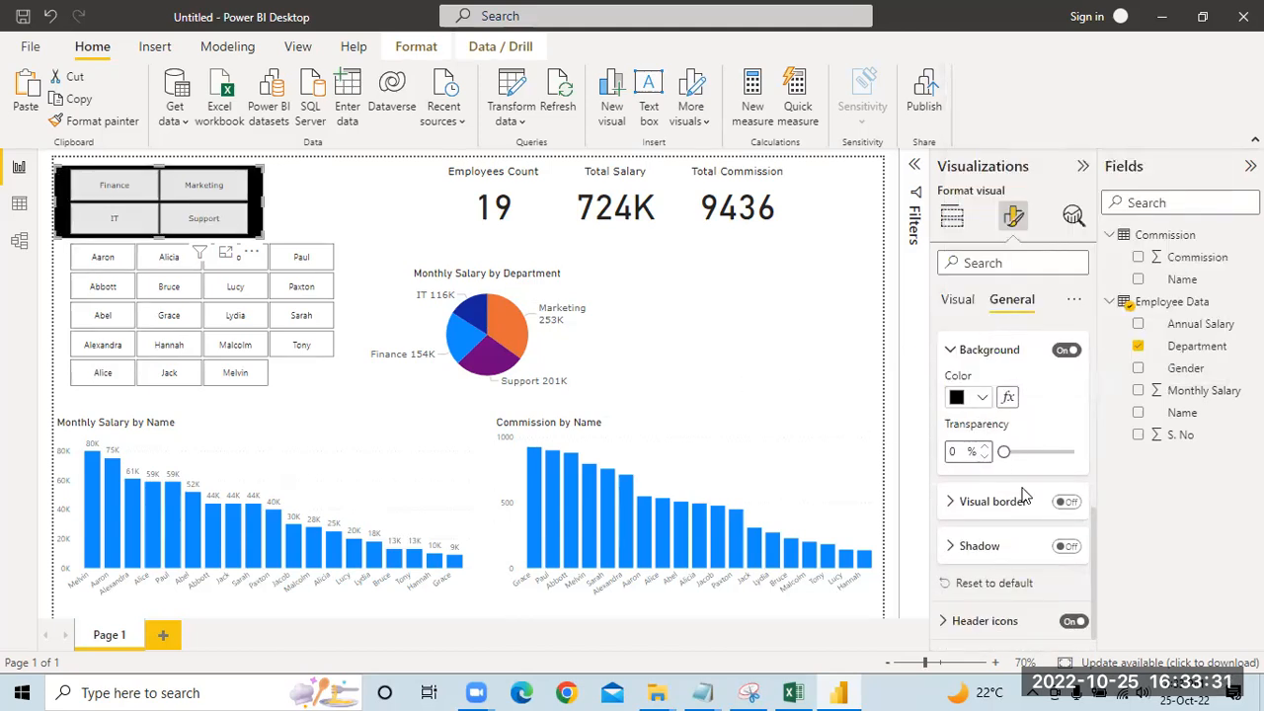
Step: Turn on the Department slicer's shadow, try gold as its colour, then set it to White, 10% darker
left_click(1067, 546)
left_click(952, 549)
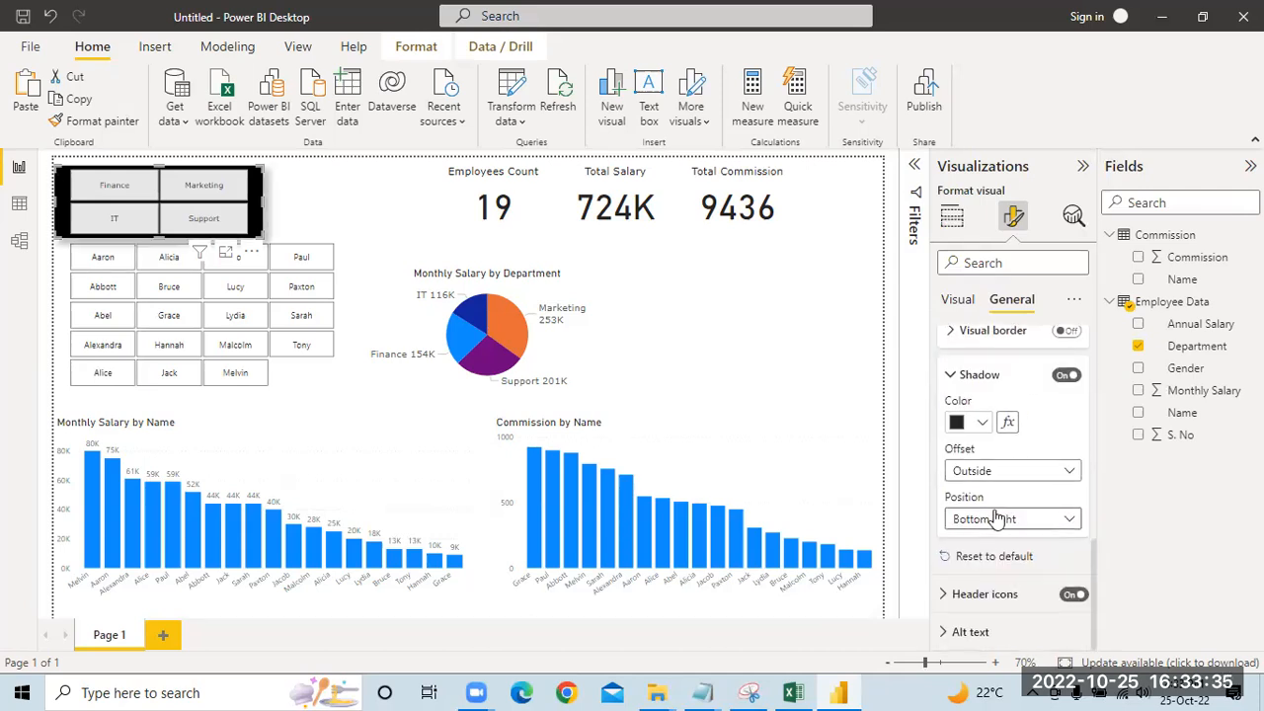
left_click(982, 427)
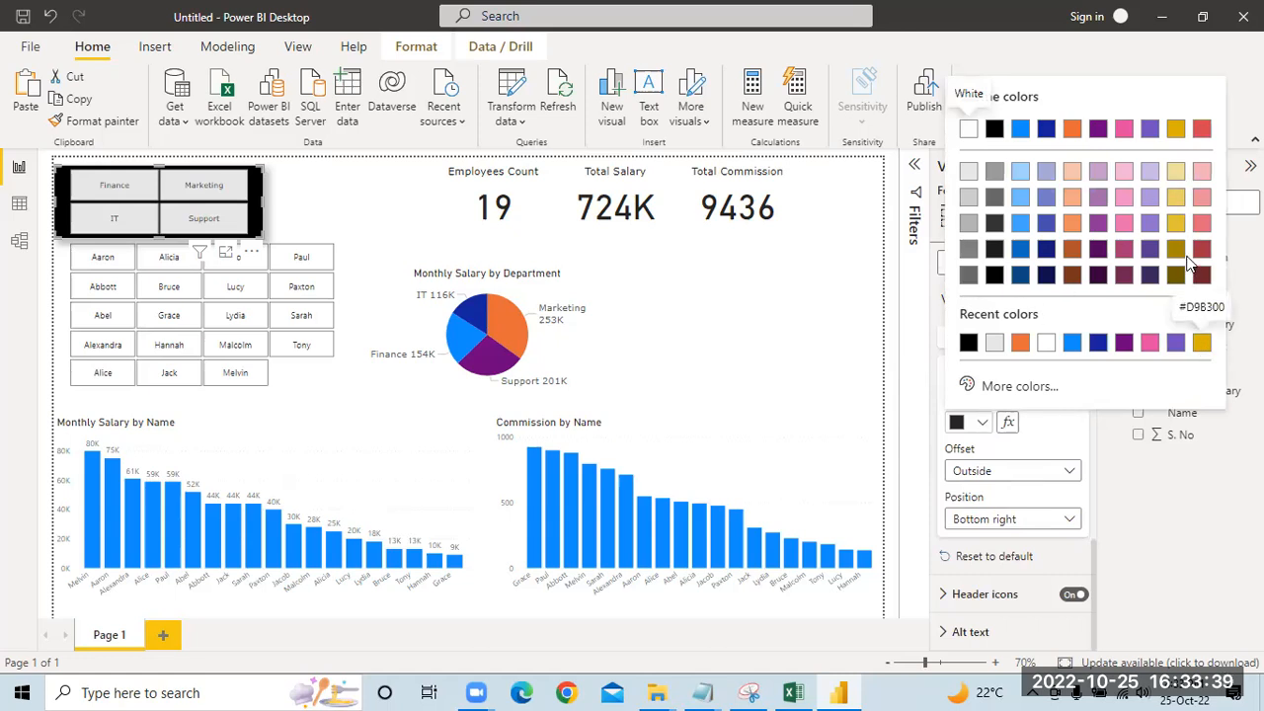
left_click(1175, 225)
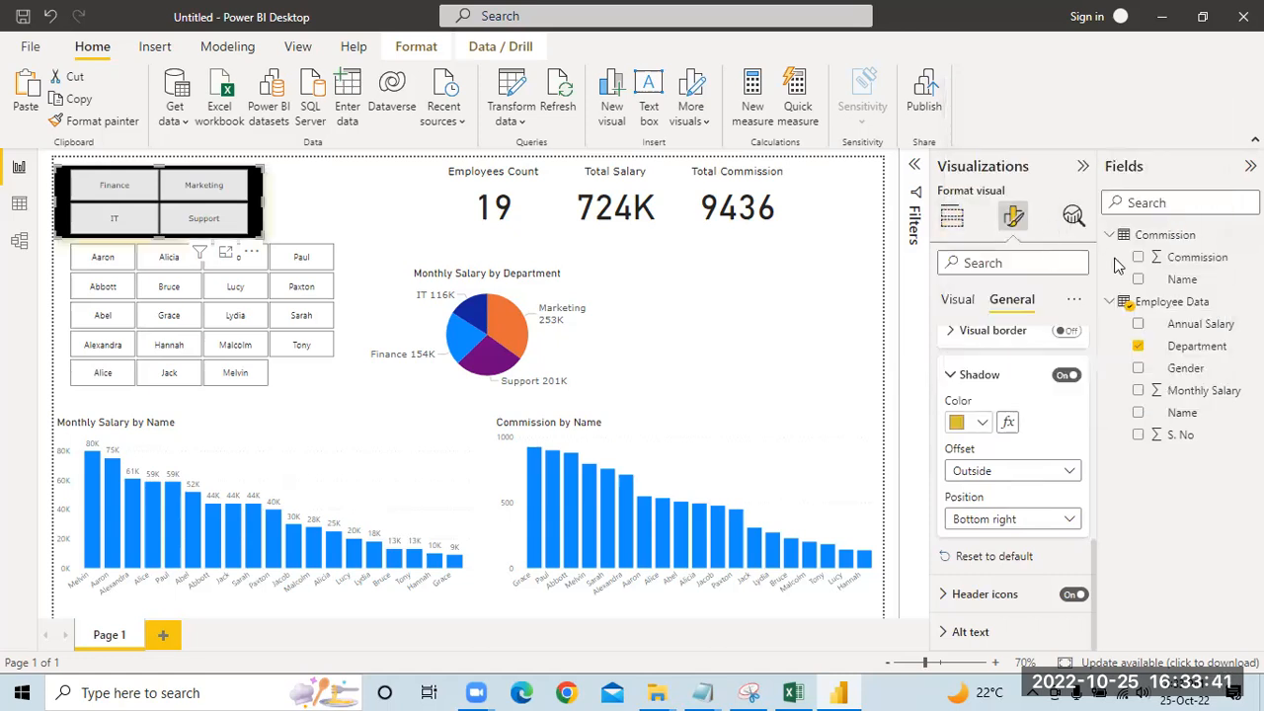
left_click(981, 424)
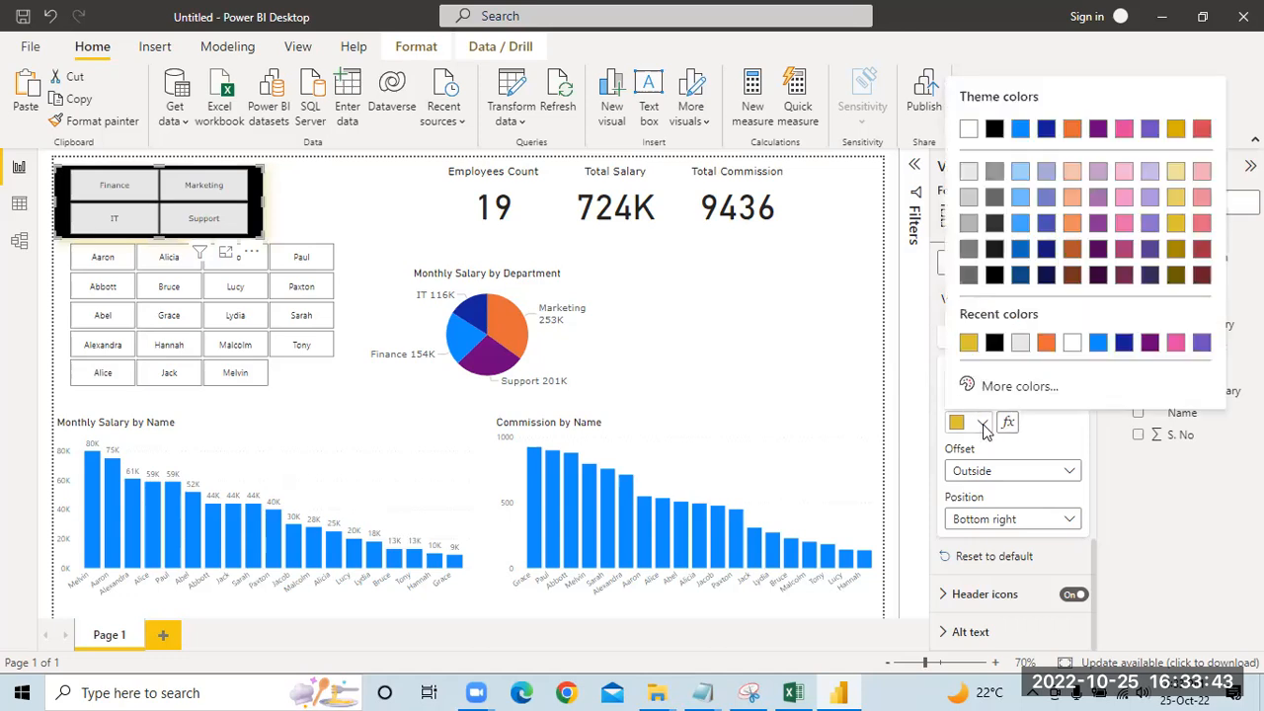
left_click(970, 172)
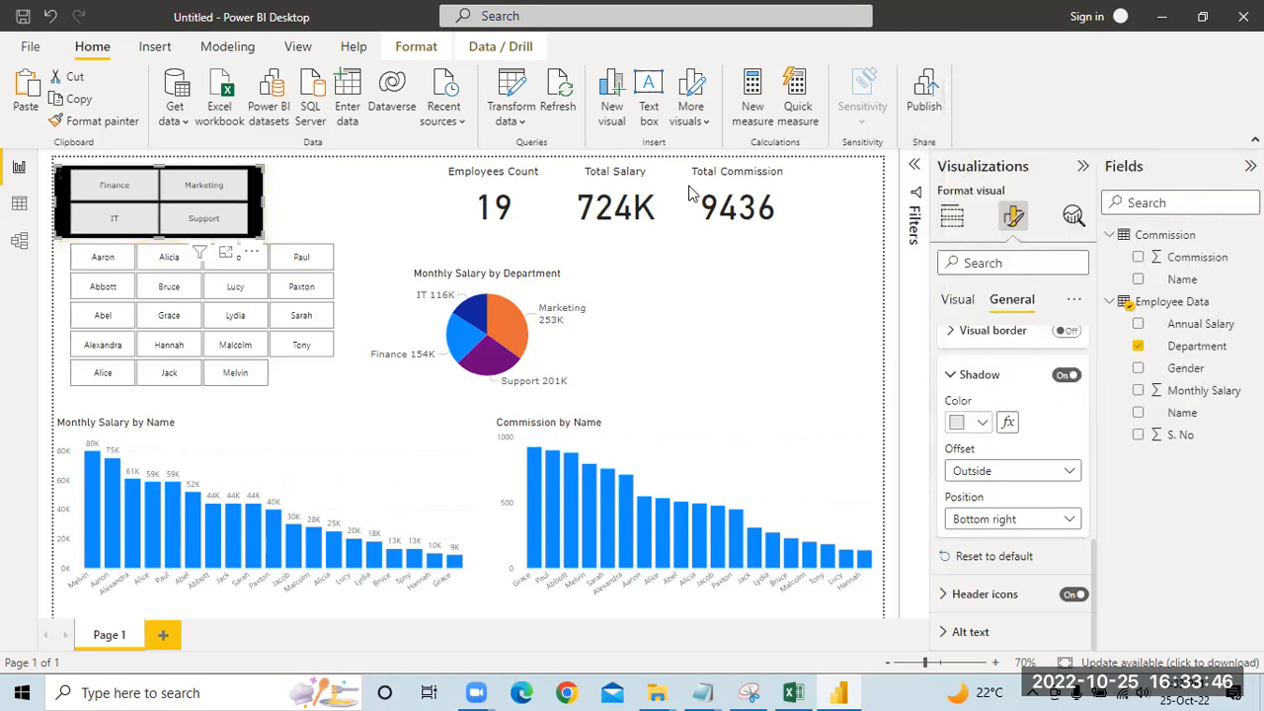
left_click(290, 194)
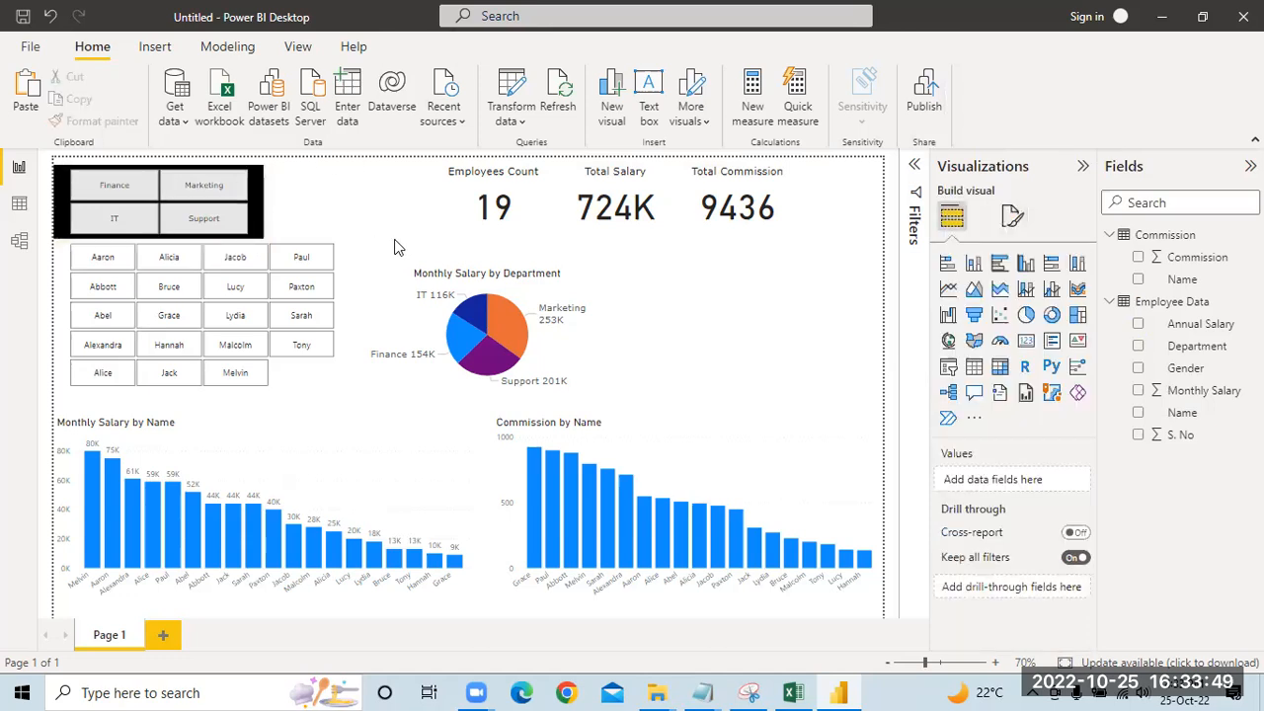
Step: Format the Department slicer's values in bold dark red text at font size 12
left_click(259, 190)
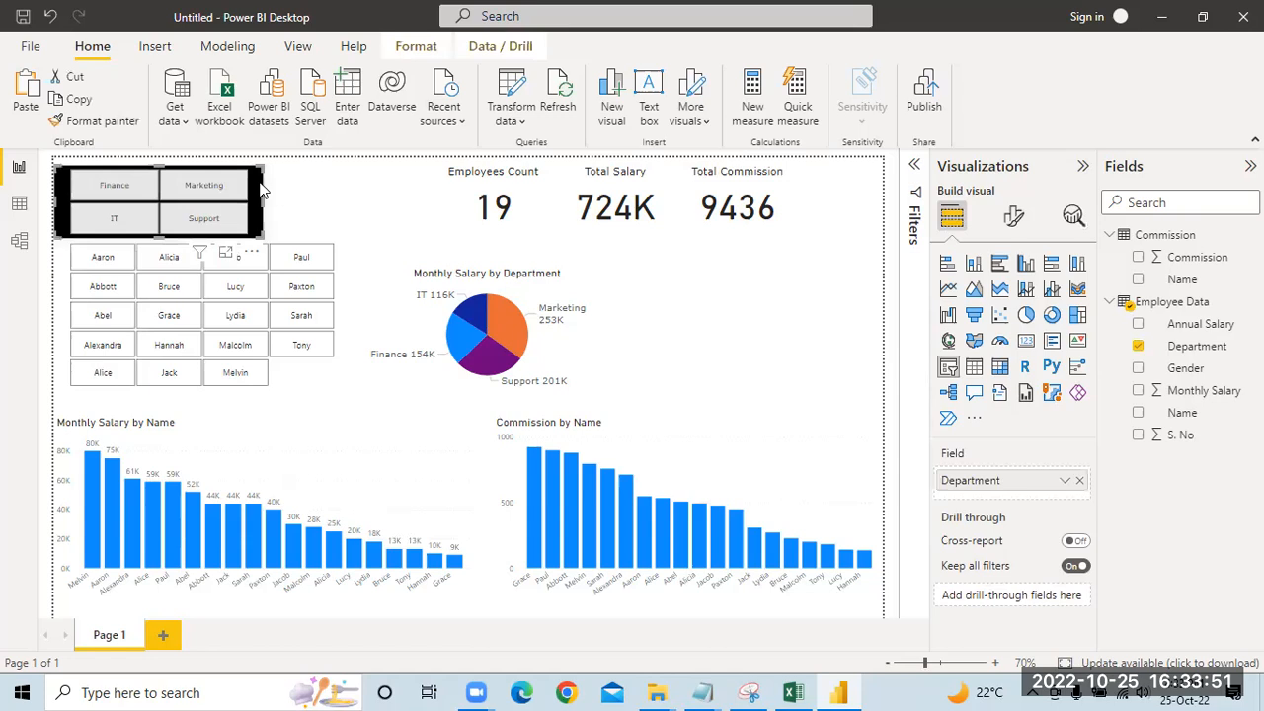
left_click(1013, 217)
left_click(1000, 345)
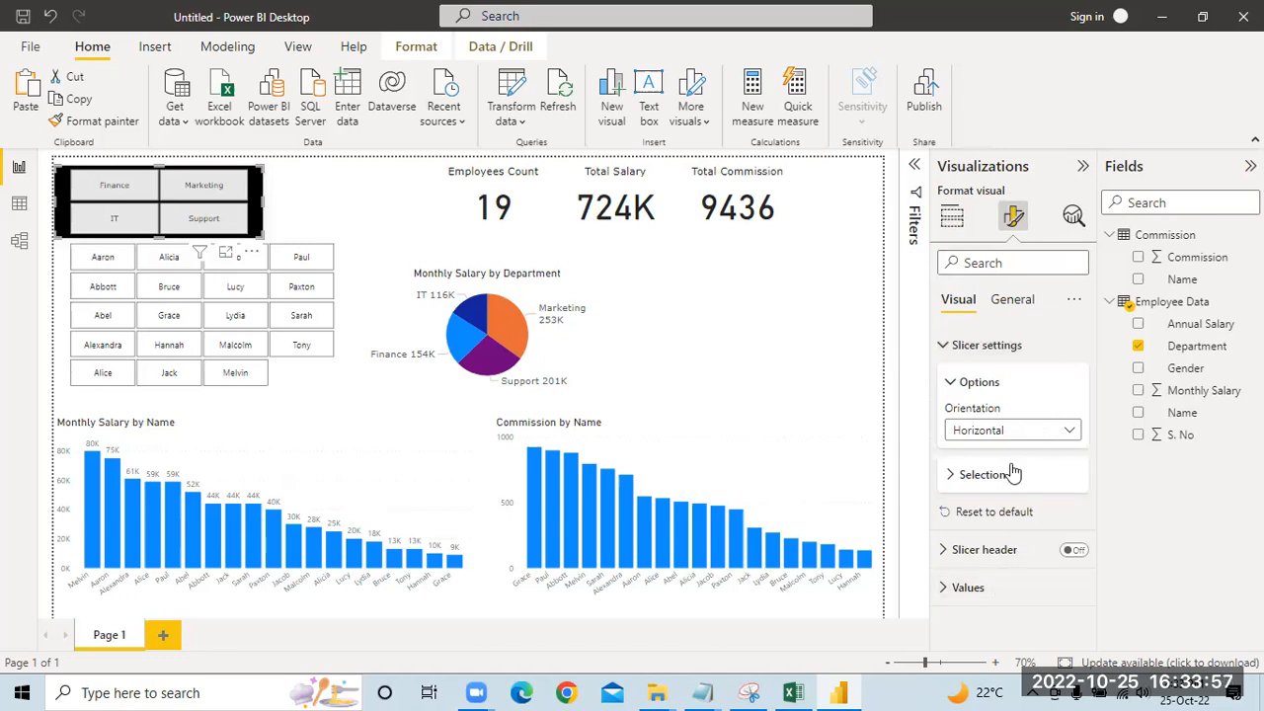
left_click(1017, 302)
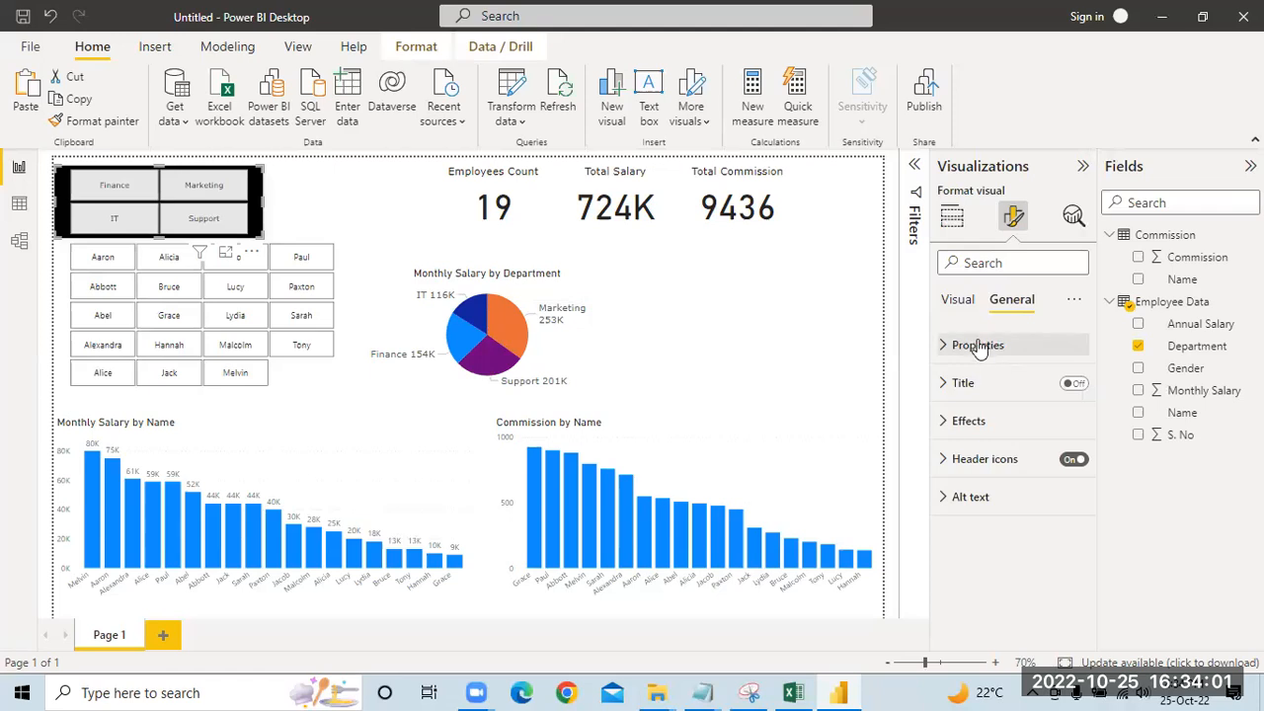
left_click(958, 301)
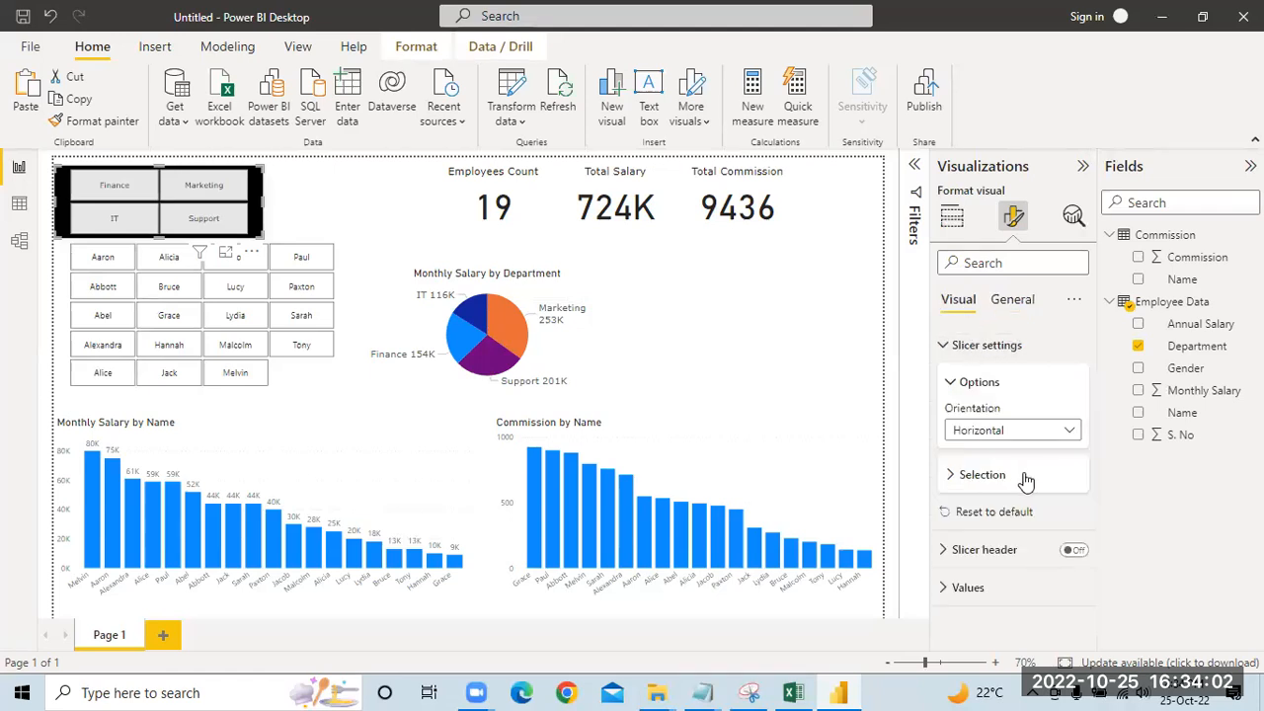
left_click(968, 587)
scroll(1018, 531, "down", 3)
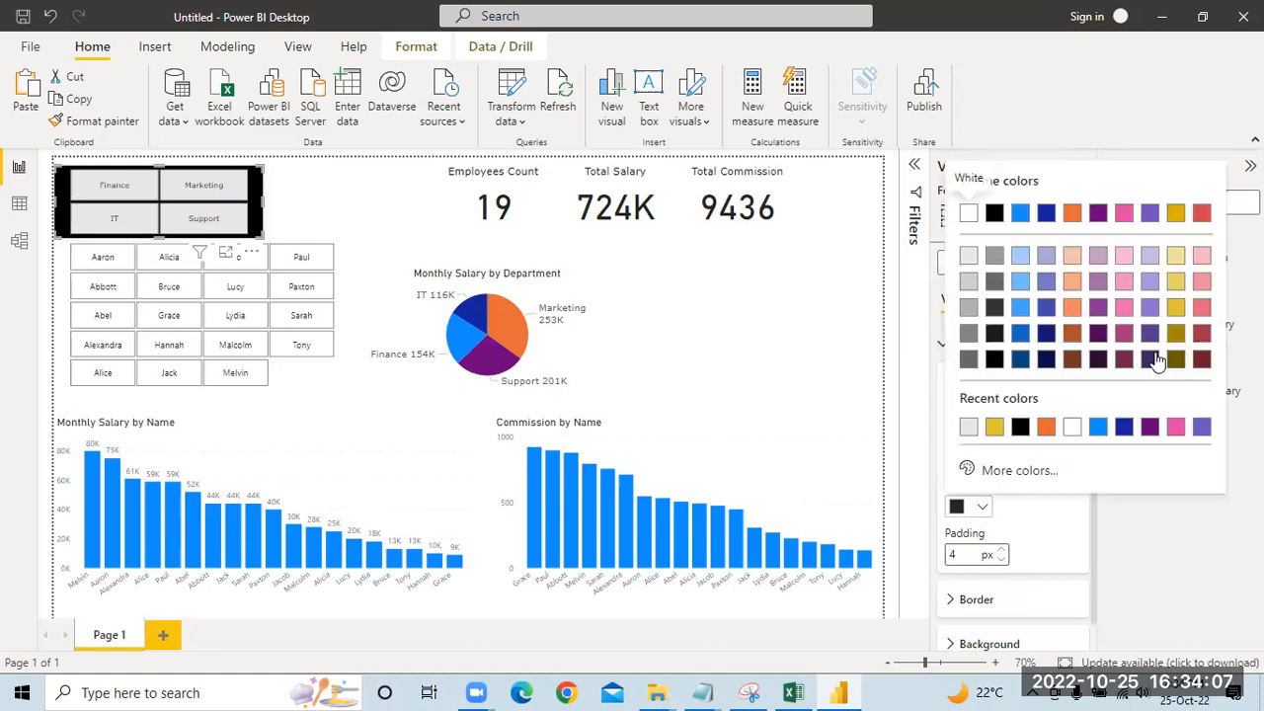
left_click(1203, 338)
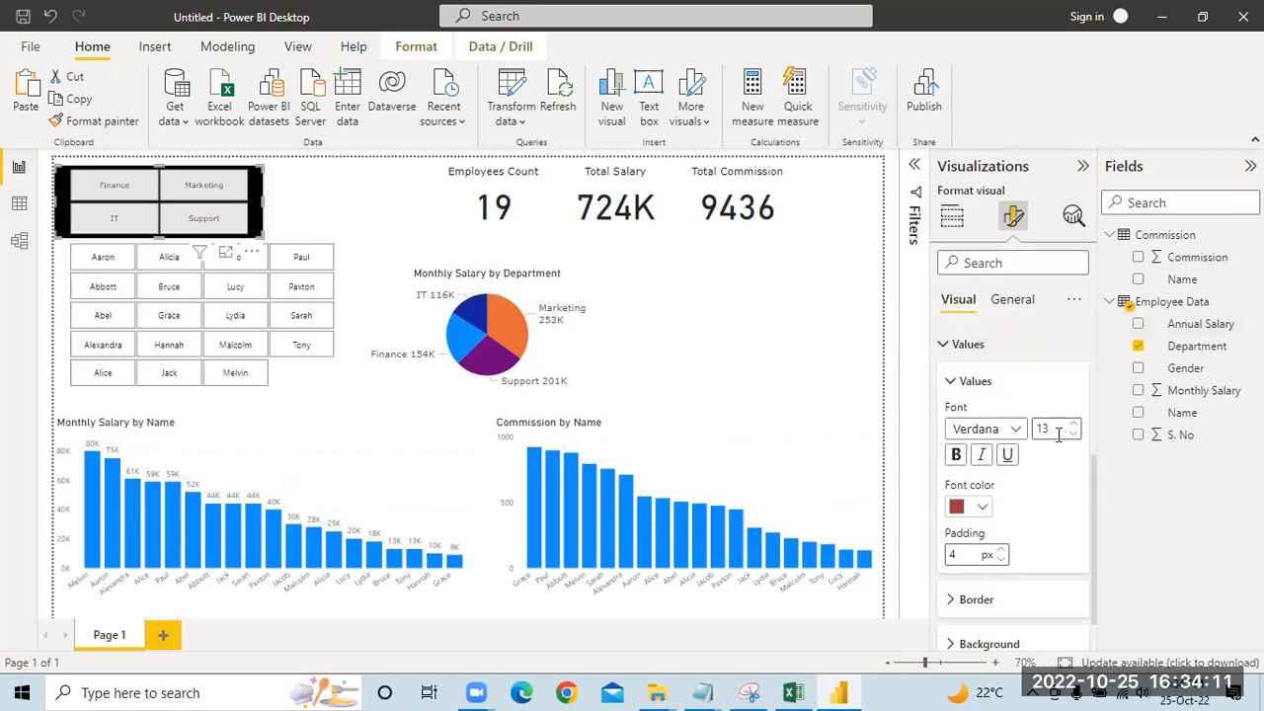
left_click(957, 455)
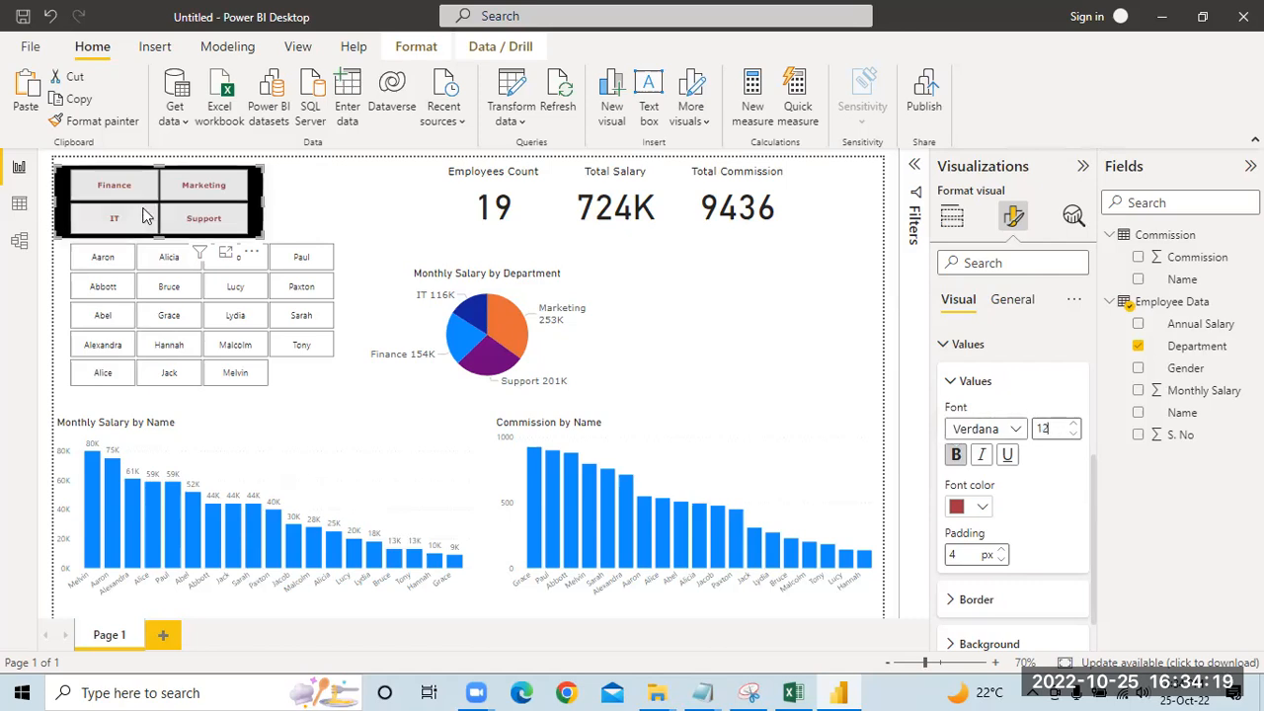
left_click(296, 197)
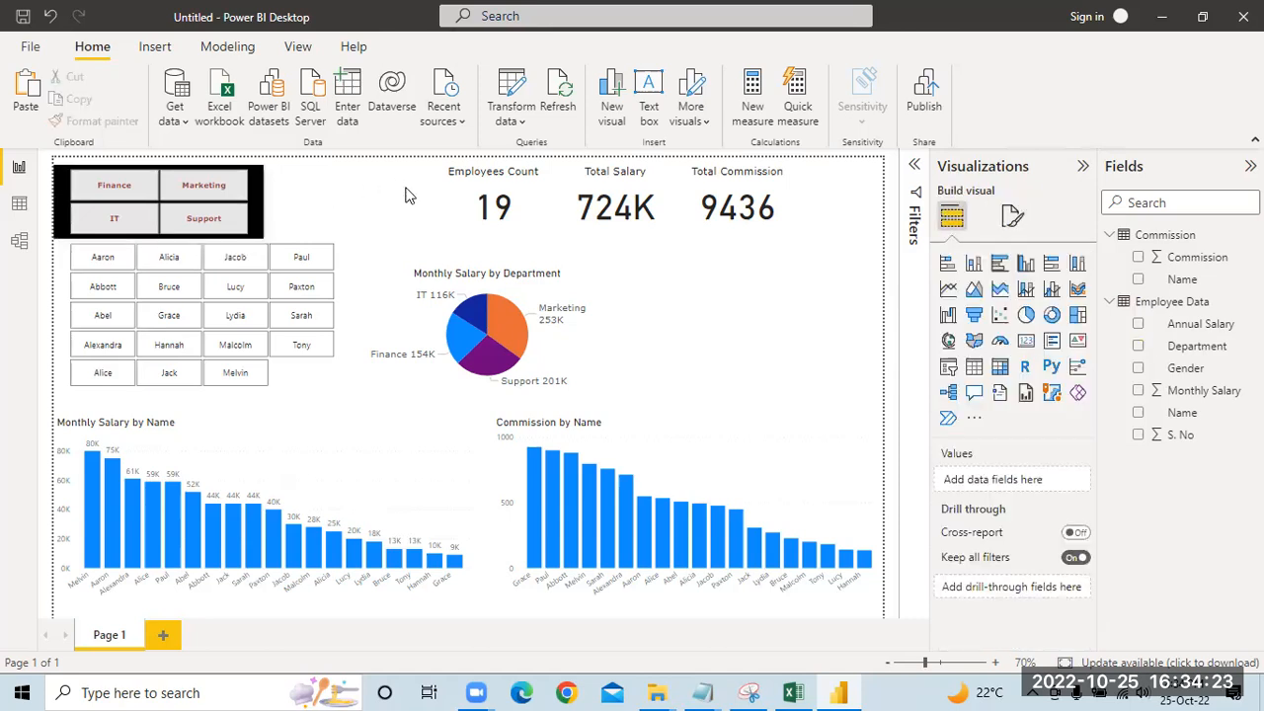
Step: Add a slicer for the Gender field and reduce its height to fit the two options
left_click(949, 367)
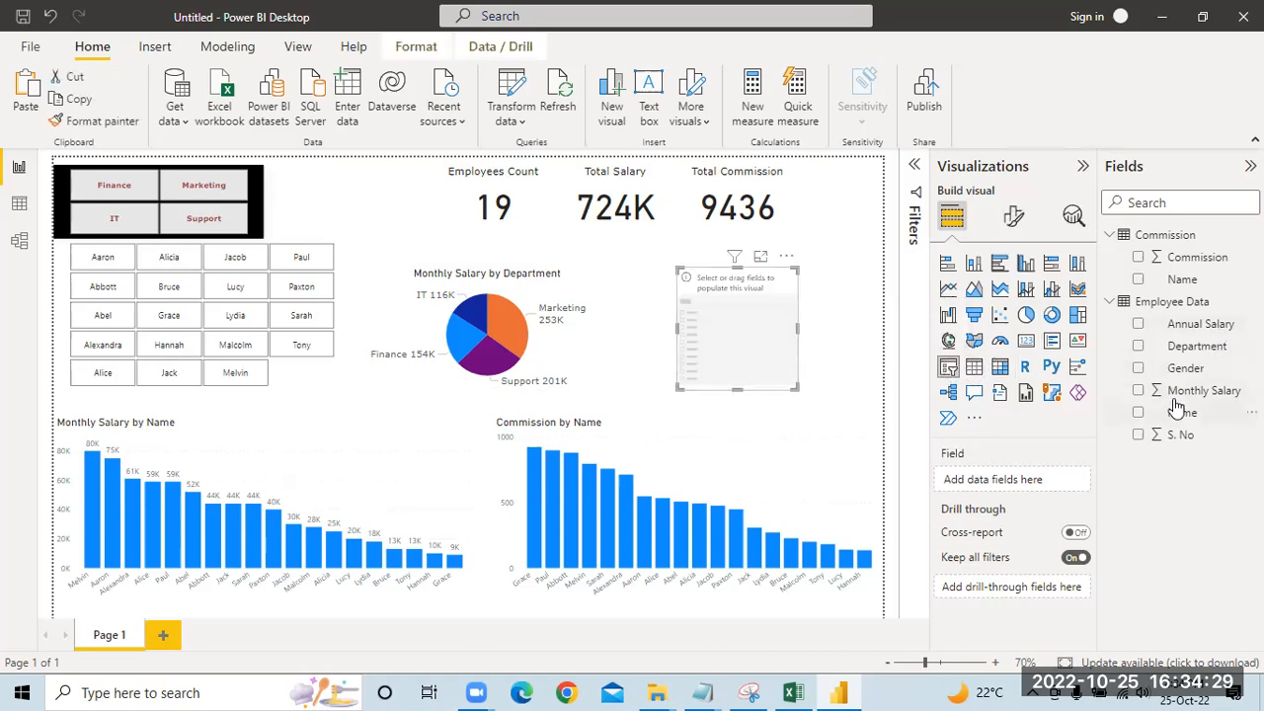
left_click_drag(1182, 367, 1022, 482)
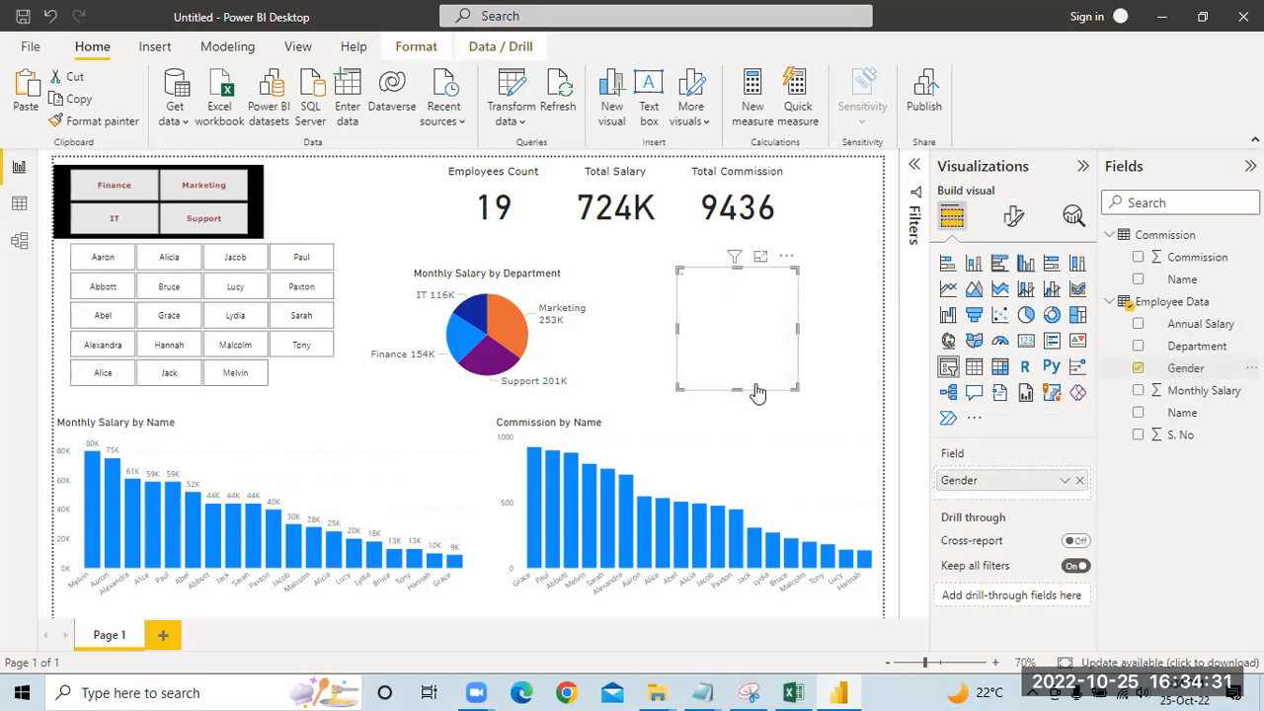
left_click_drag(796, 385, 810, 327)
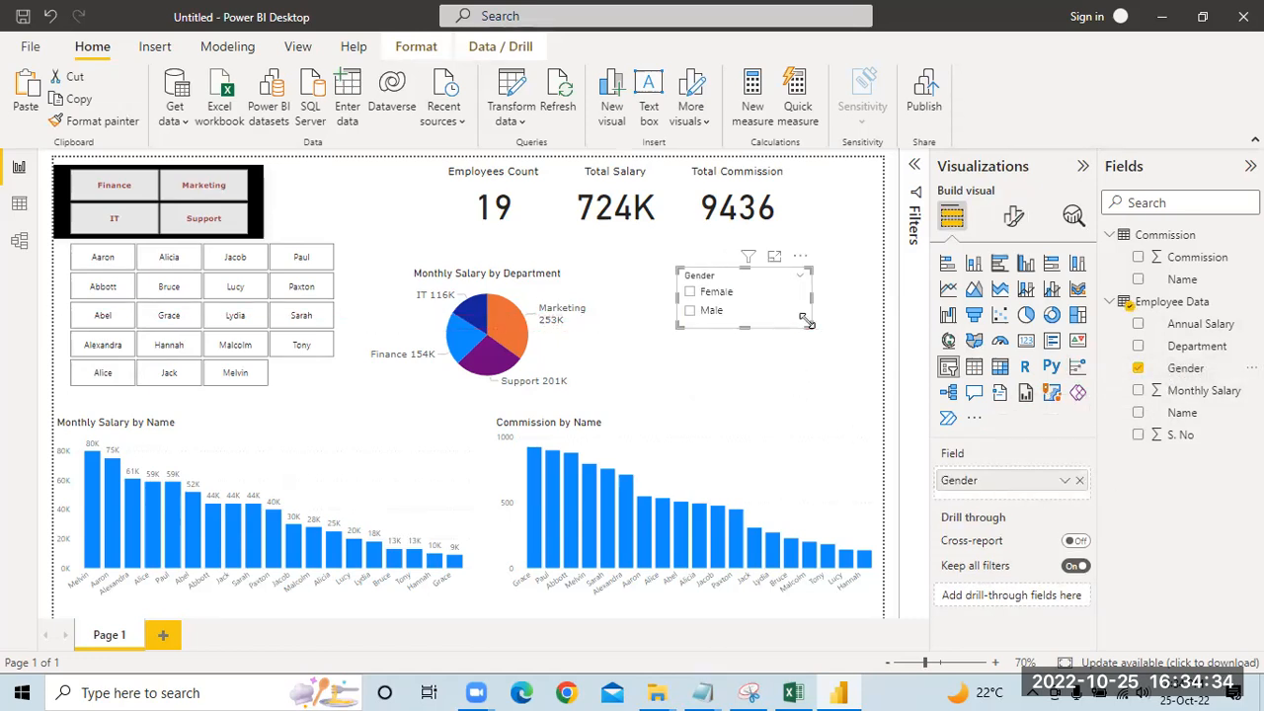
Step: Set the Gender slicer's orientation to Horizontal and place it beside the Department slicer
left_click(1014, 218)
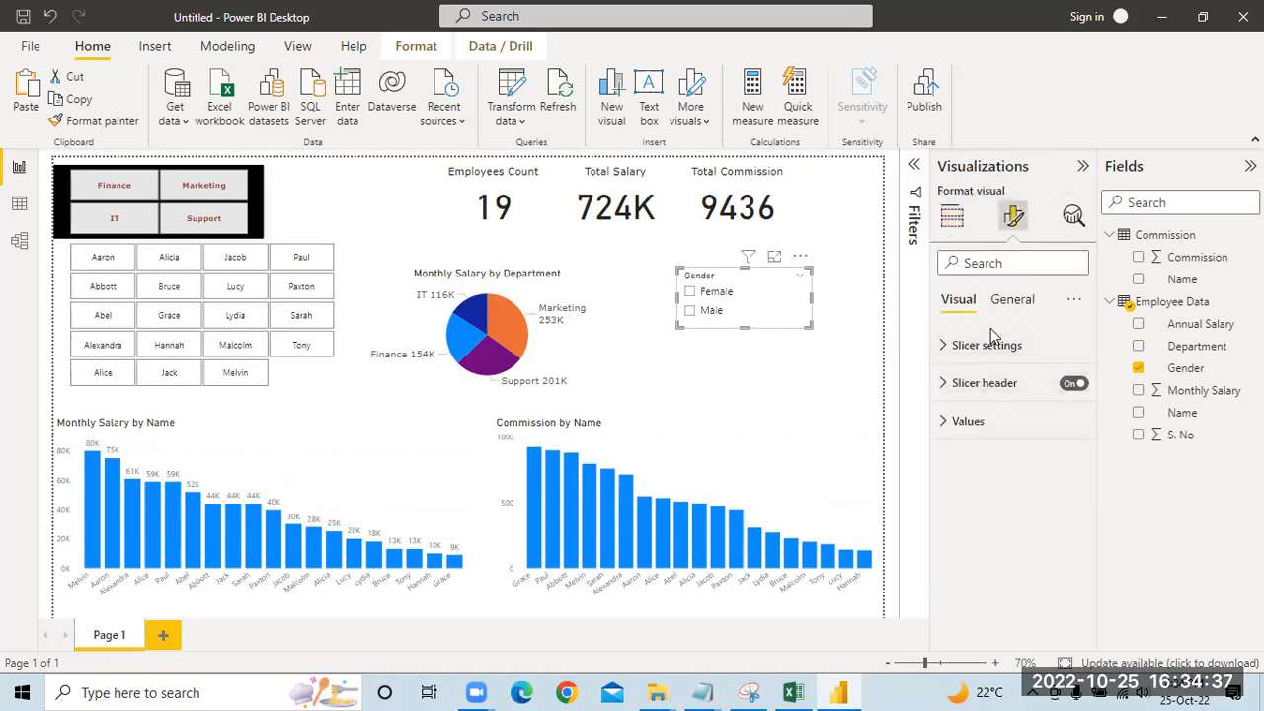
left_click(992, 346)
left_click(987, 459)
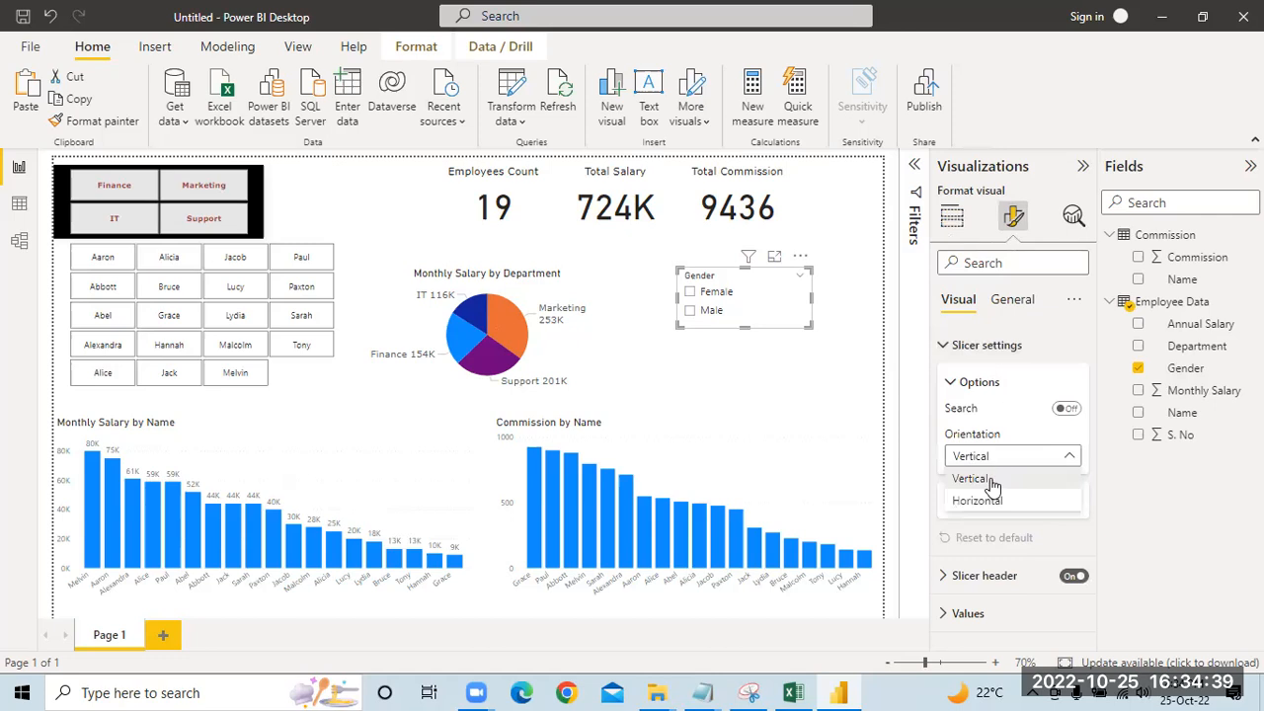
left_click(988, 501)
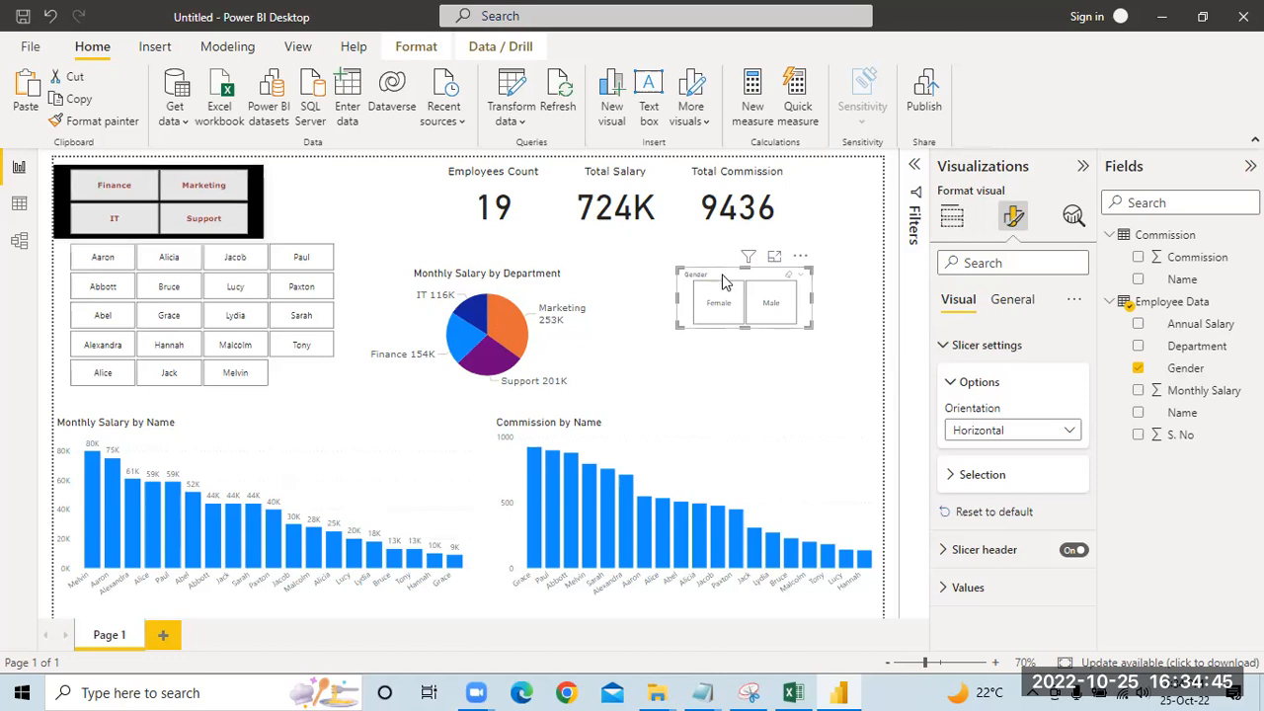
left_click_drag(711, 275, 312, 185)
Step: Copy the Department slicer's formatting onto the Gender slicer with Format painter
left_click(259, 184)
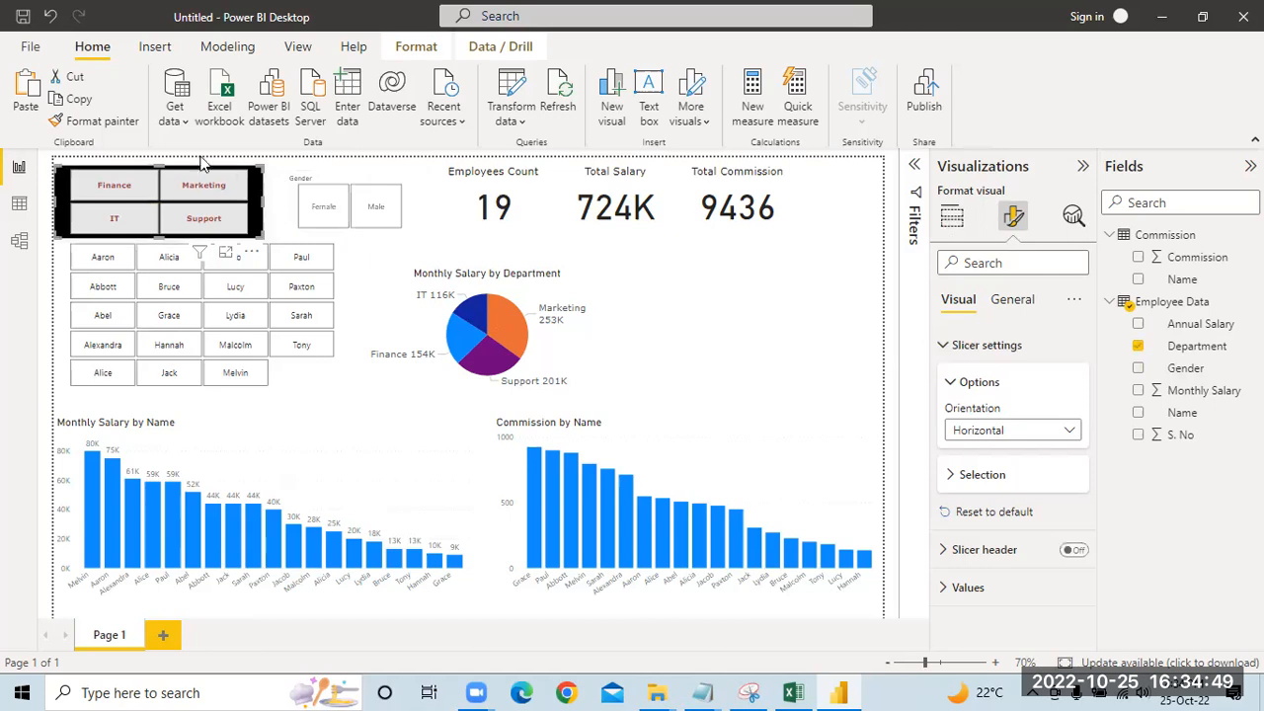
left_click(91, 126)
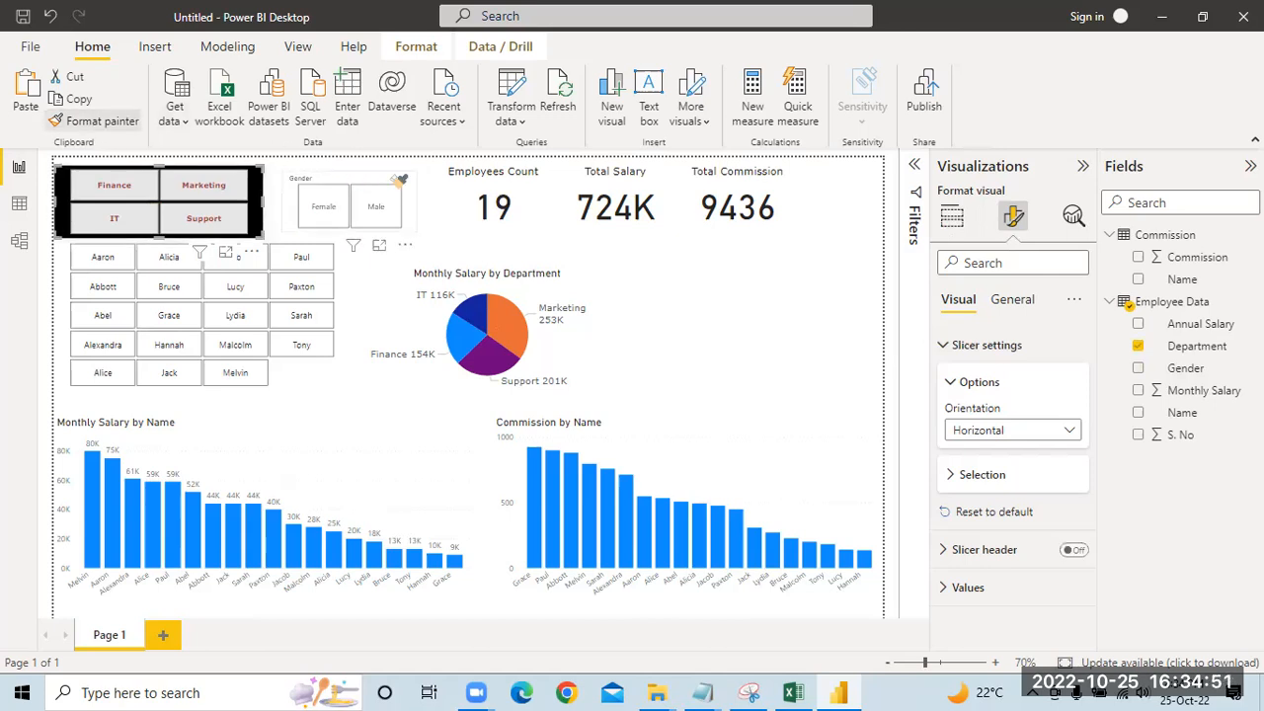
left_click(374, 178)
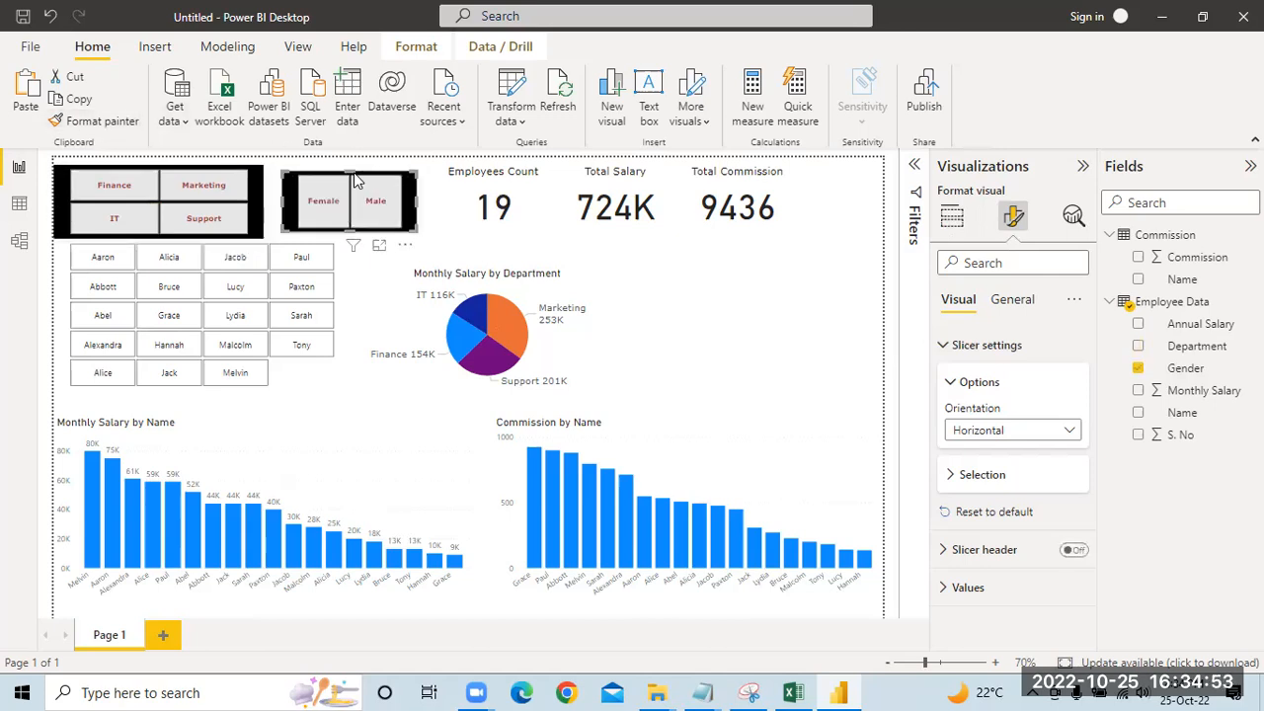
Step: Enlarge the Gender slicer to the Department slicer's height with Female above Male, and compare it with the reference dashboard in Snipping Tool
left_click_drag(420, 204, 439, 204)
left_click_drag(322, 185, 321, 179)
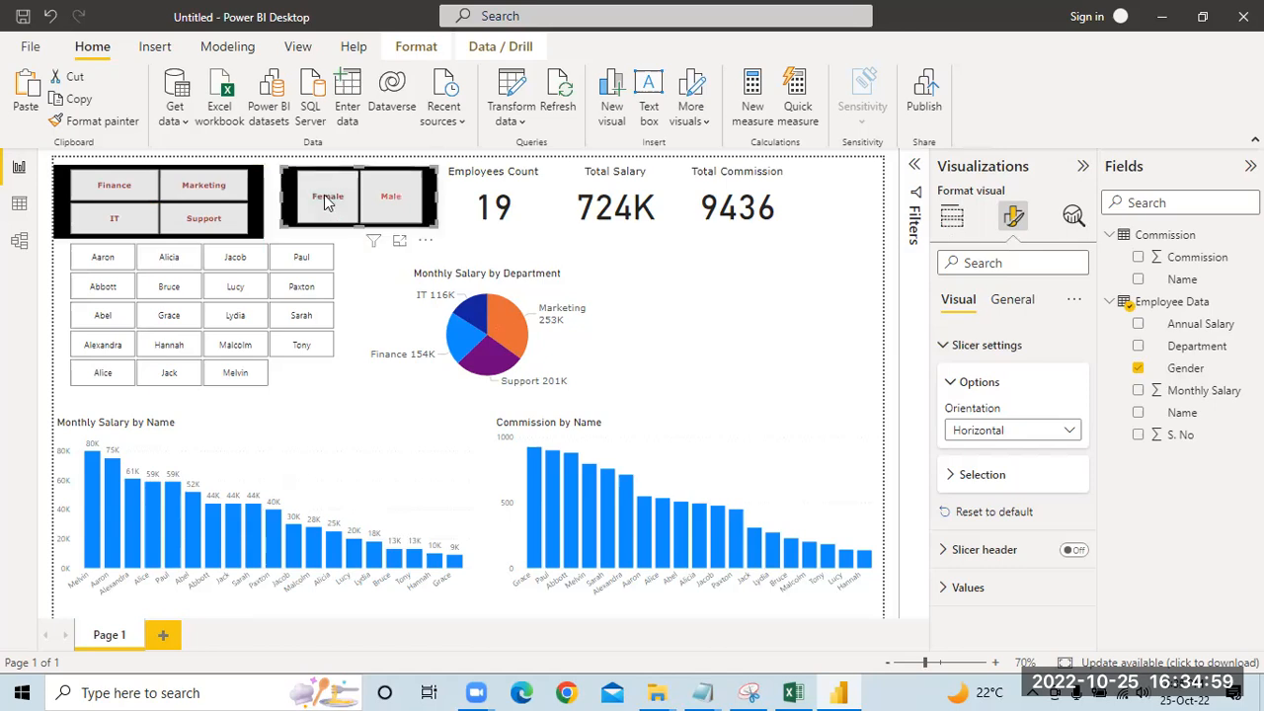
left_click_drag(355, 231, 356, 239)
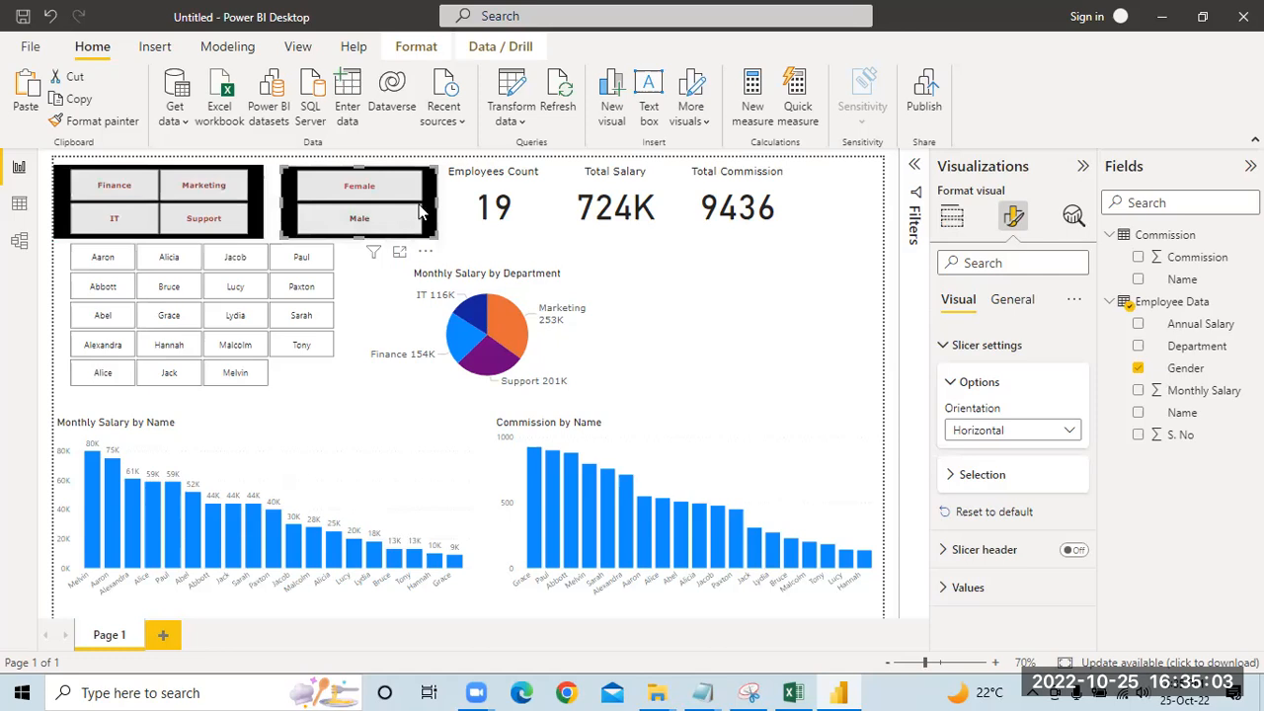
left_click(750, 692)
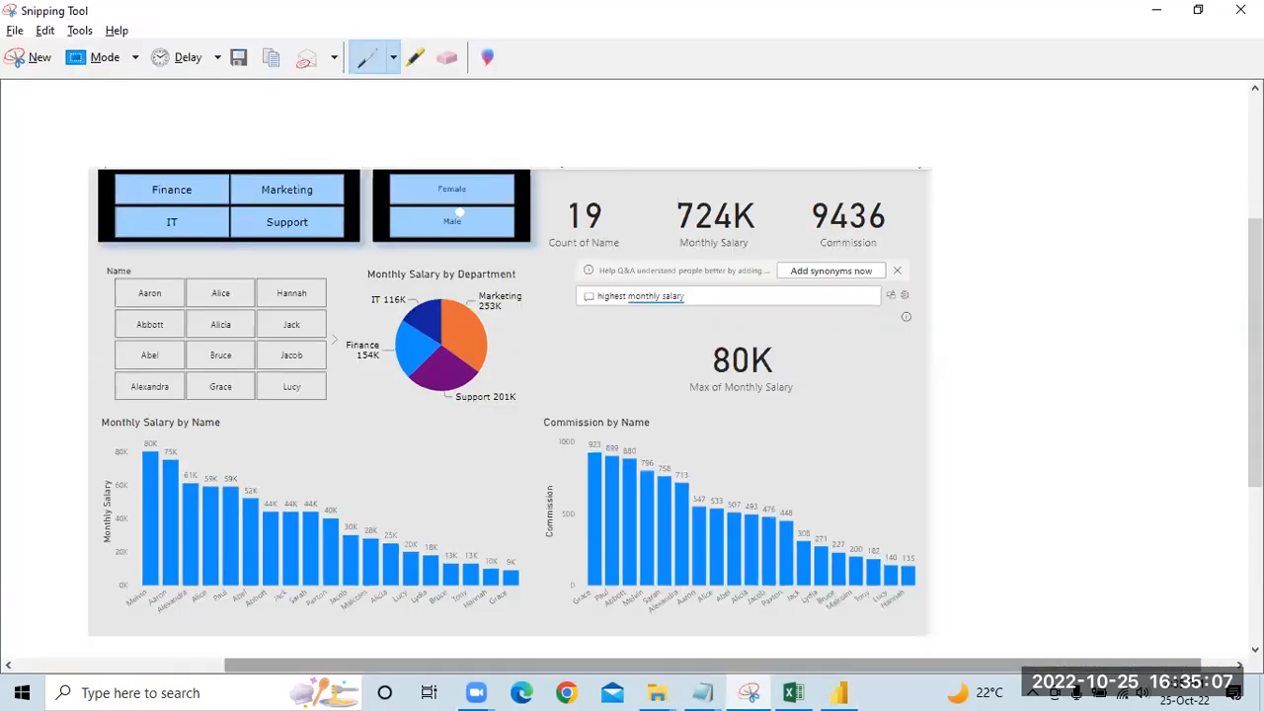
left_click(838, 692)
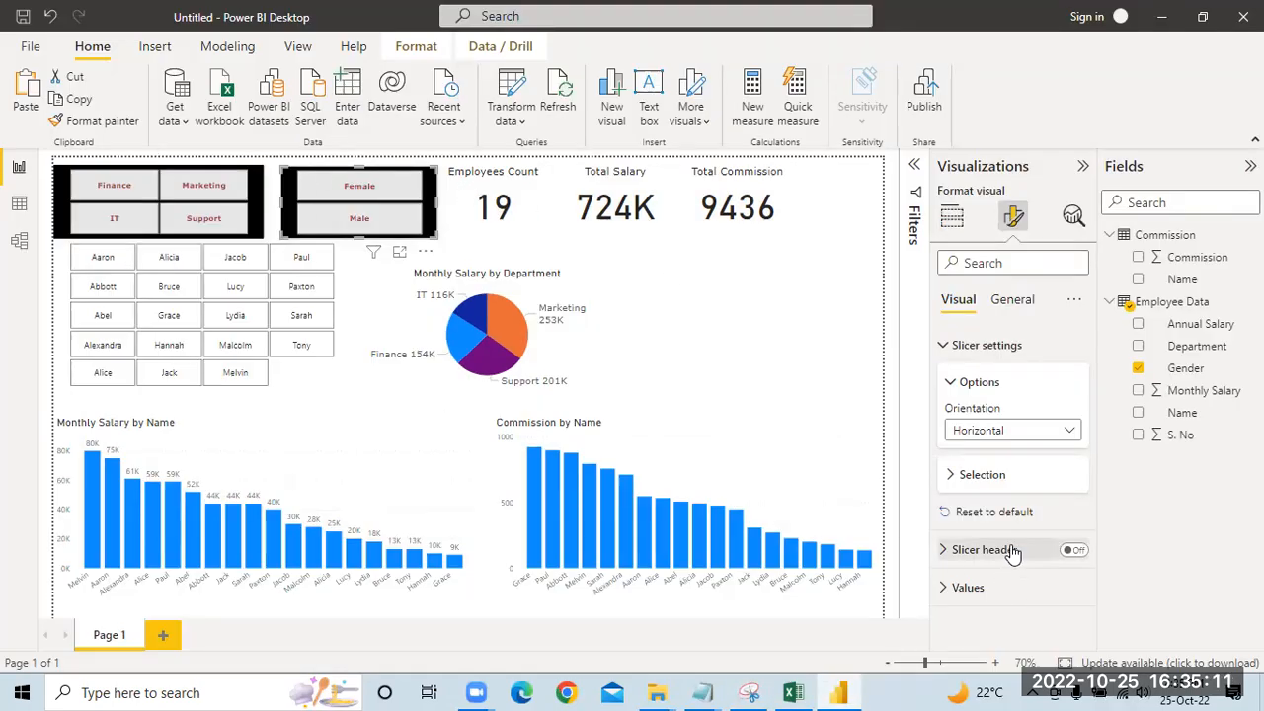
Step: Examine the Gender slicer's general size, background, visual border and shadow settings
left_click(1014, 294)
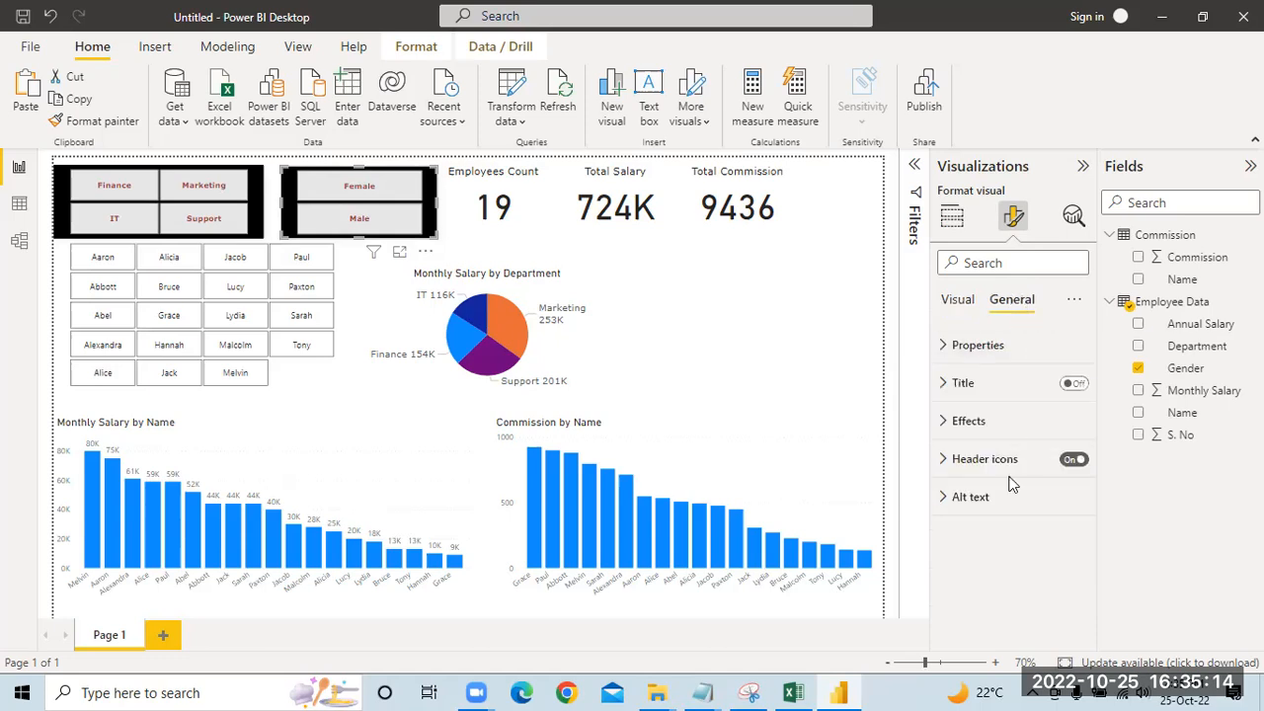
left_click(989, 345)
scroll(1019, 476, "down", 3)
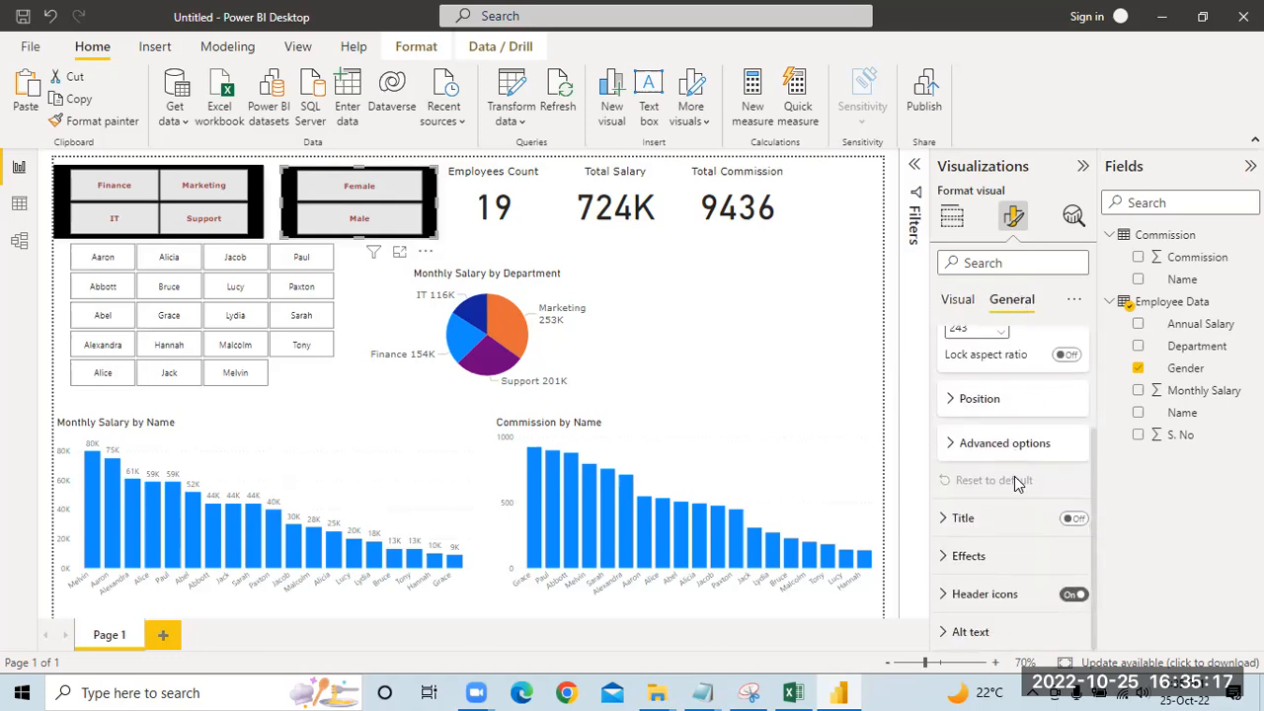
left_click(972, 559)
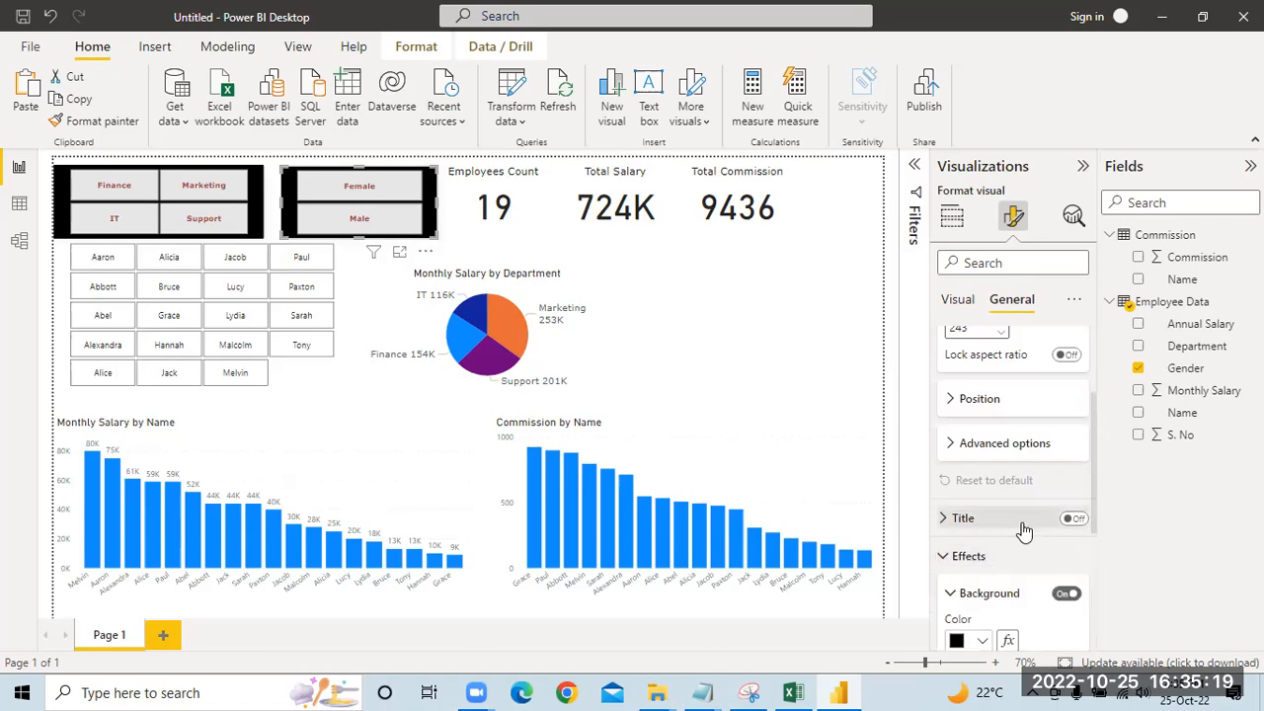
scroll(1024, 531, "down", 3)
scroll(1012, 514, "down", 1)
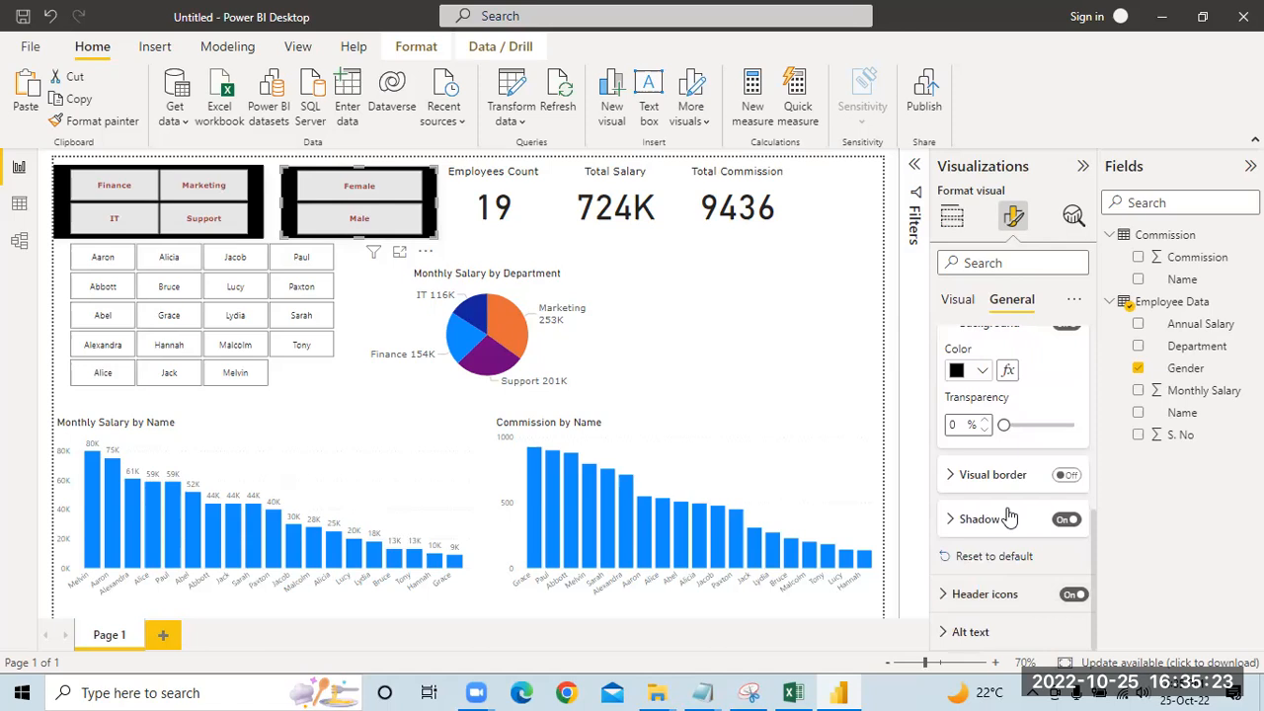
left_click(983, 519)
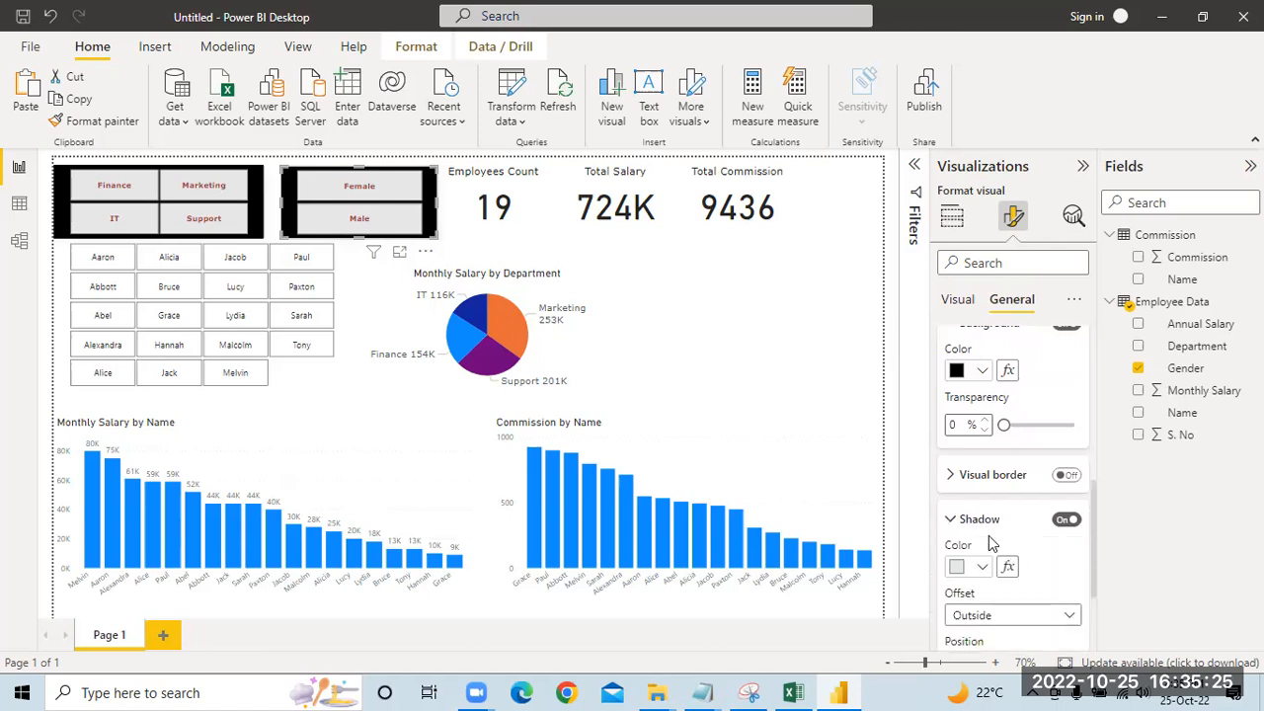
scroll(1012, 484, "up", 3)
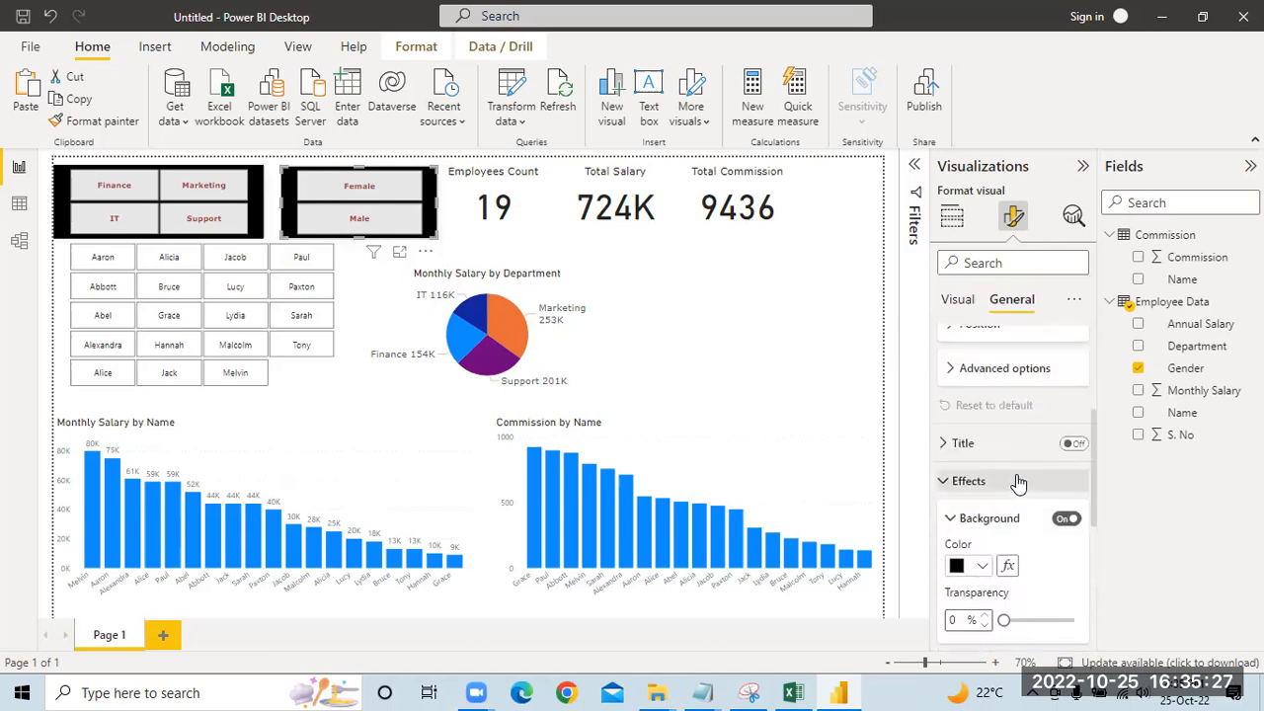
scroll(1017, 481, "up", 3)
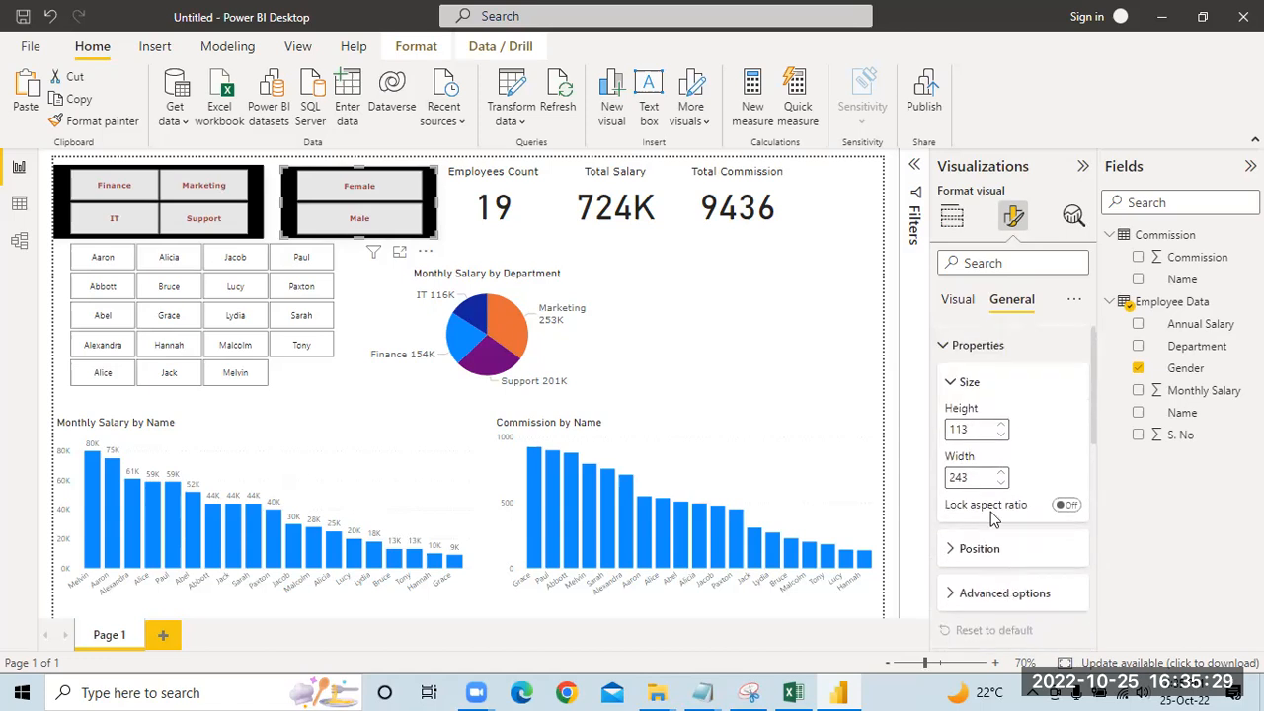
Step: Set the background color of the Gender slicer's values to light blue
left_click(958, 299)
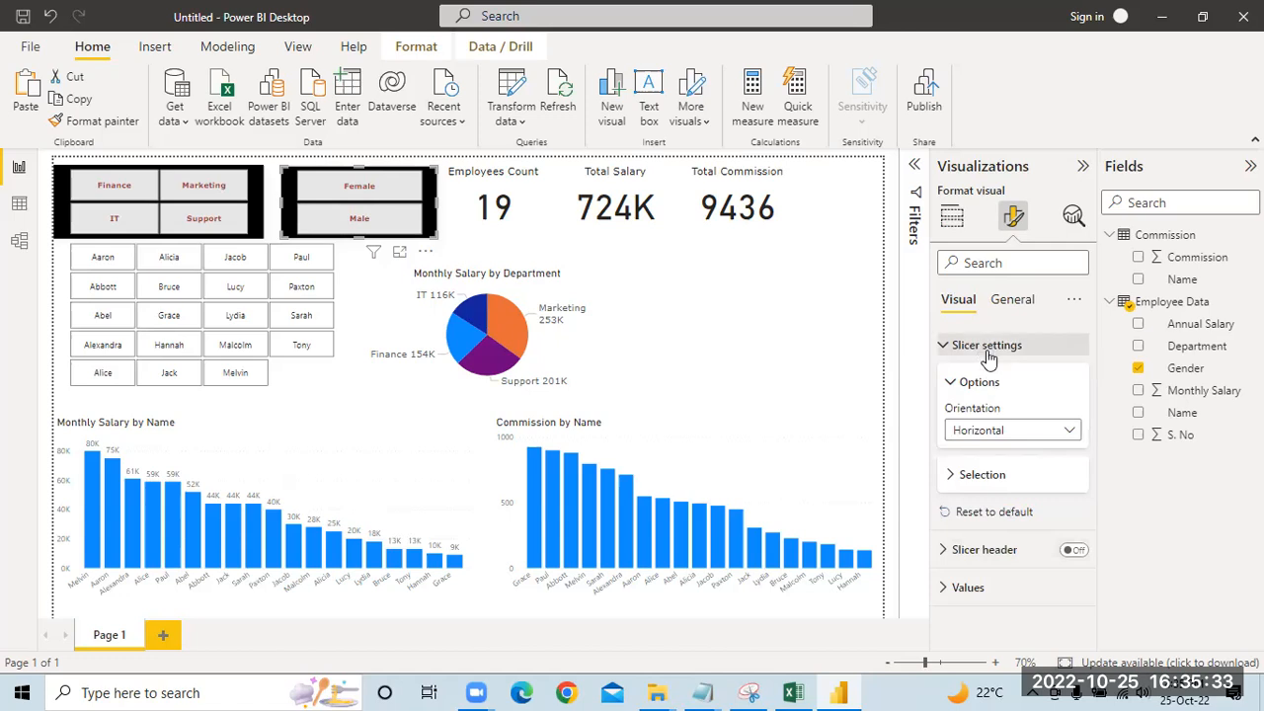
left_click(989, 484)
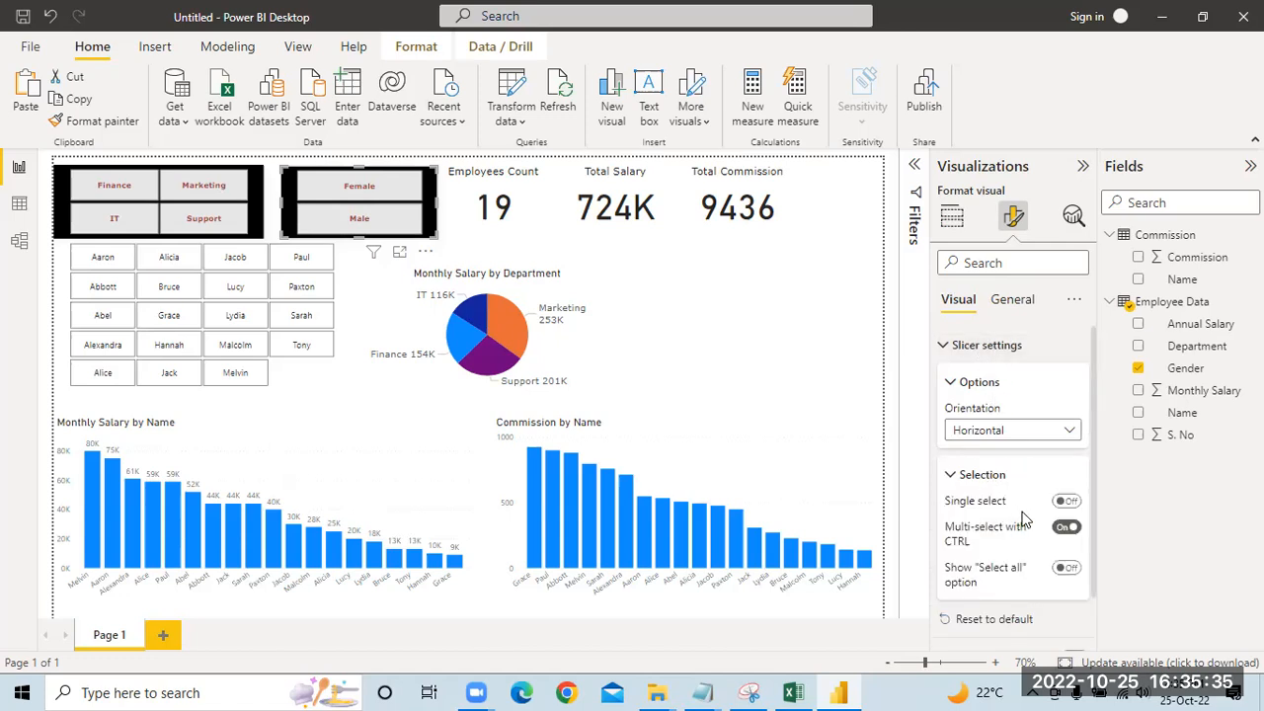
scroll(1003, 553, "down", 1)
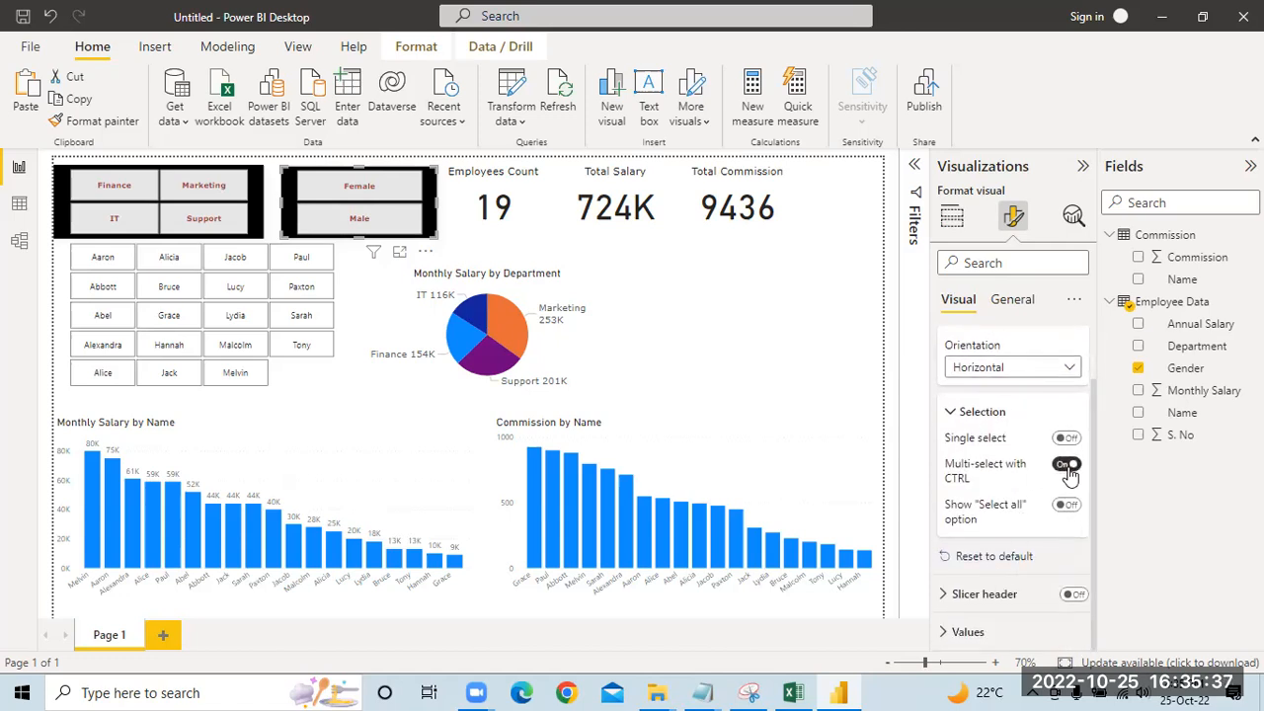
left_click(978, 633)
scroll(992, 573, "down", 4)
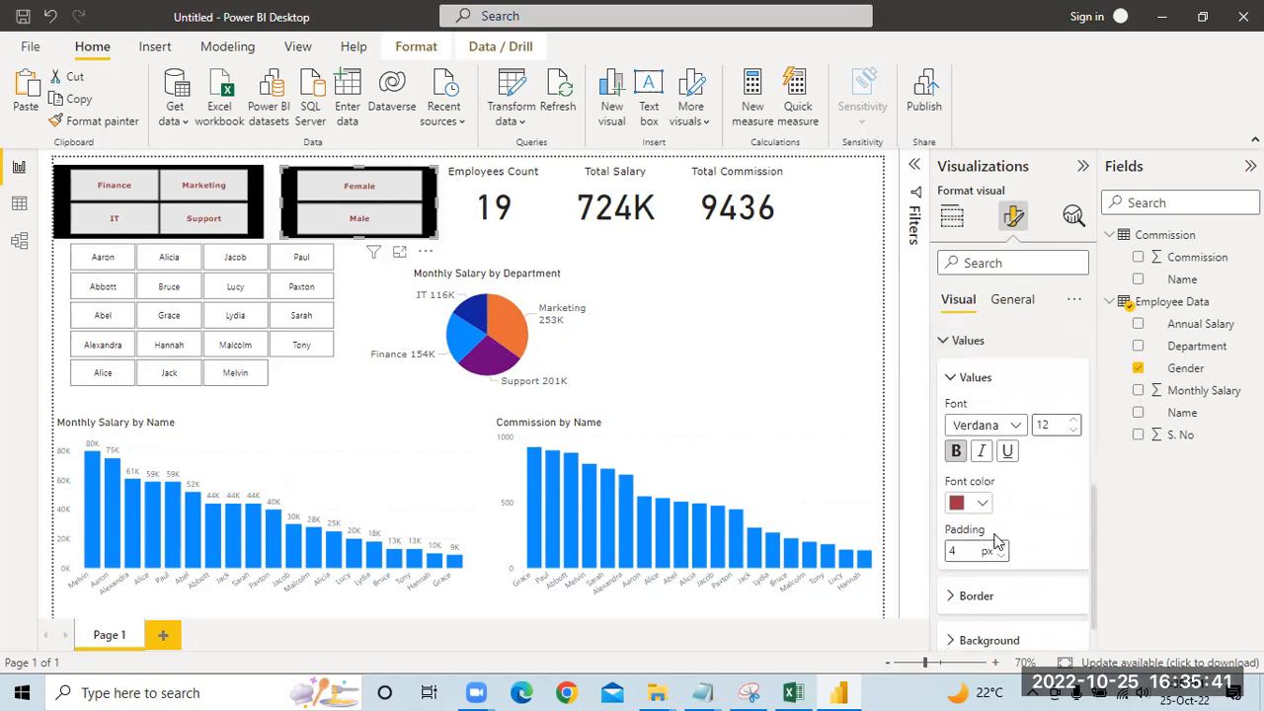
scroll(997, 541, "down", 1)
left_click(985, 596)
scroll(986, 545, "down", 1)
left_click(982, 596)
left_click(1020, 344)
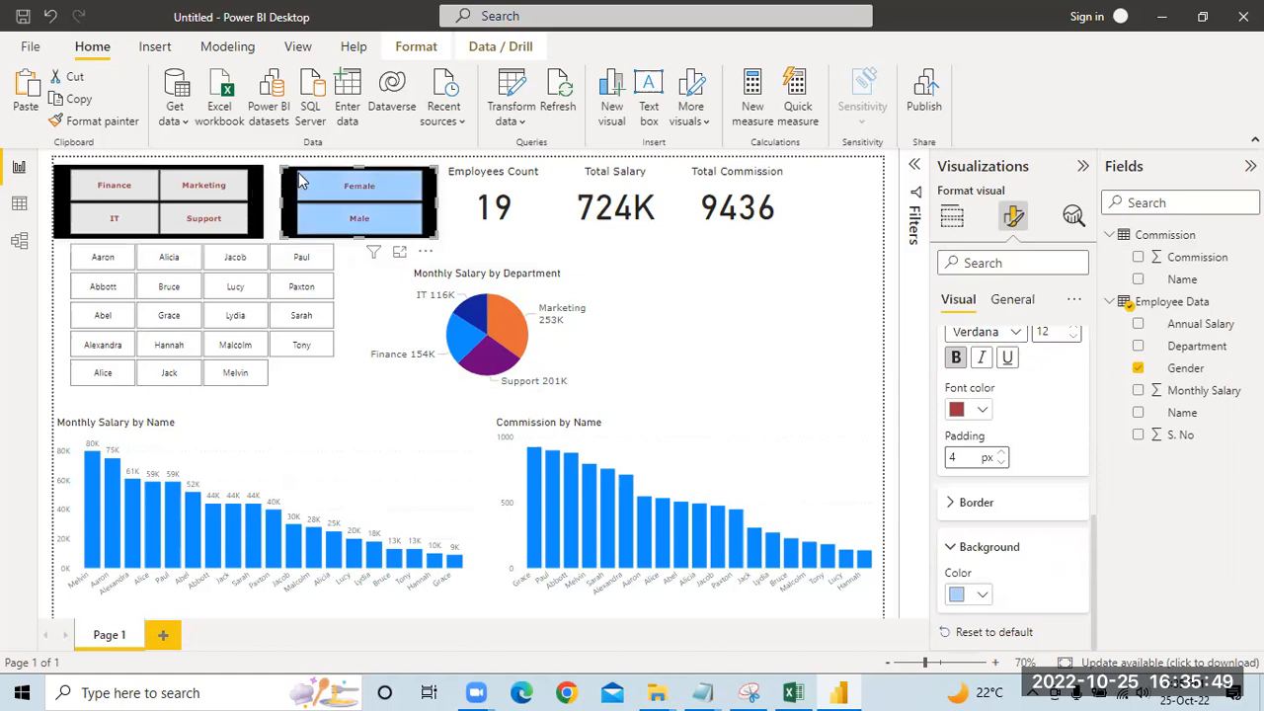
Step: Copy the Gender slicer's formatting onto the Department slicer with Format painter, and compare the report with the reference dashboard in Snipping Tool
left_click(99, 121)
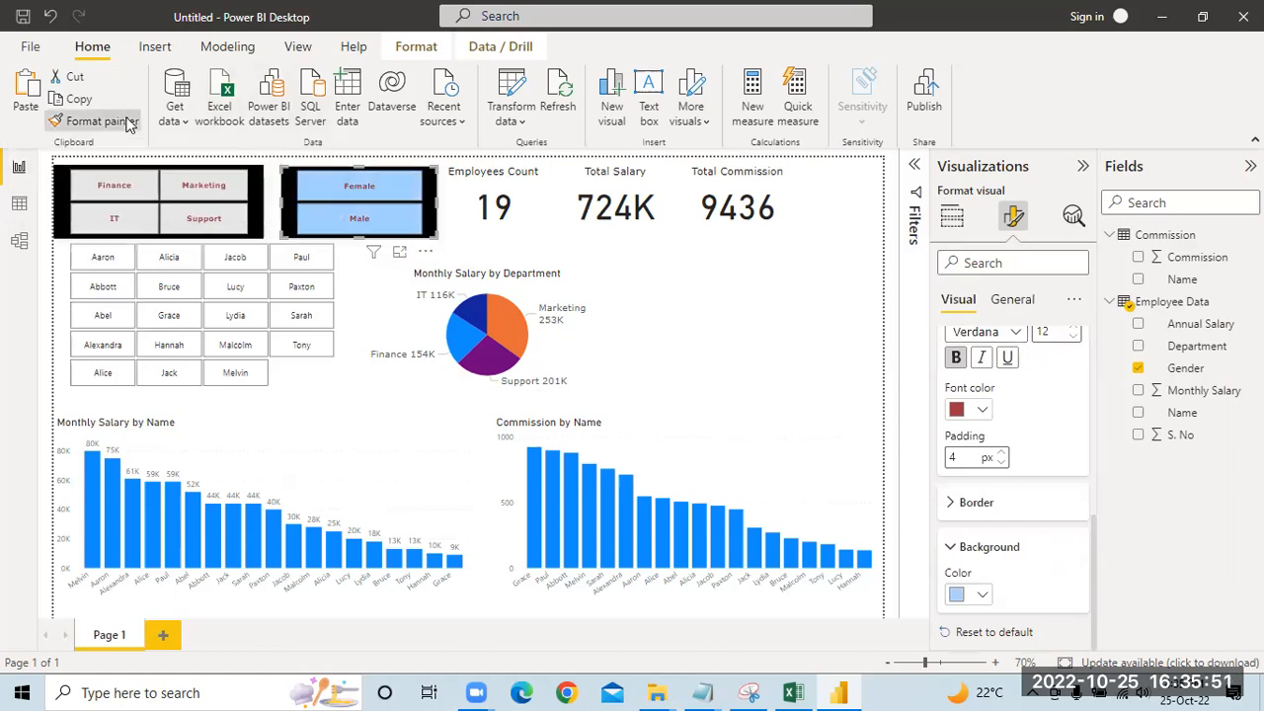
left_click(237, 175)
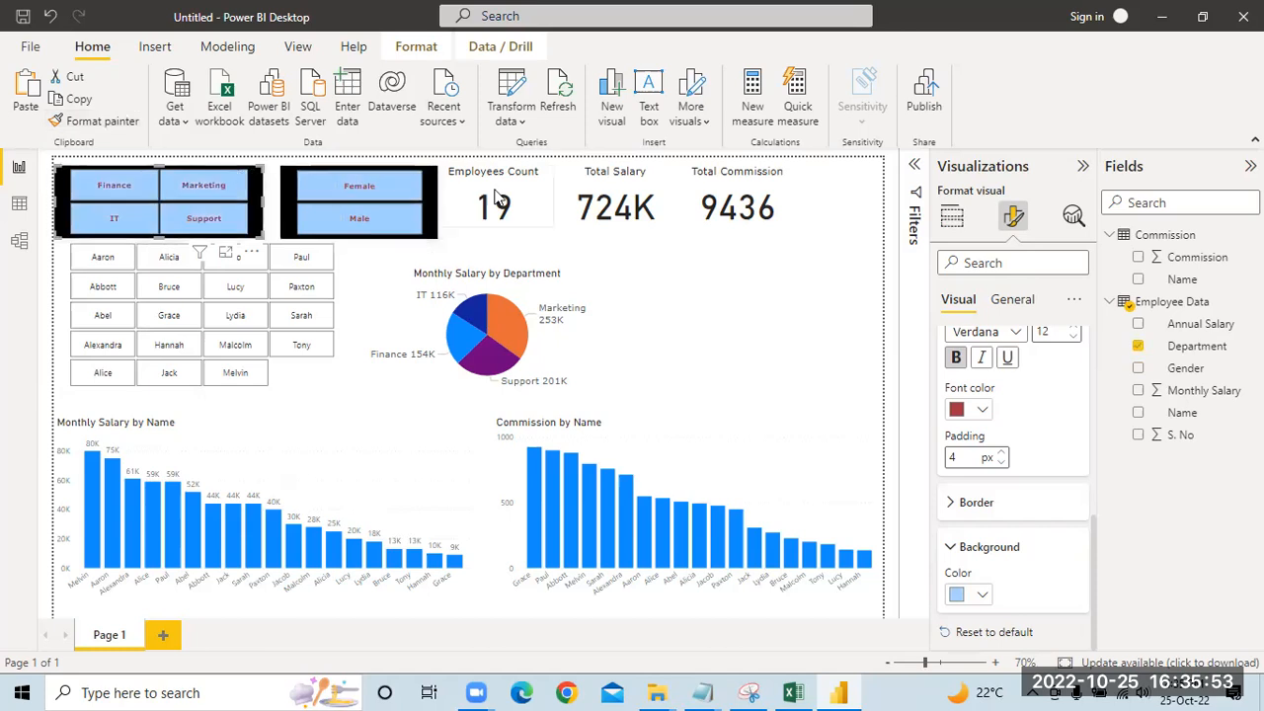
left_click(736, 313)
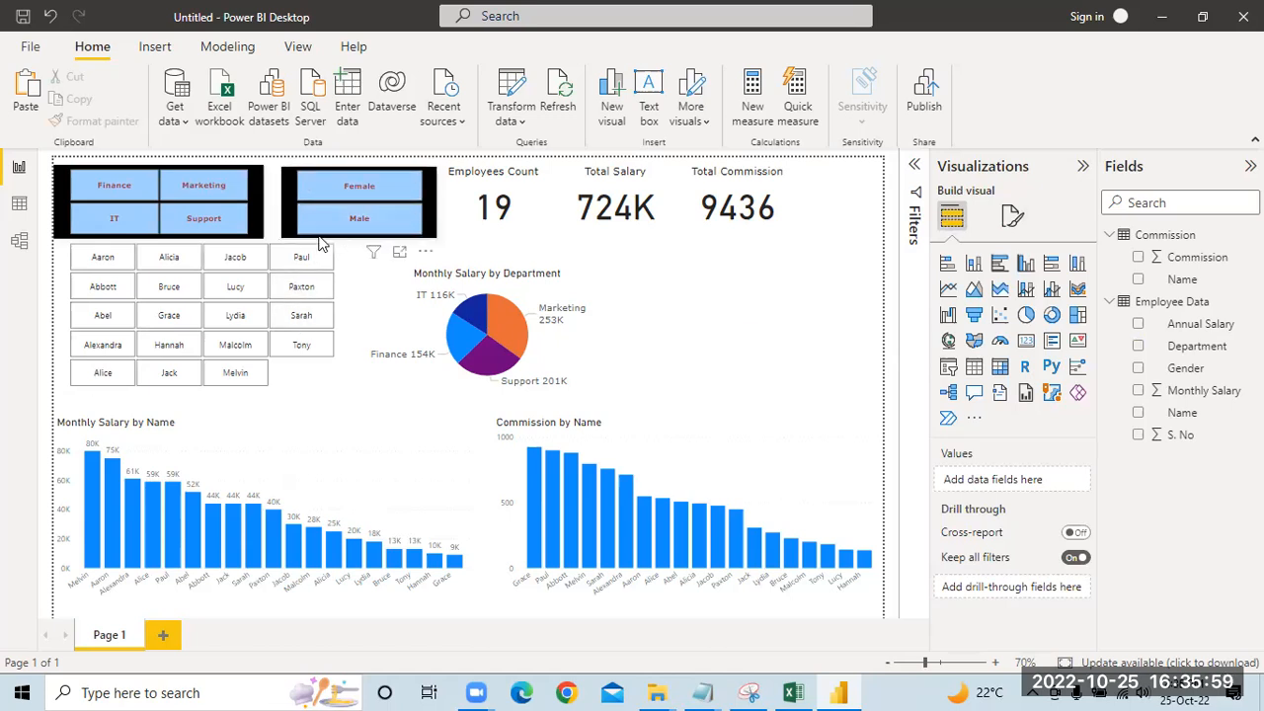
left_click(748, 692)
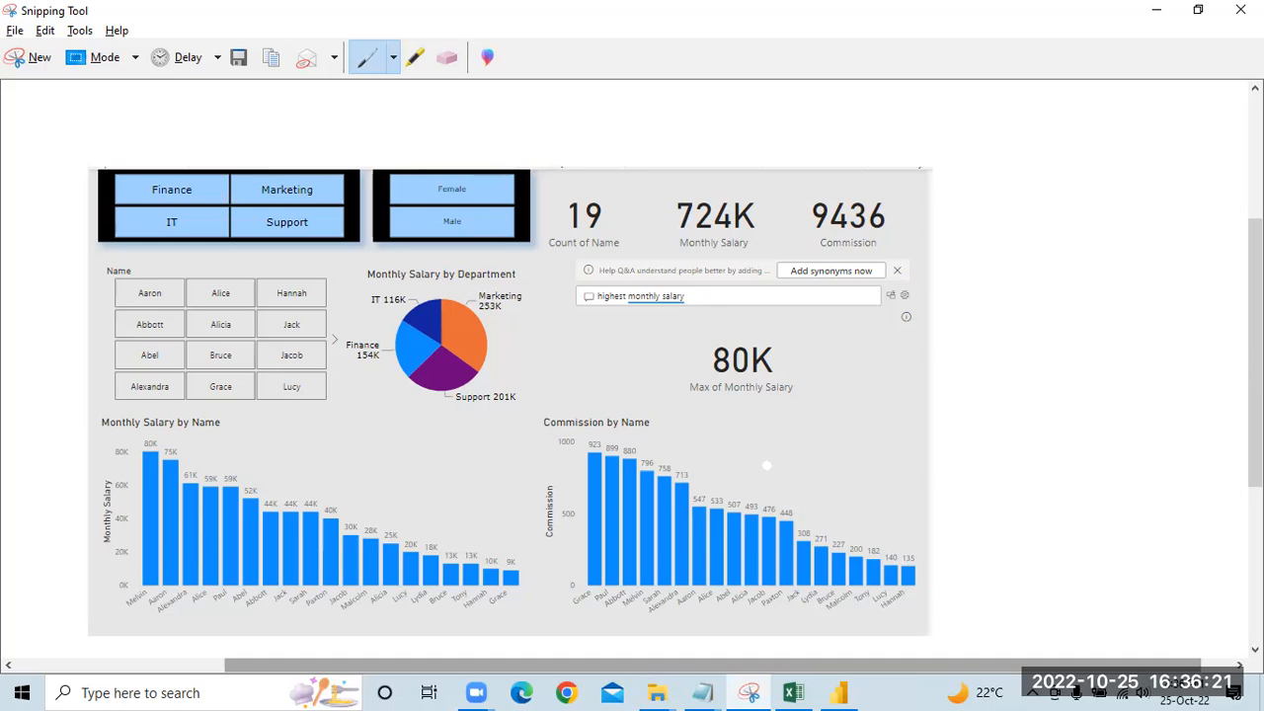
Step: Switch to Power BI and insert a Q&A visual, enlarging it to fill the space between the department pie and the page's right edge
left_click(841, 692)
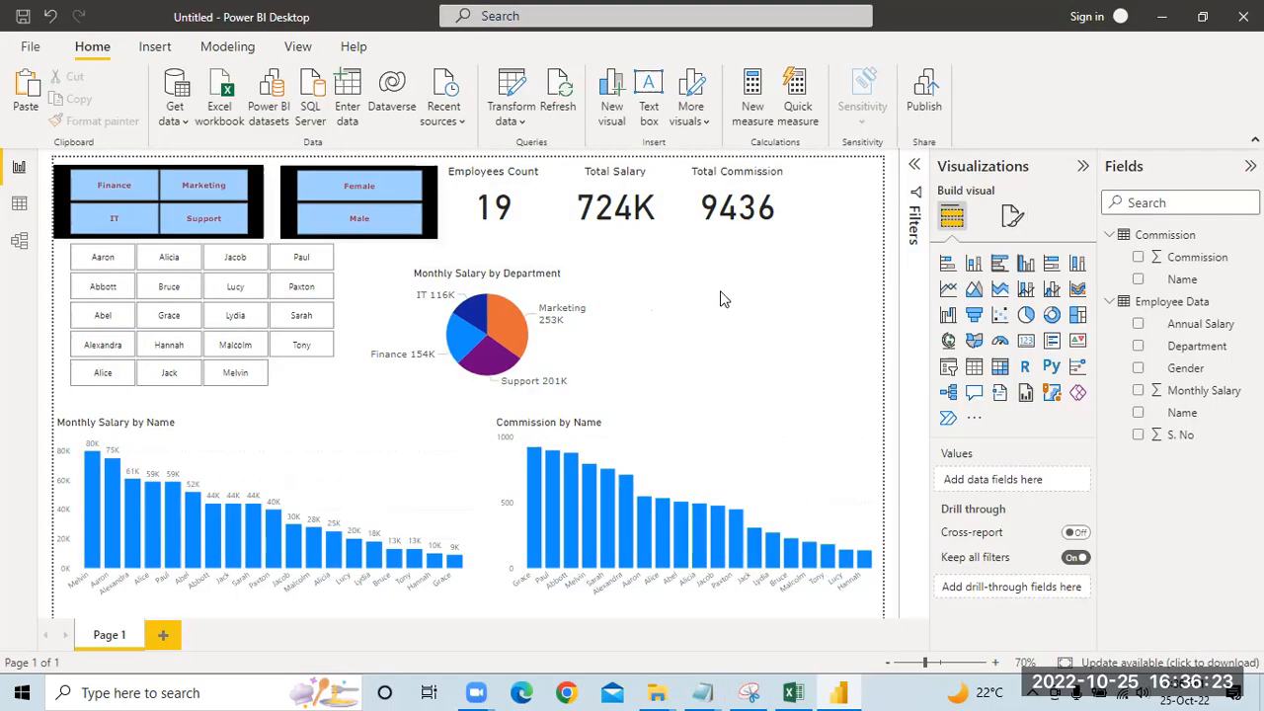
left_click(974, 397)
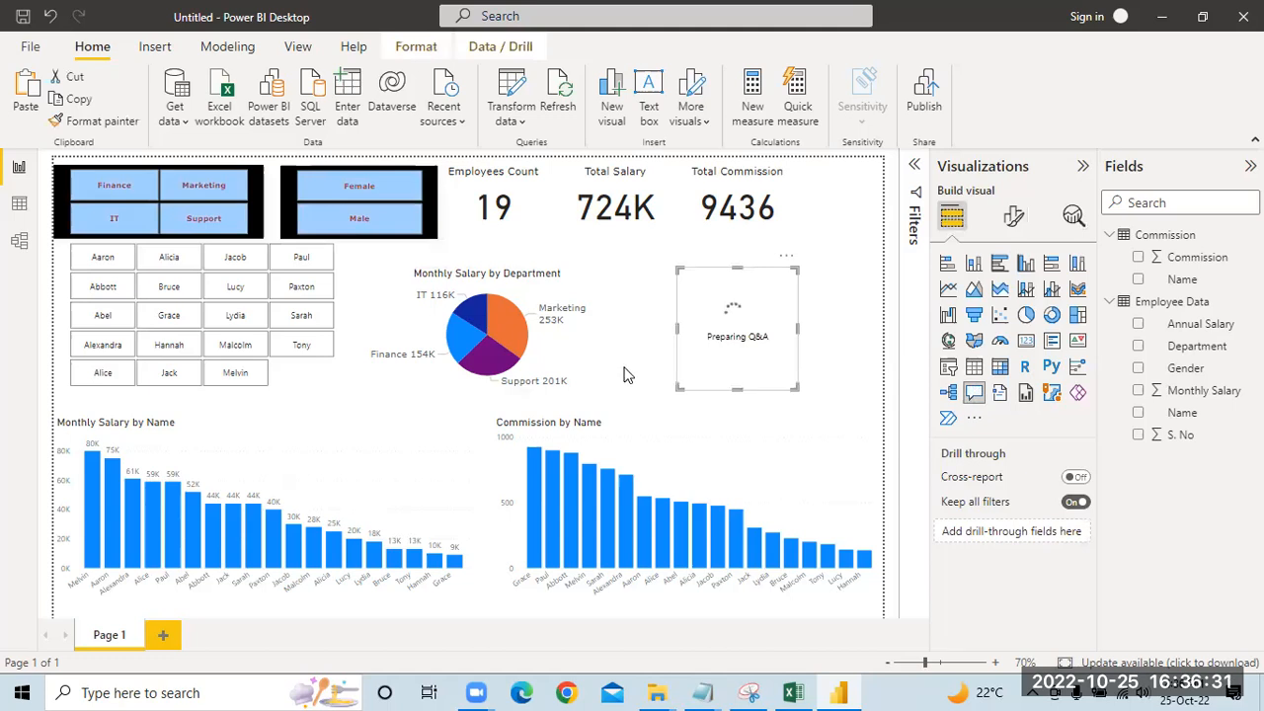
left_click_drag(796, 327, 882, 327)
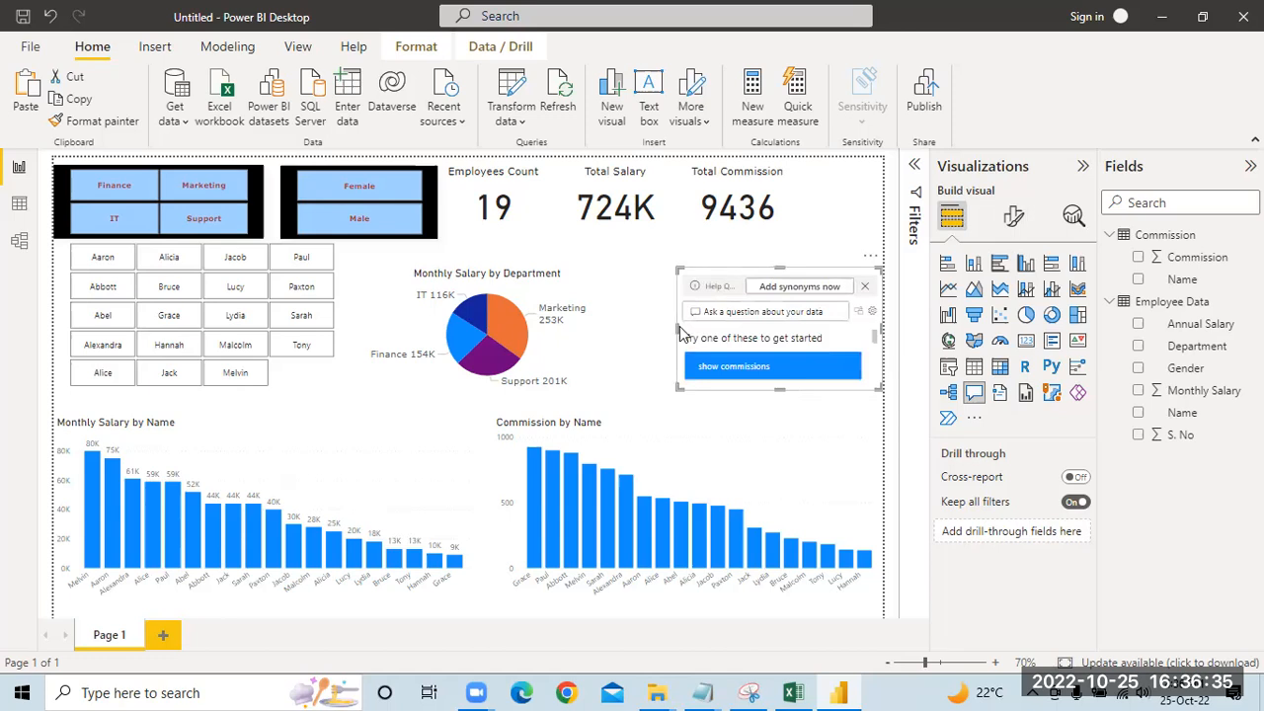
left_click_drag(632, 334, 593, 333)
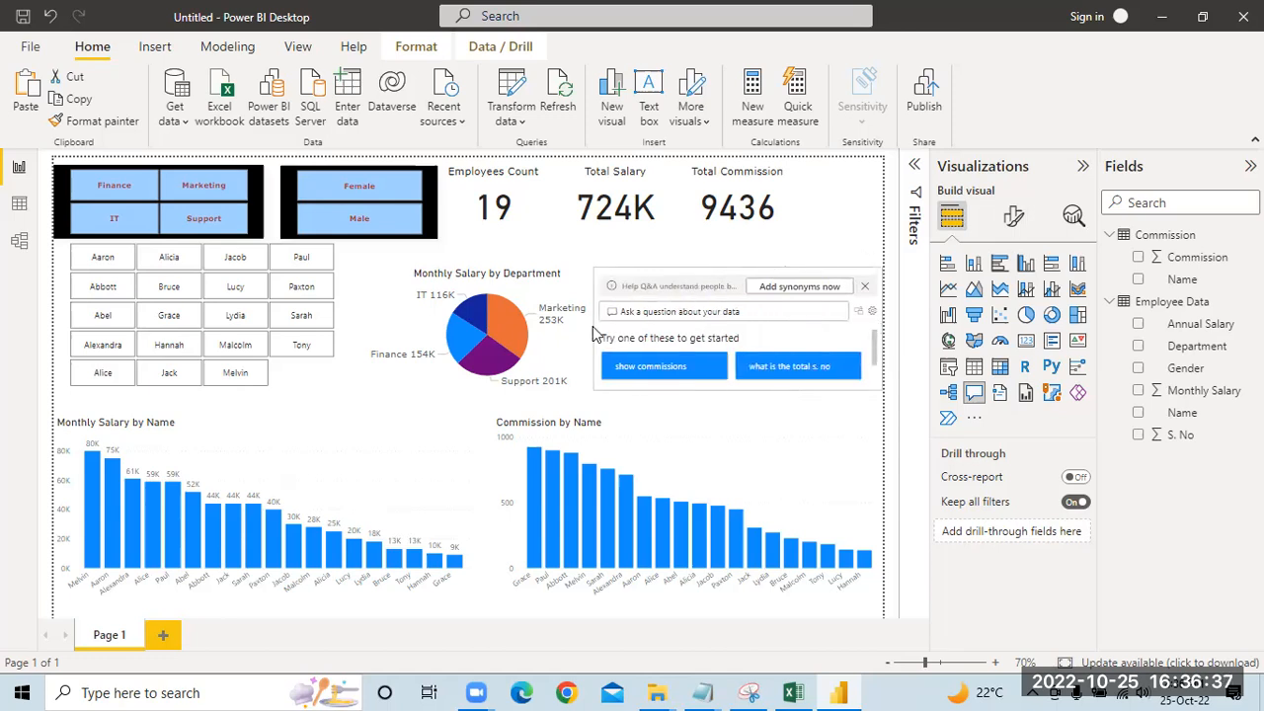
left_click_drag(739, 400, 740, 391)
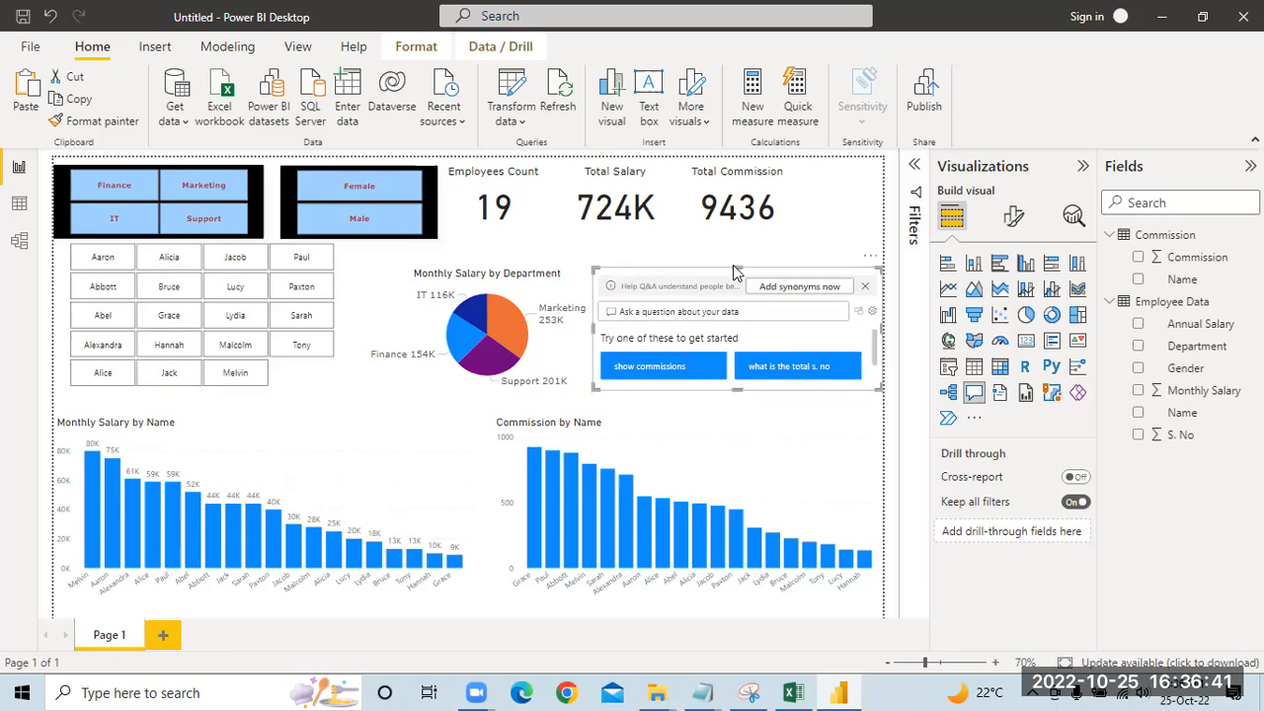
left_click_drag(737, 256, 735, 246)
left_click(741, 400)
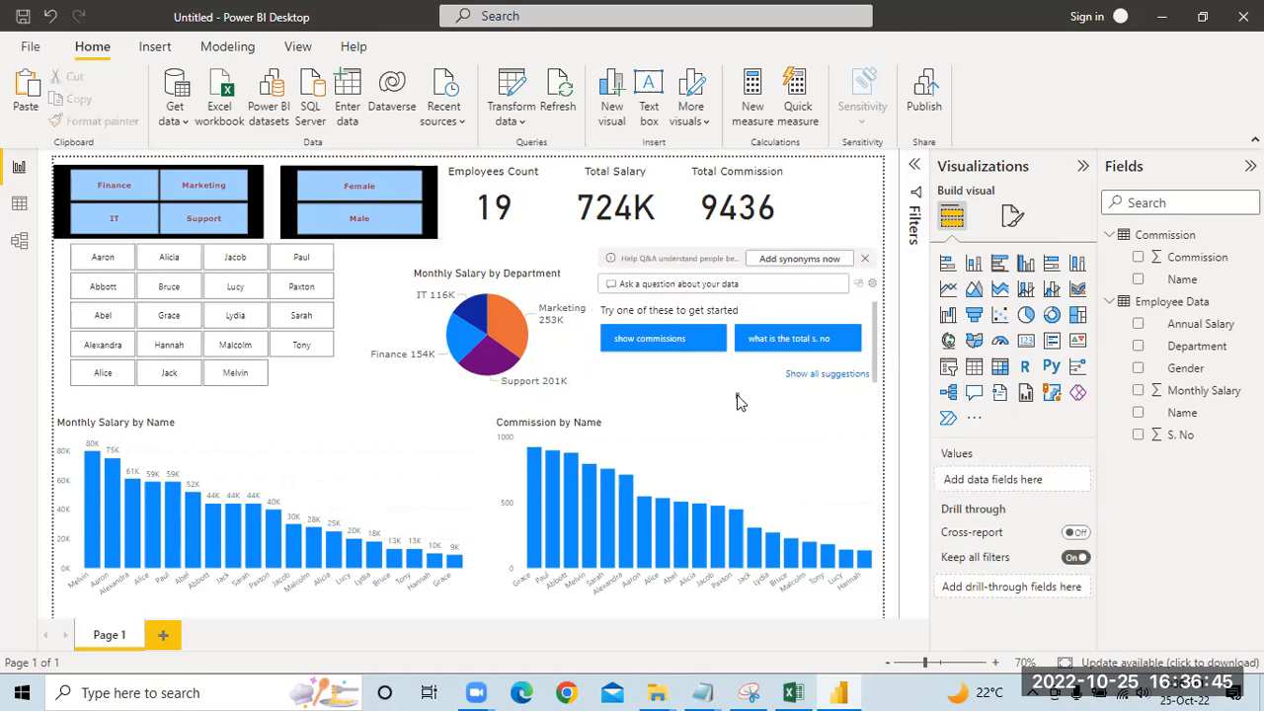
left_click(877, 307)
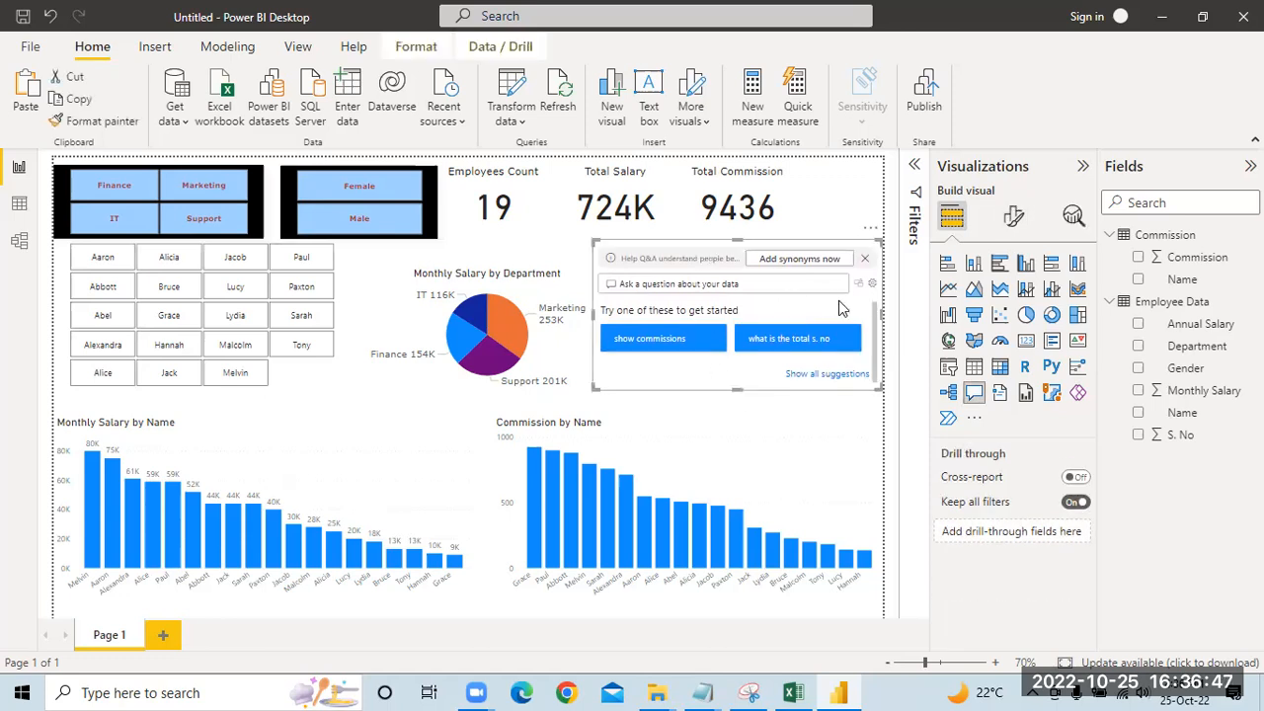
left_click_drag(738, 388, 733, 416)
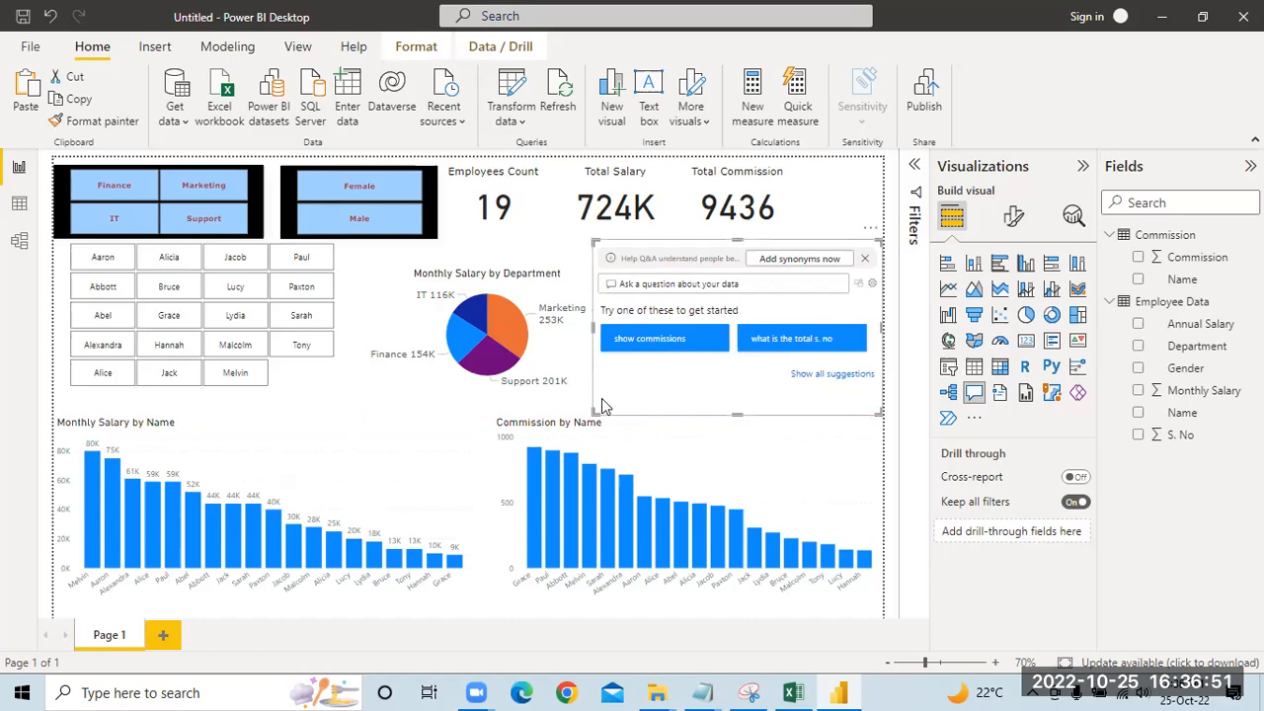
Step: Resize the department pie chart, narrower and taller, to fit beside the Q&A visual, and compare the layout with the reference dashboard in Snipping Tool
left_click(413, 269)
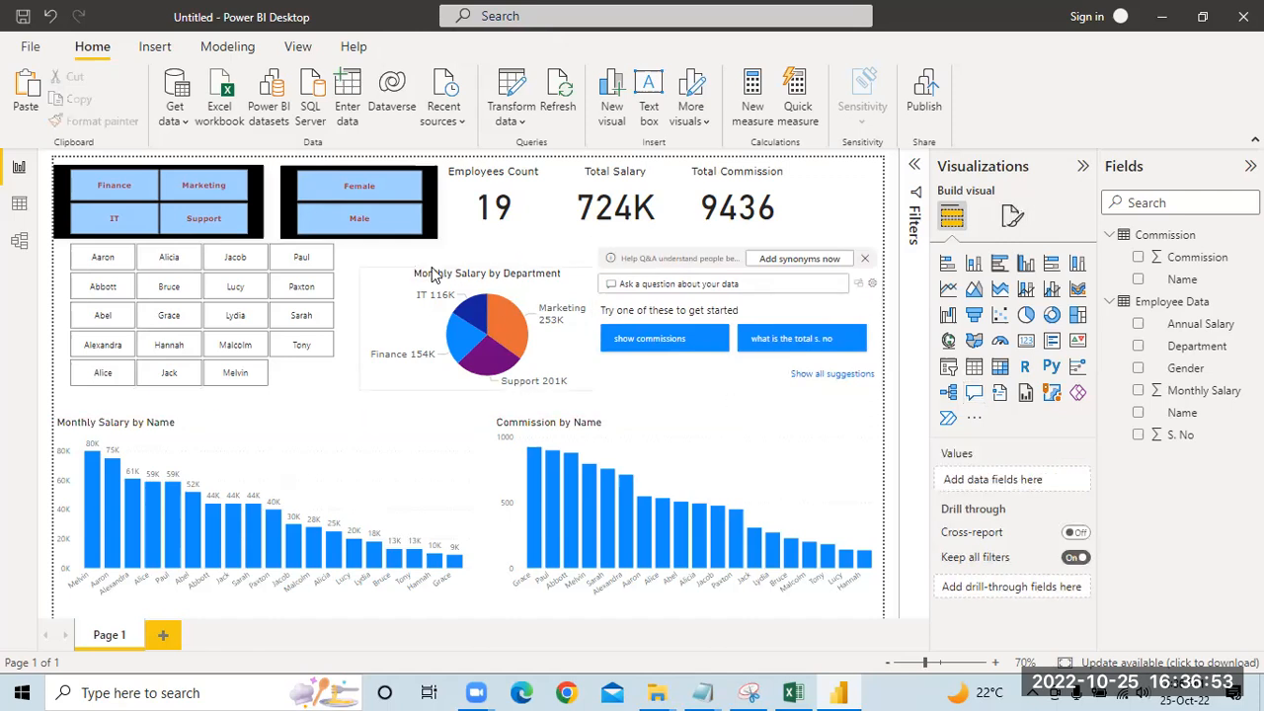
left_click(524, 291)
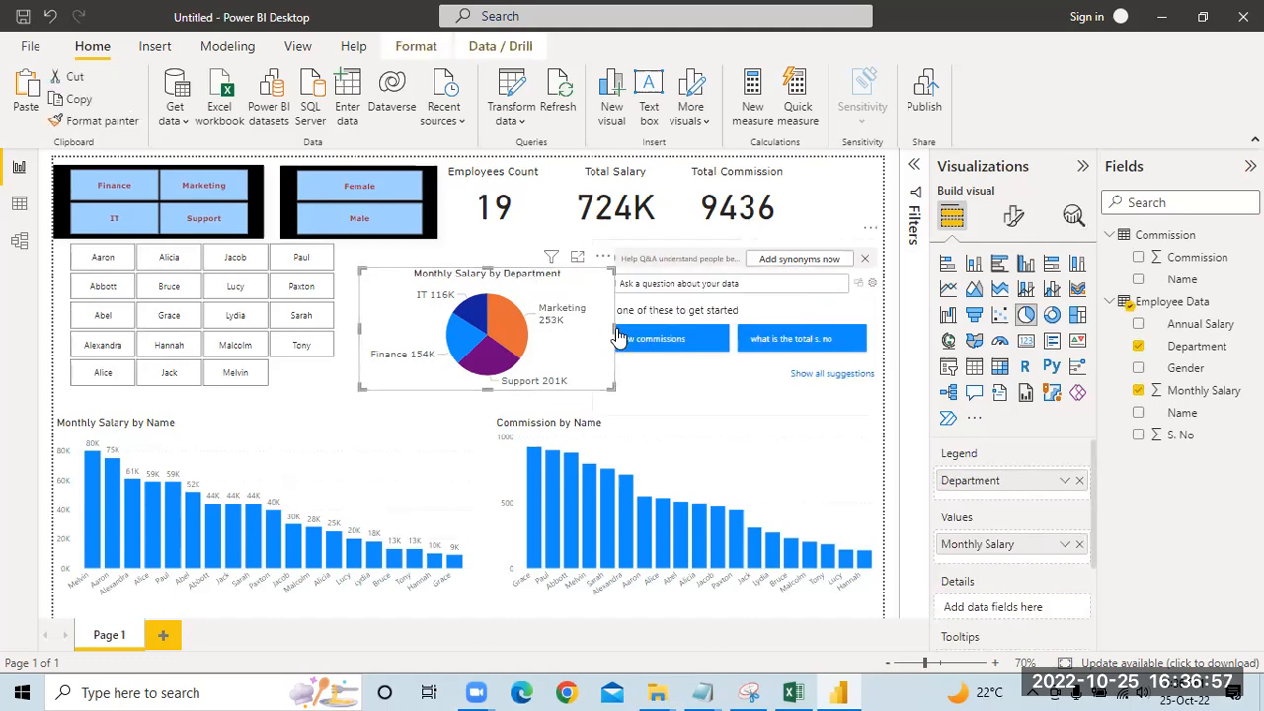
left_click_drag(615, 332, 585, 329)
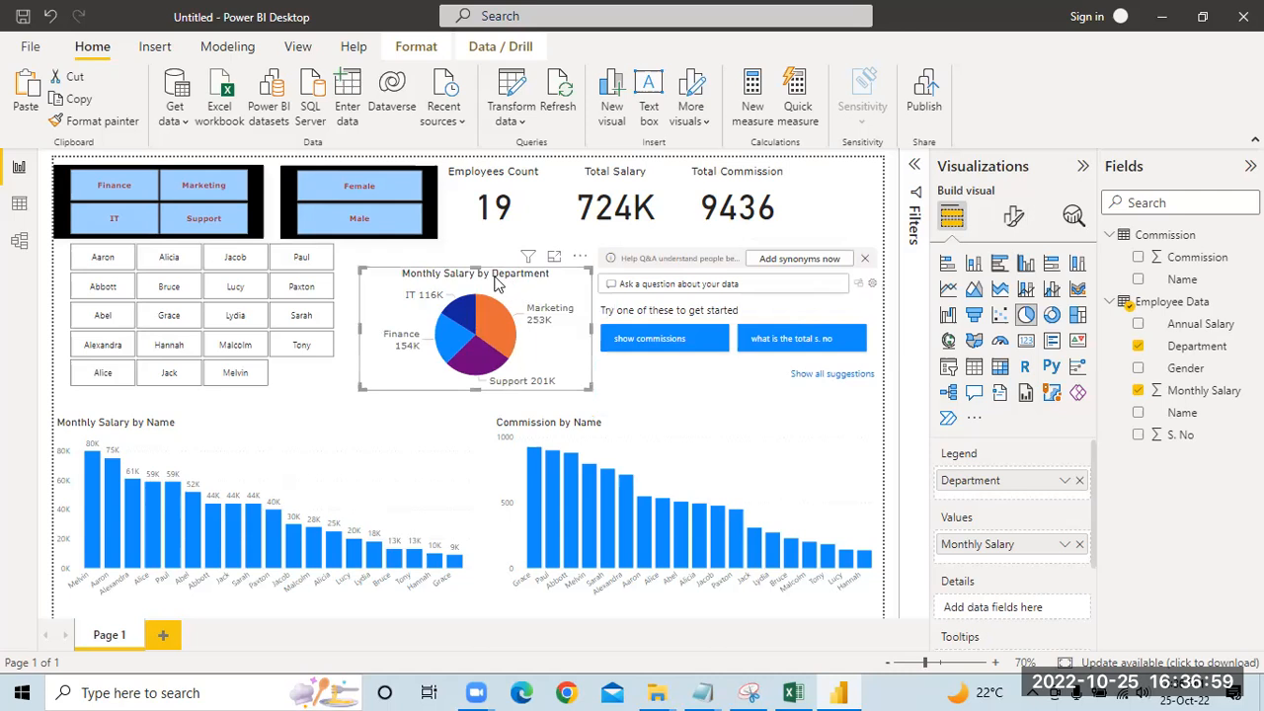
left_click_drag(475, 266, 478, 252)
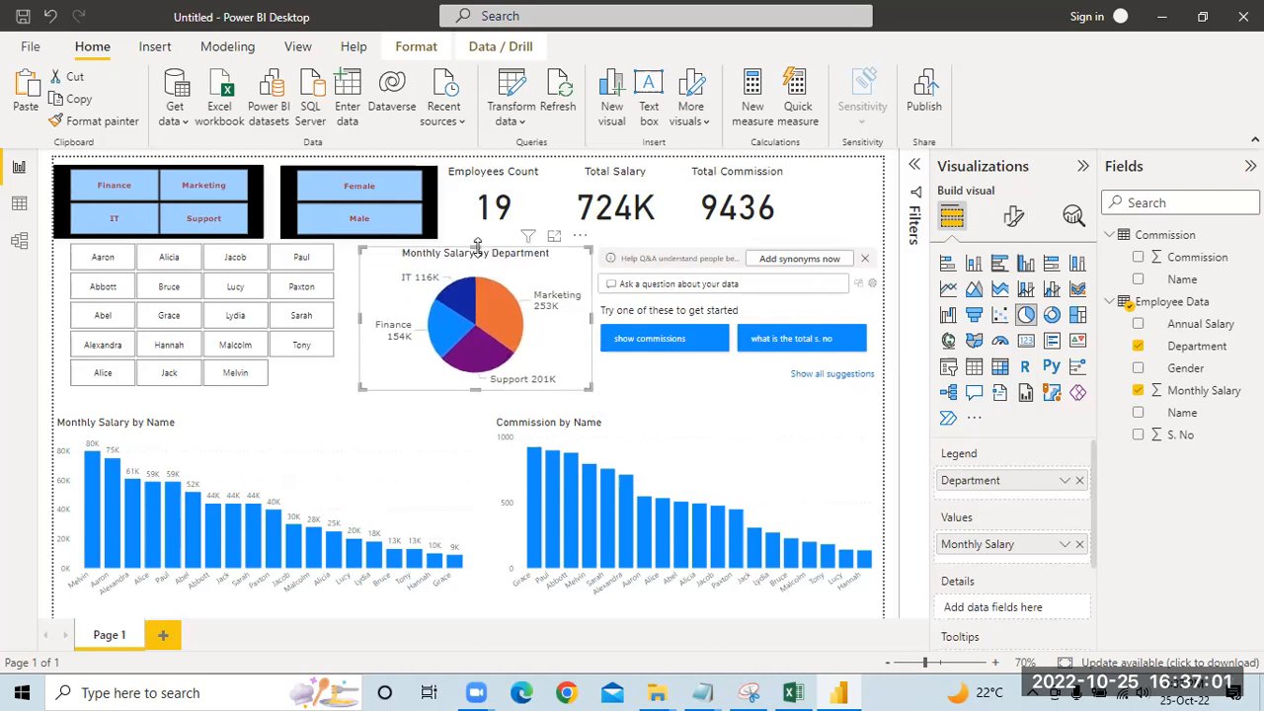
left_click_drag(475, 391, 485, 361)
left_click_drag(475, 244, 476, 248)
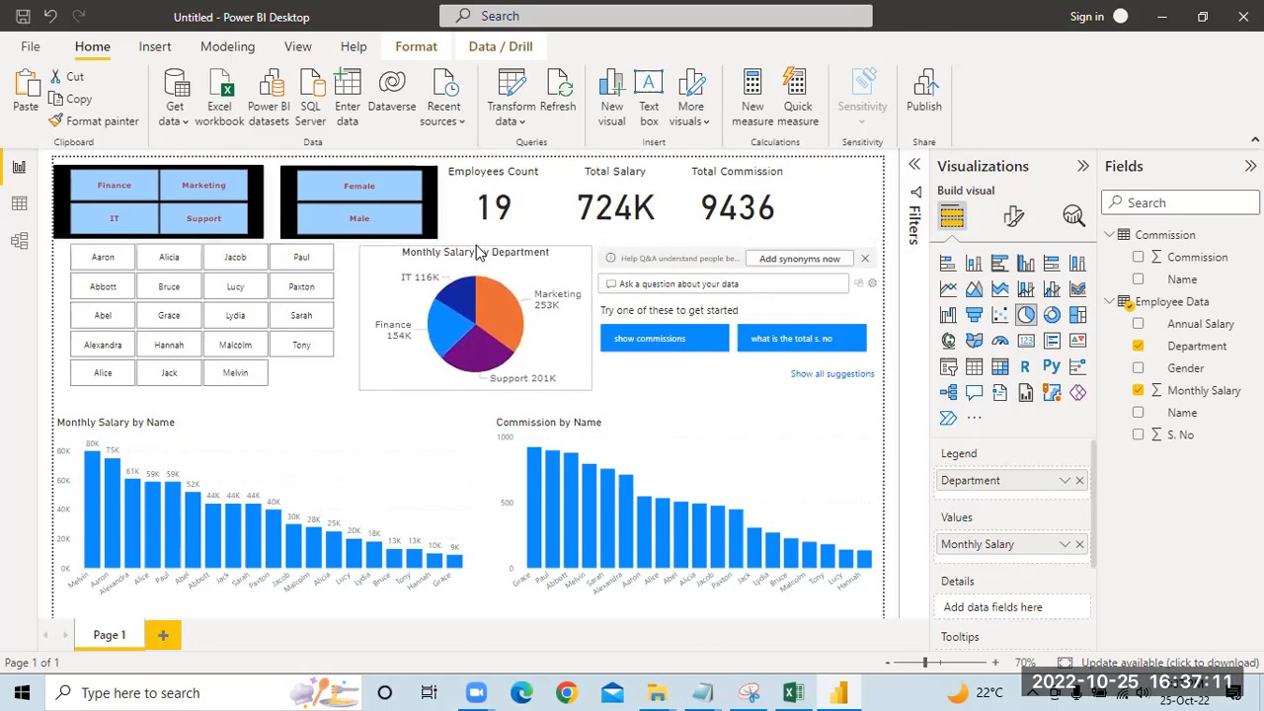
left_click(854, 217)
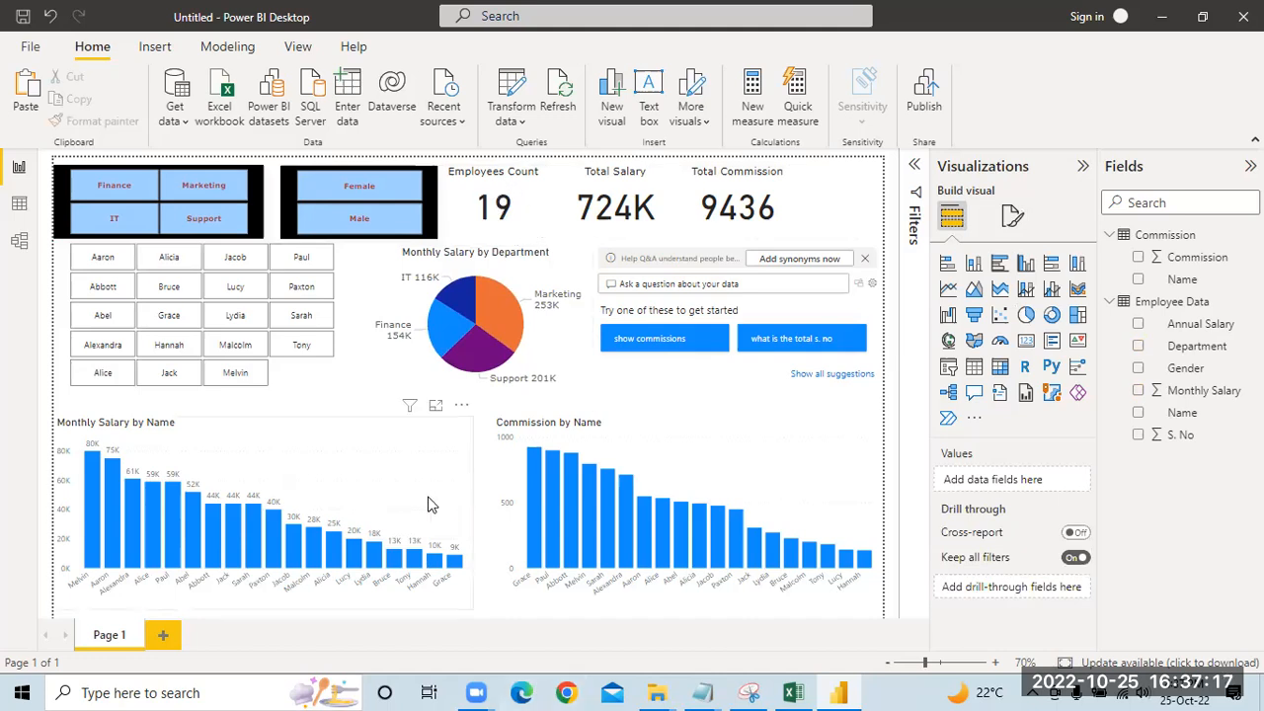
left_click(747, 692)
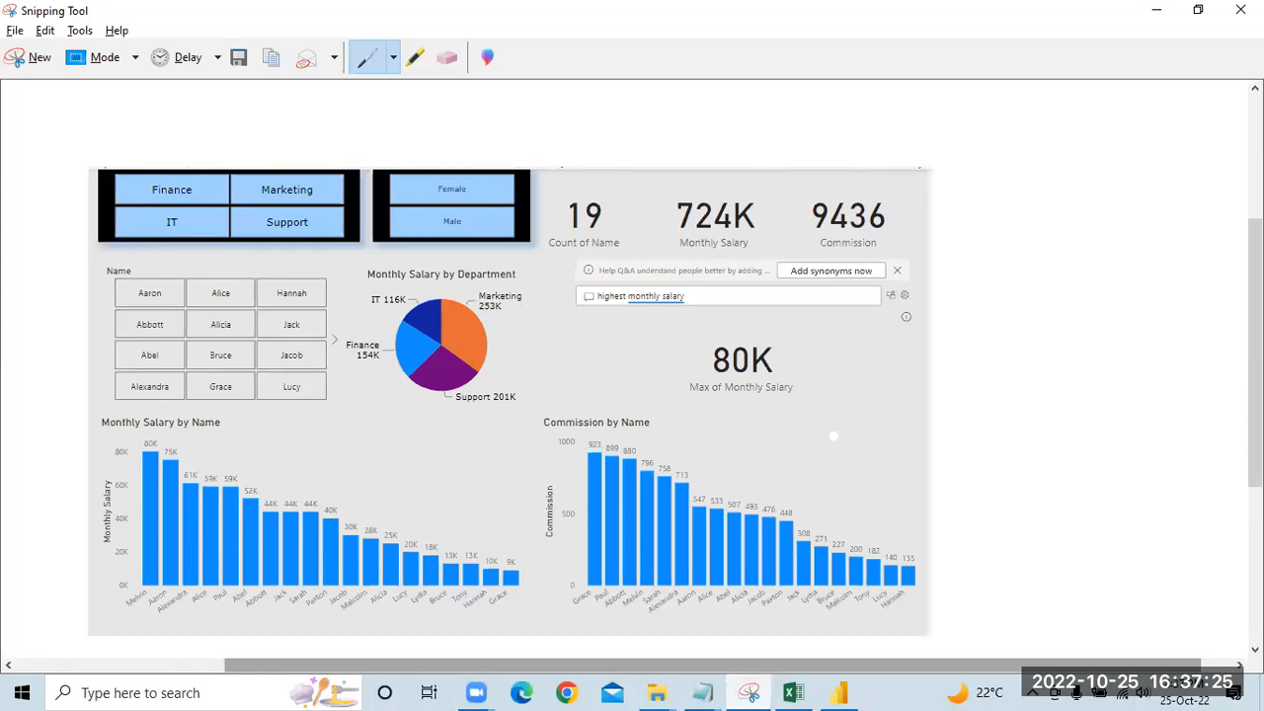
left_click(839, 691)
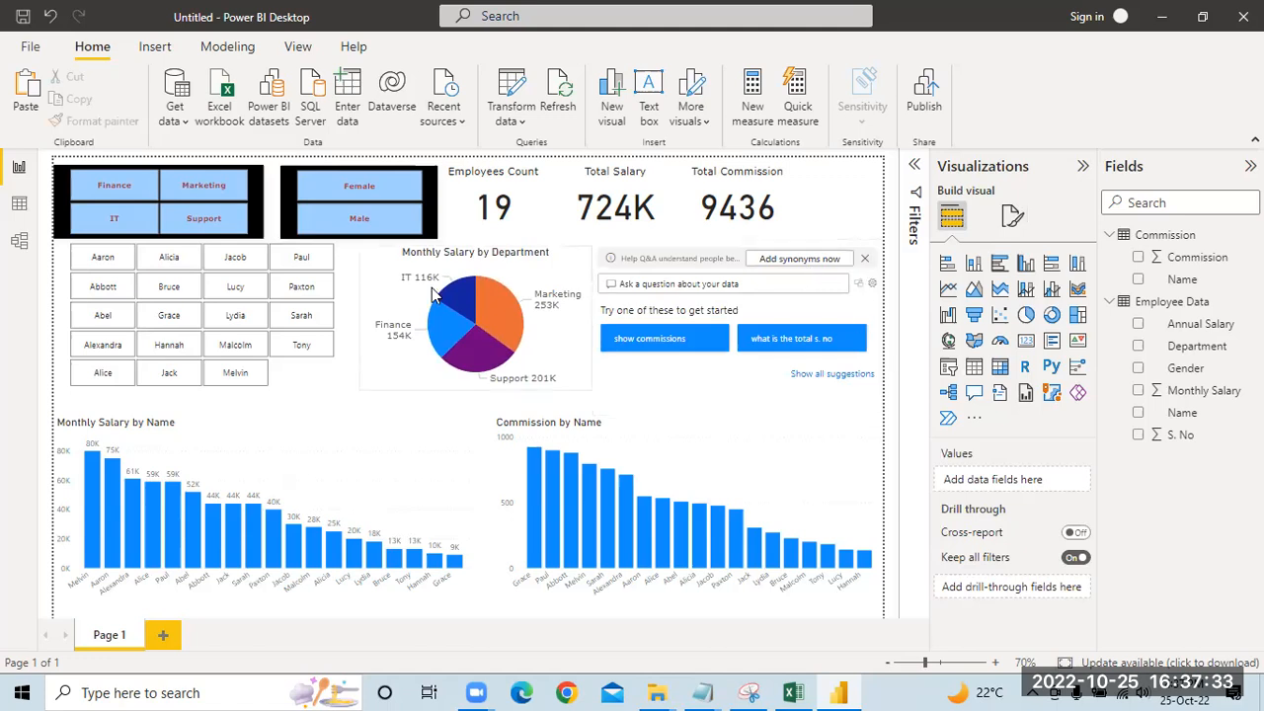
Step: Set the background color of the Employees Count card to light blue
left_click(345, 261)
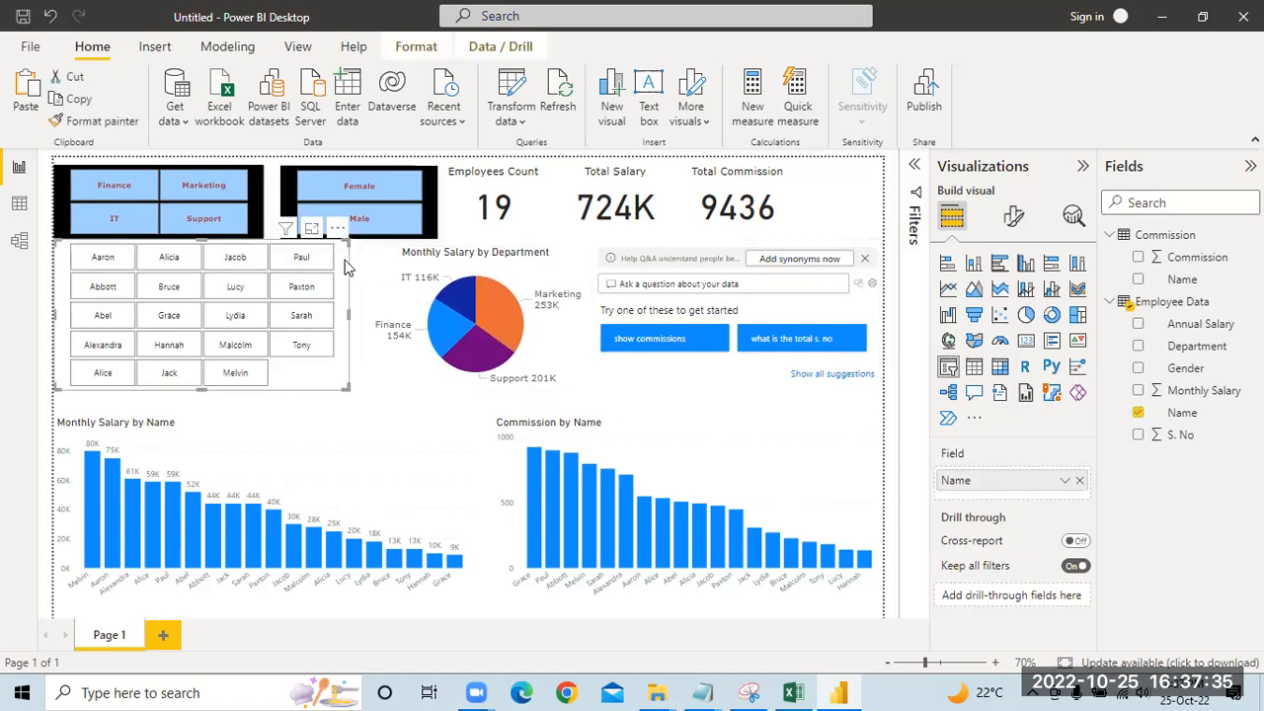
left_click(544, 194)
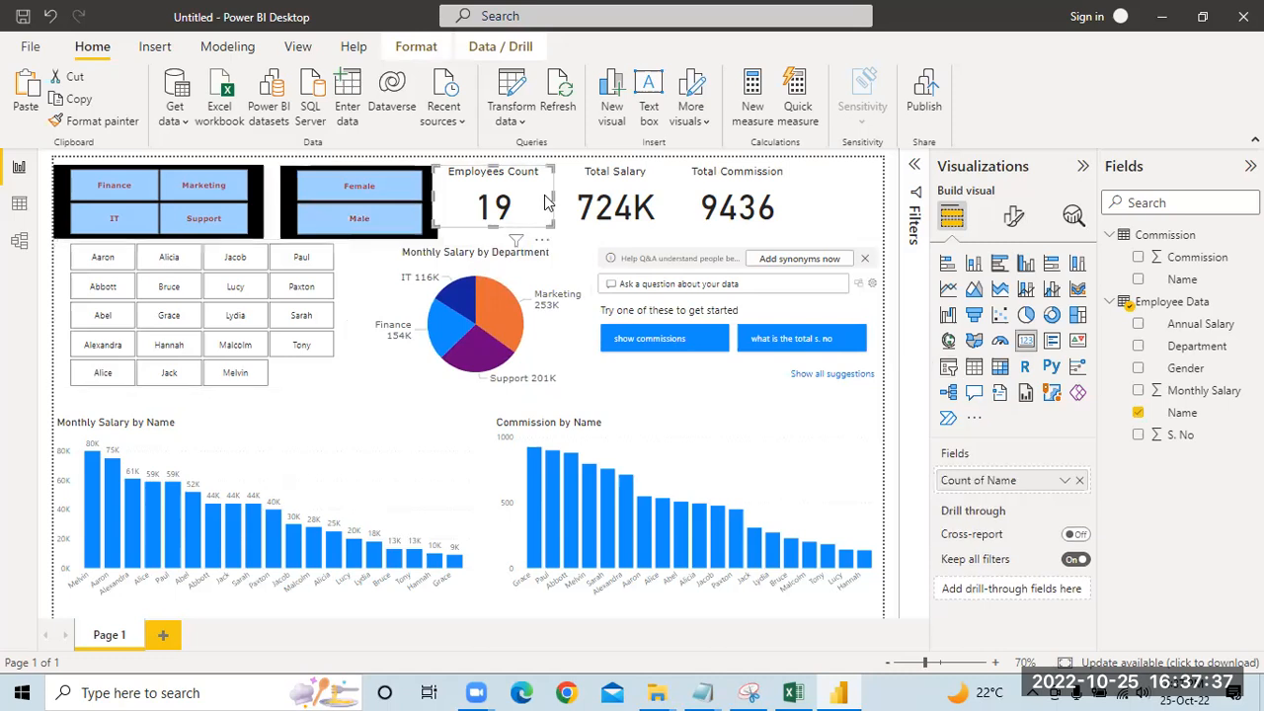
left_click(1015, 219)
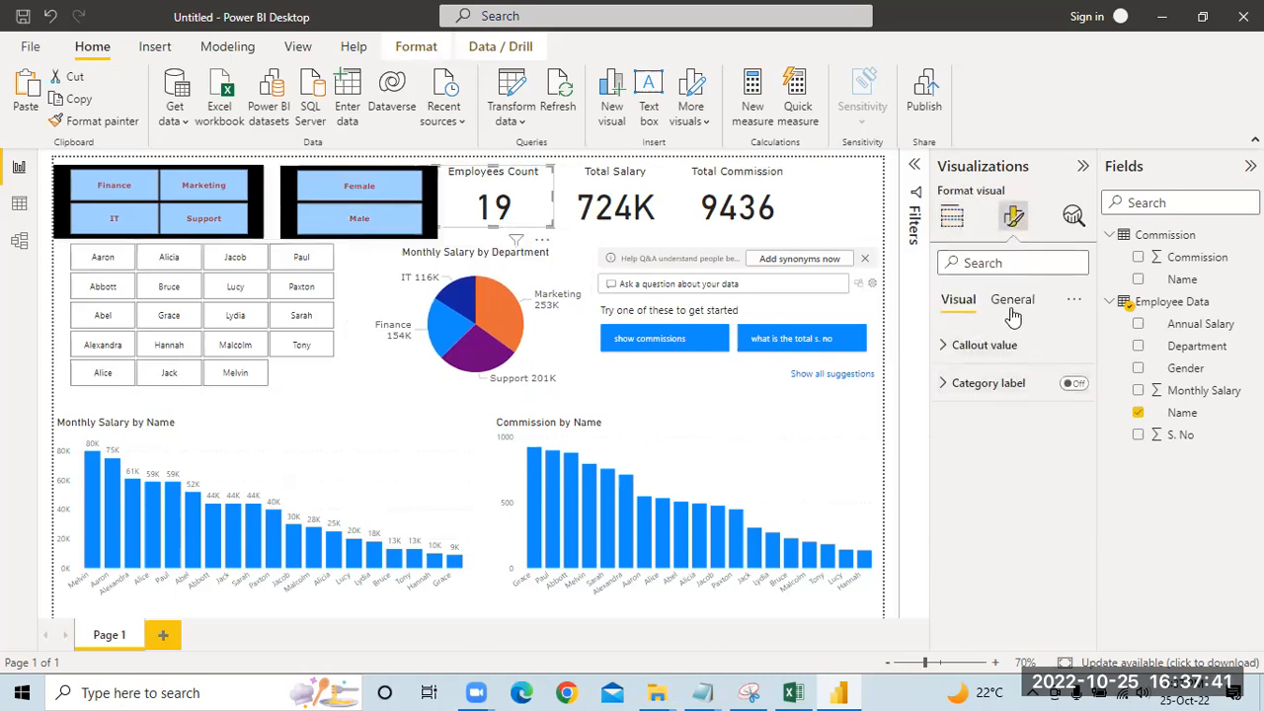
left_click(948, 357)
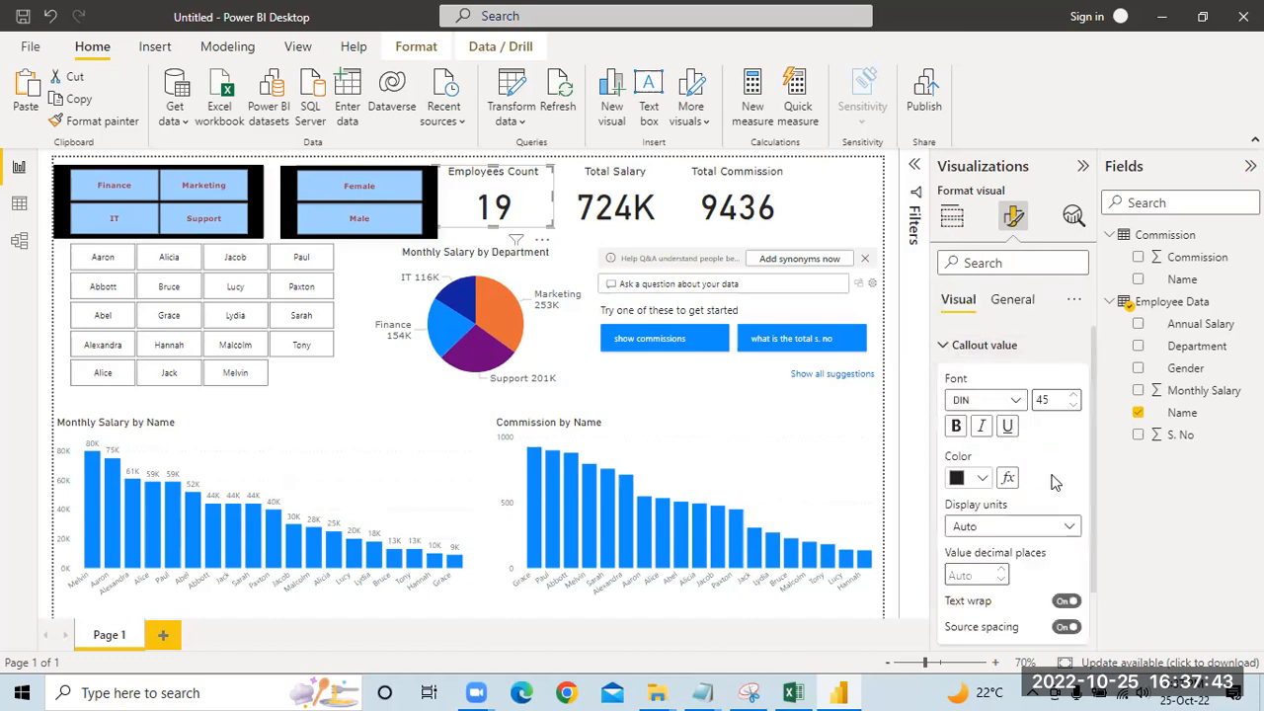
scroll(1056, 474, "down", 2)
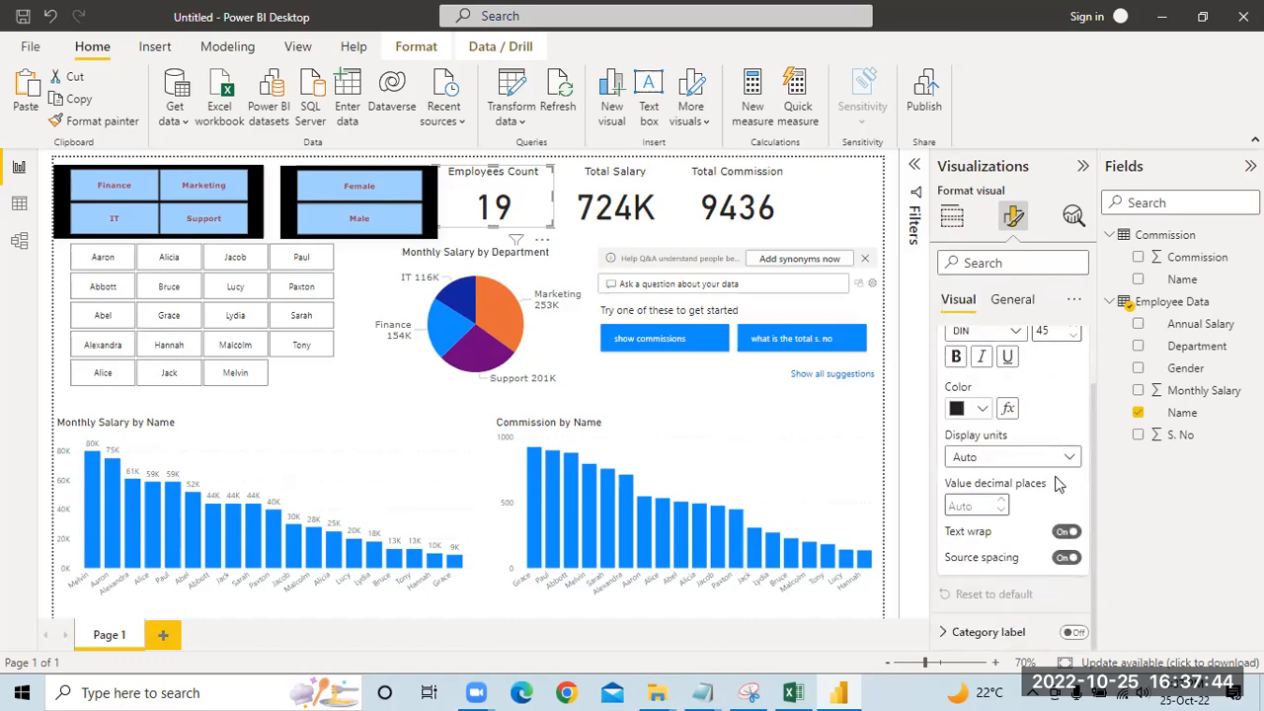
left_click(1017, 301)
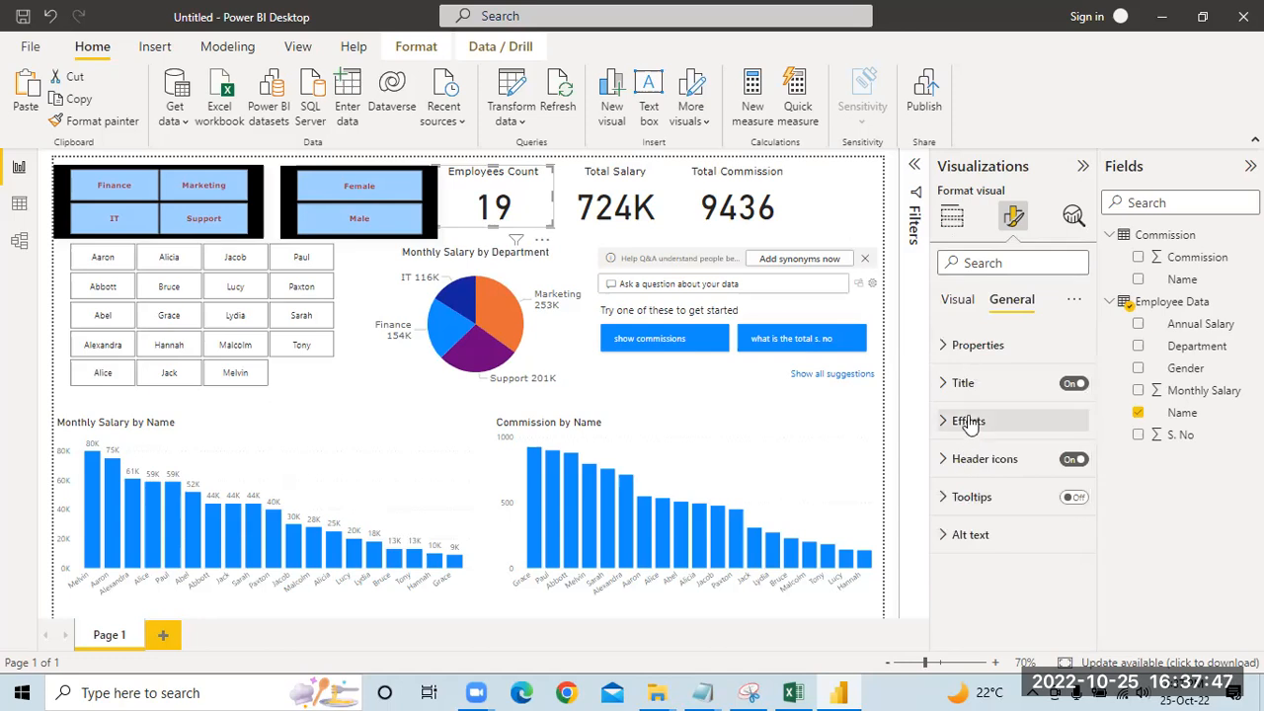
left_click(970, 420)
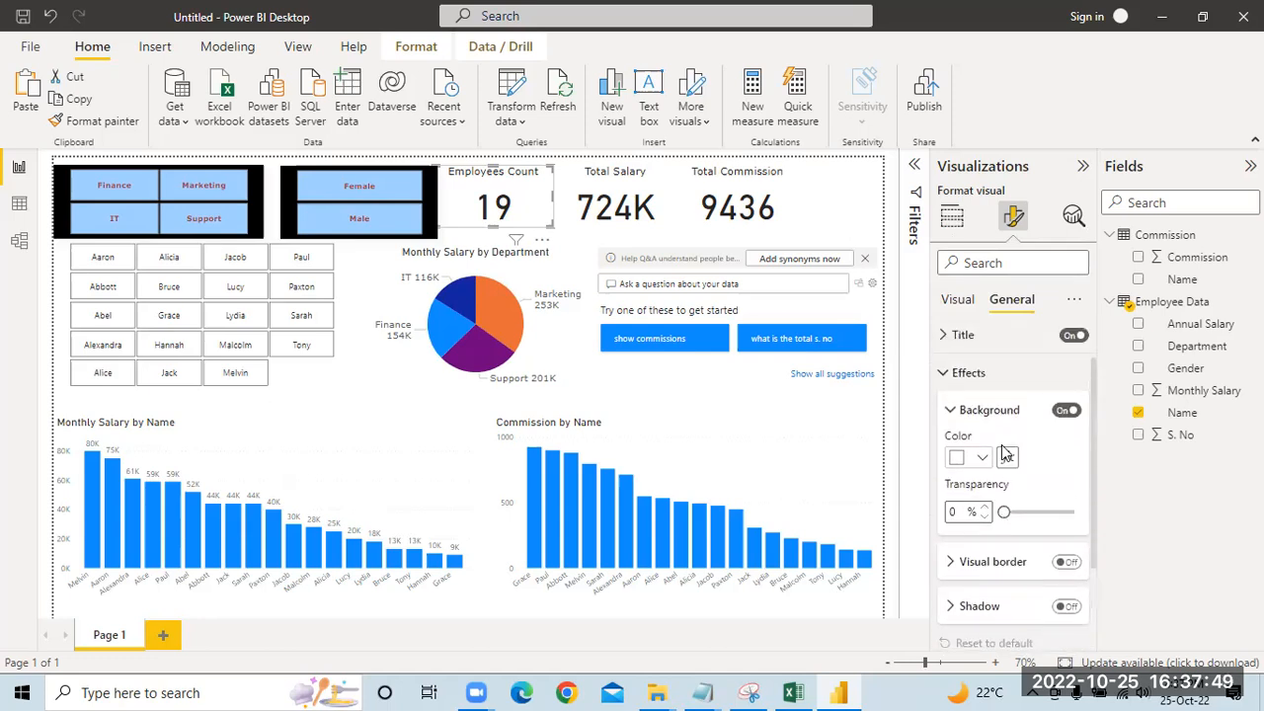
left_click(980, 459)
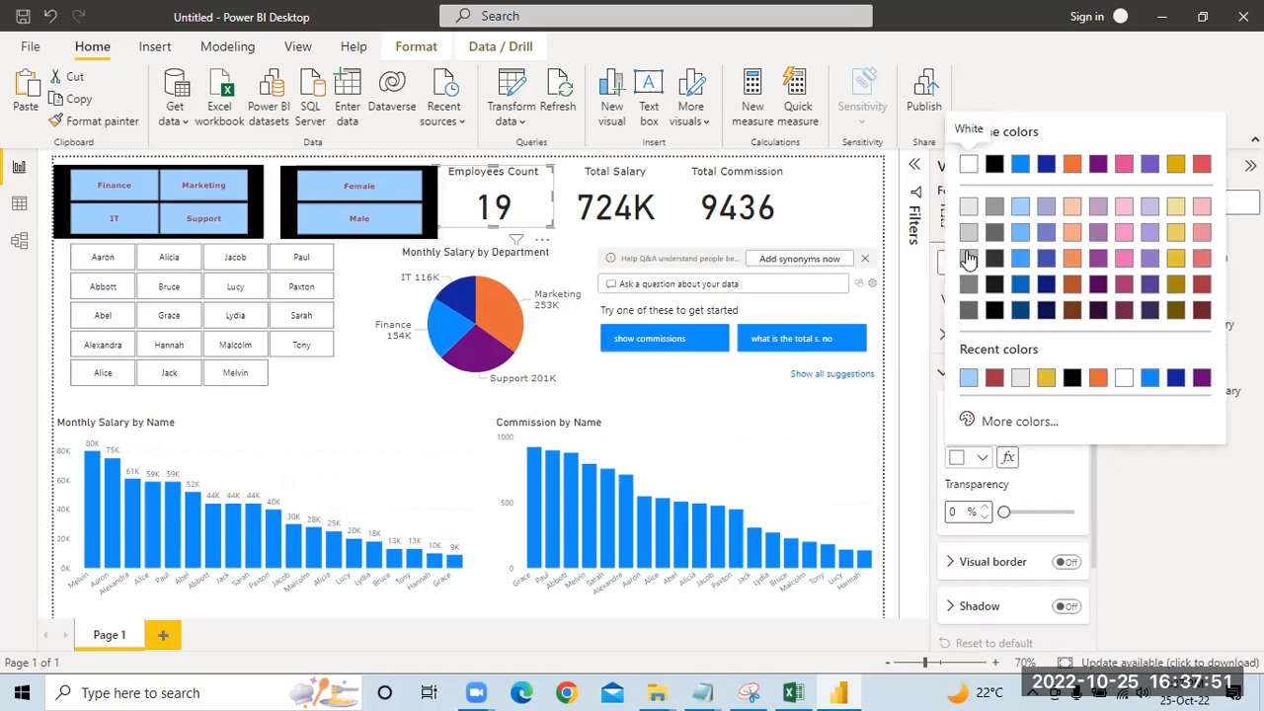
left_click(968, 379)
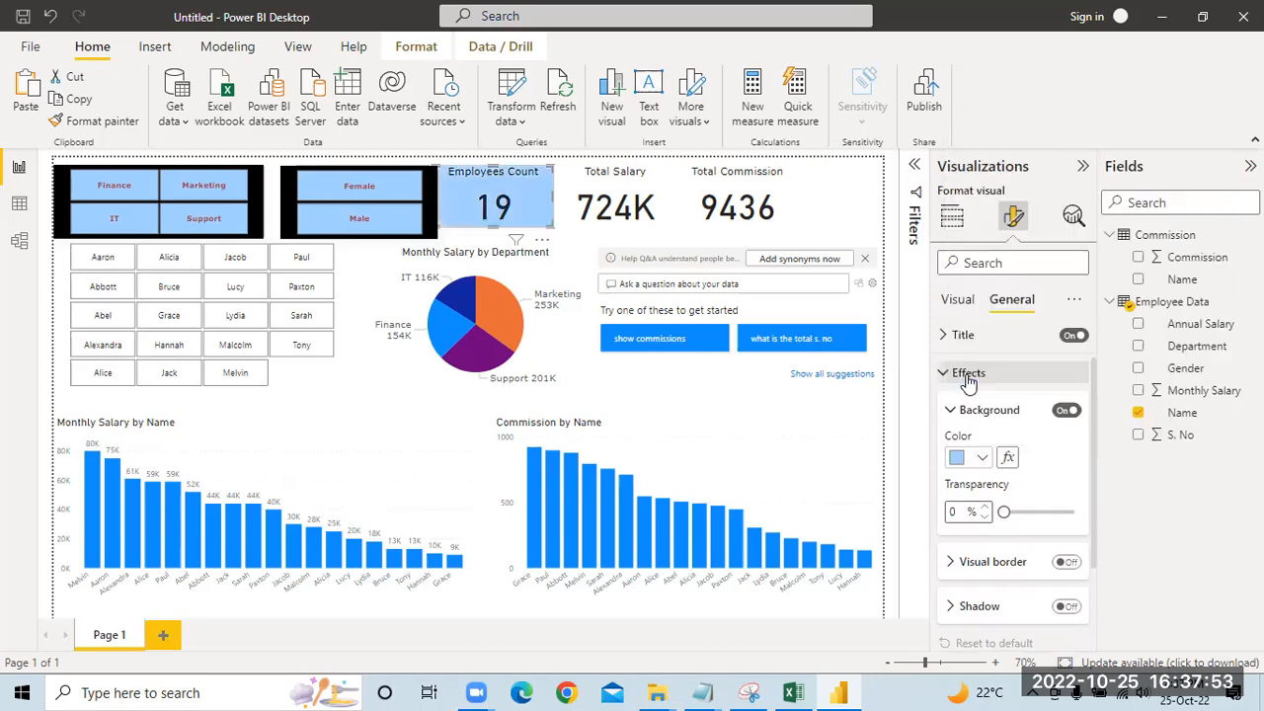
Step: Set the Employees Count card's background color to light gray #e6e6e6, and compare it with the reference dashboard in Snipping Tool
left_click(982, 459)
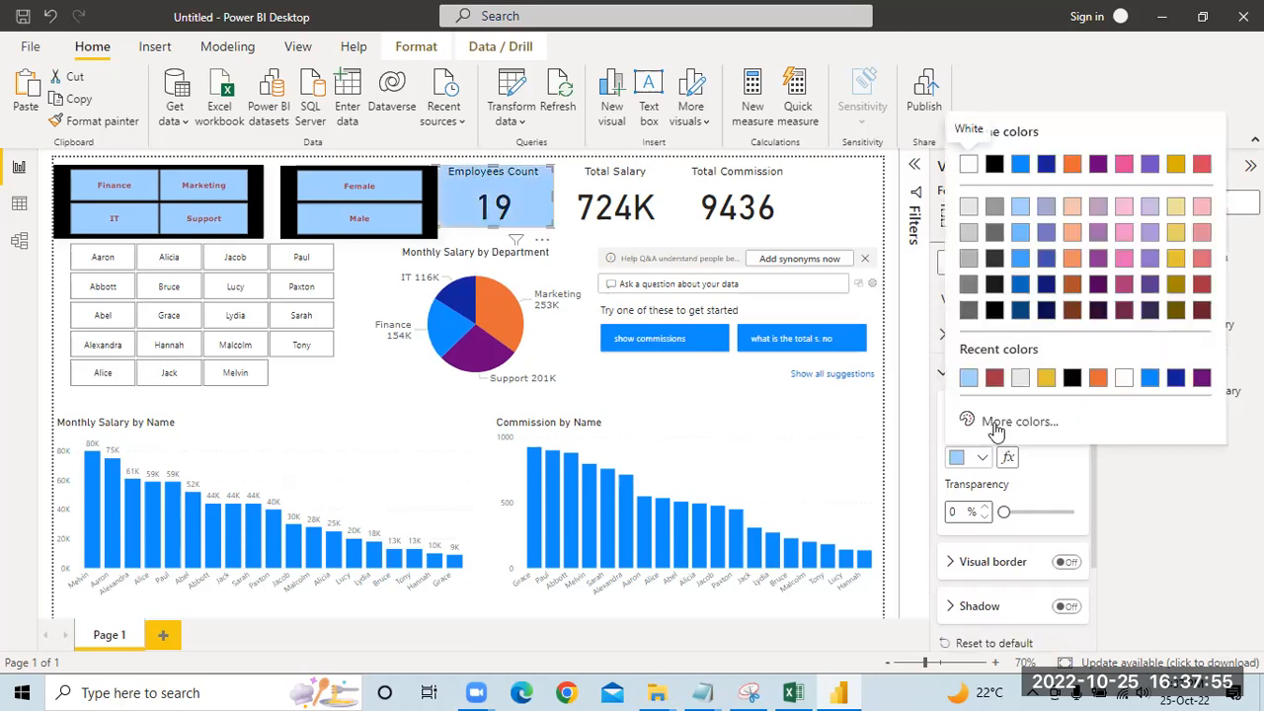
left_click(1022, 378)
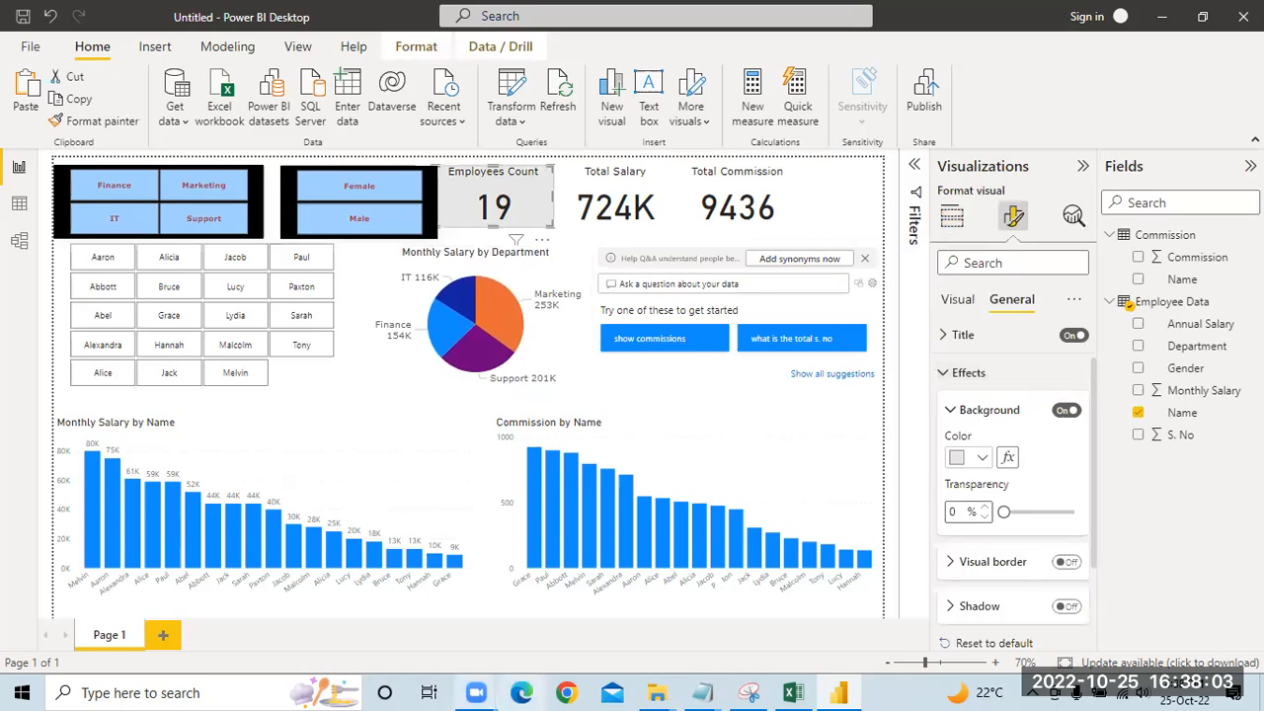
left_click(838, 689)
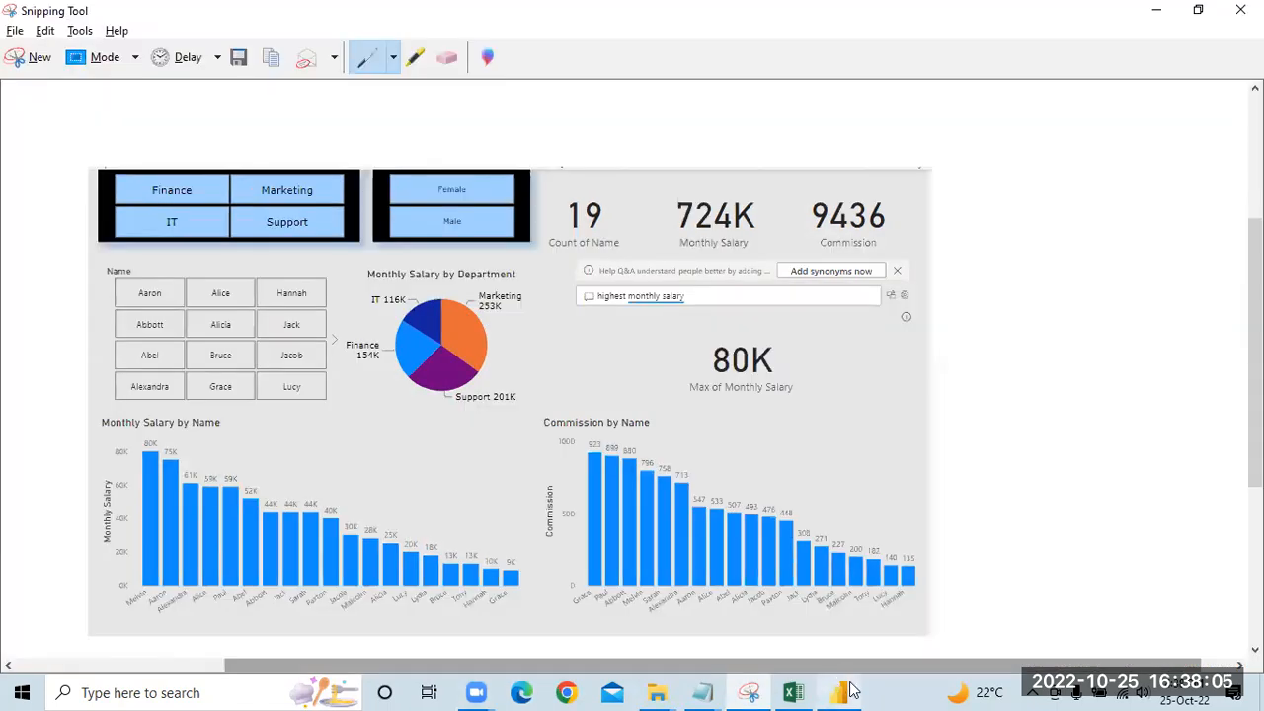
key("alt+Tab")
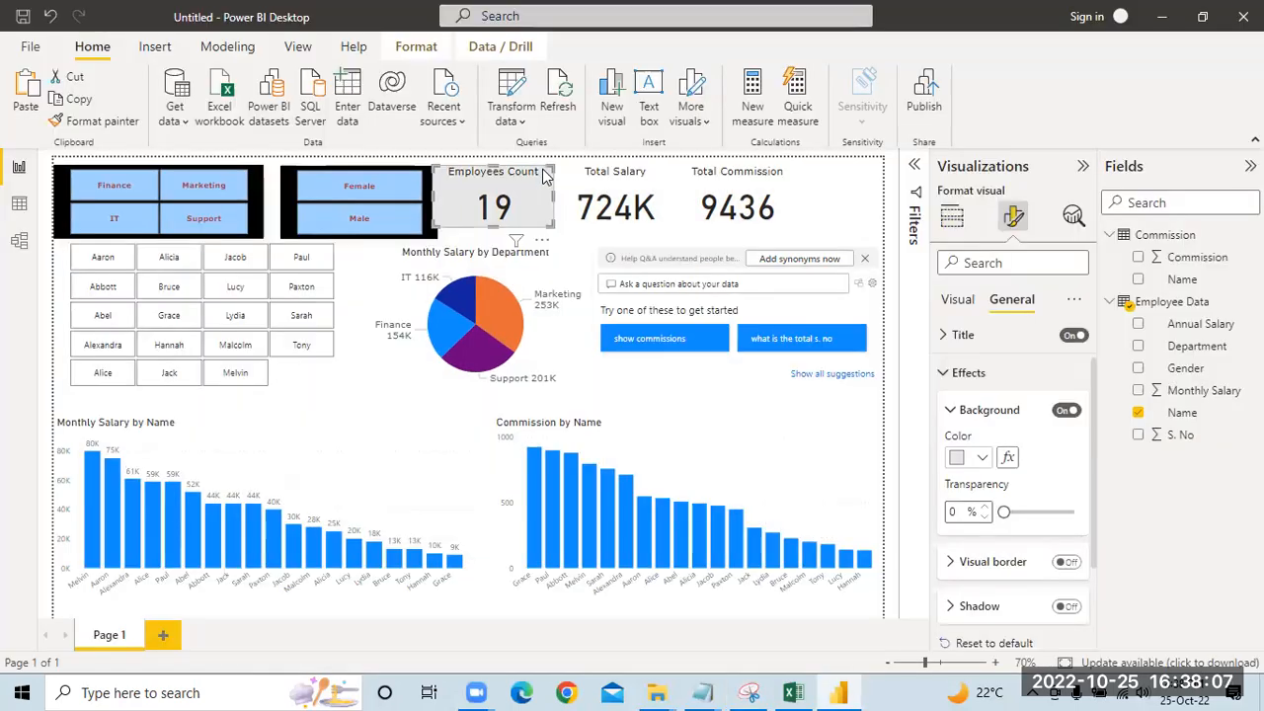
Step: Narrow the Employees Count card slightly, and move the three summary cards together toward the page's right edge
left_click_drag(431, 197, 440, 205)
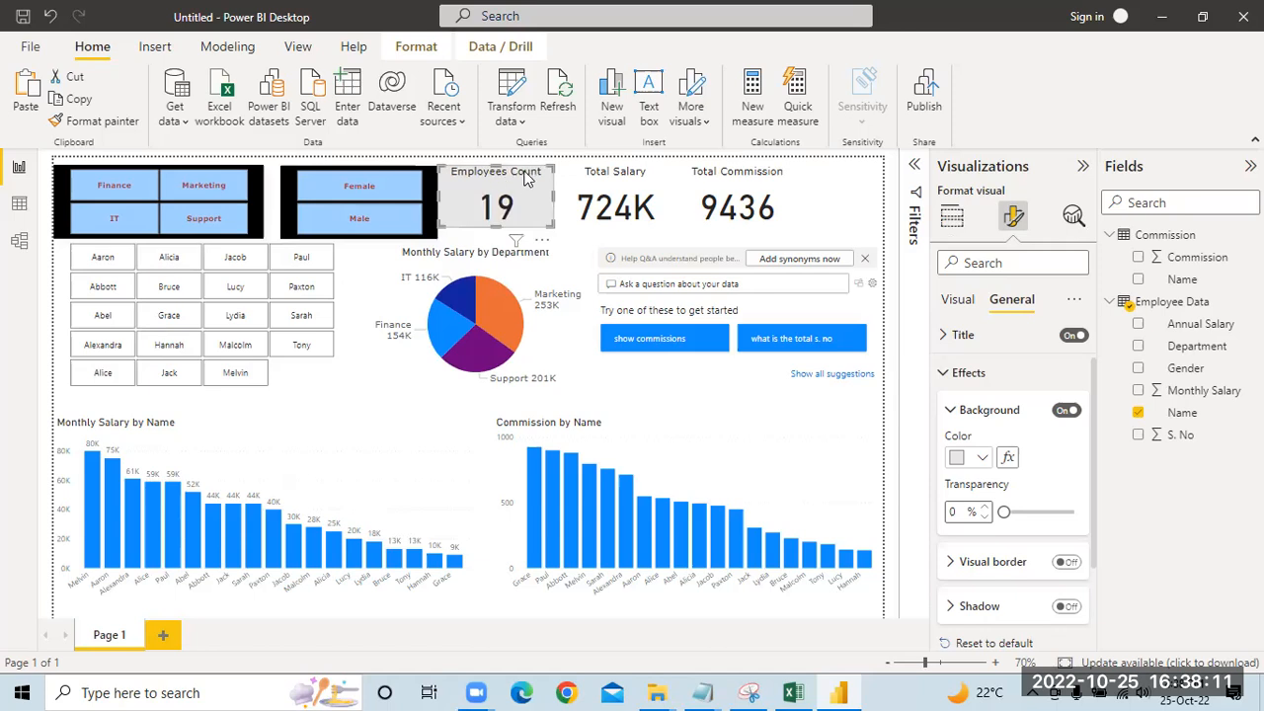
left_click(652, 183, "ctrl")
left_click(729, 186, "ctrl")
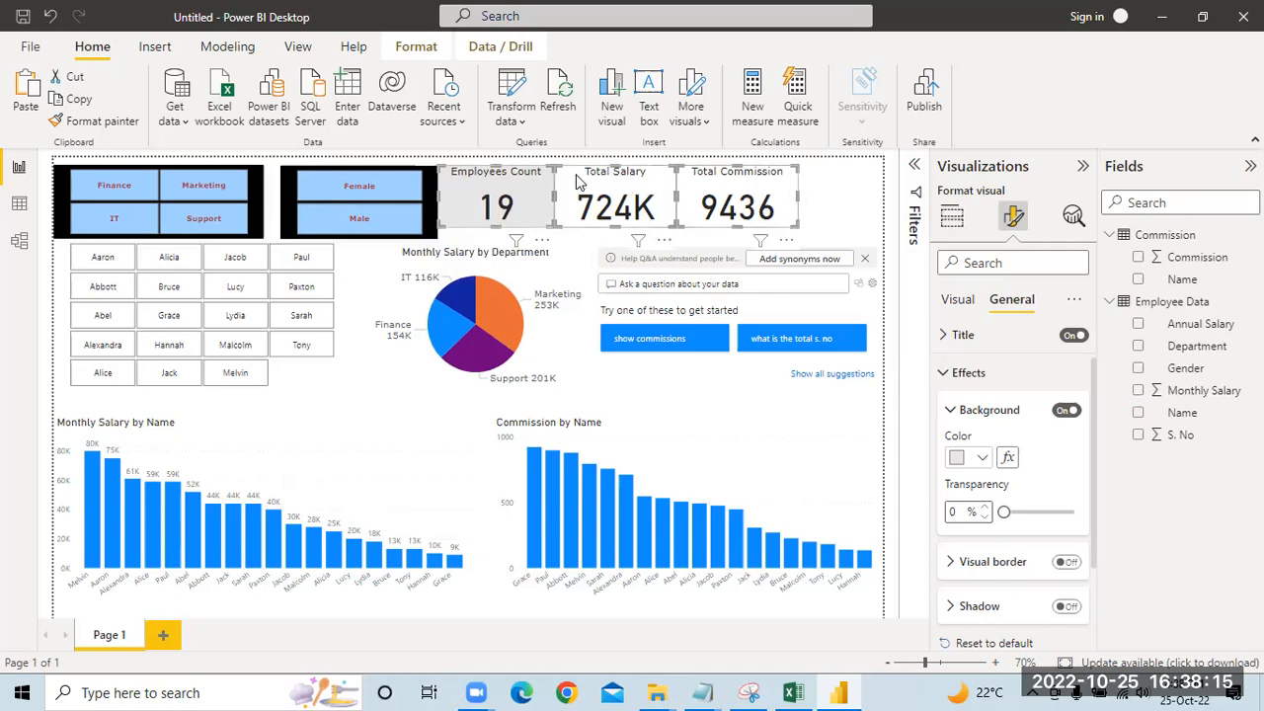
left_click_drag(583, 179, 643, 184)
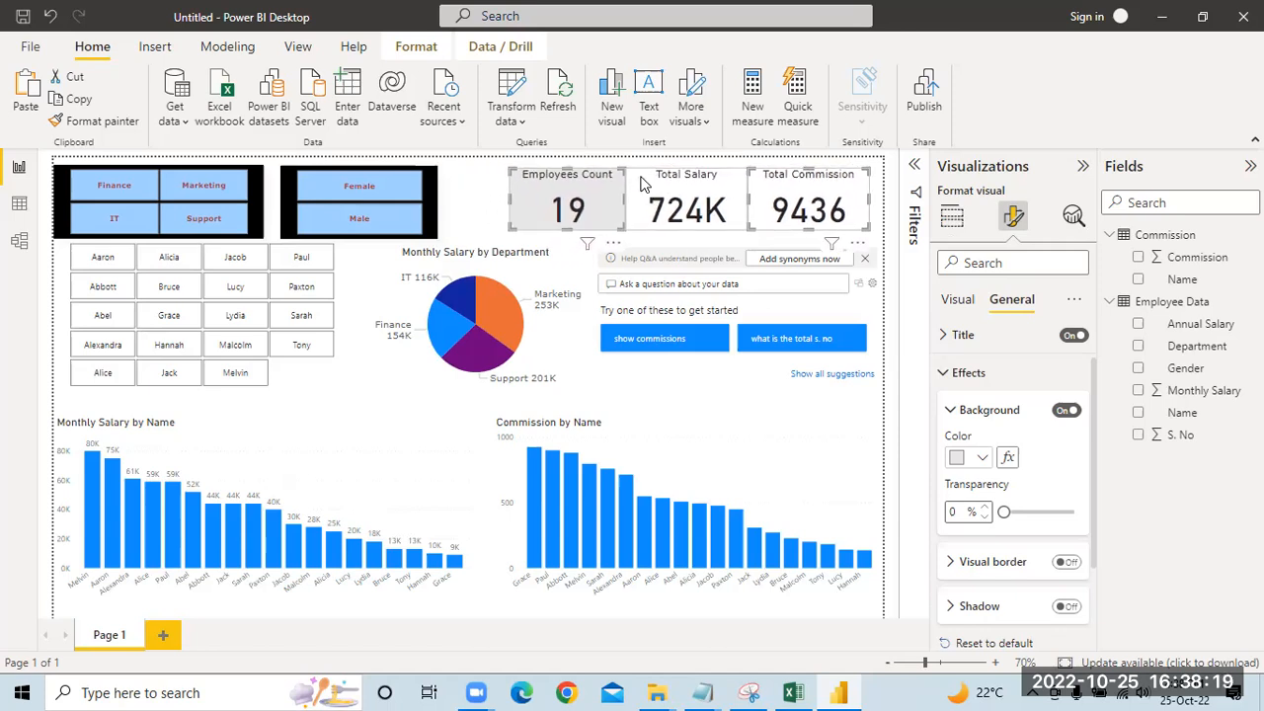
left_click(472, 174)
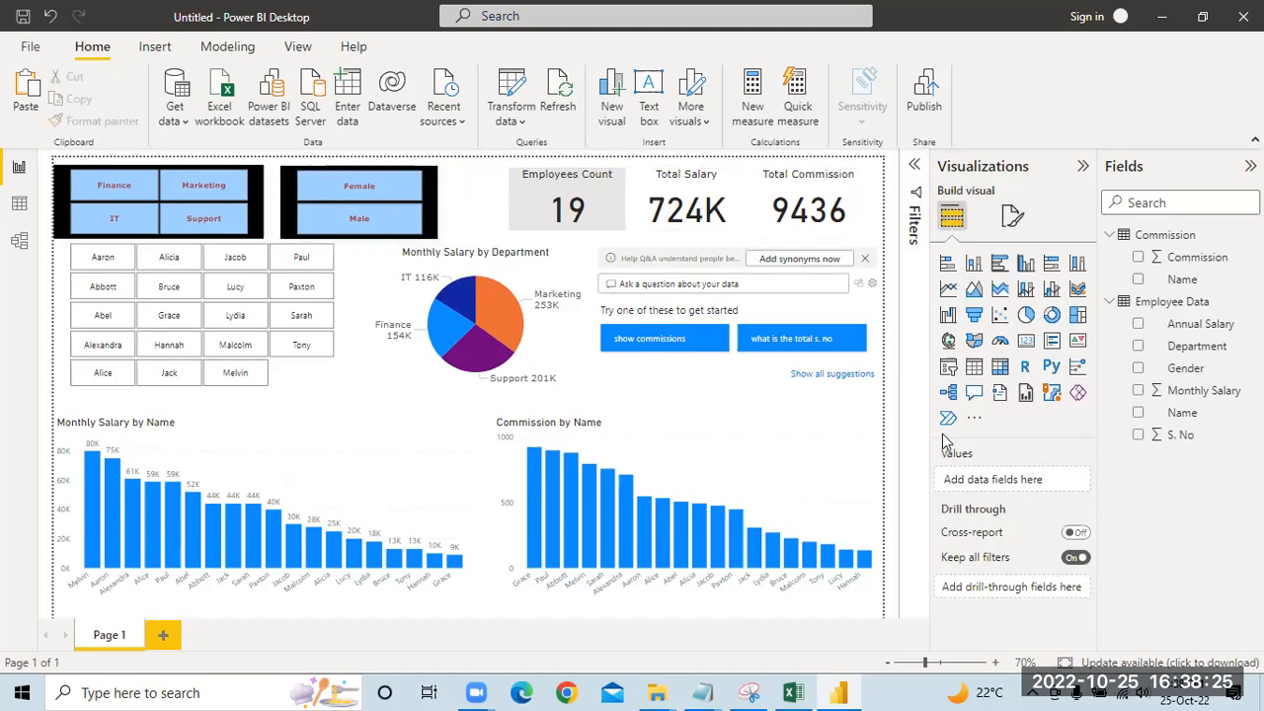
Step: Set the page's canvas background color to light gray #e6e6e6 and recheck the canvas background settings
left_click(1011, 215)
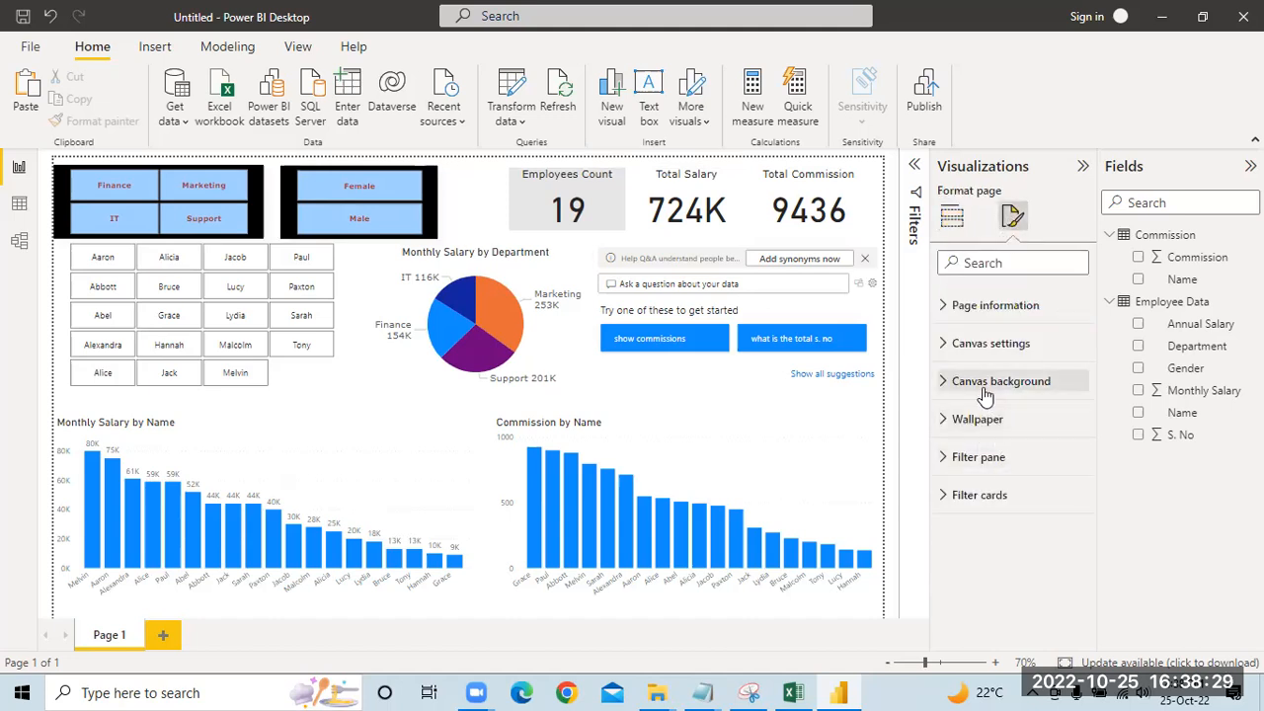
left_click(984, 385)
left_click(980, 437)
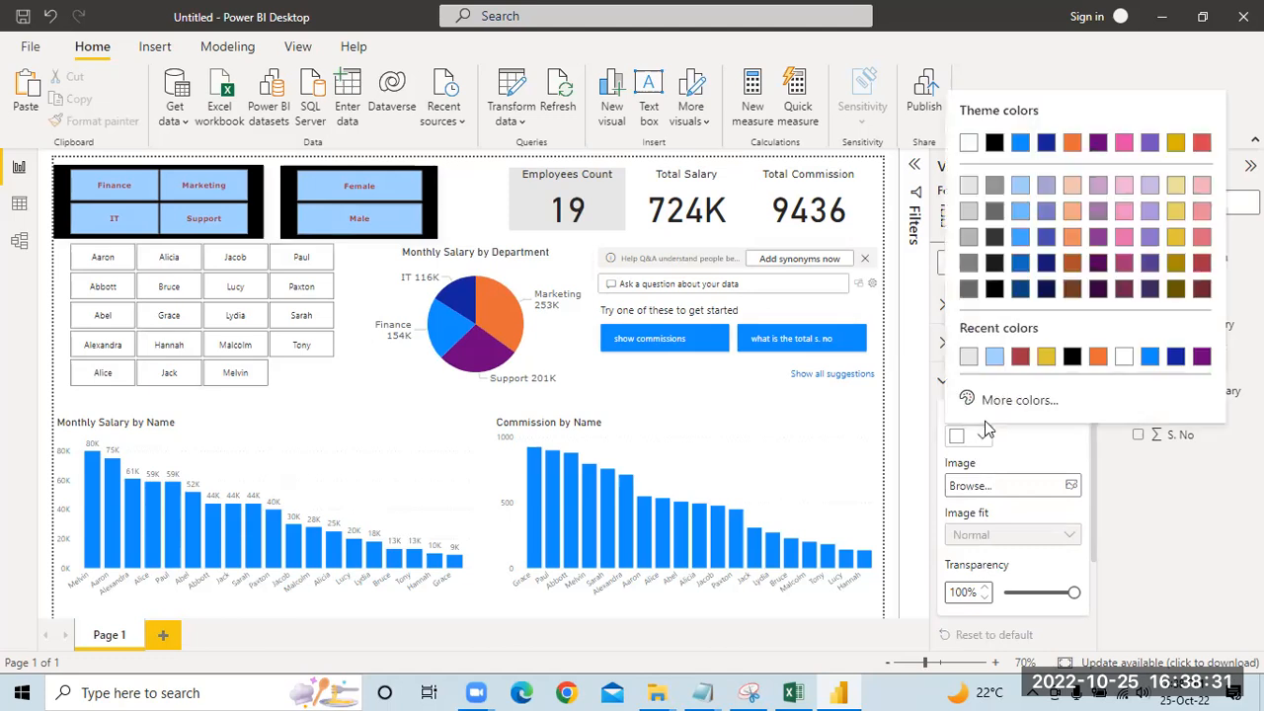
left_click(968, 359)
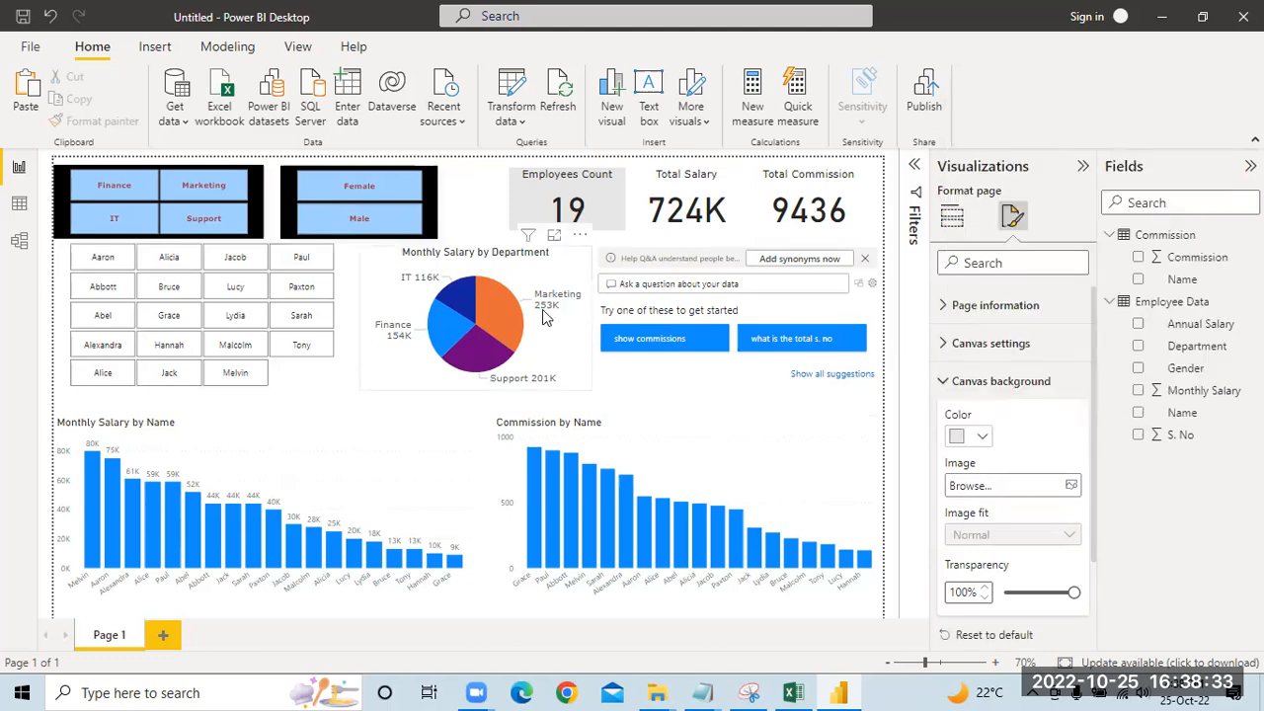
left_click(477, 183)
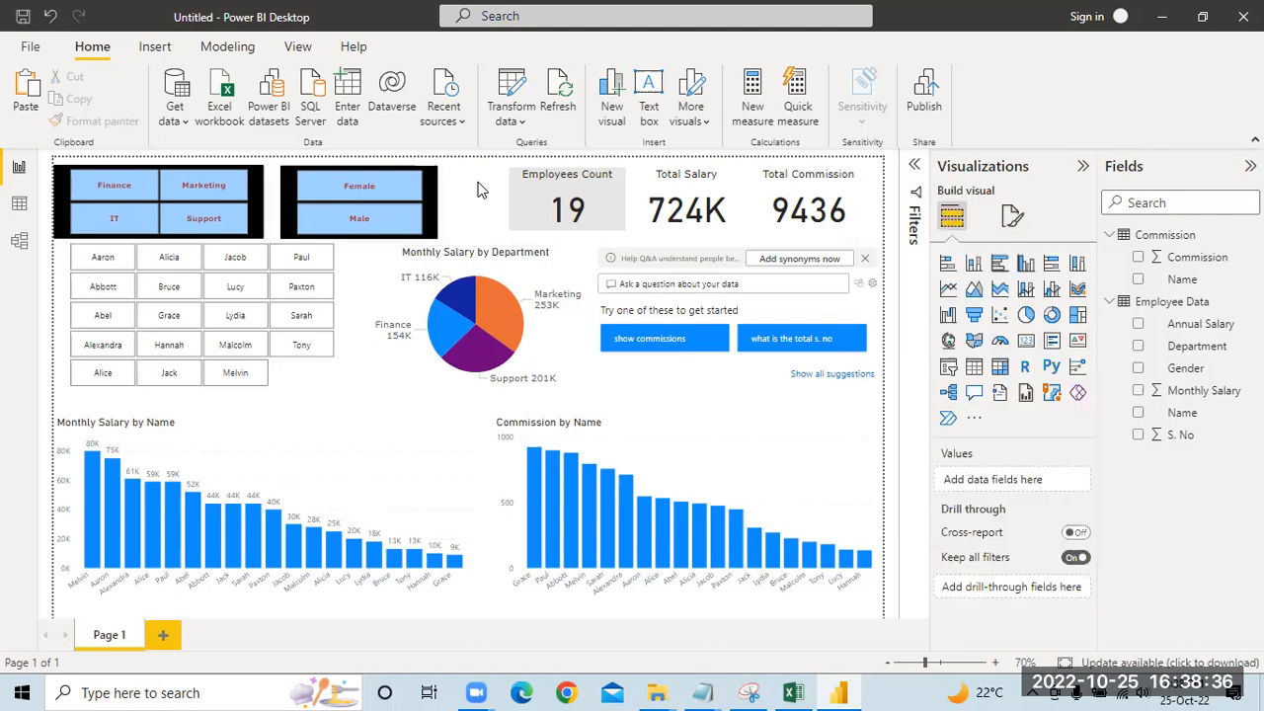
left_click(1011, 215)
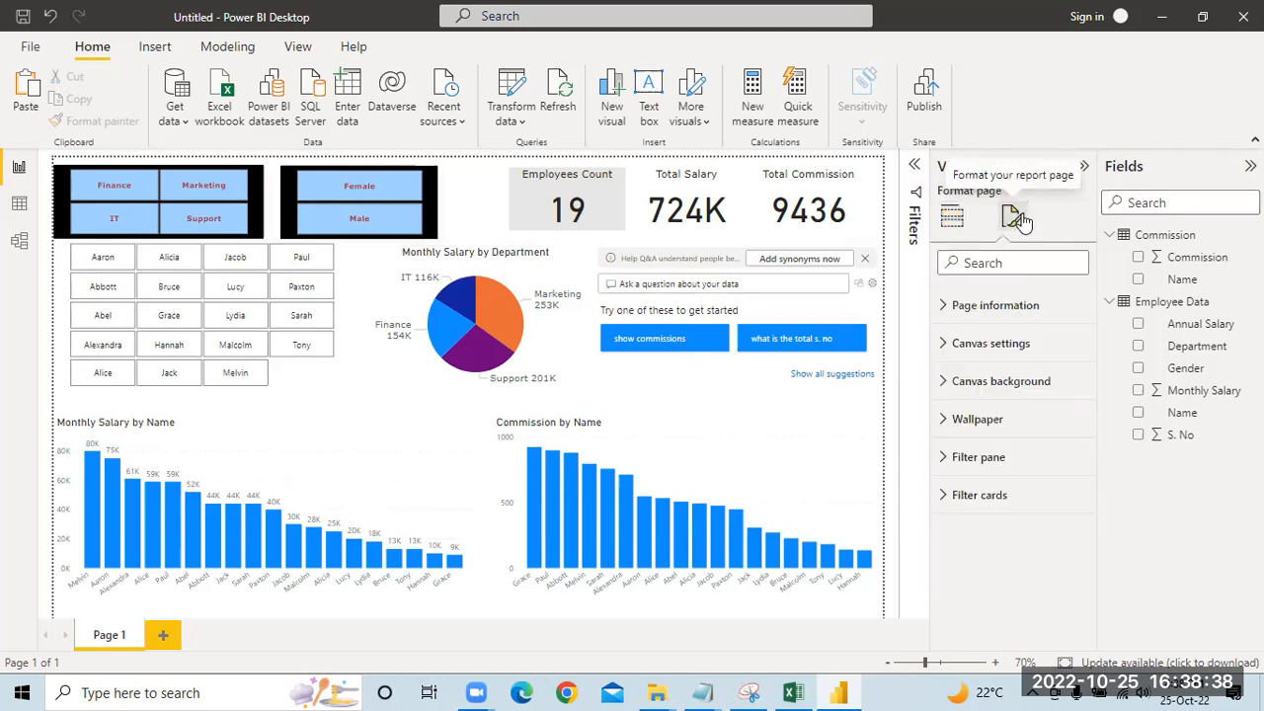
left_click(1000, 383)
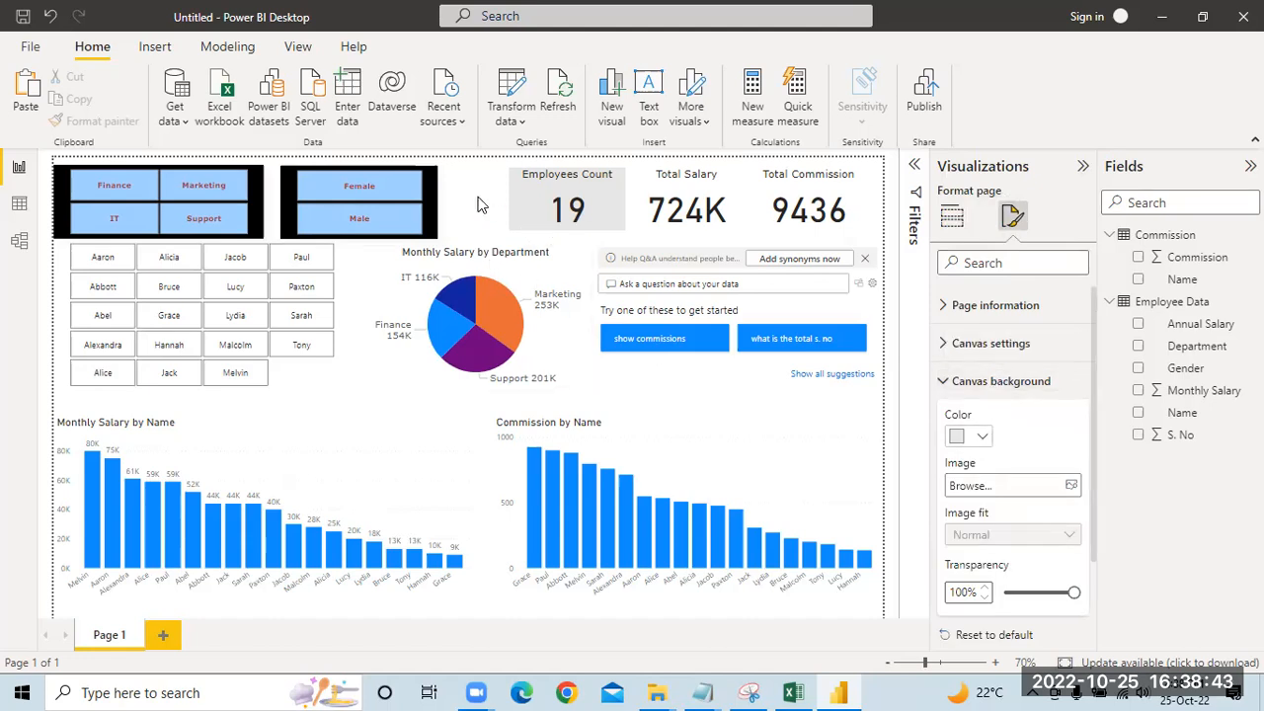
Step: Copy the Employees Count card's formatting with Format Painter to the Total Salary card, and from there to the Total Commission card
left_click(728, 186)
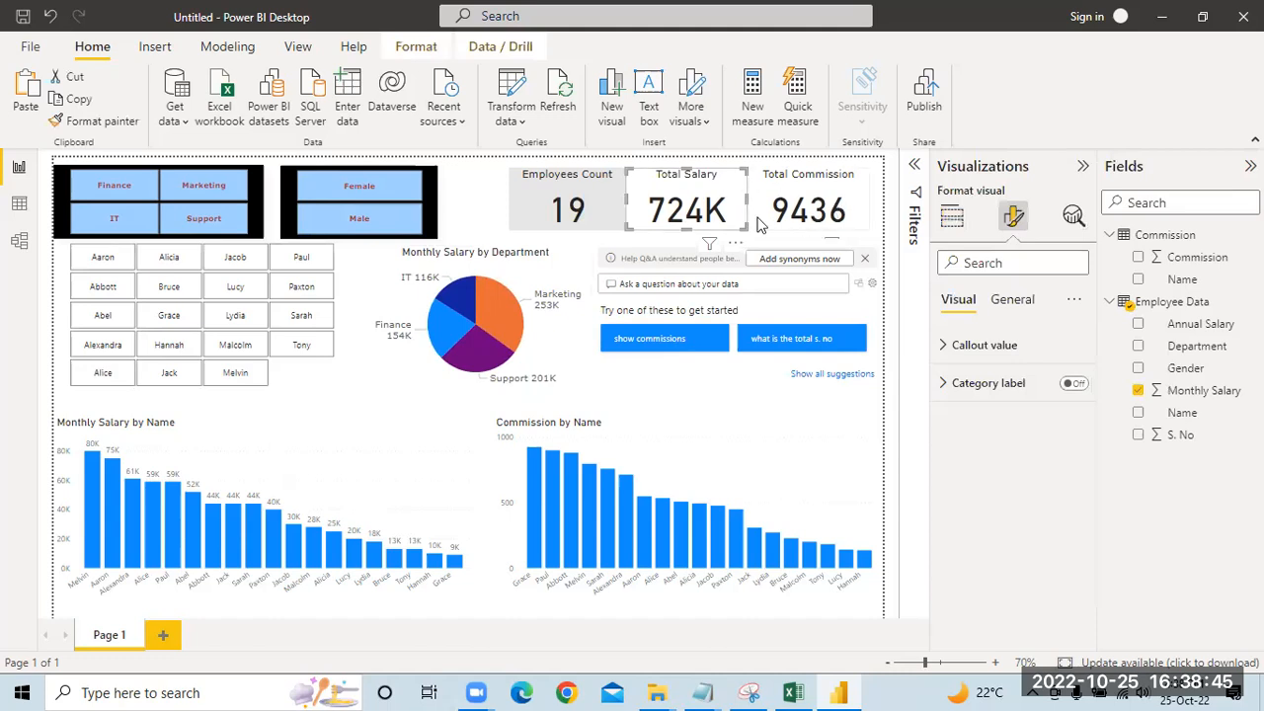
left_click(607, 199)
left_click(95, 121)
left_click(739, 189)
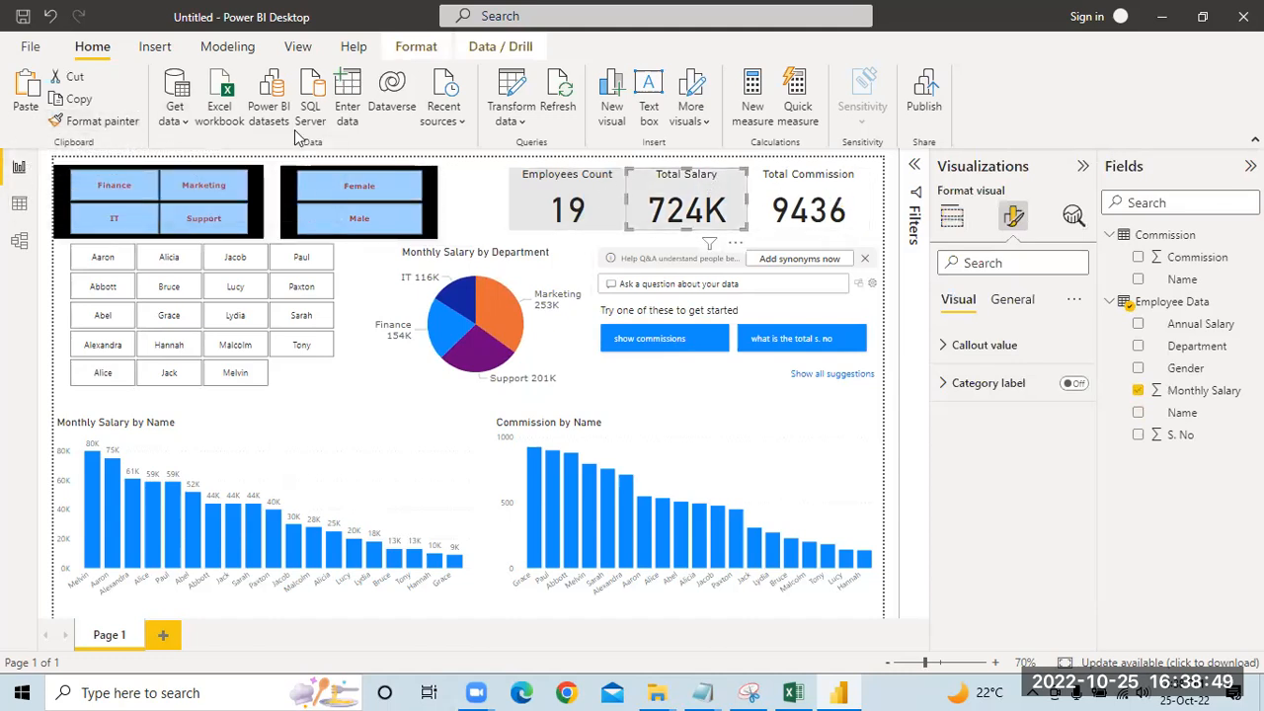
left_click(98, 120)
left_click(847, 178)
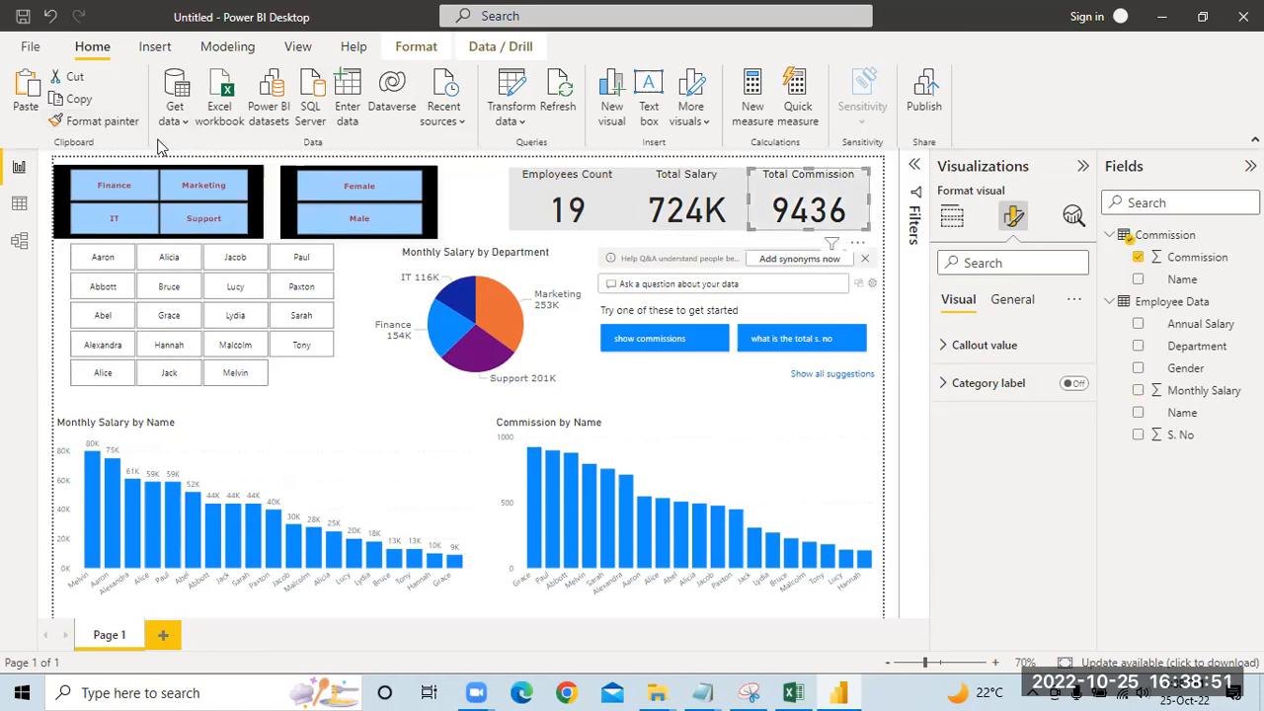
Step: Apply the Total Commission card's formatting with Format Painter to the department pie chart, and carry it over to the Name slicer
left_click(99, 120)
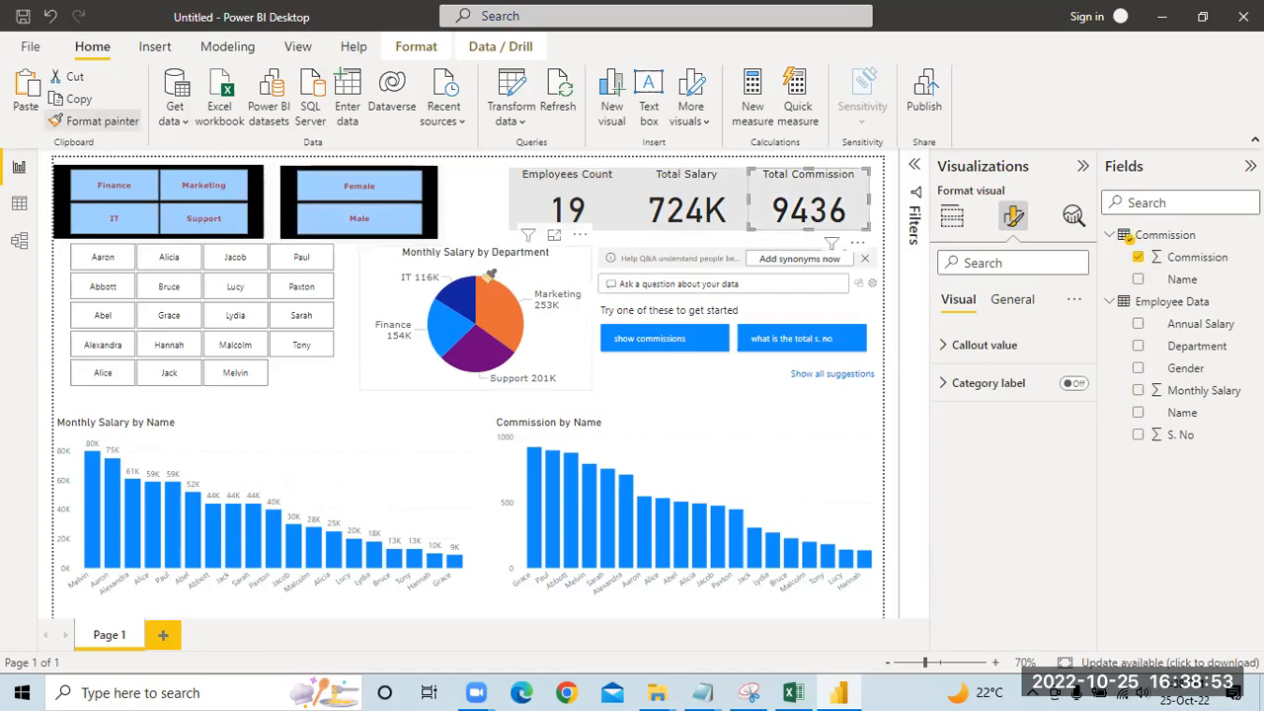
left_click(548, 264)
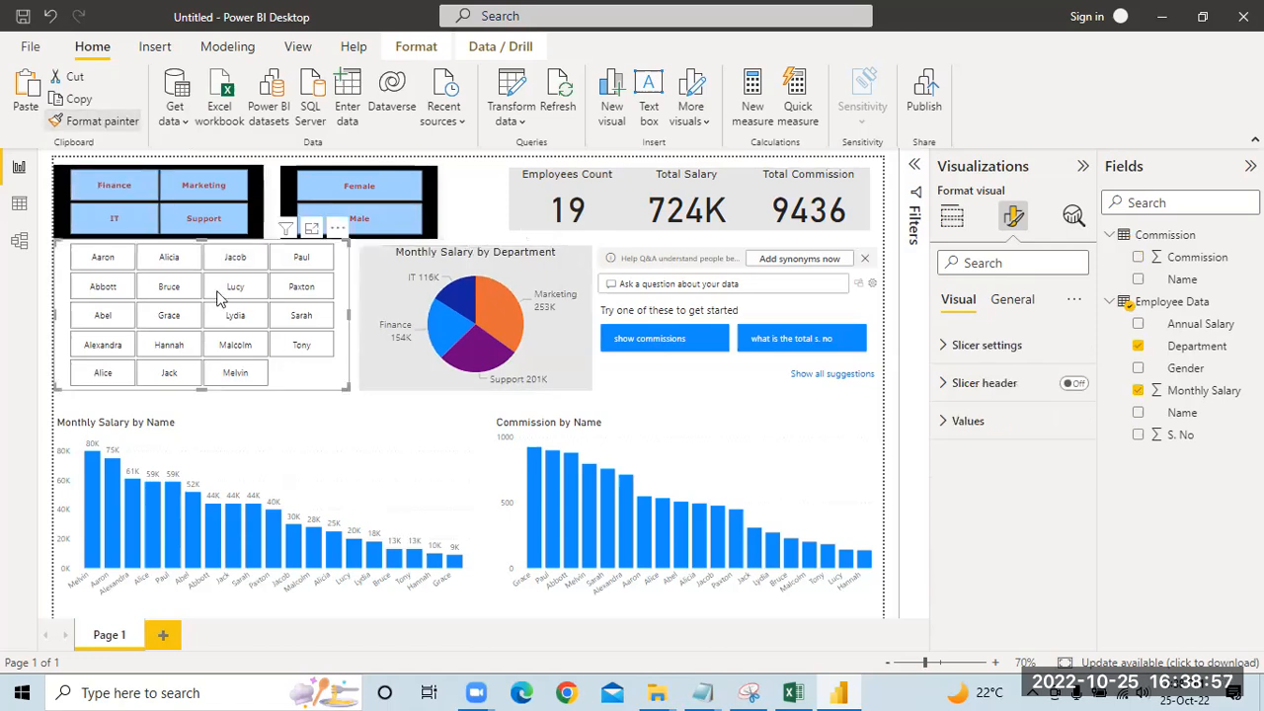
left_click(296, 371)
Step: Copy the gray background formatting with Format Painter to the Monthly Salary by Name and Commission by Name column charts
left_click(110, 124)
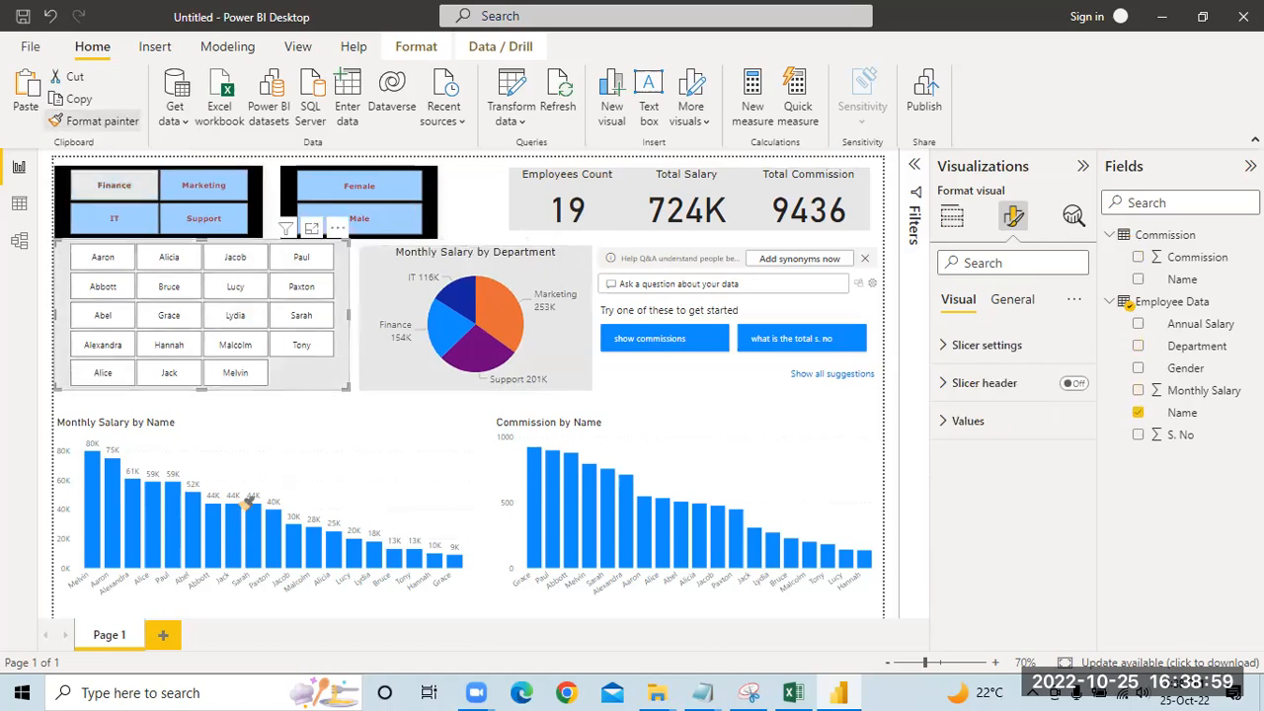
left_click(326, 441)
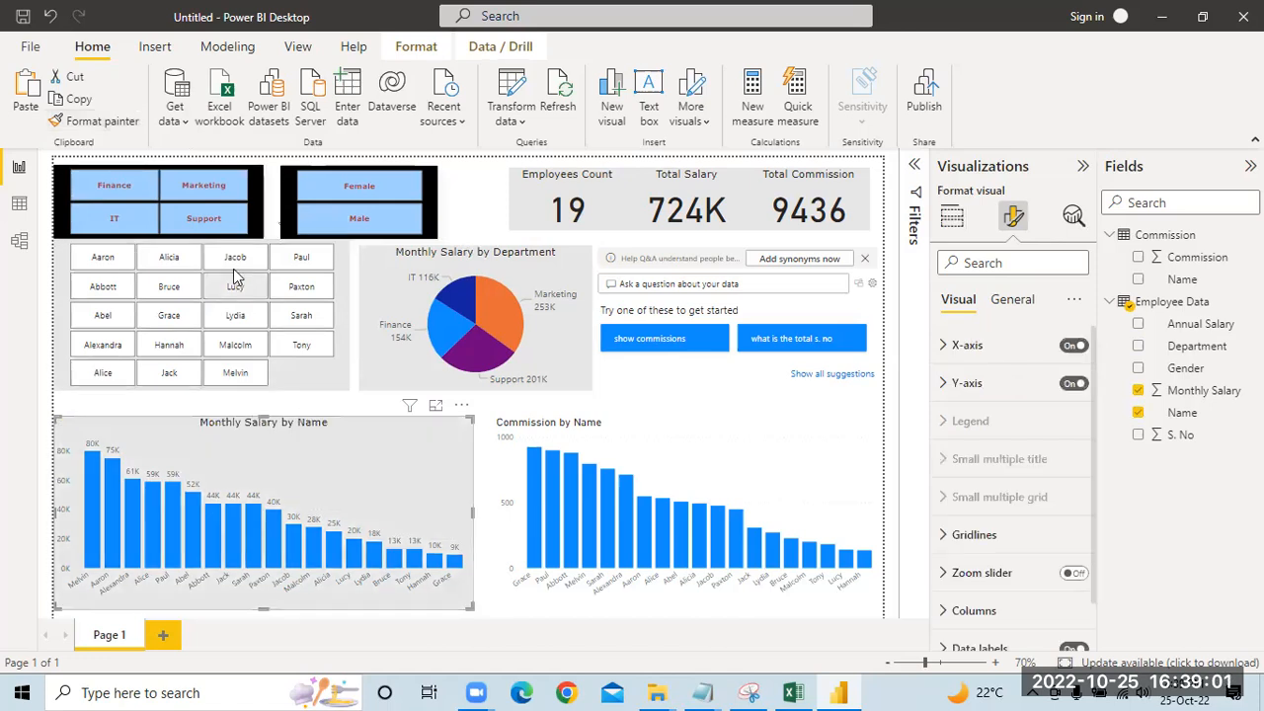
left_click(111, 123)
left_click(765, 458)
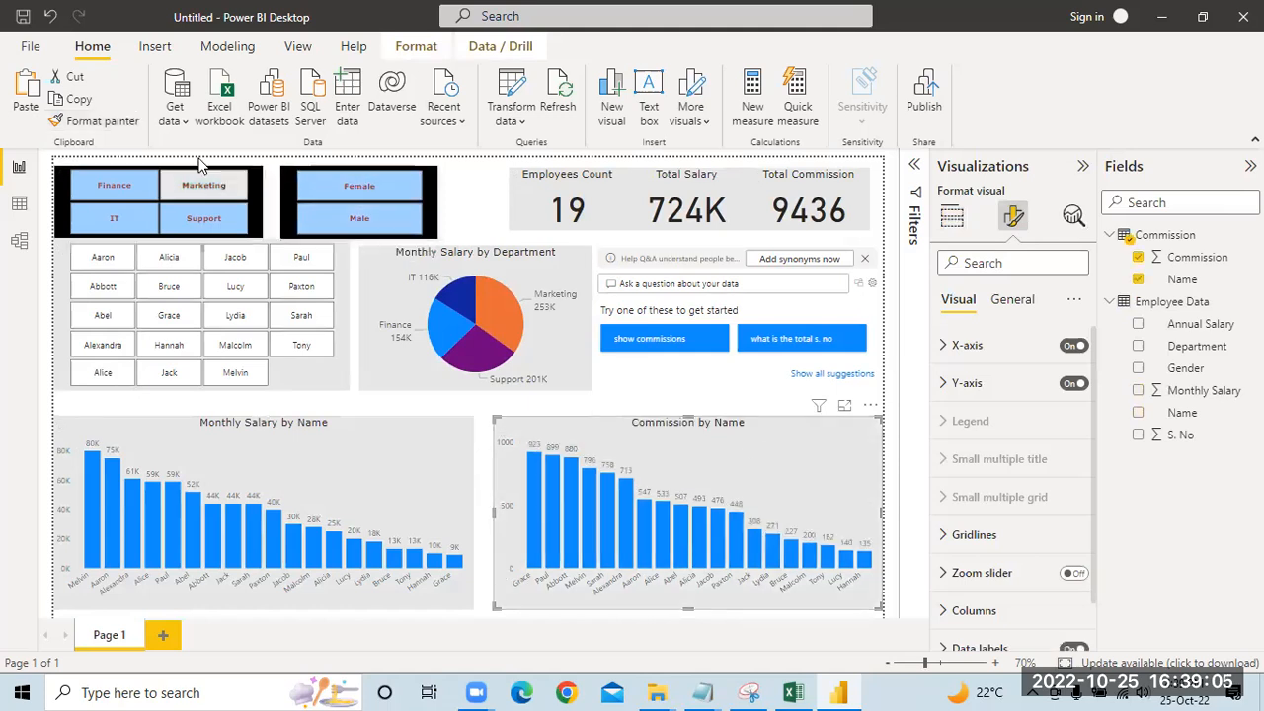
Step: Copy the gray formatting to the Q&A visual with Format Painter, and compare the page with the reference dashboard in Snipping Tool
left_click(98, 120)
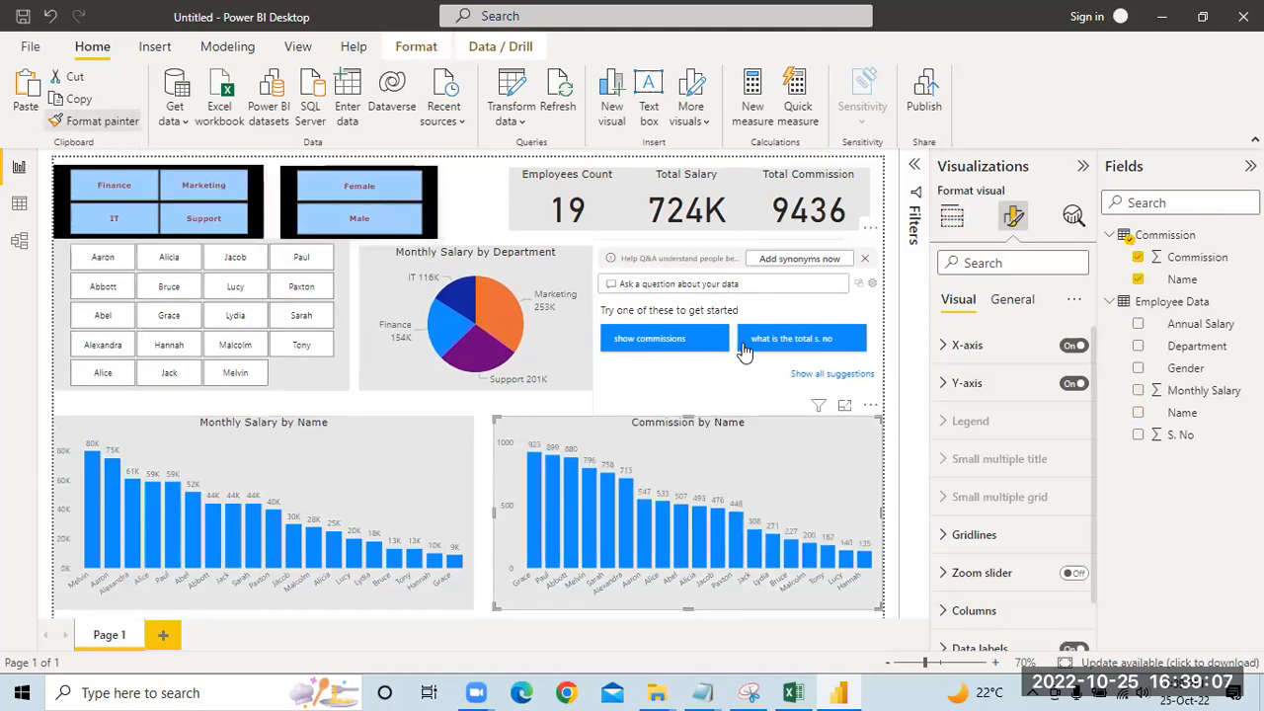
left_click(864, 303)
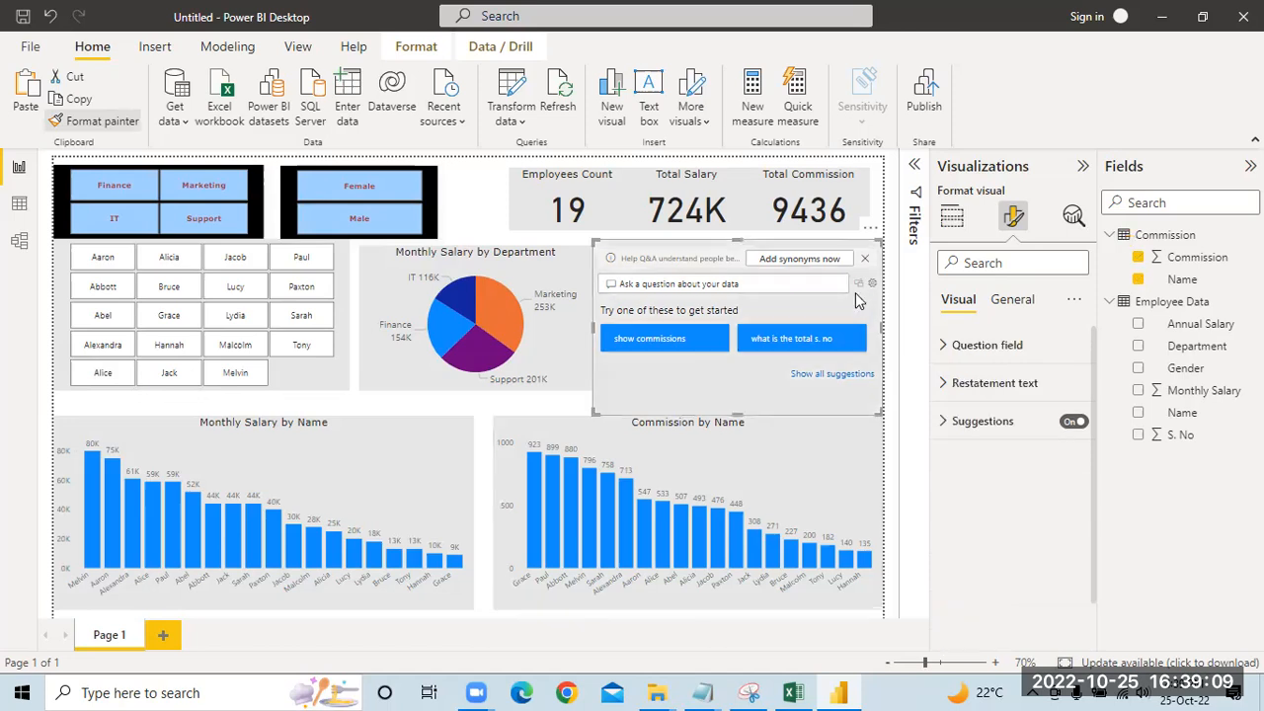
left_click(87, 123)
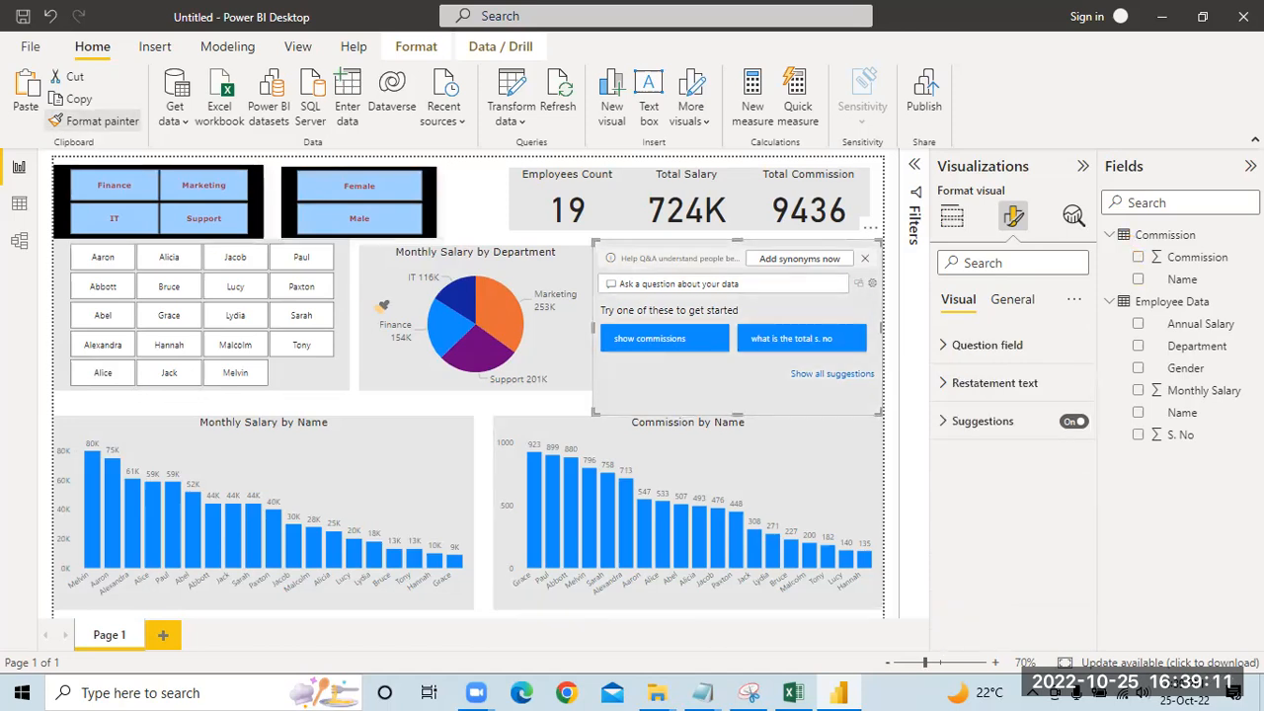
left_click(391, 397)
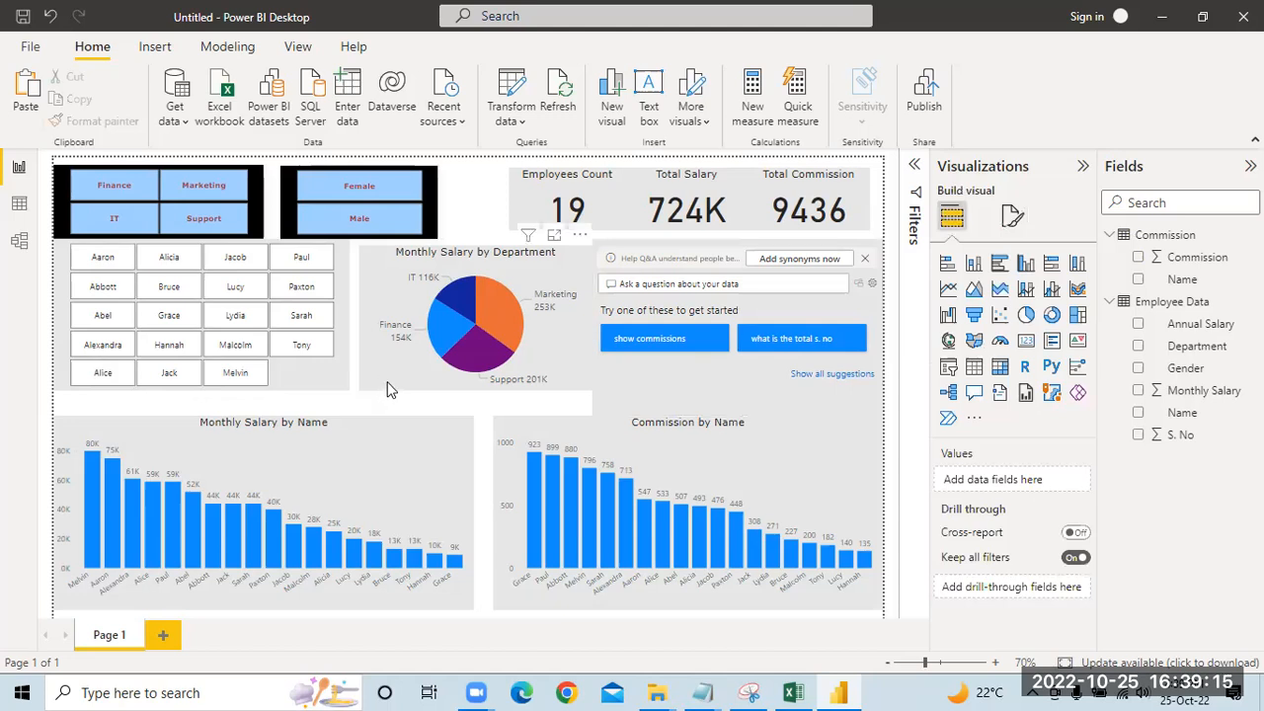
left_click(748, 693)
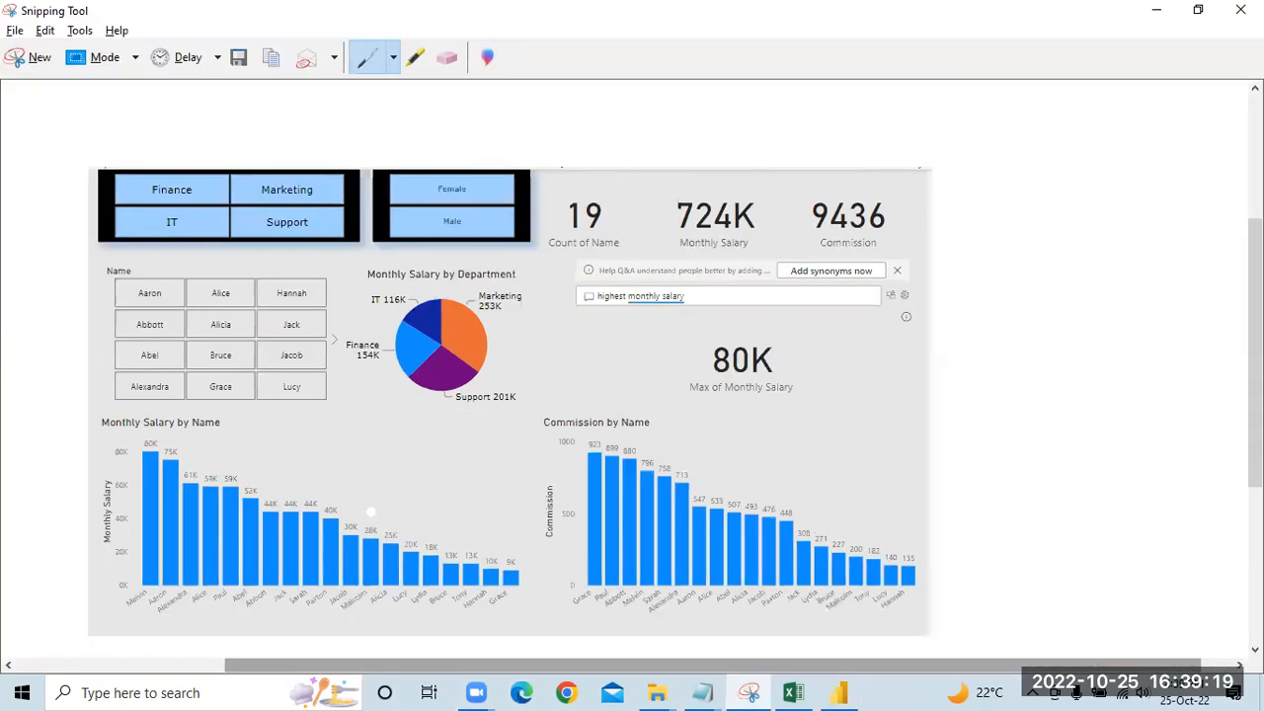
left_click(839, 693)
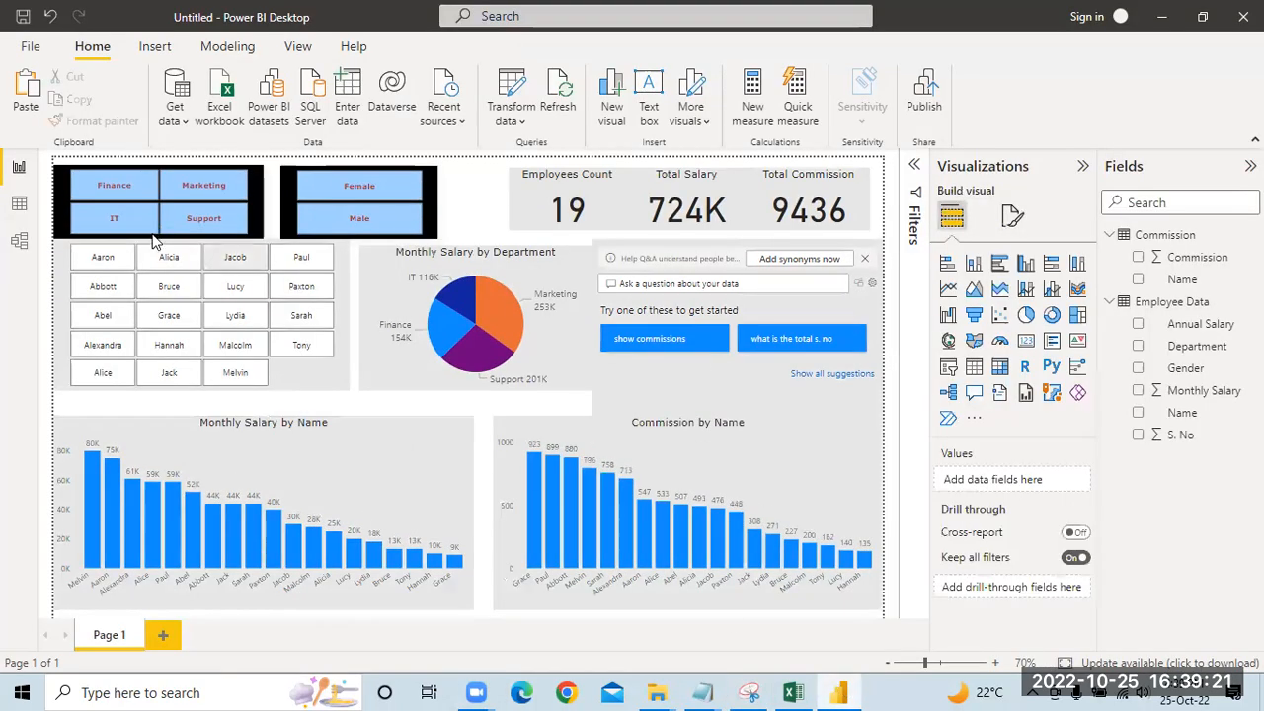
Step: Set the font color of the Name slicer's values to dark red
left_click(306, 382)
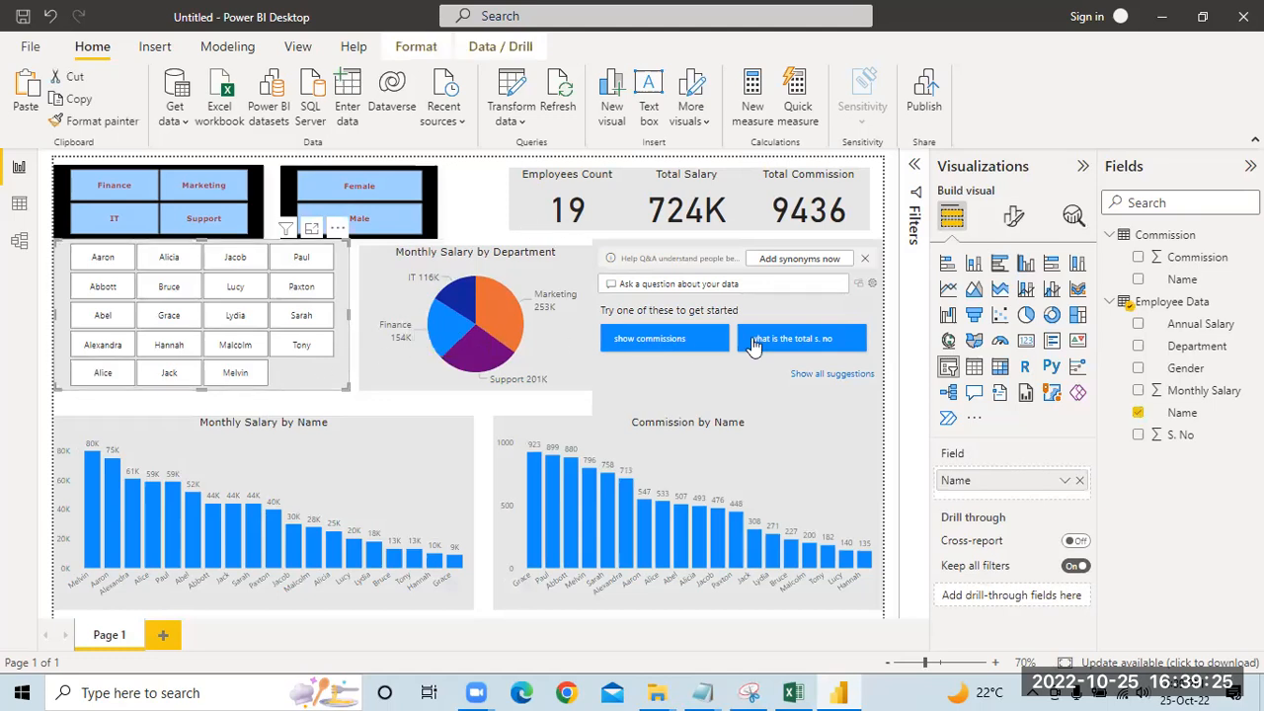
left_click(1014, 216)
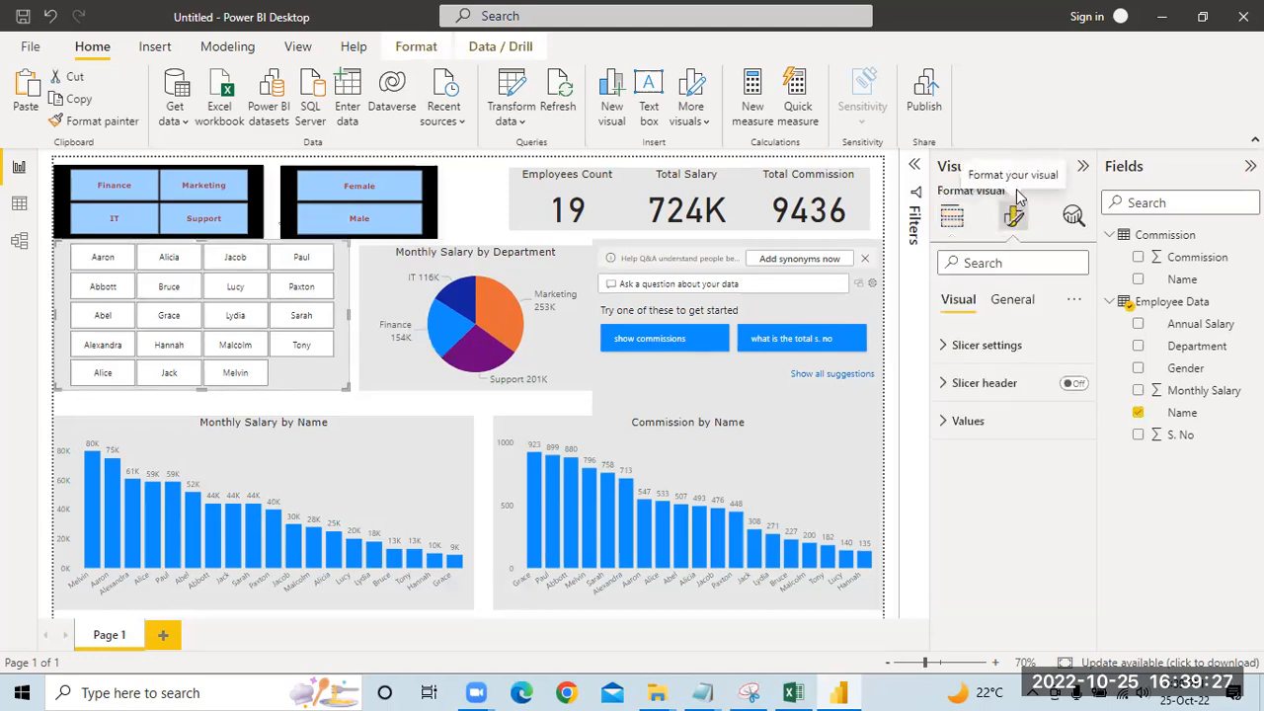
left_click(1019, 301)
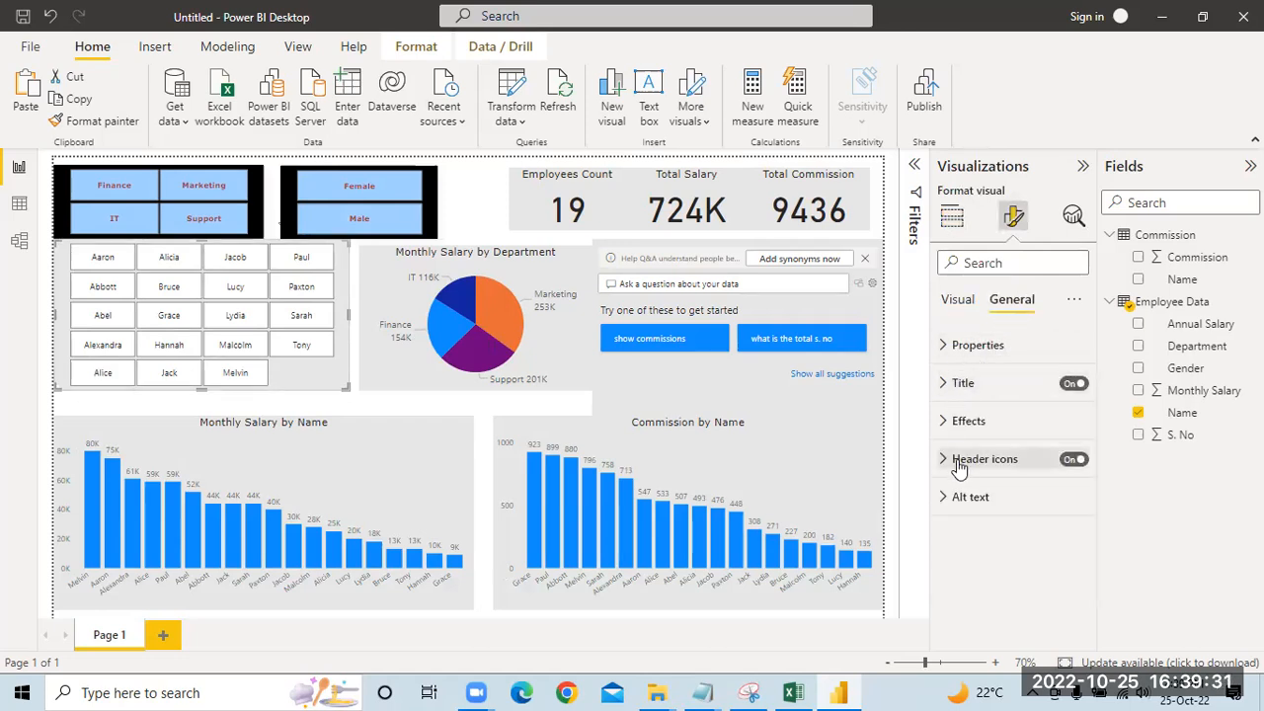
left_click(976, 346)
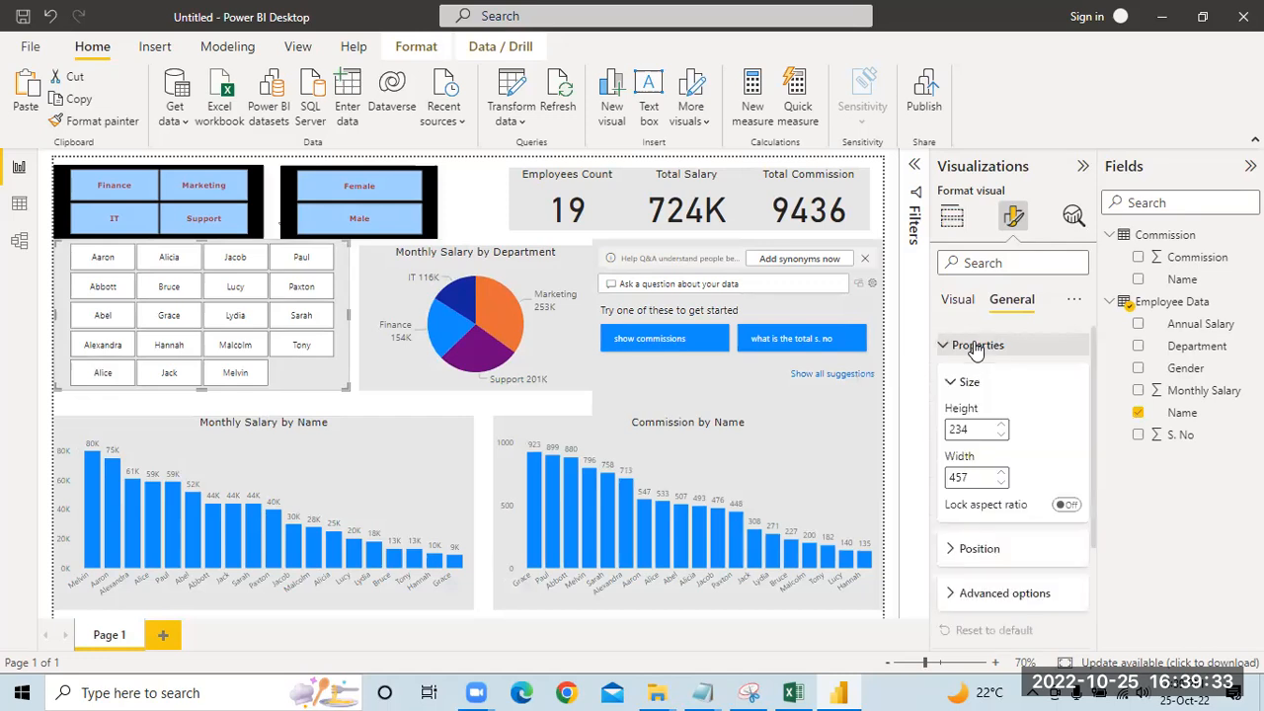
scroll(1037, 514, "down", 3)
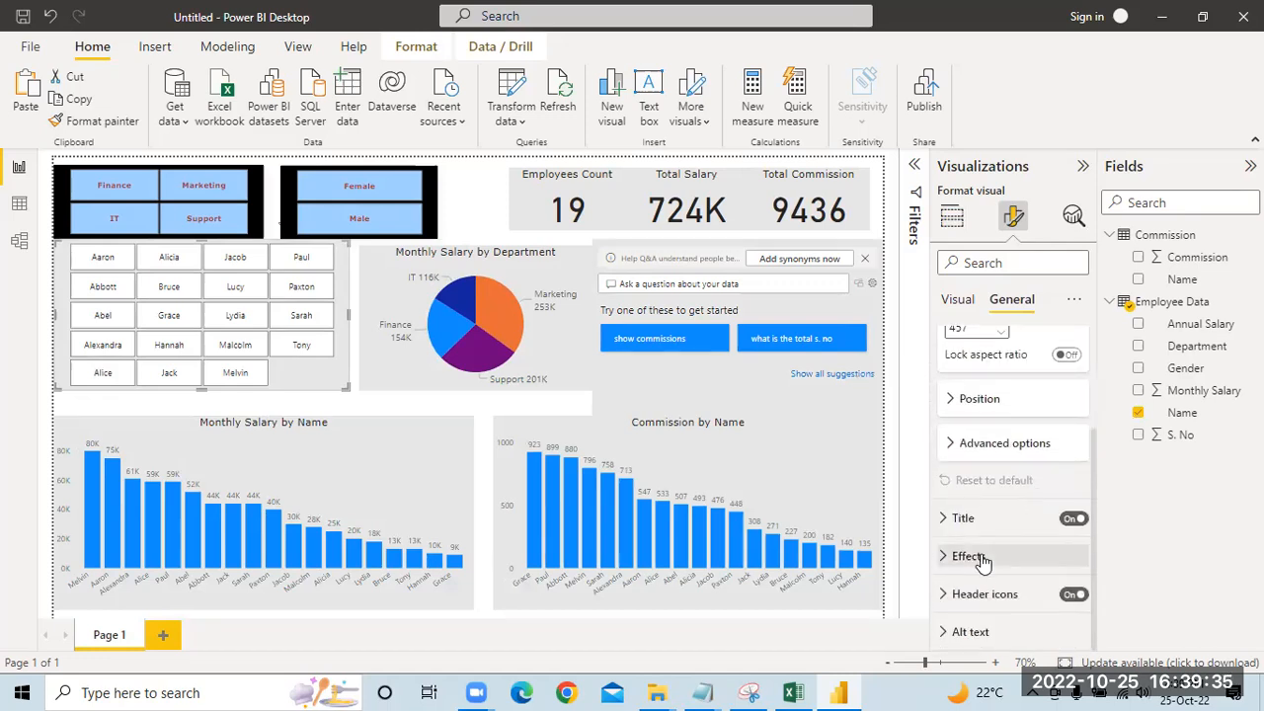
scroll(993, 454, "down", 5)
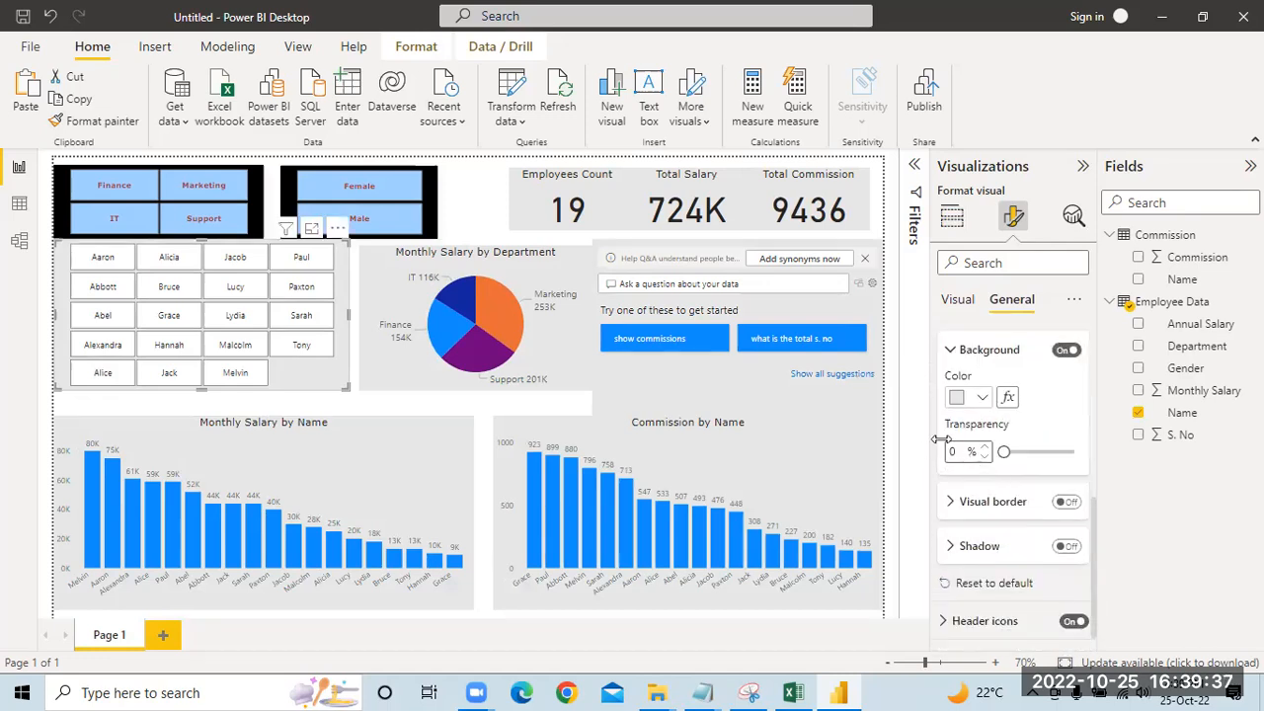
scroll(997, 385, "up", 8)
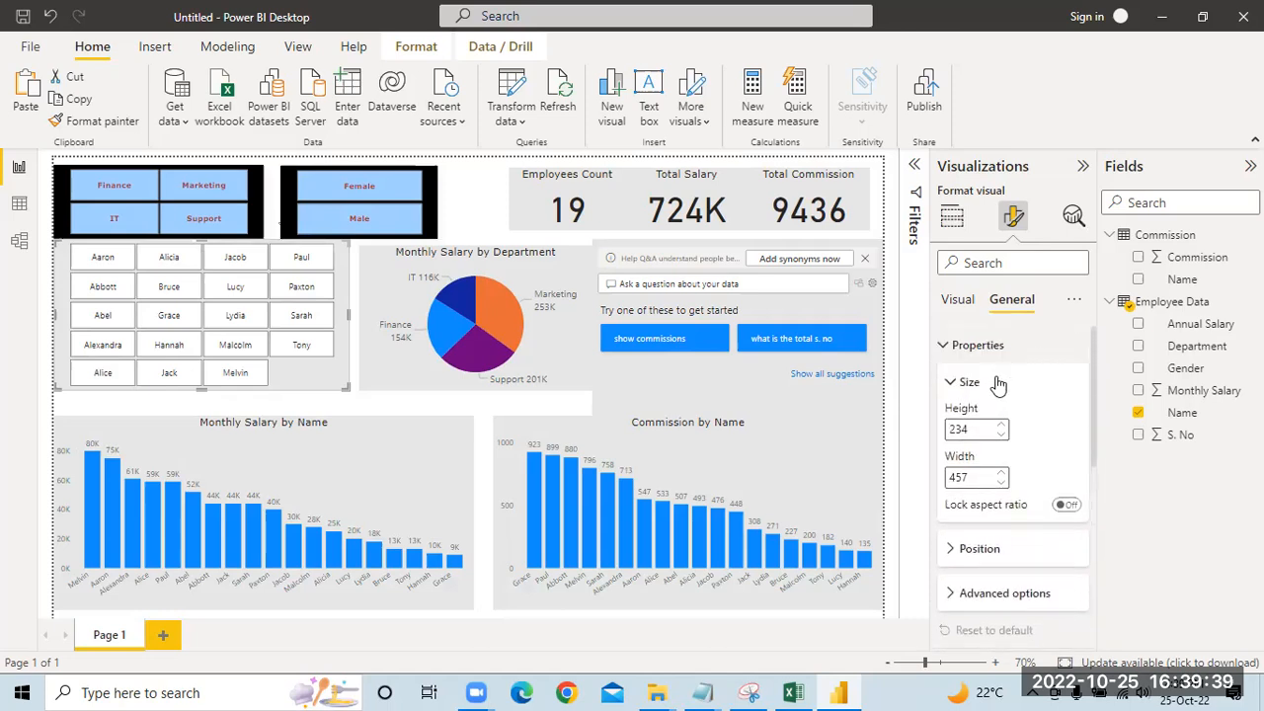
left_click(954, 303)
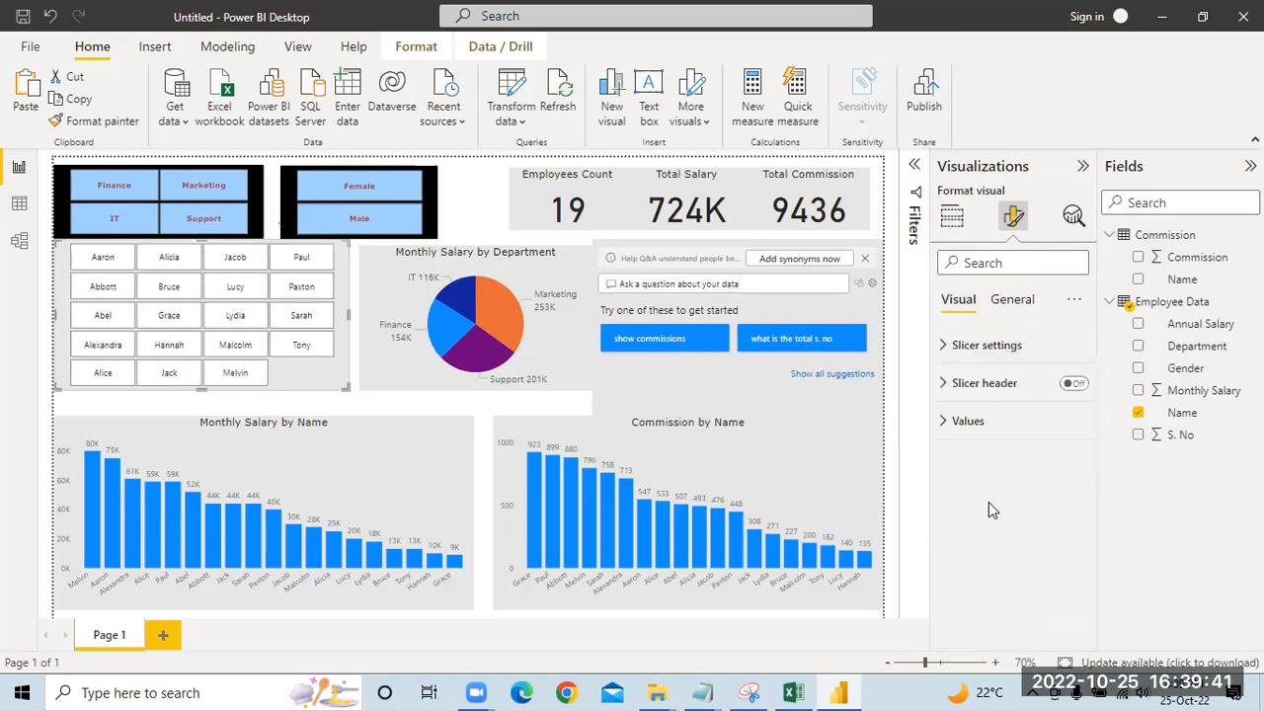
left_click(967, 420)
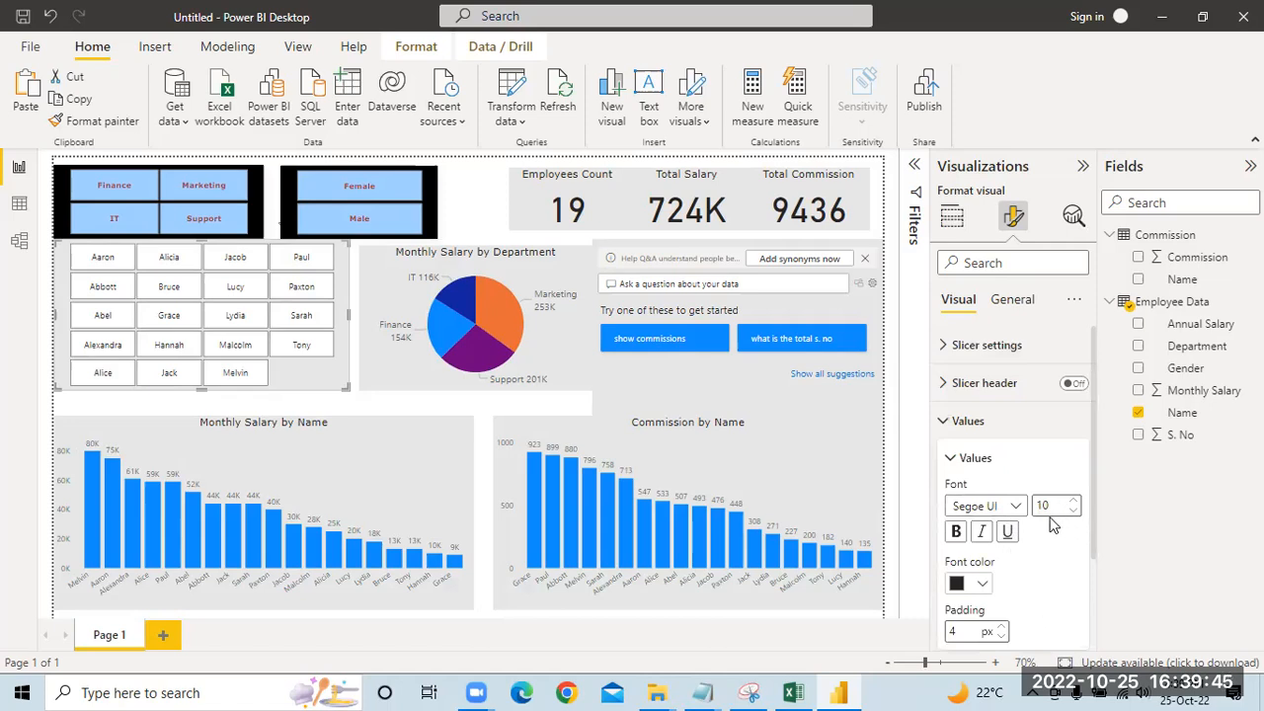
left_click(983, 585)
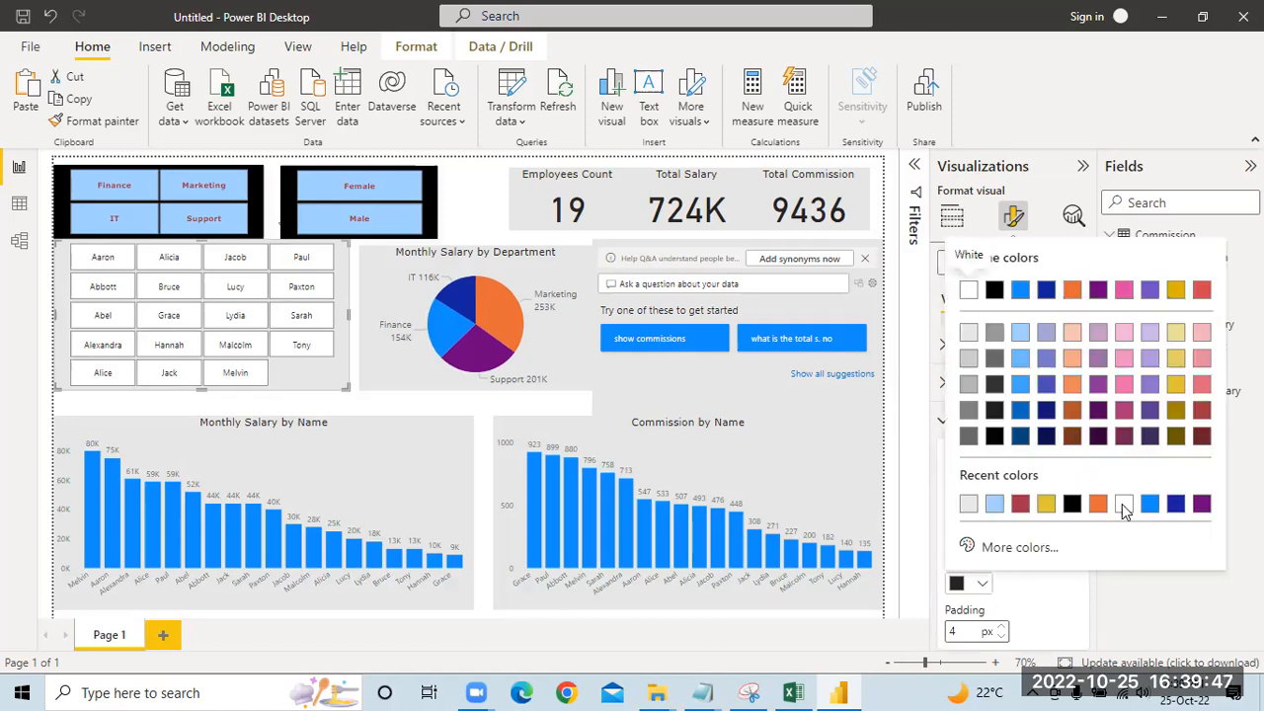
left_click(1201, 435)
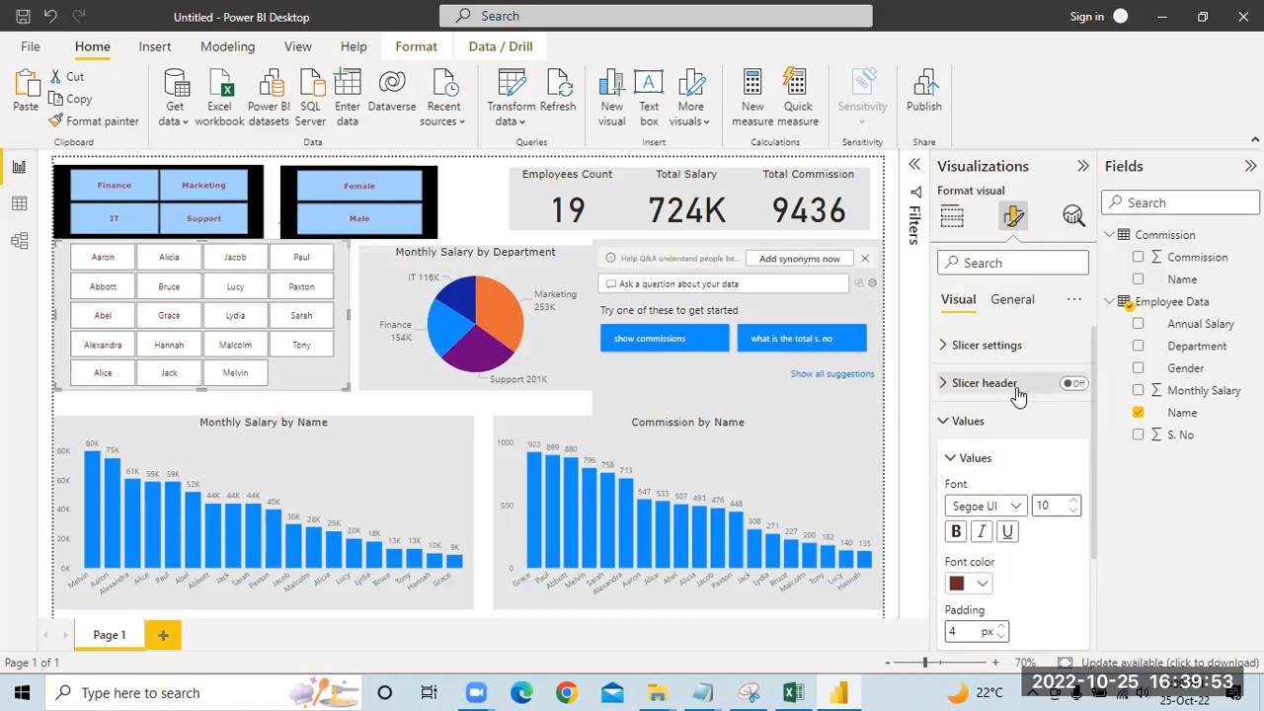
Step: Set the background color of the Name slicer's values to light blue
left_click(987, 344)
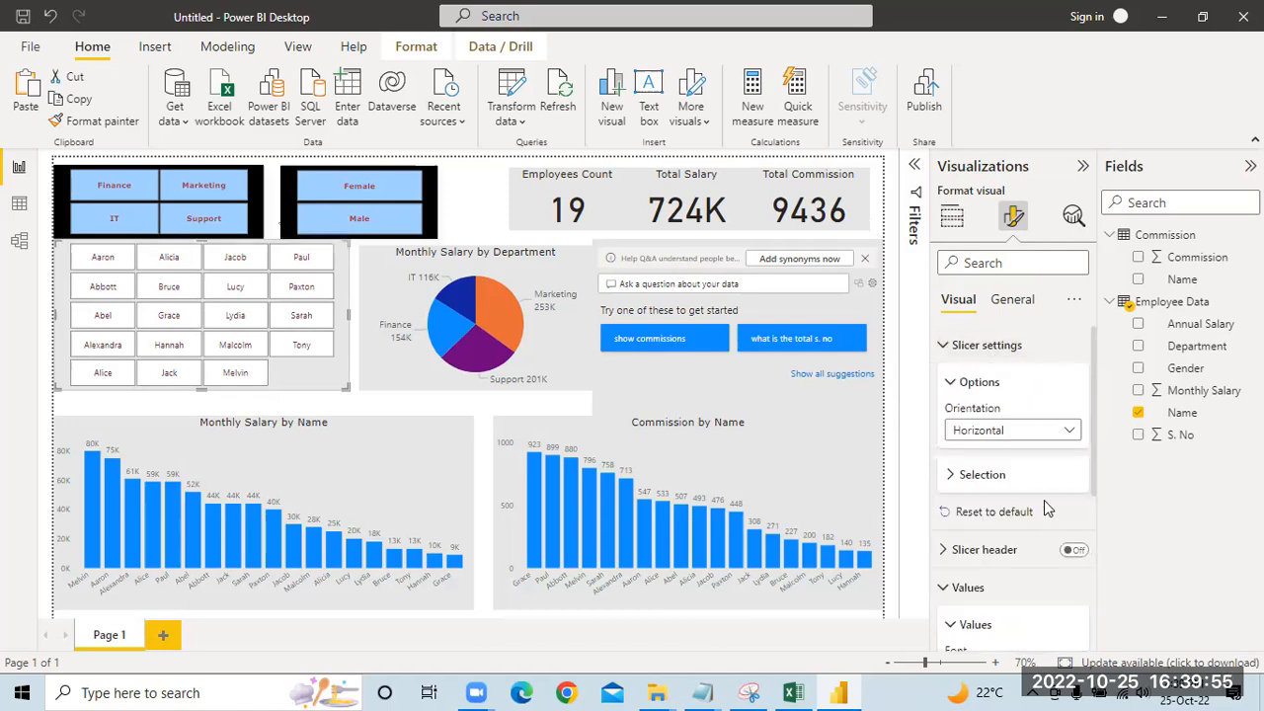
left_click(987, 476)
scroll(1061, 510, "down", 8)
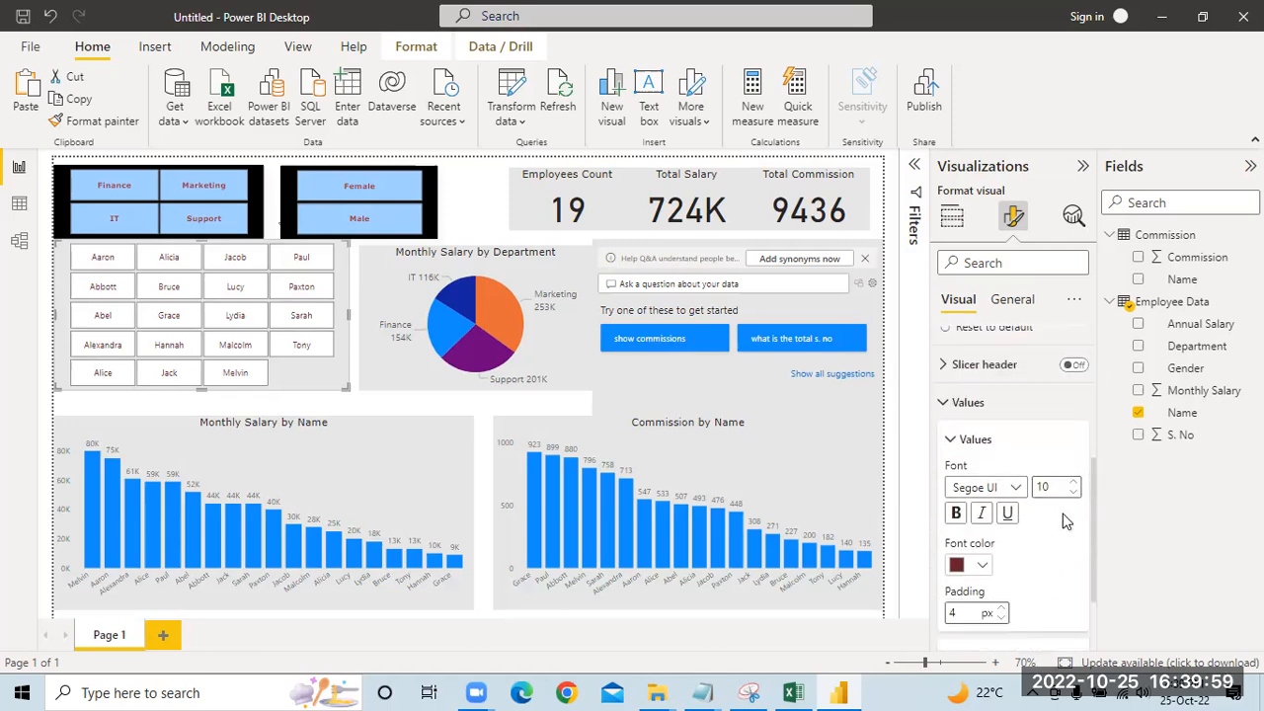
left_click(1015, 594)
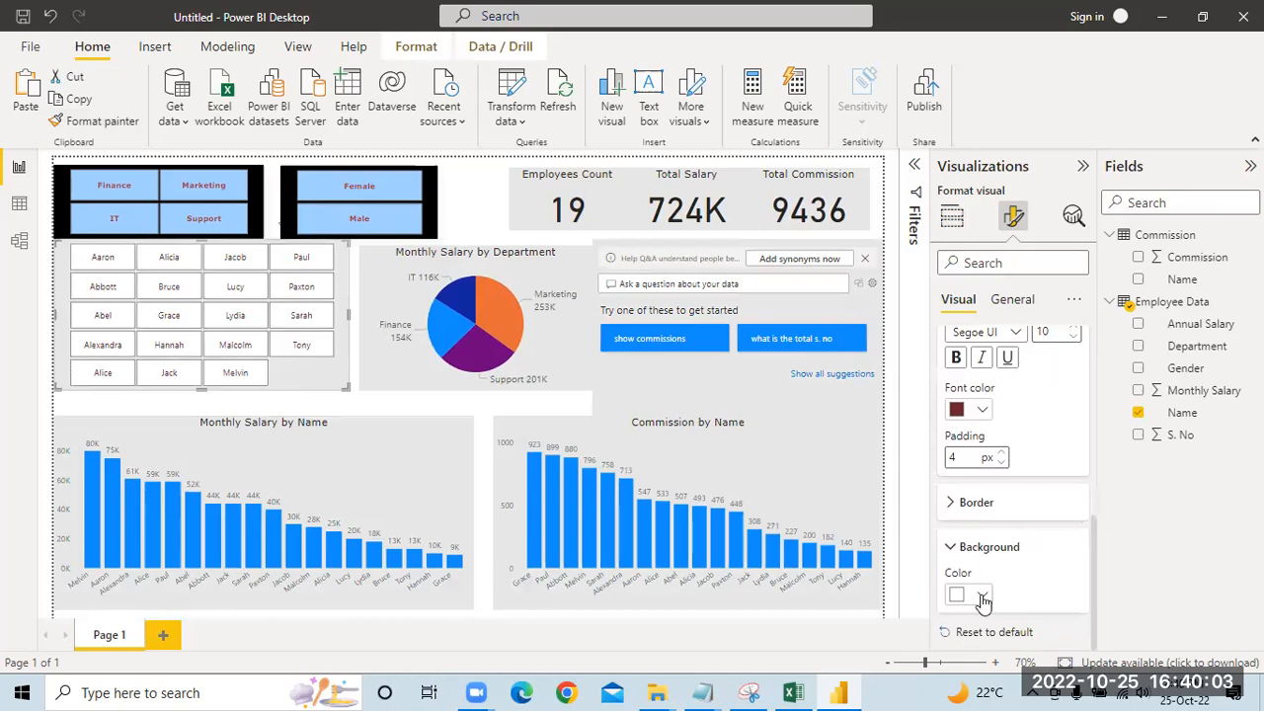
left_click(981, 597)
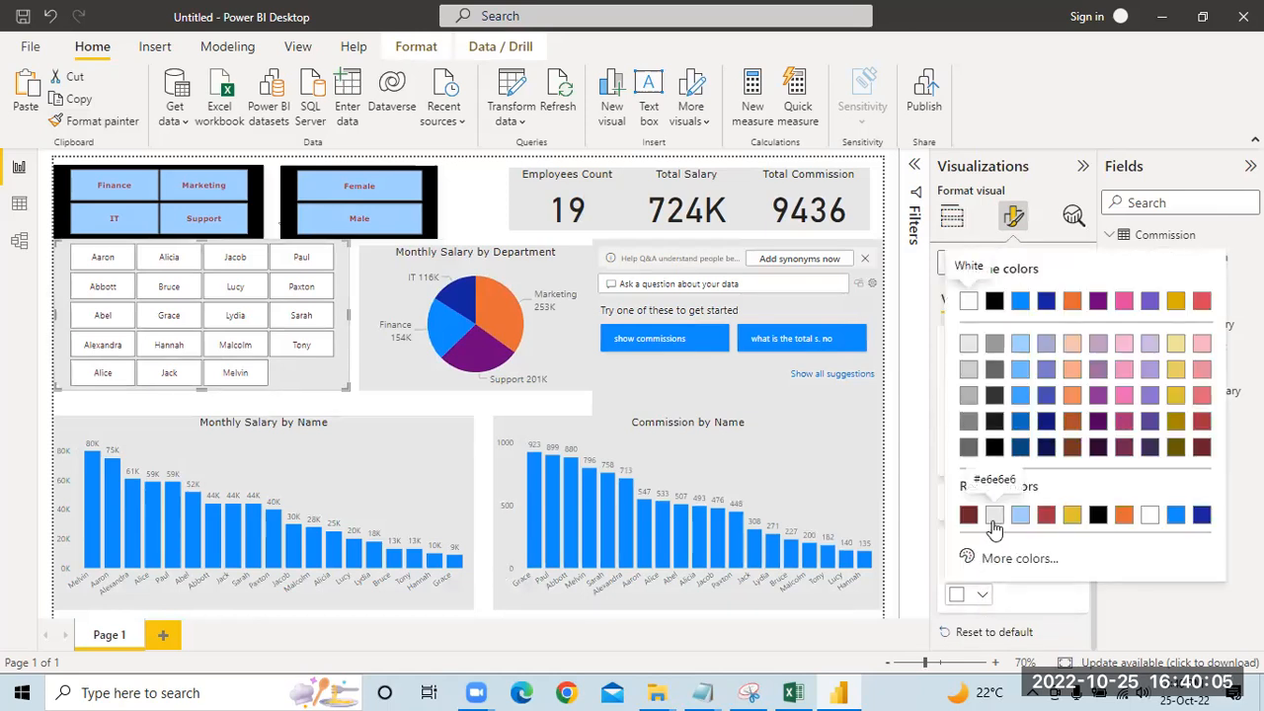
left_click(994, 522)
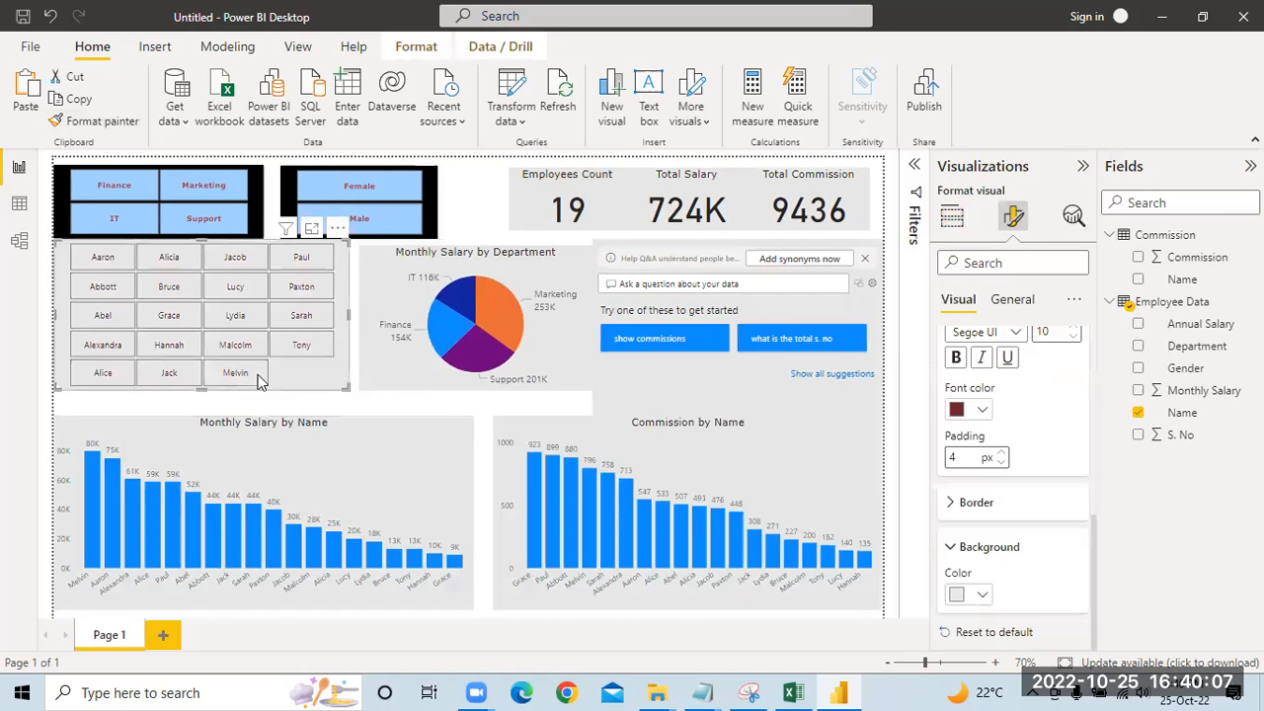
left_click(981, 595)
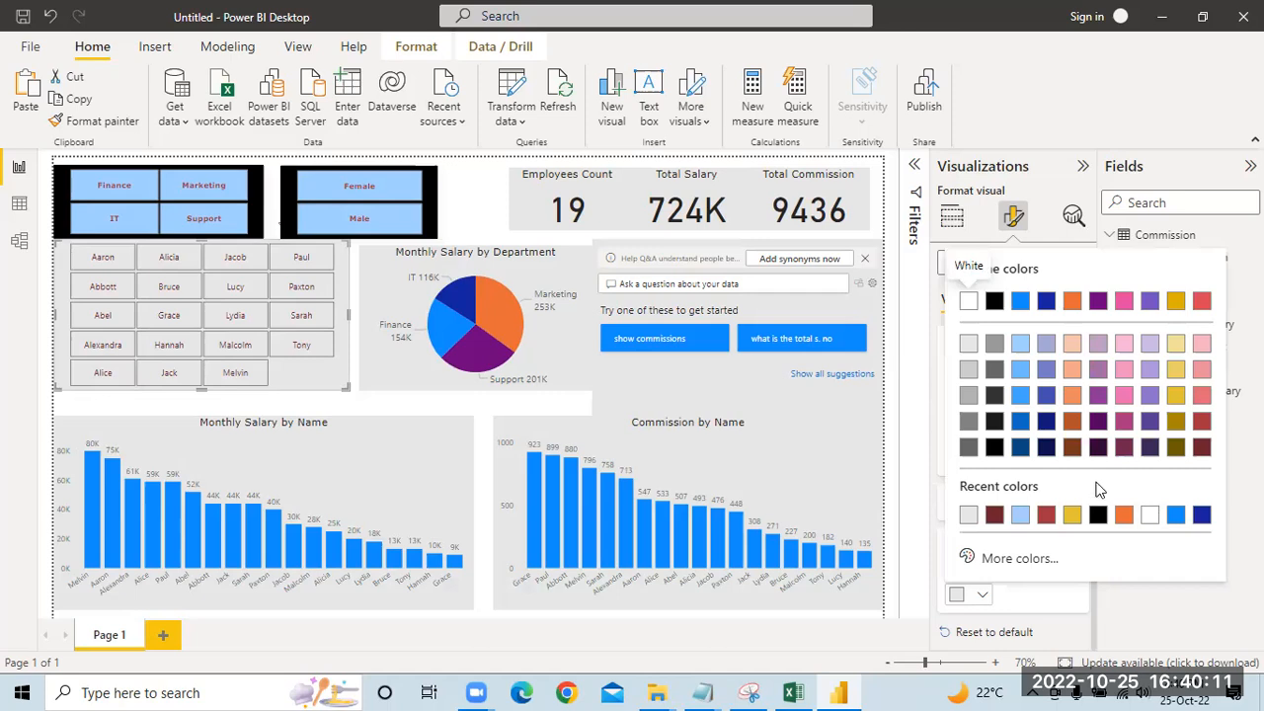
left_click(1020, 368)
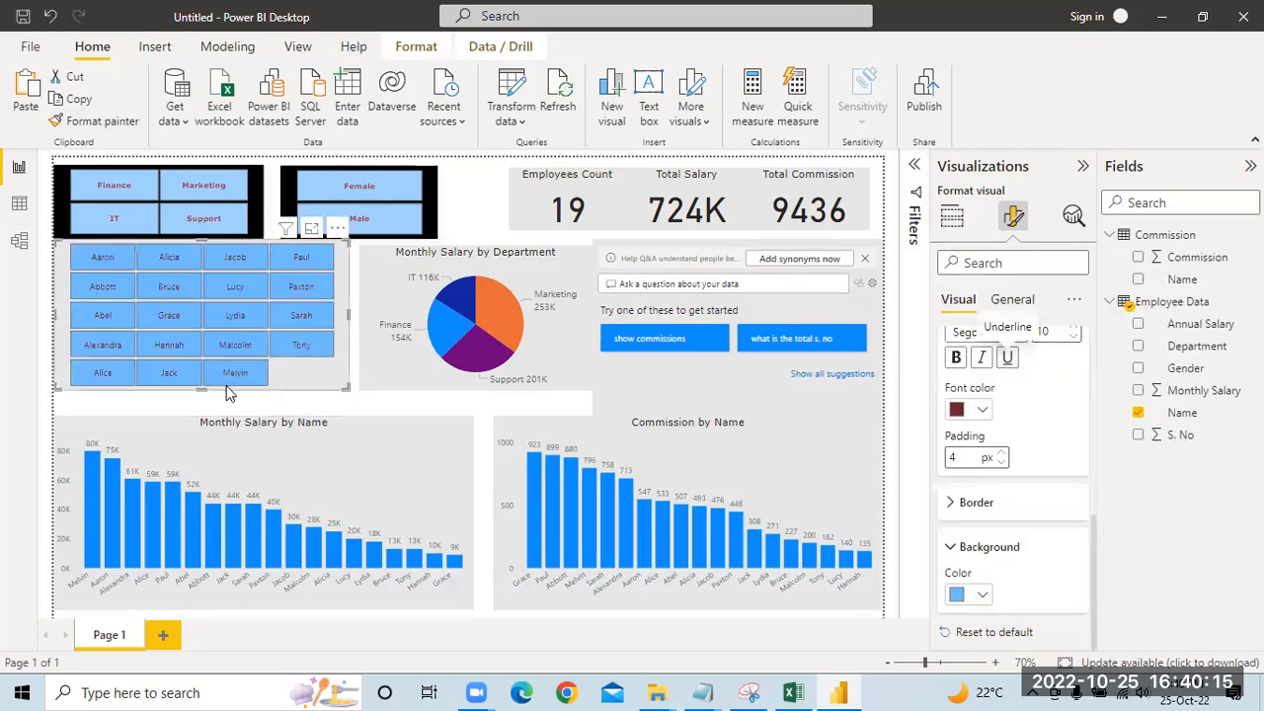
Step: Set the page's canvas background transparency to 0% so its gray color fills the area behind the visuals
left_click(385, 415)
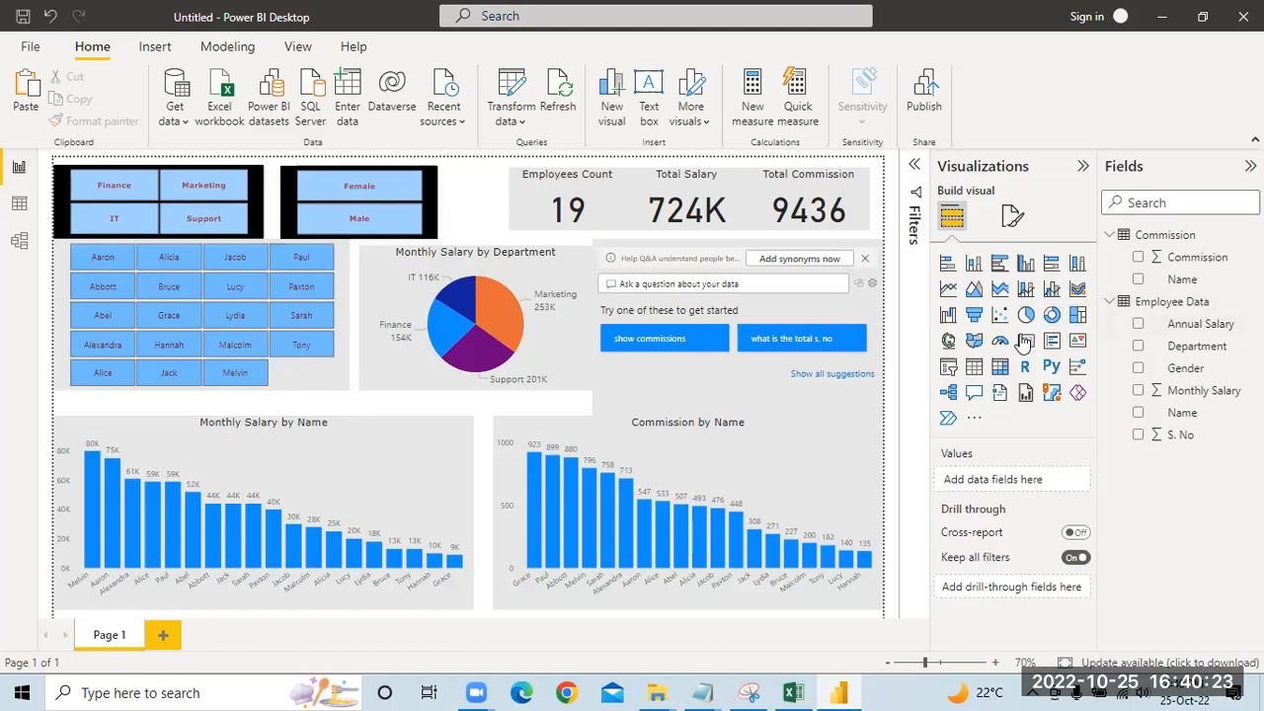
left_click(1012, 215)
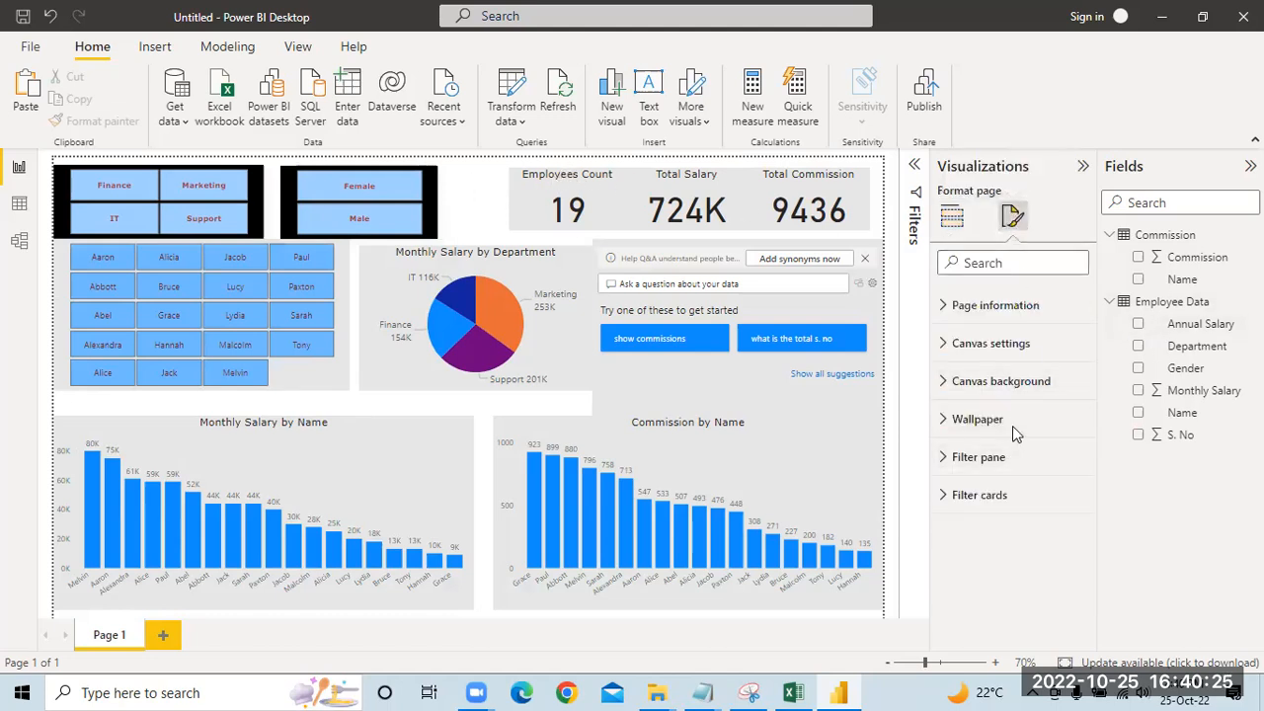
left_click(1023, 346)
scroll(1023, 533, "down", 1)
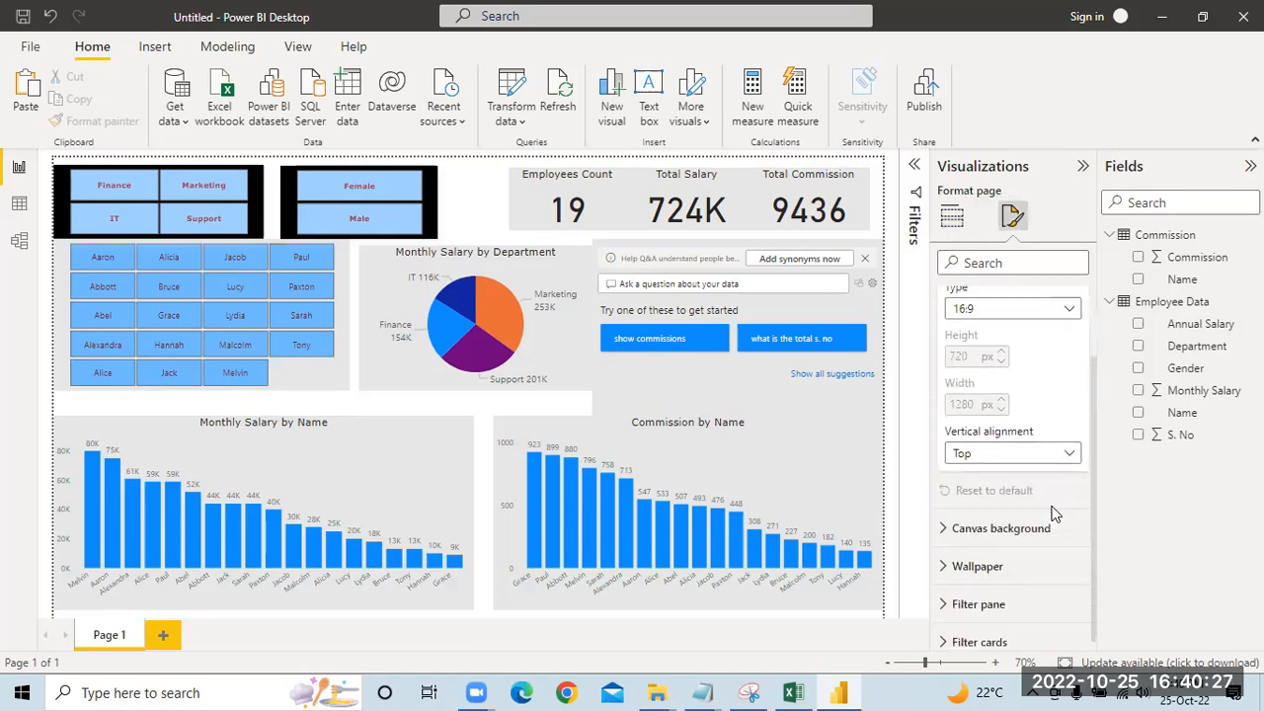
left_click(1037, 524)
scroll(1039, 538, "down", 2)
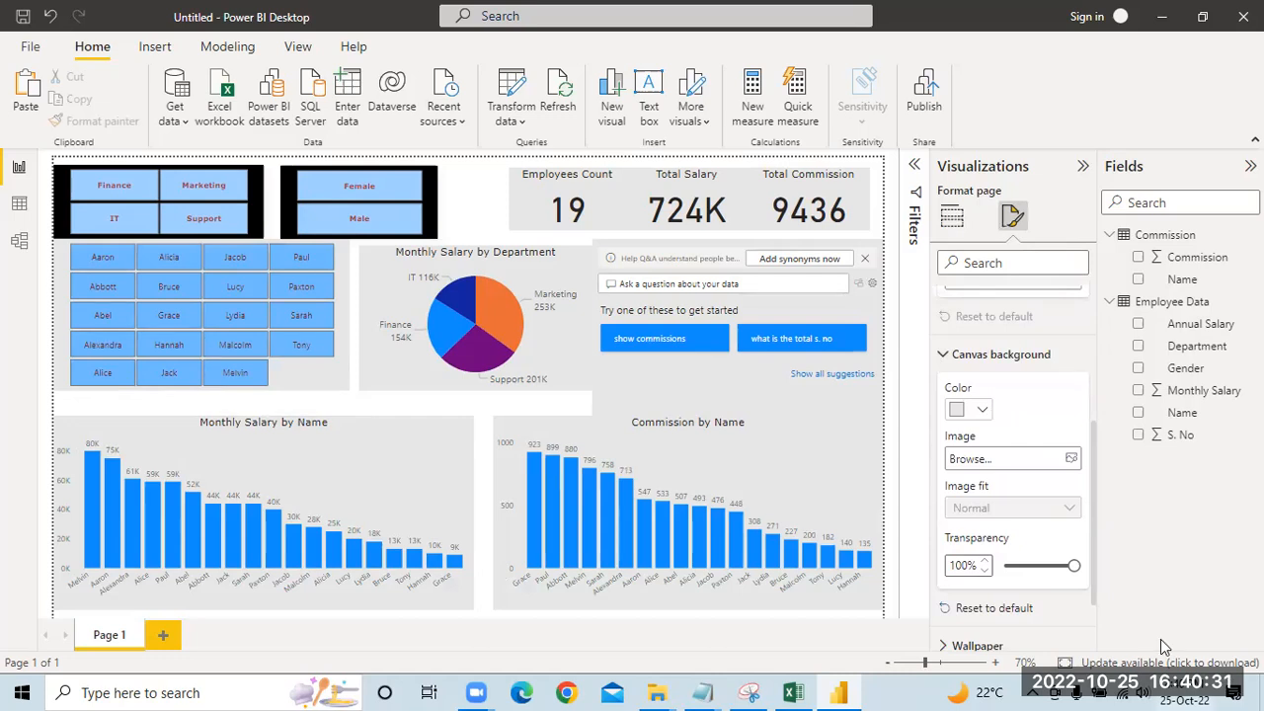
left_click_drag(1074, 565, 1003, 569)
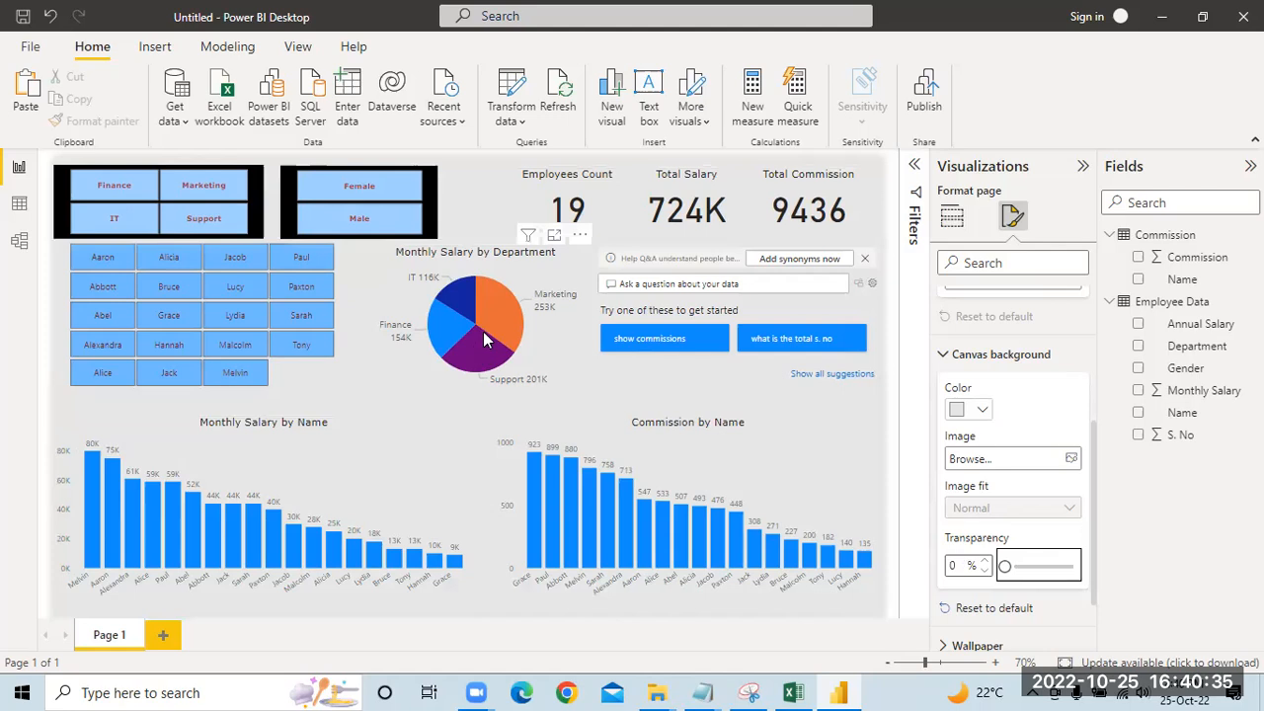
left_click_drag(1005, 566, 1088, 570)
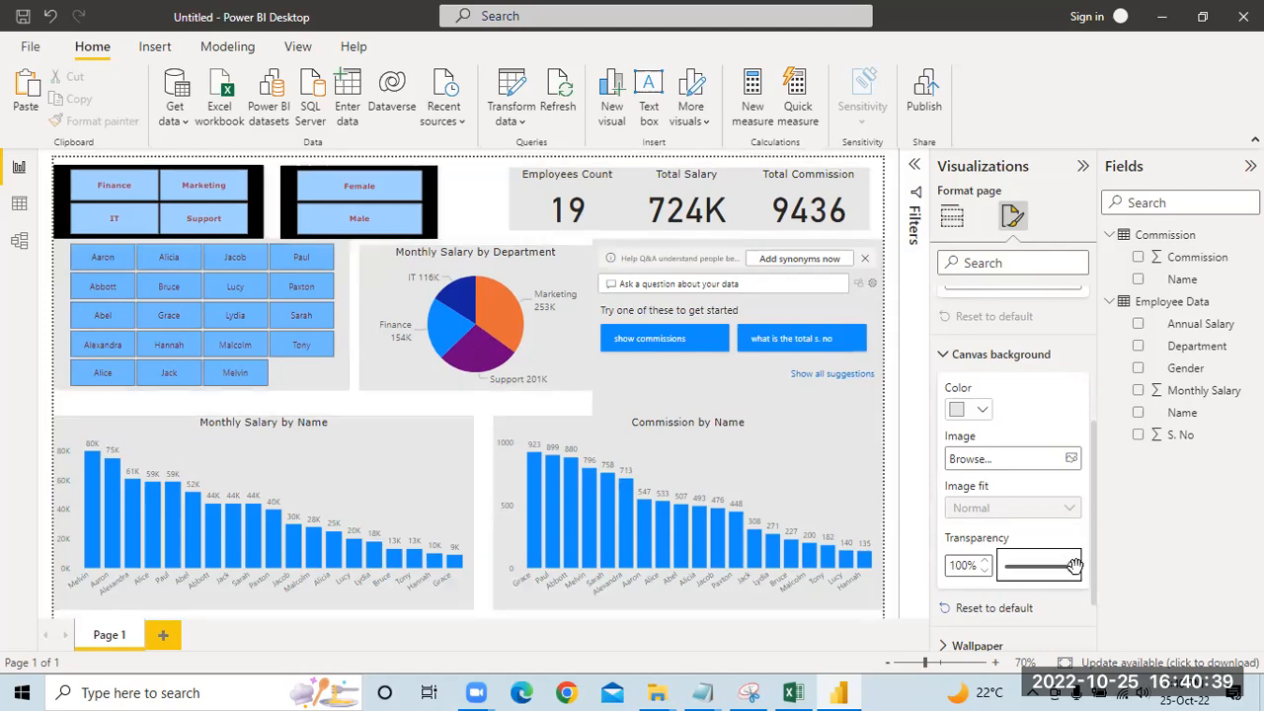
left_click_drag(1074, 564, 998, 569)
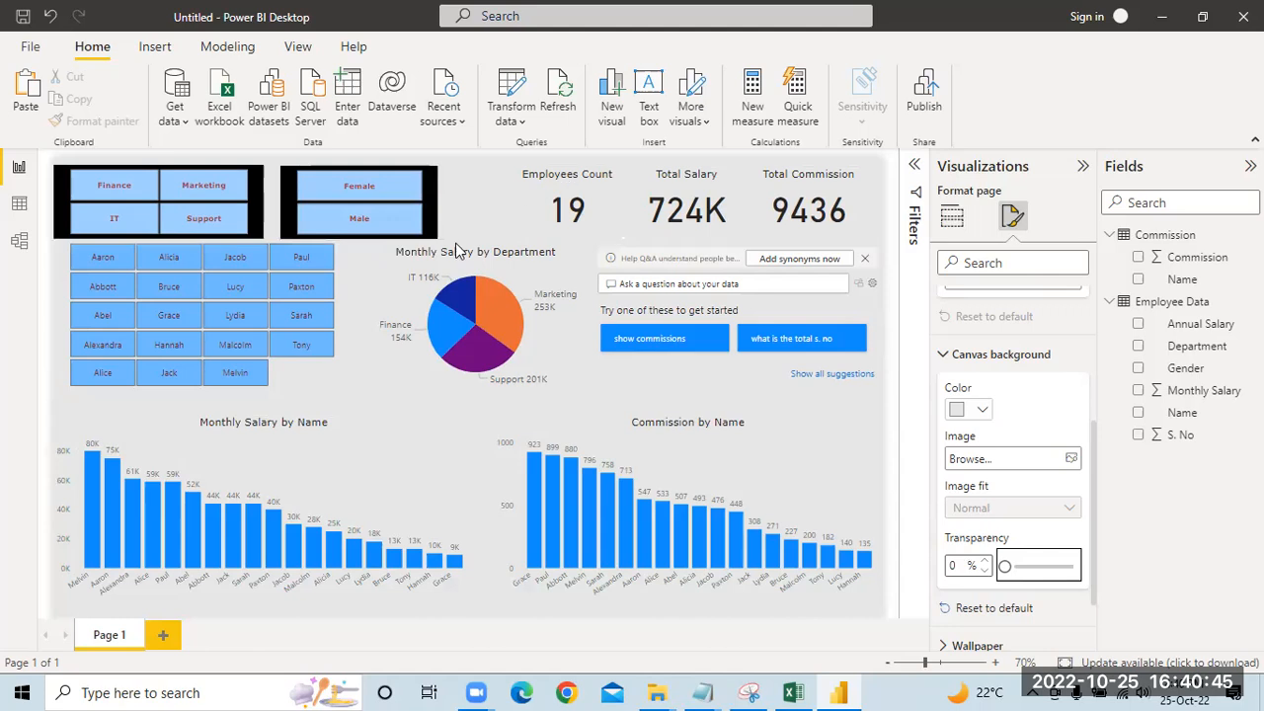
left_click(383, 259)
left_click(300, 377)
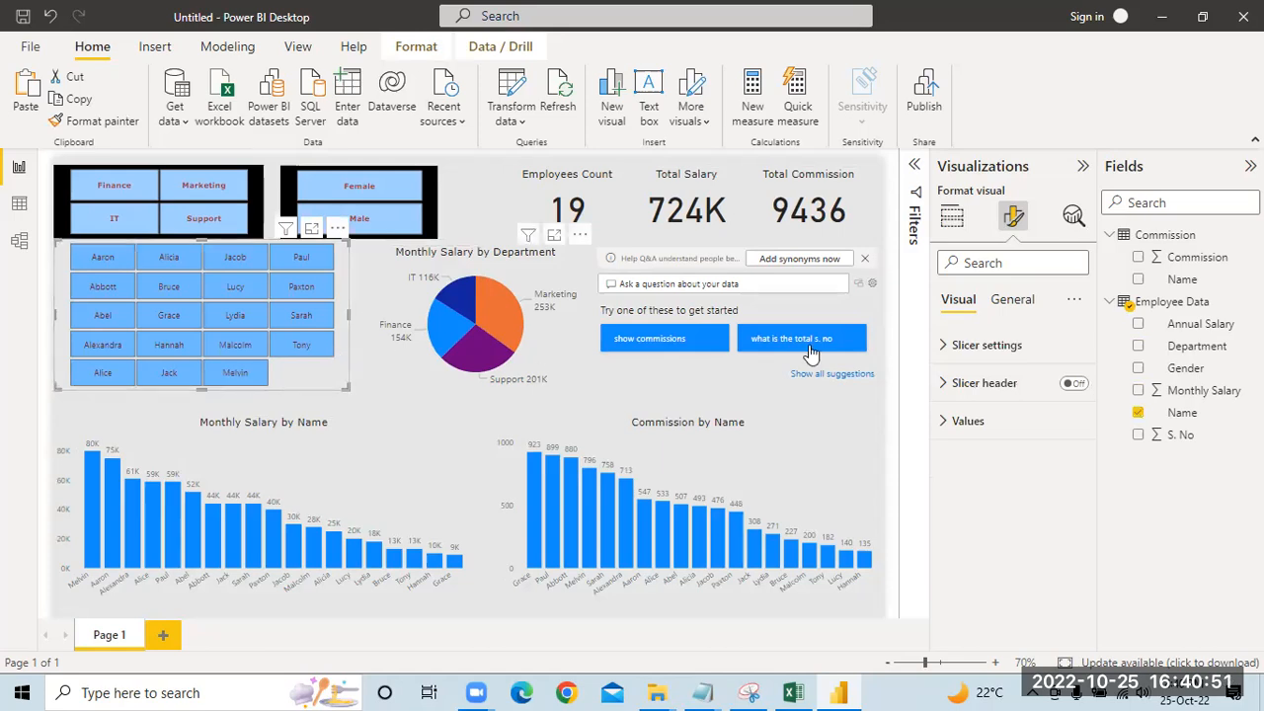
left_click(833, 441)
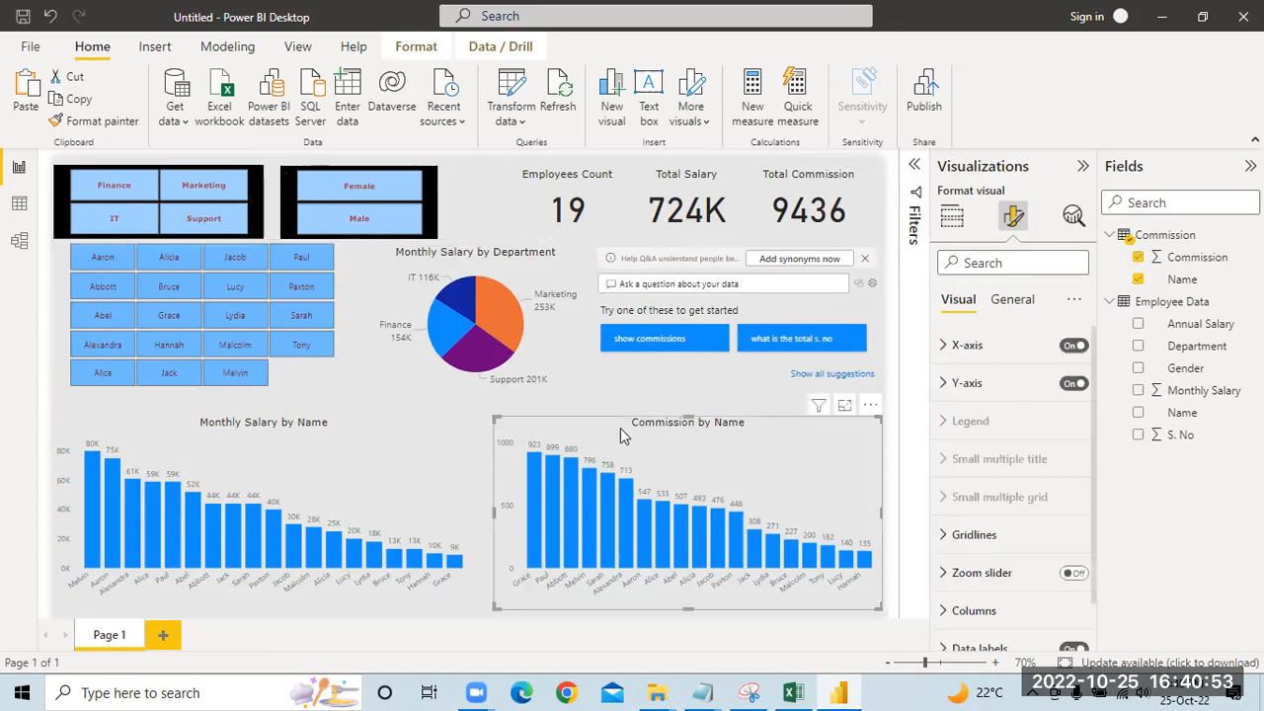
left_click(359, 388)
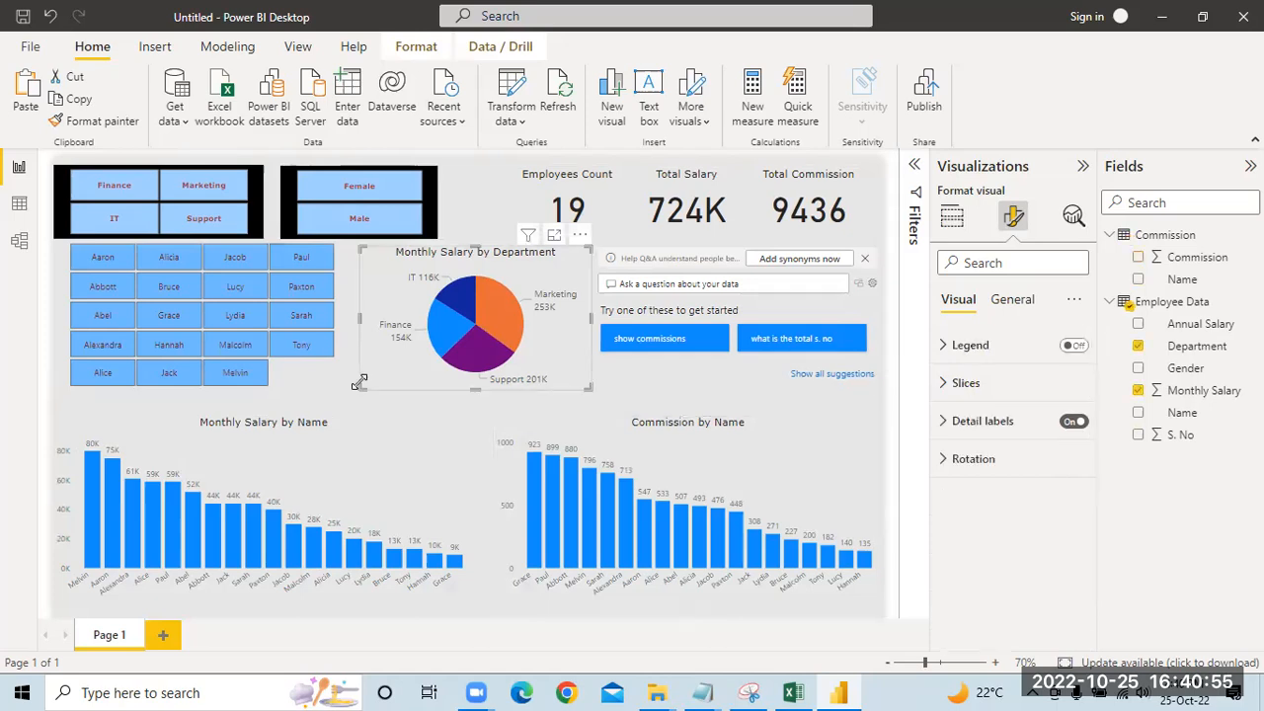
left_click(55, 301)
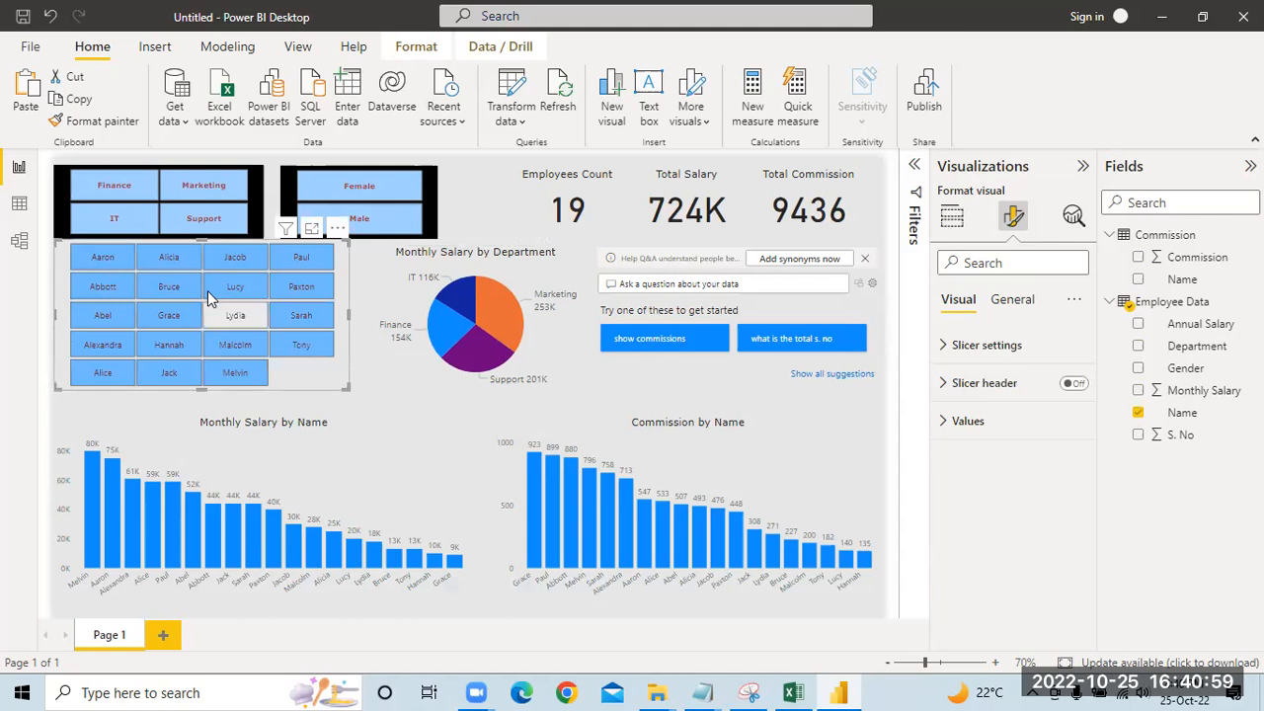
left_click(349, 407)
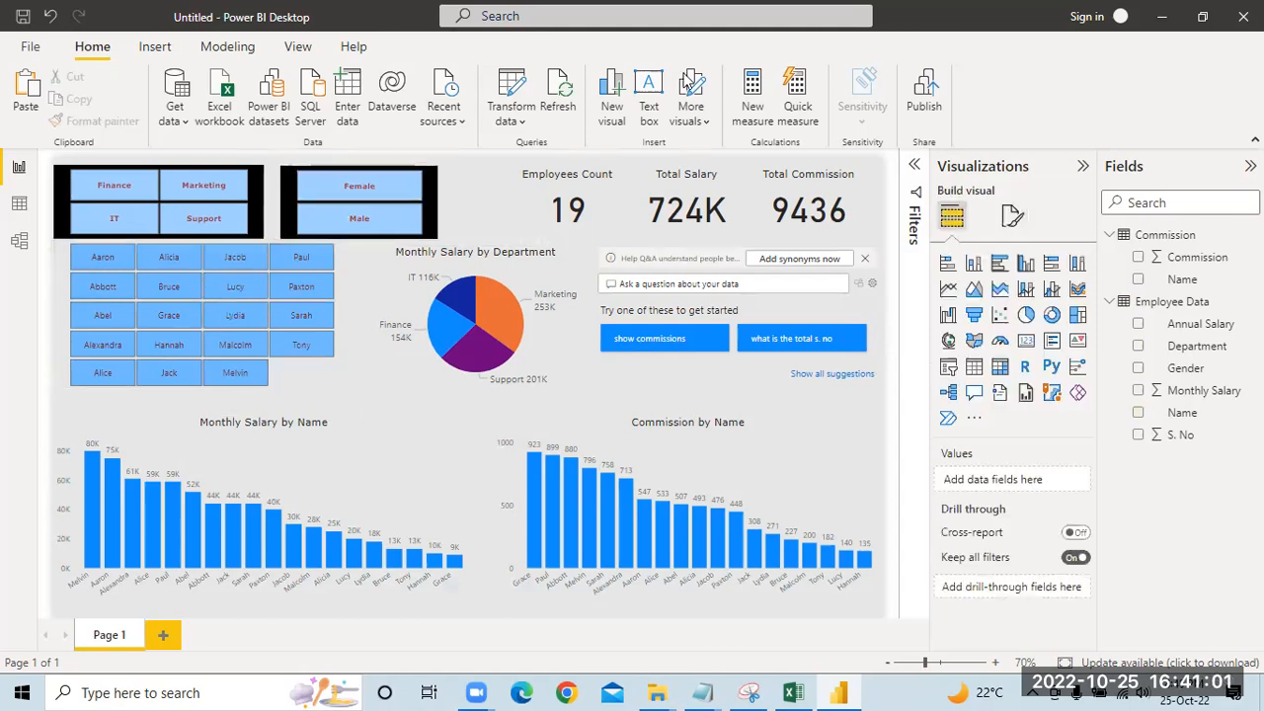
Step: Lock the page objects in place and test the lock on the column charts, Q&A visual and Name slicer
left_click(298, 46)
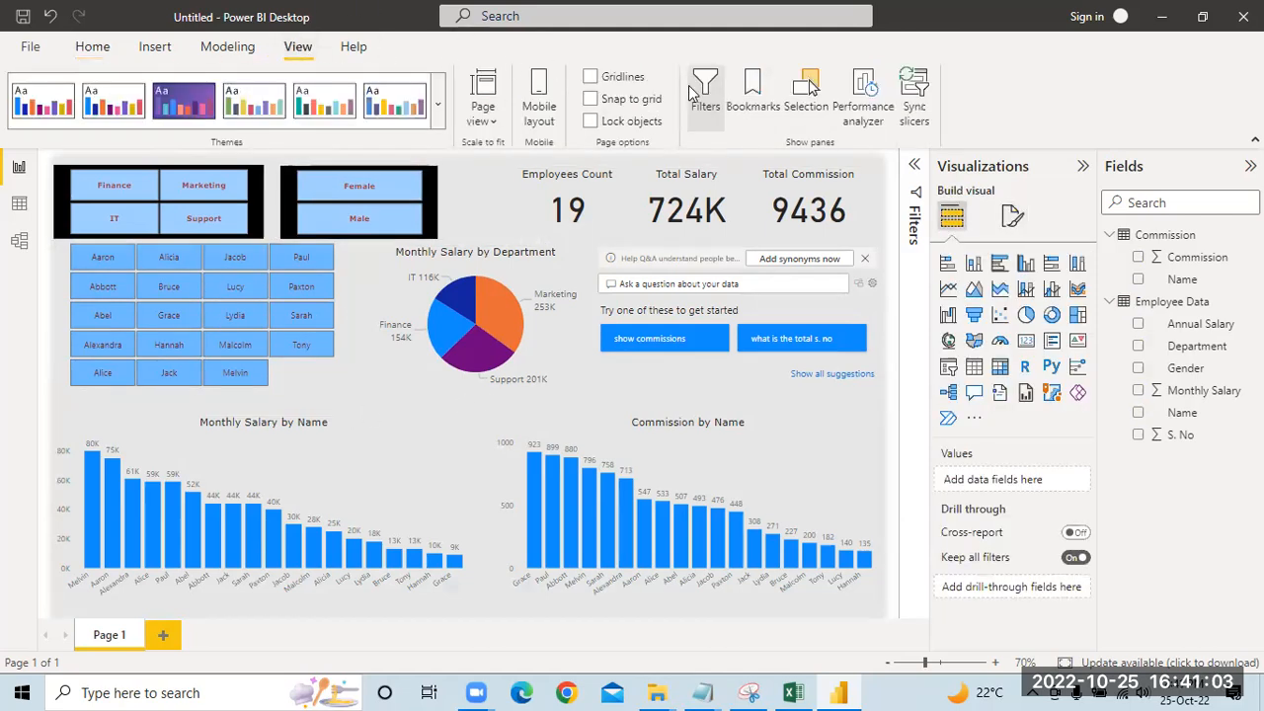
left_click(591, 121)
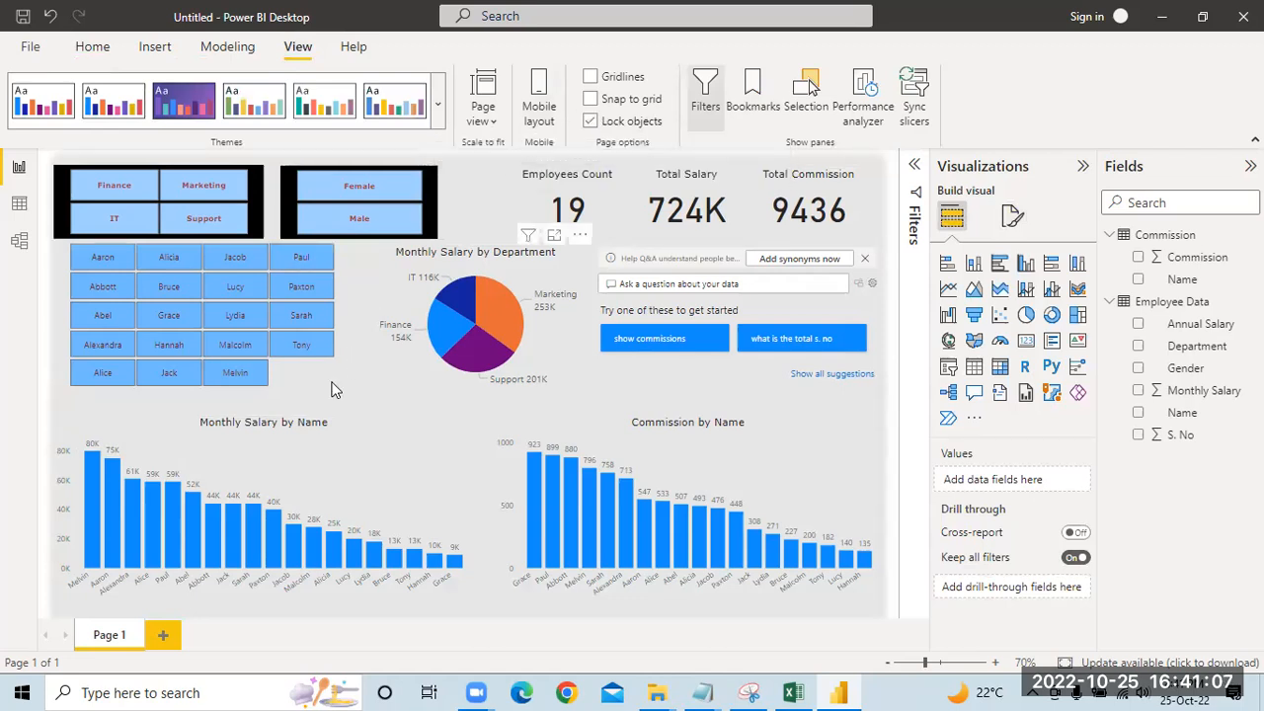
left_click(373, 450)
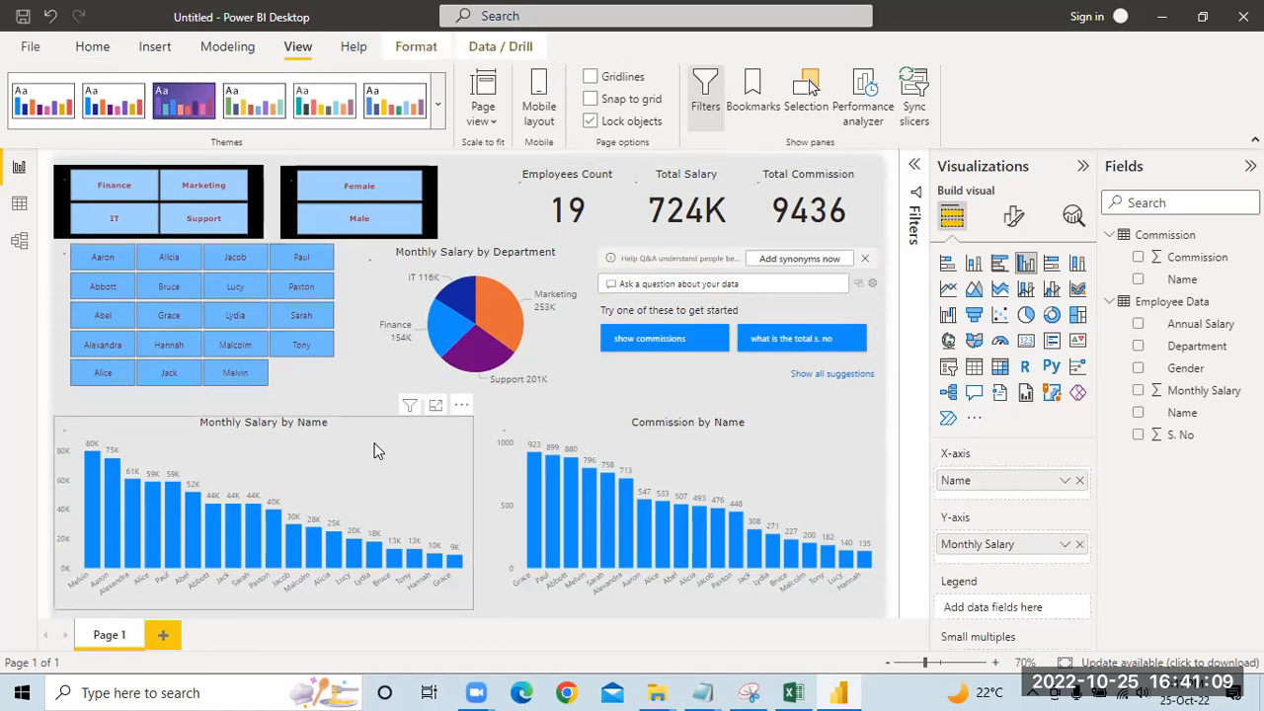
left_click(748, 441)
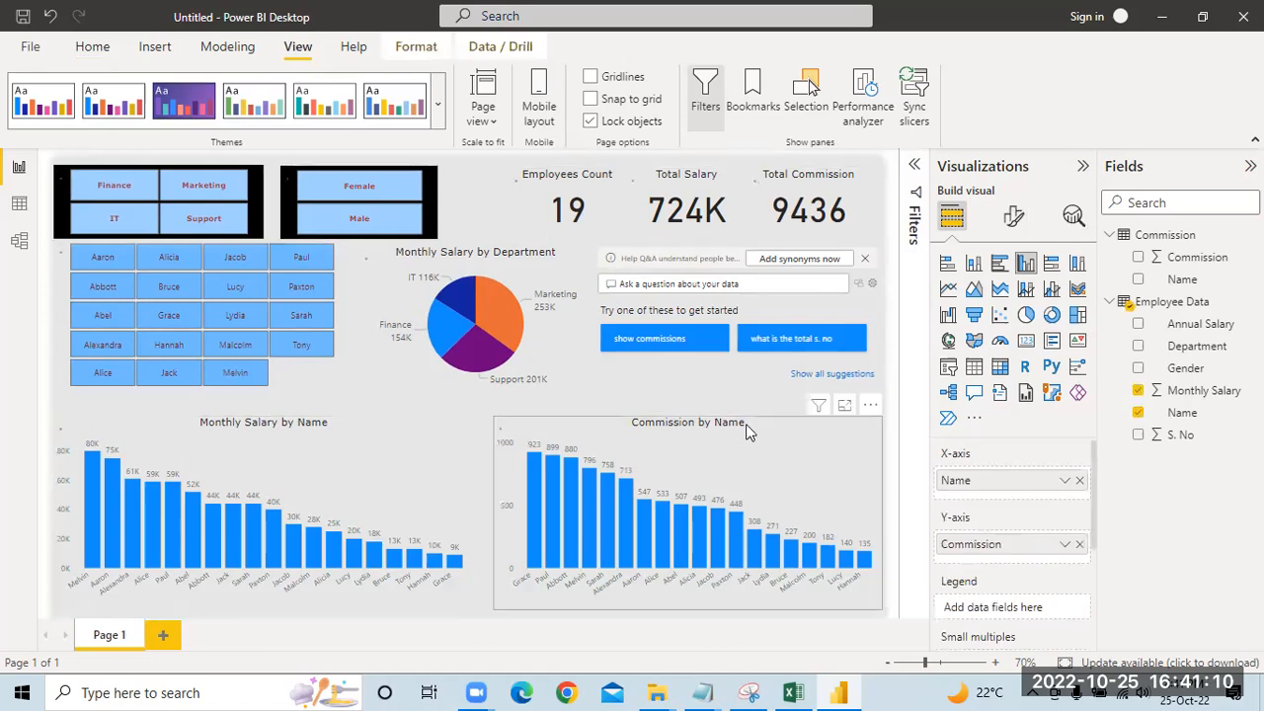
left_click(868, 309)
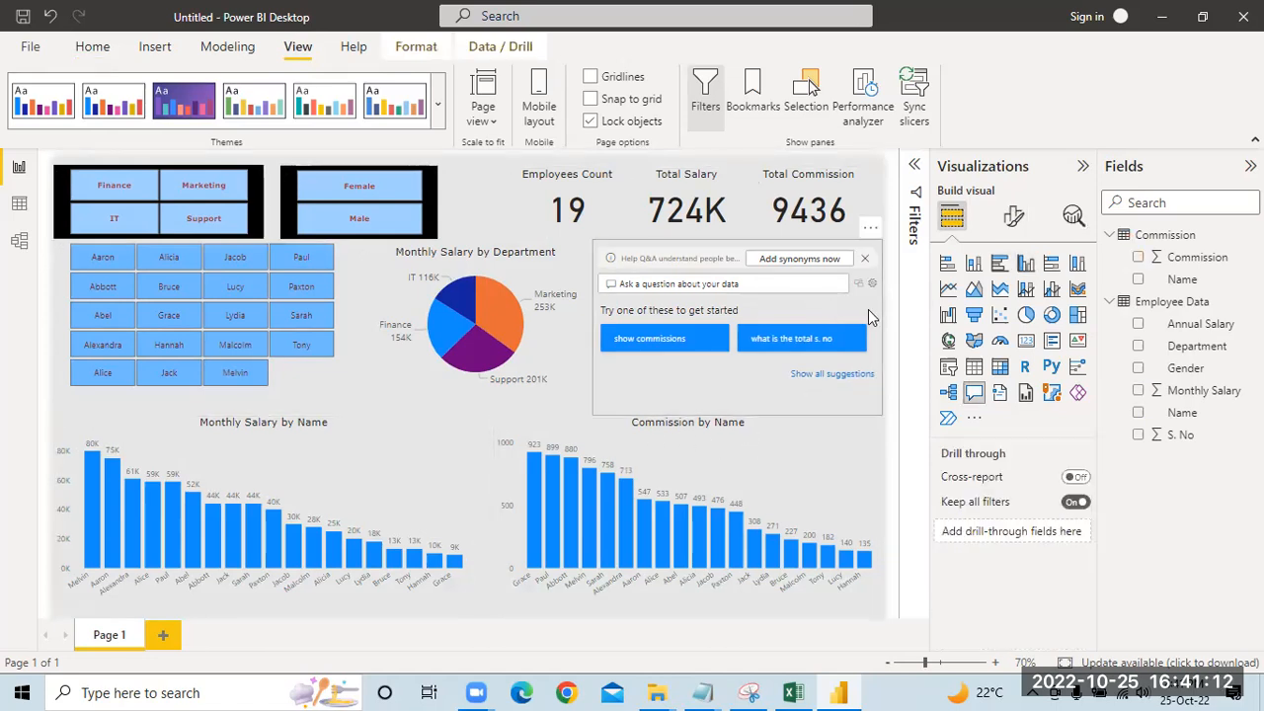
left_click(474, 198)
left_click(345, 273)
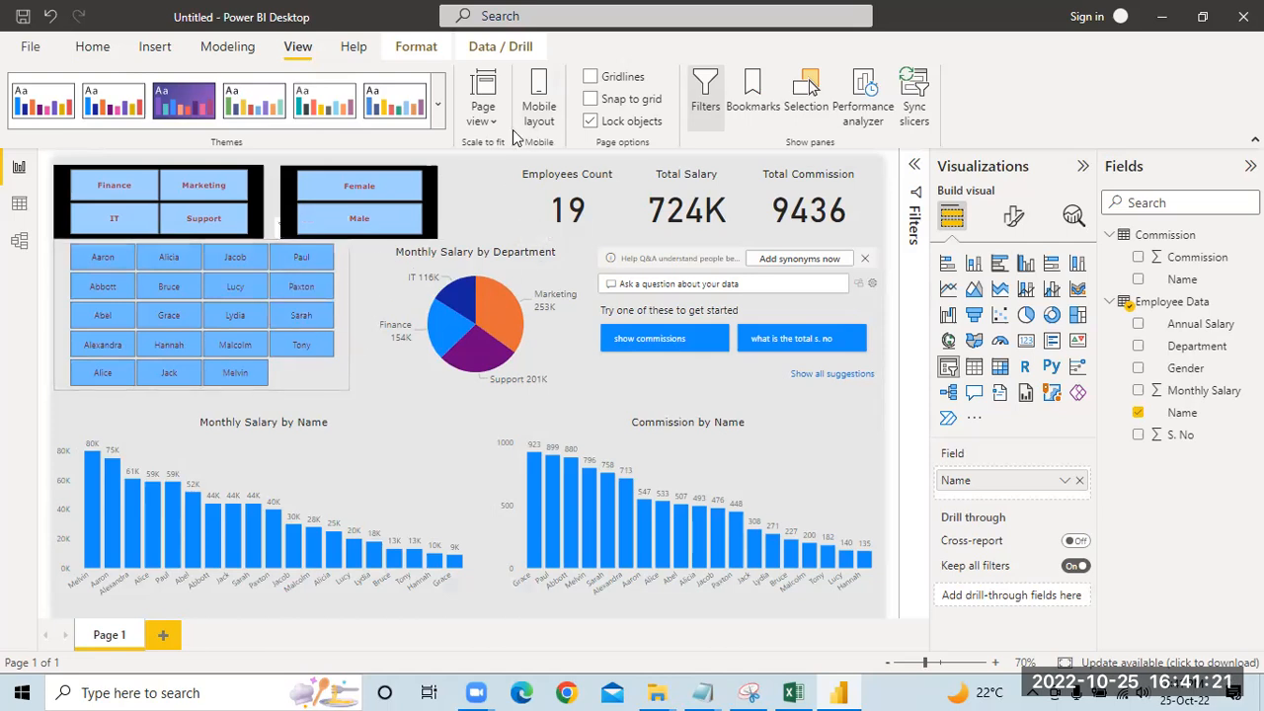
Step: Unlock the page objects and try moving the Name slicer down over the Monthly Salary by Name chart, undoing the move
left_click(589, 121)
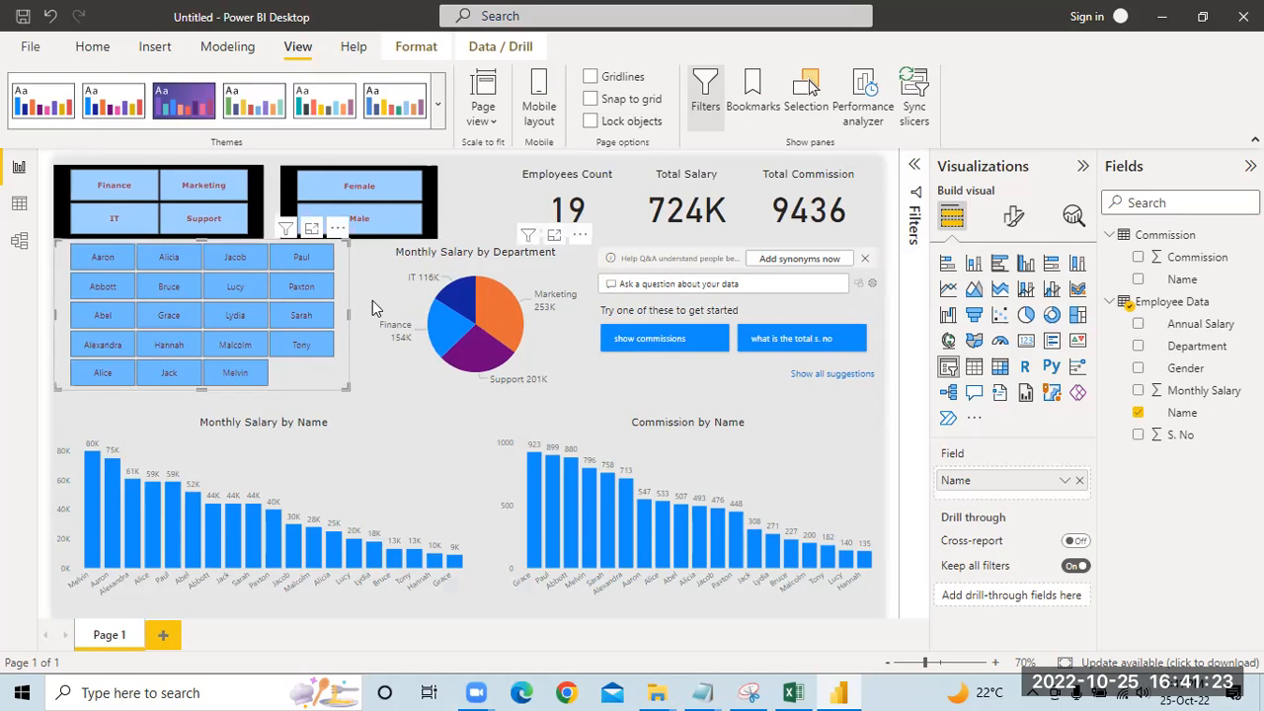
left_click_drag(346, 312, 345, 349)
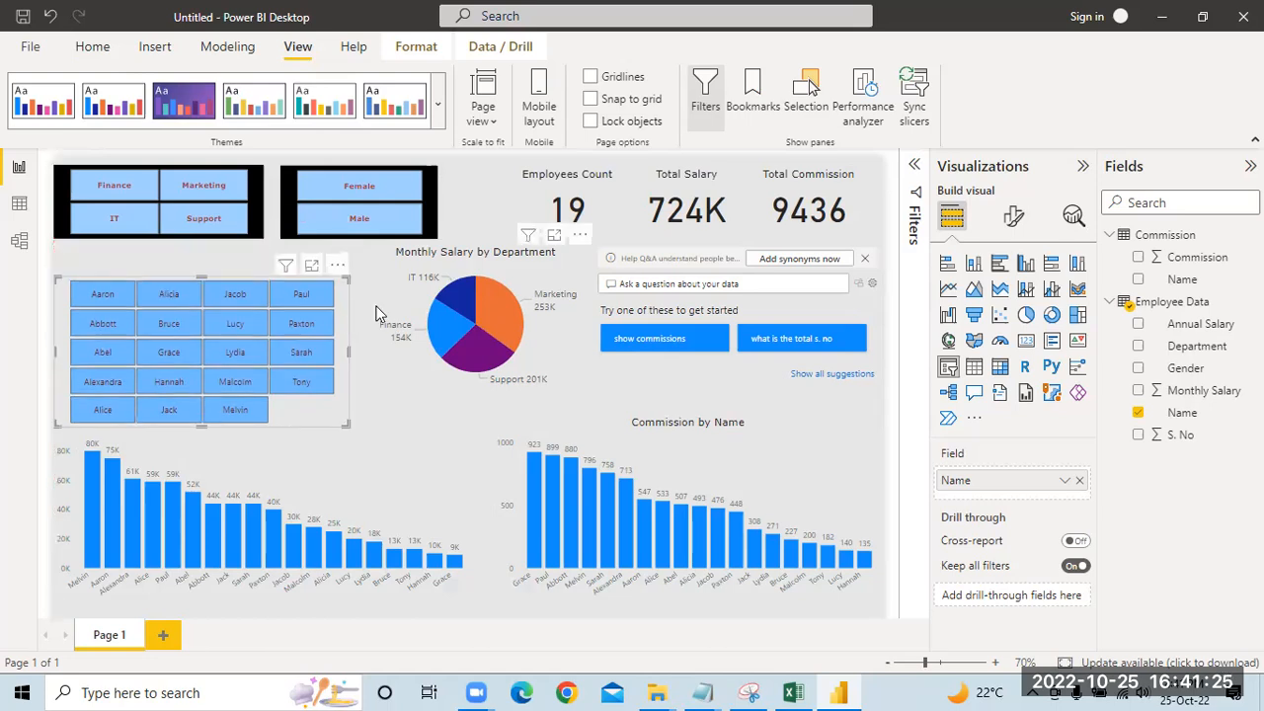
left_click(51, 22)
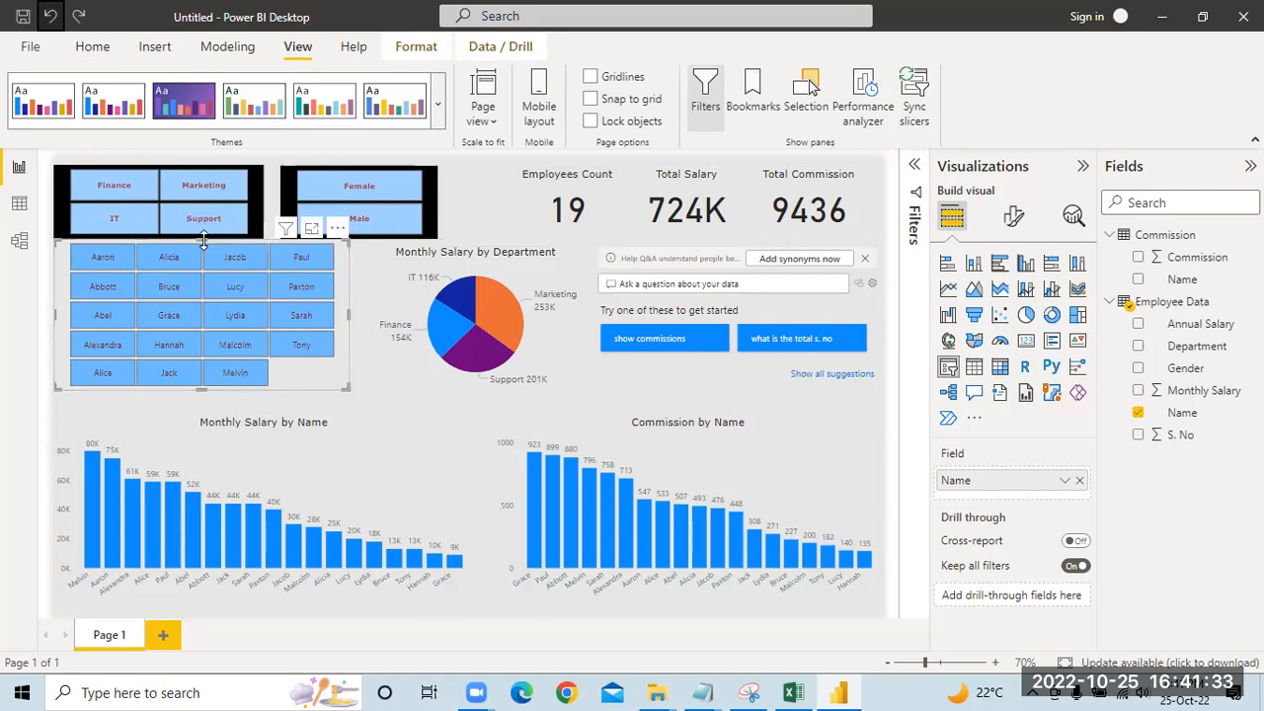
Step: Shift the Name slicer slightly down and the three summary cards up and to the left, and lock all page objects in place
left_click_drag(299, 381, 299, 387)
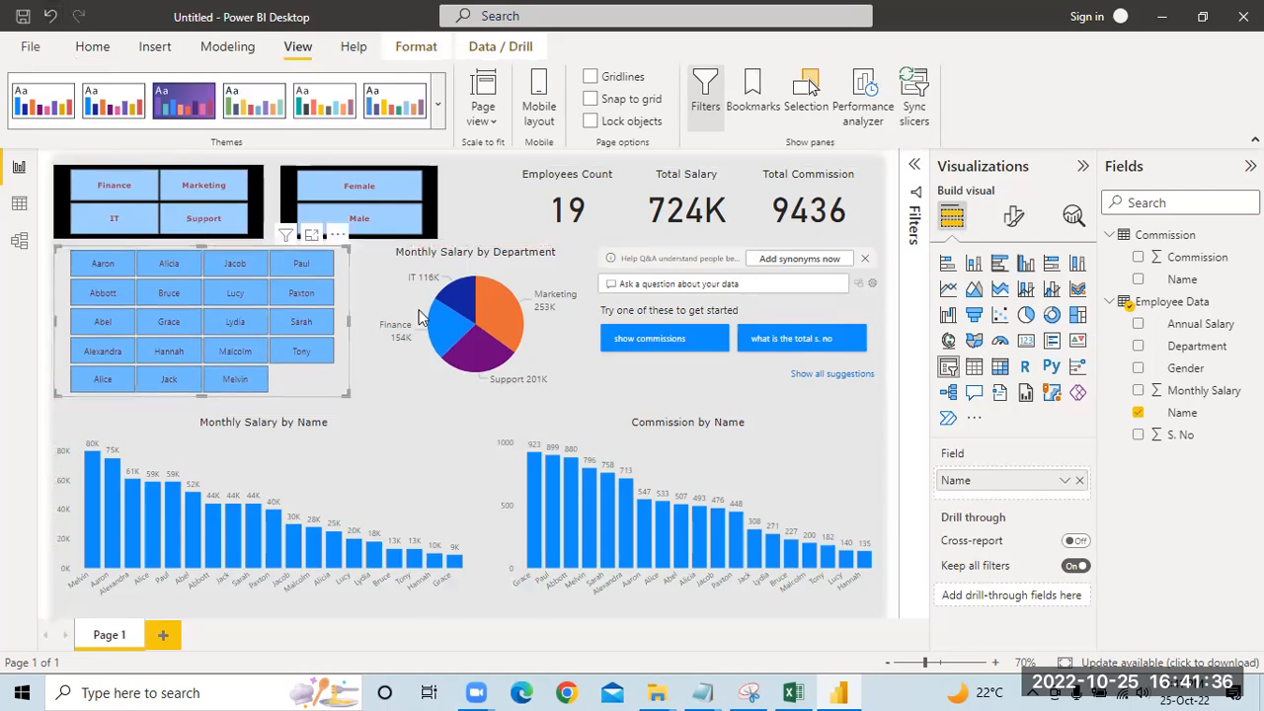
left_click(468, 174)
left_click(551, 176)
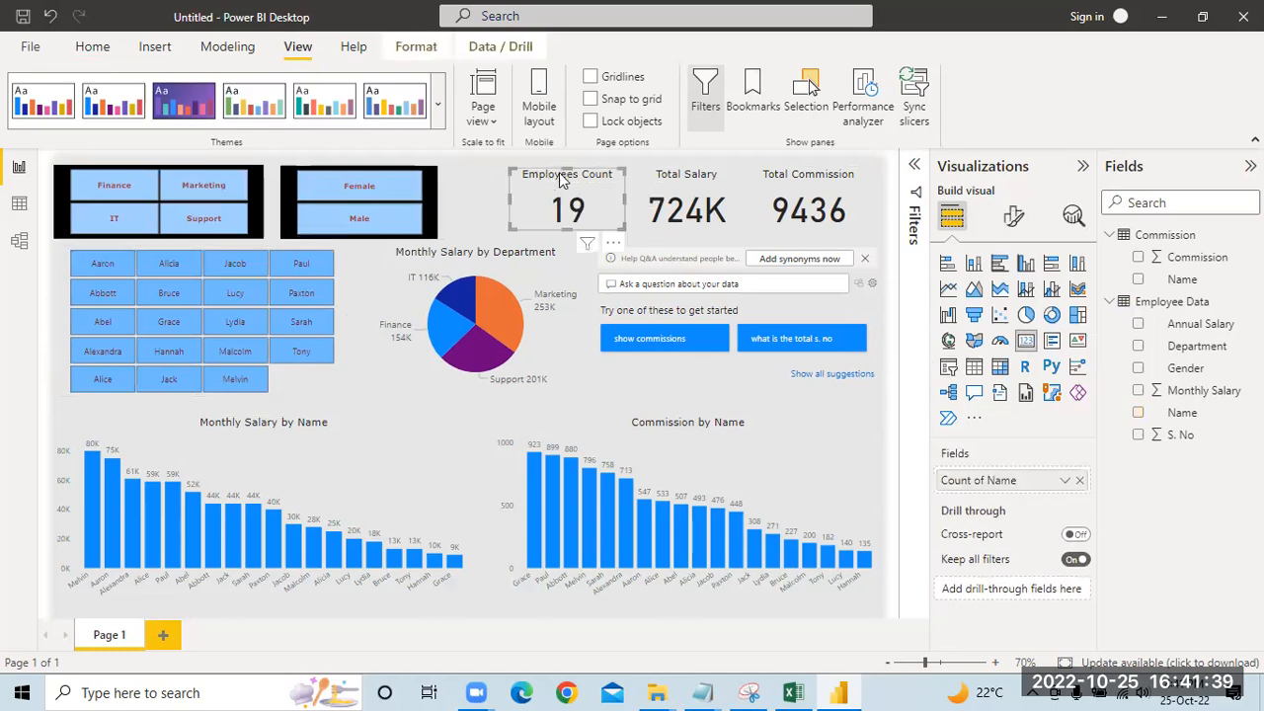
left_click(717, 187, "ctrl")
left_click(803, 188, "ctrl")
left_click_drag(555, 180, 536, 174)
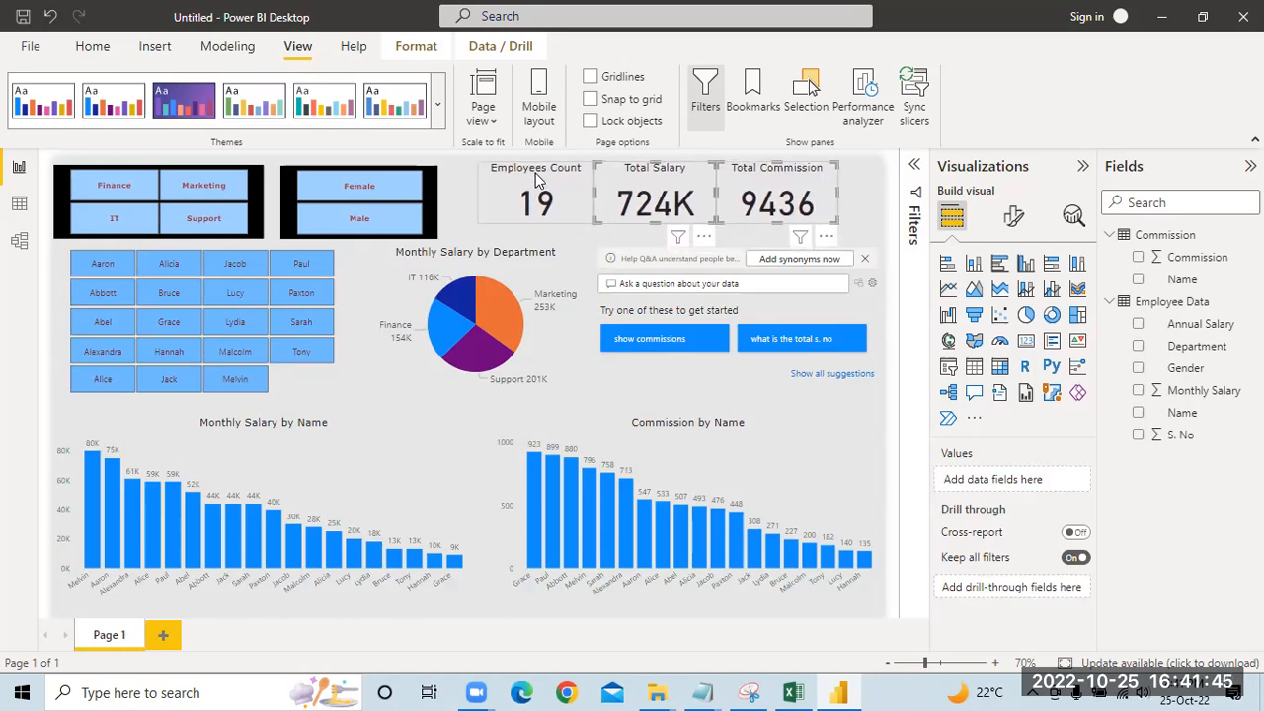
left_click(537, 176)
left_click(860, 179)
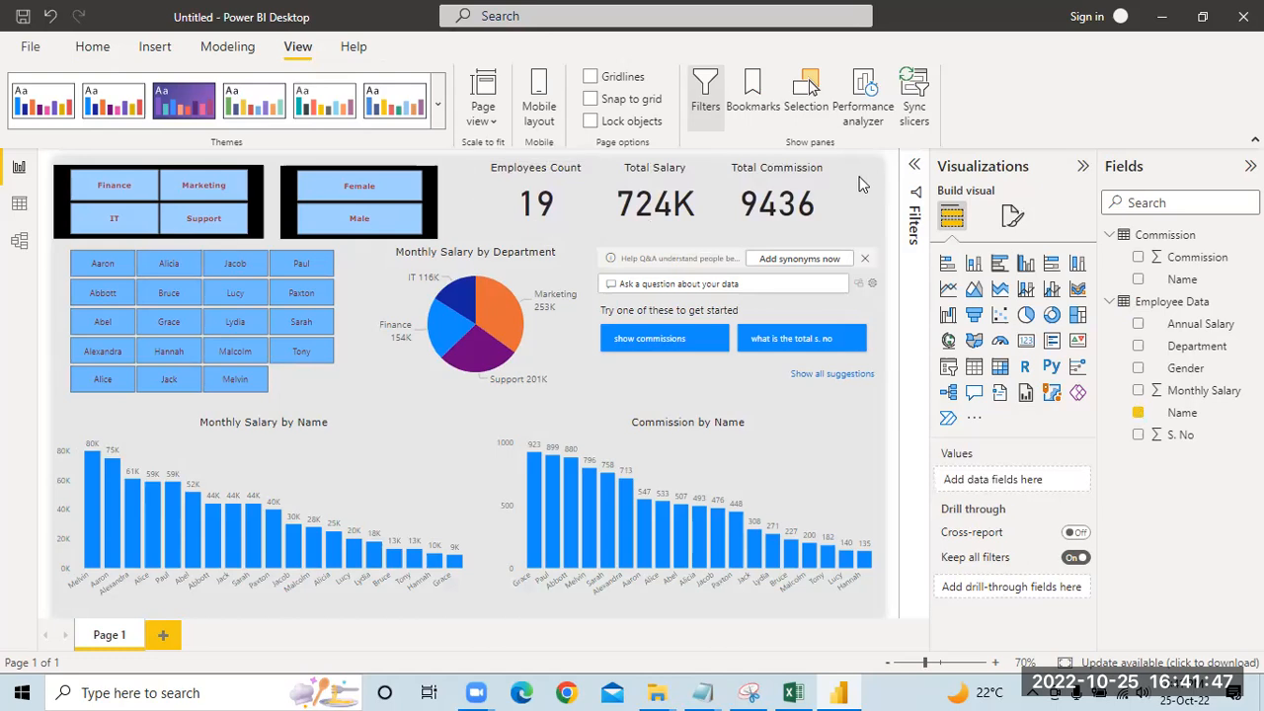
left_click(590, 122)
Step: Ask the Q&A visual for the maximum monthly salary and compare the answer with the reference dashboard in Snipping Tool
left_click(639, 282)
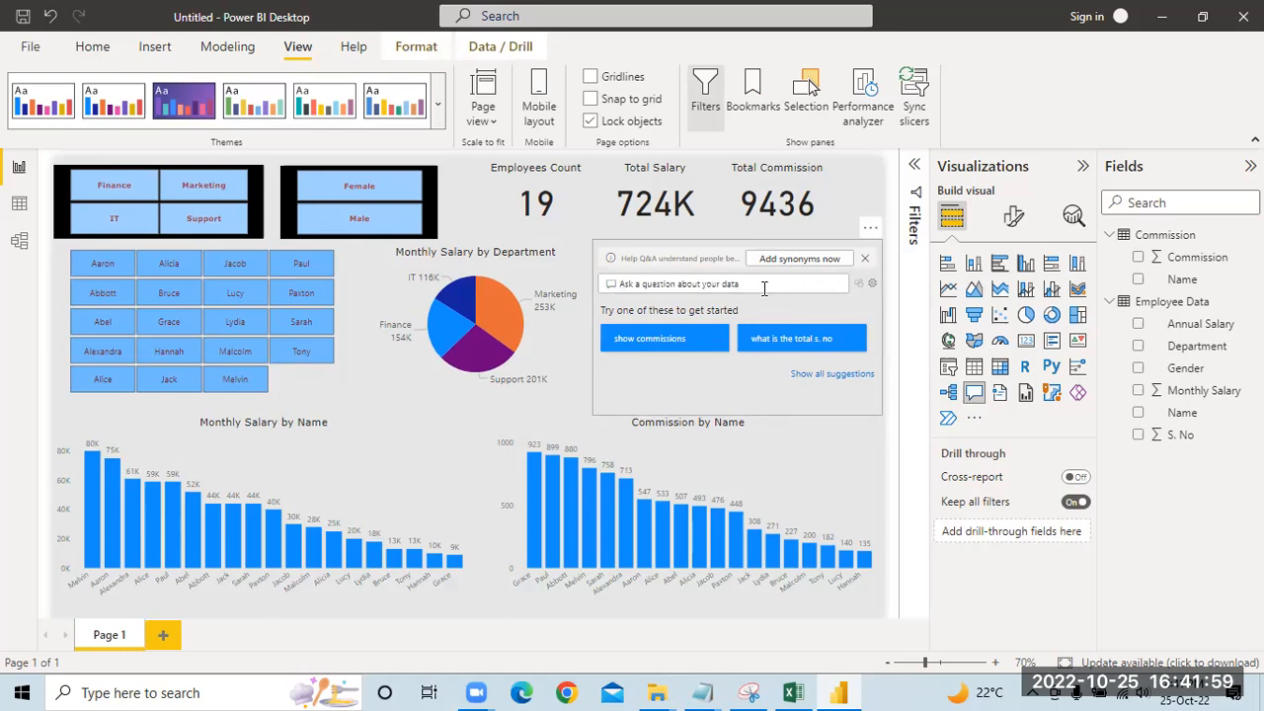
type("maiimn")
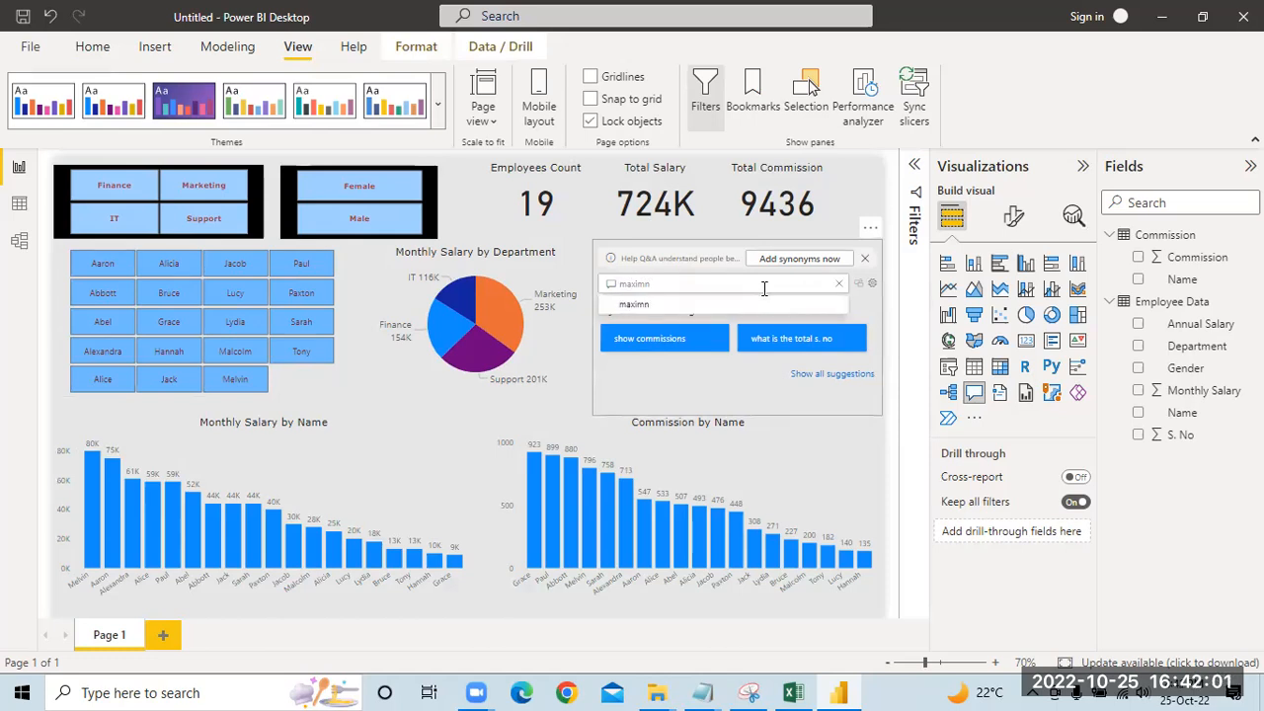
type("mun sala")
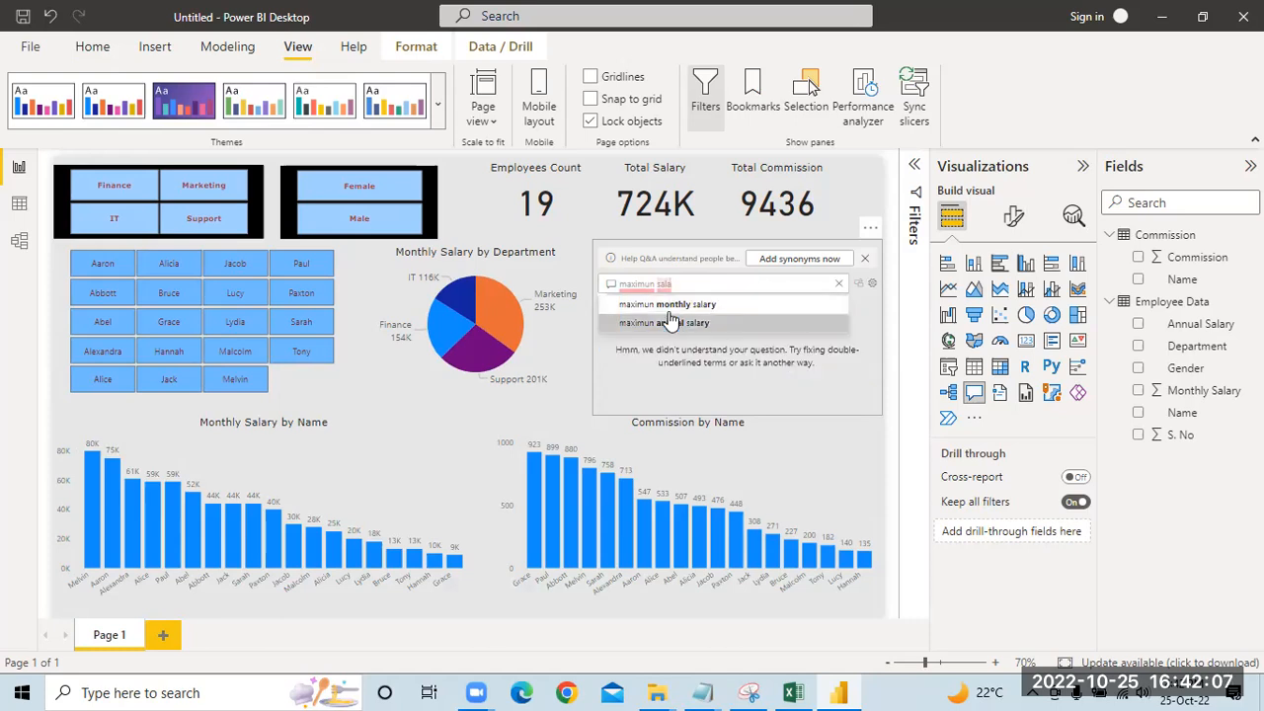
left_click(668, 306)
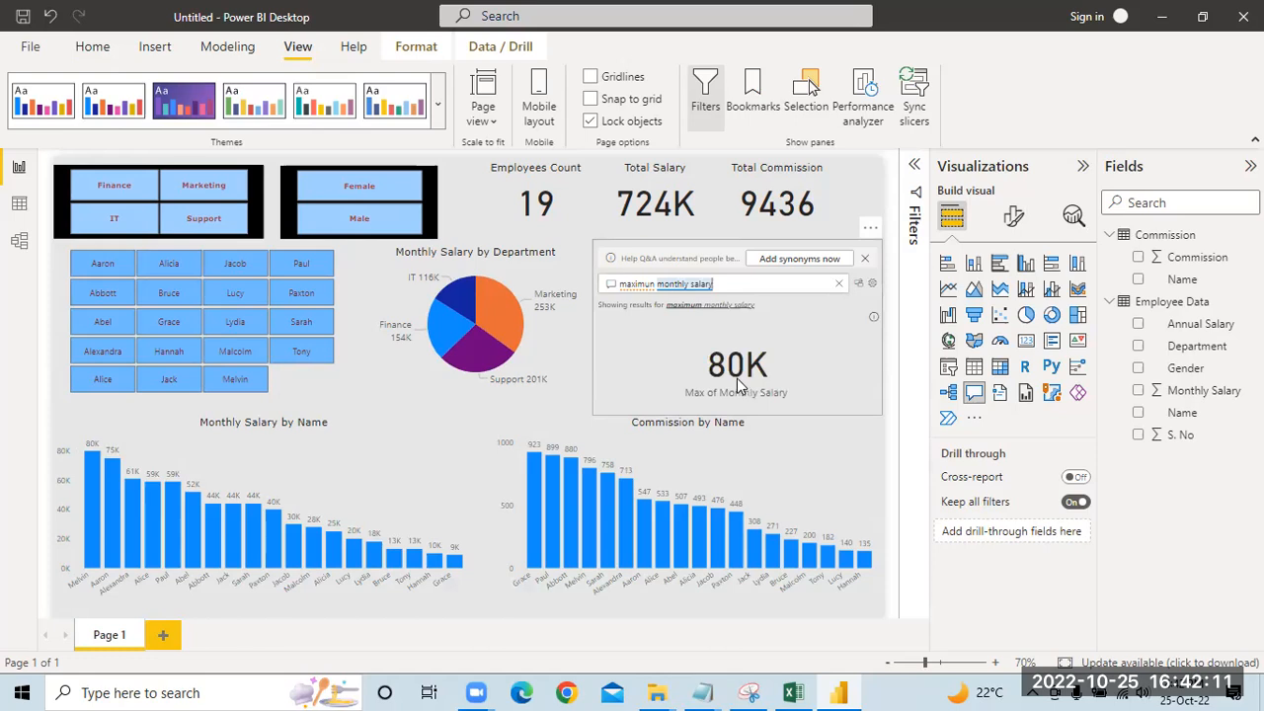
left_click(750, 691)
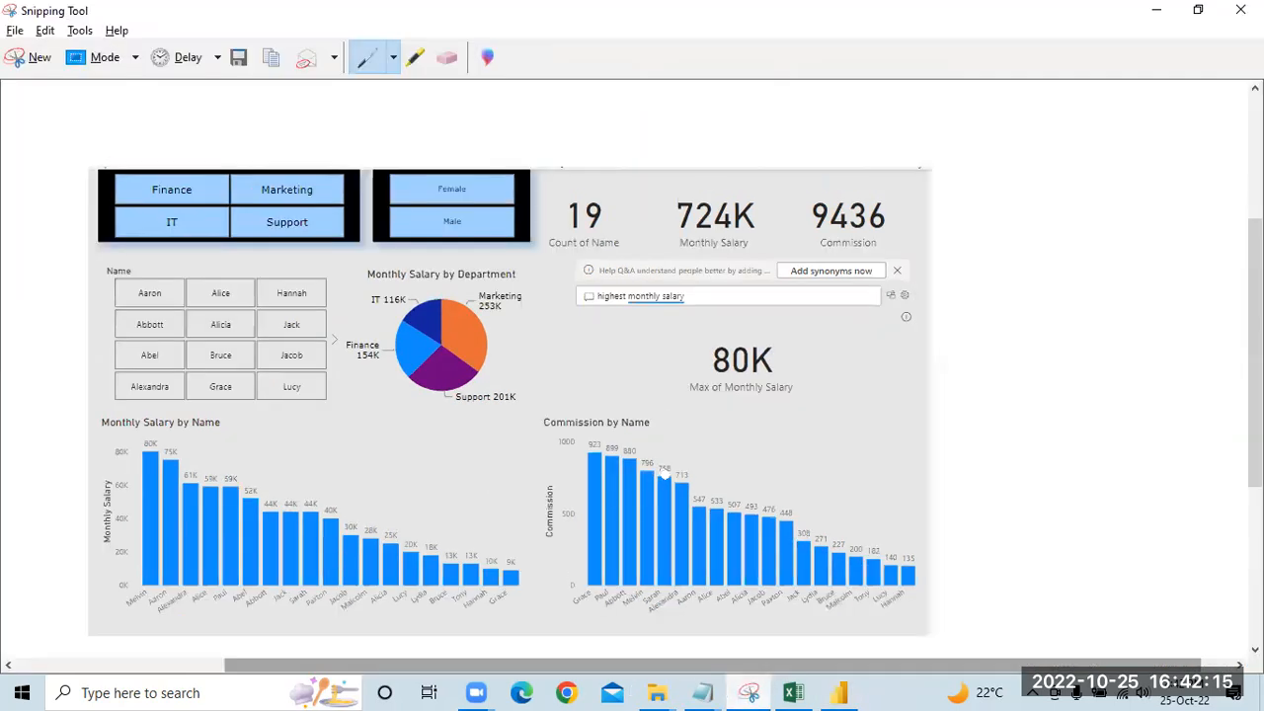
left_click(840, 692)
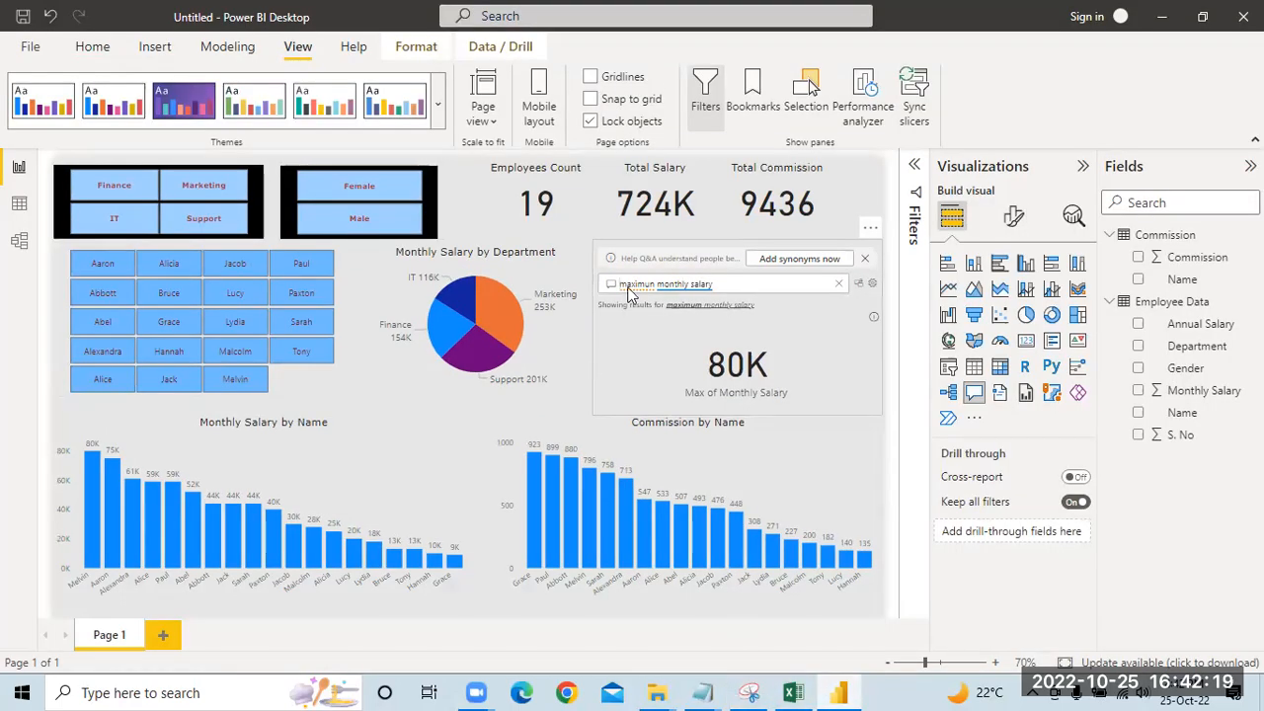
Step: Replace the Q&A question with the suggested question "show commissions", view its answer, and clear the question
left_click(838, 283)
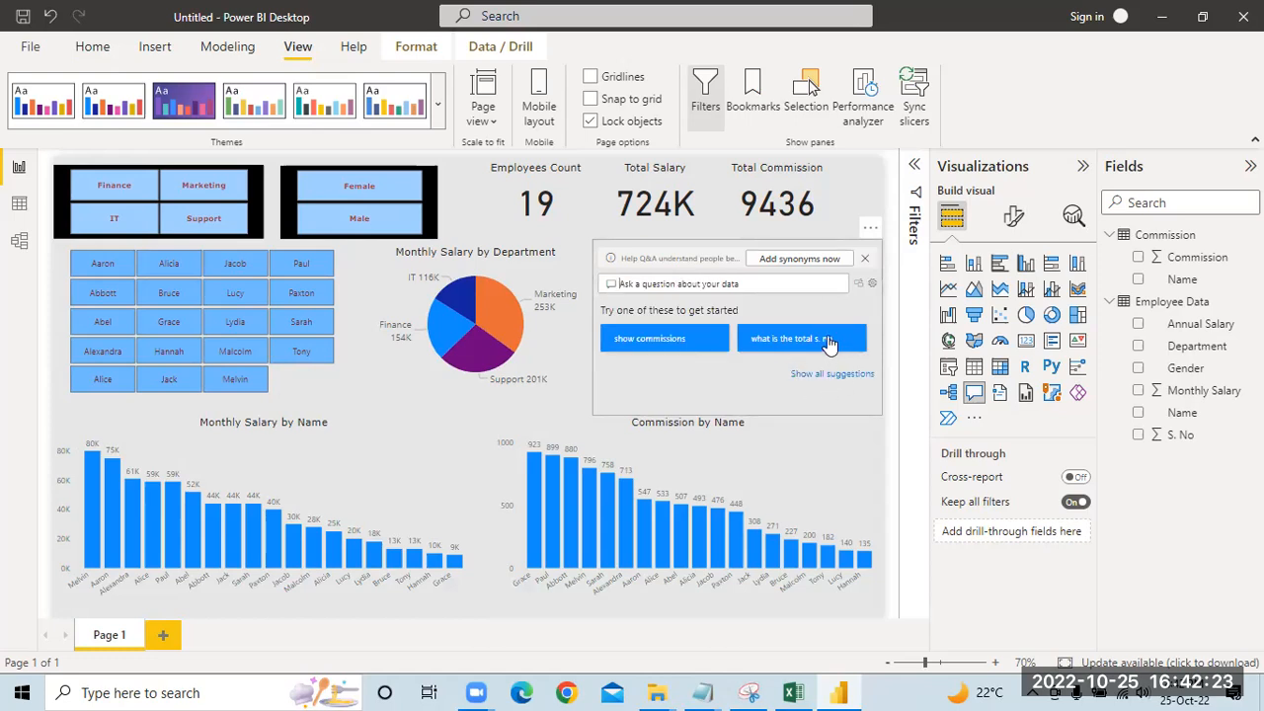
left_click(647, 340)
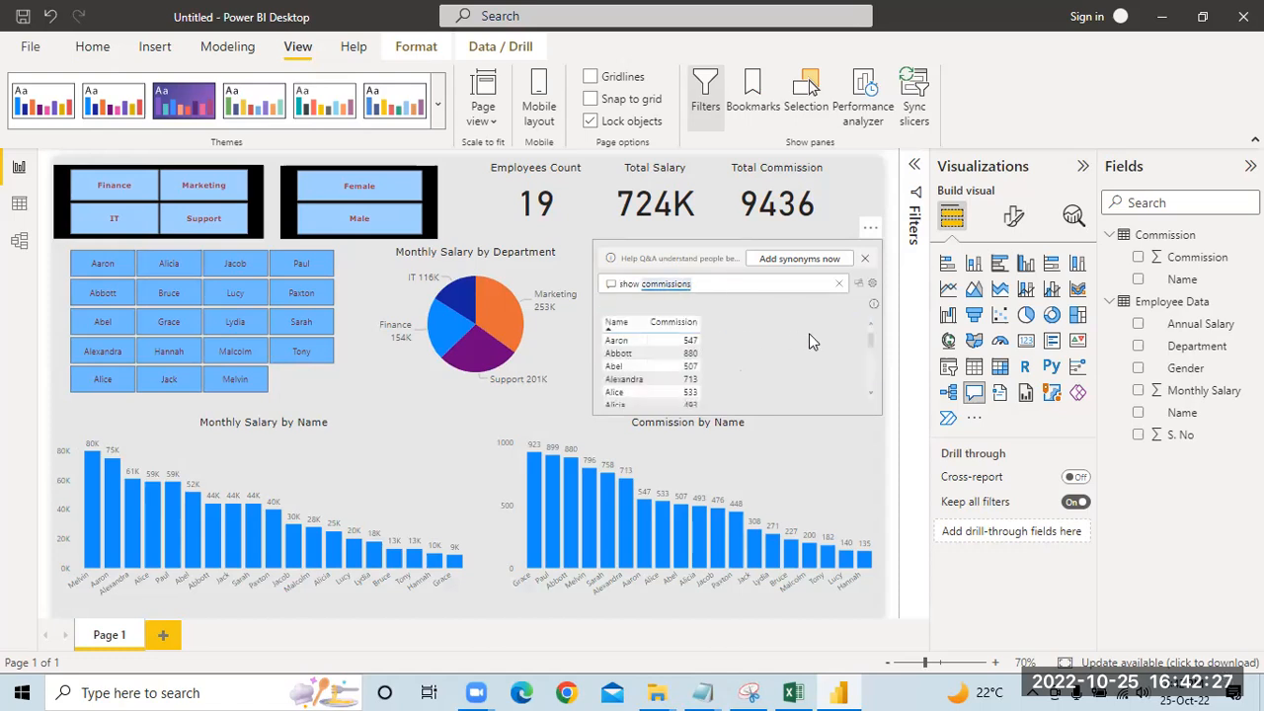
left_click(838, 285)
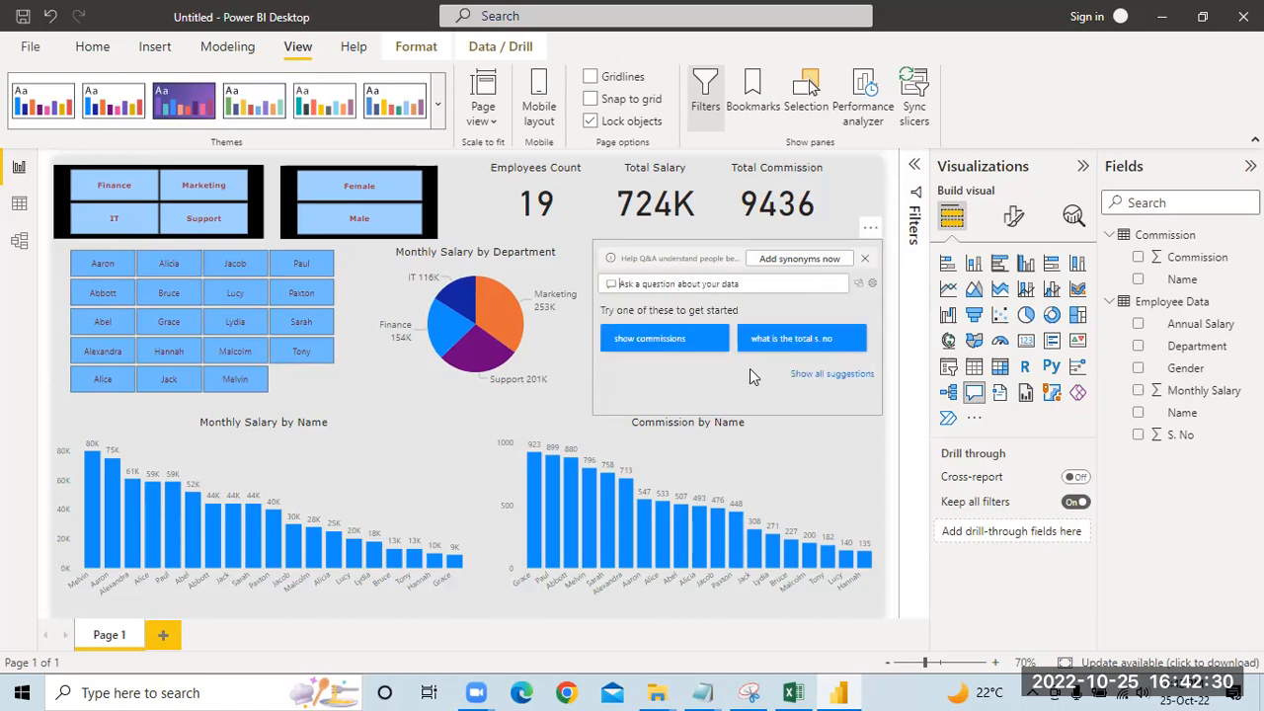
Step: Show all suggested questions in the Q&A visual, run "sort employee data by commission", and look through the resulting table
left_click(832, 374)
scroll(726, 383, "down", 2)
scroll(725, 380, "down", 1)
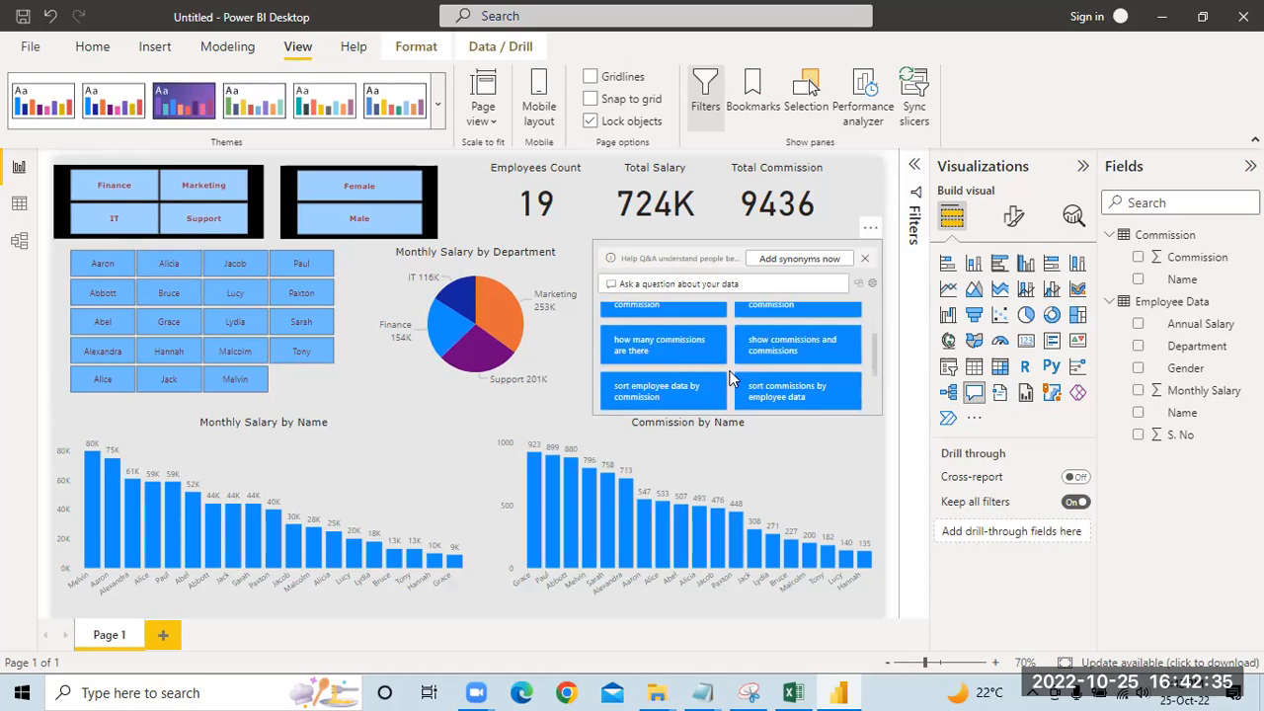
scroll(730, 380, "down", 1)
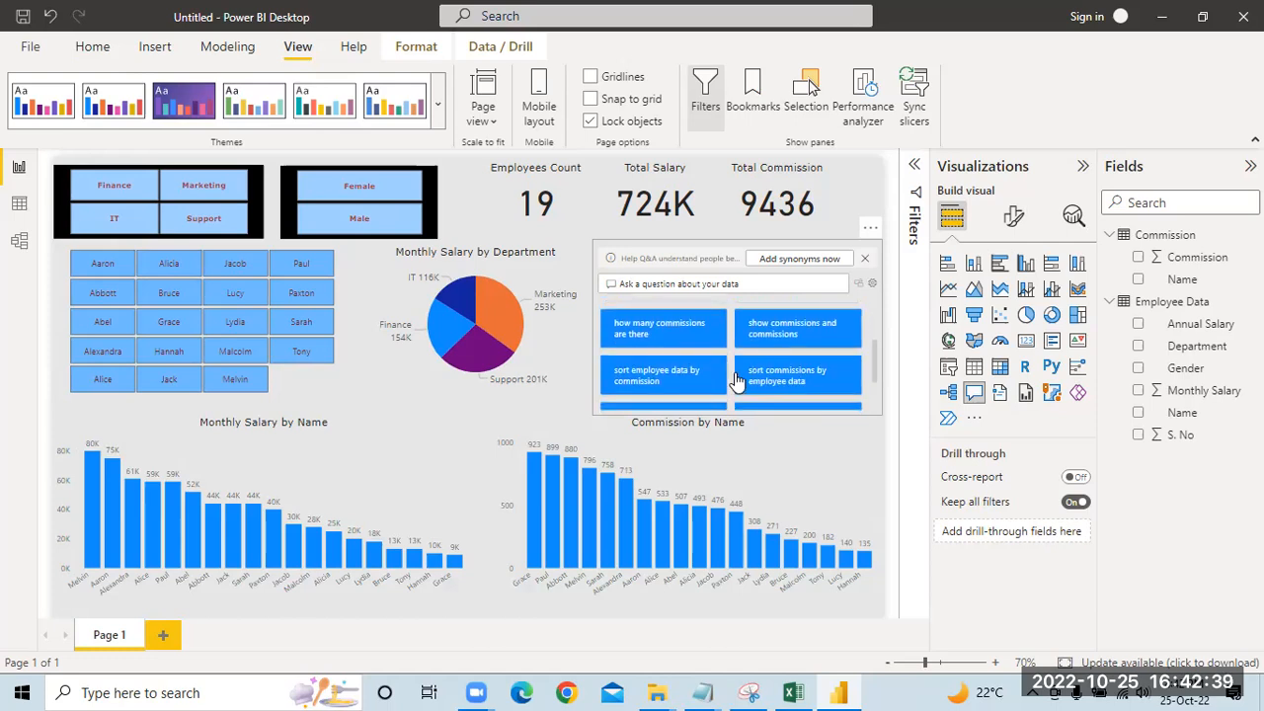
scroll(775, 373, "down", 2)
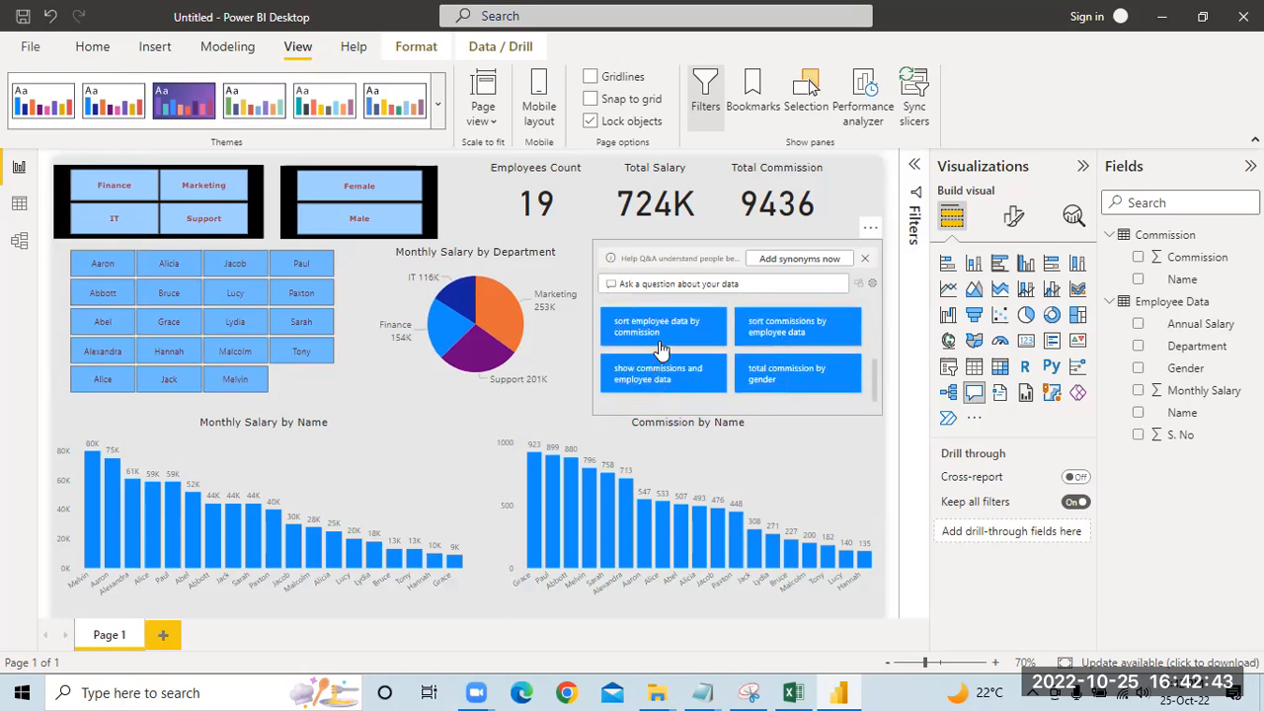
left_click(688, 329)
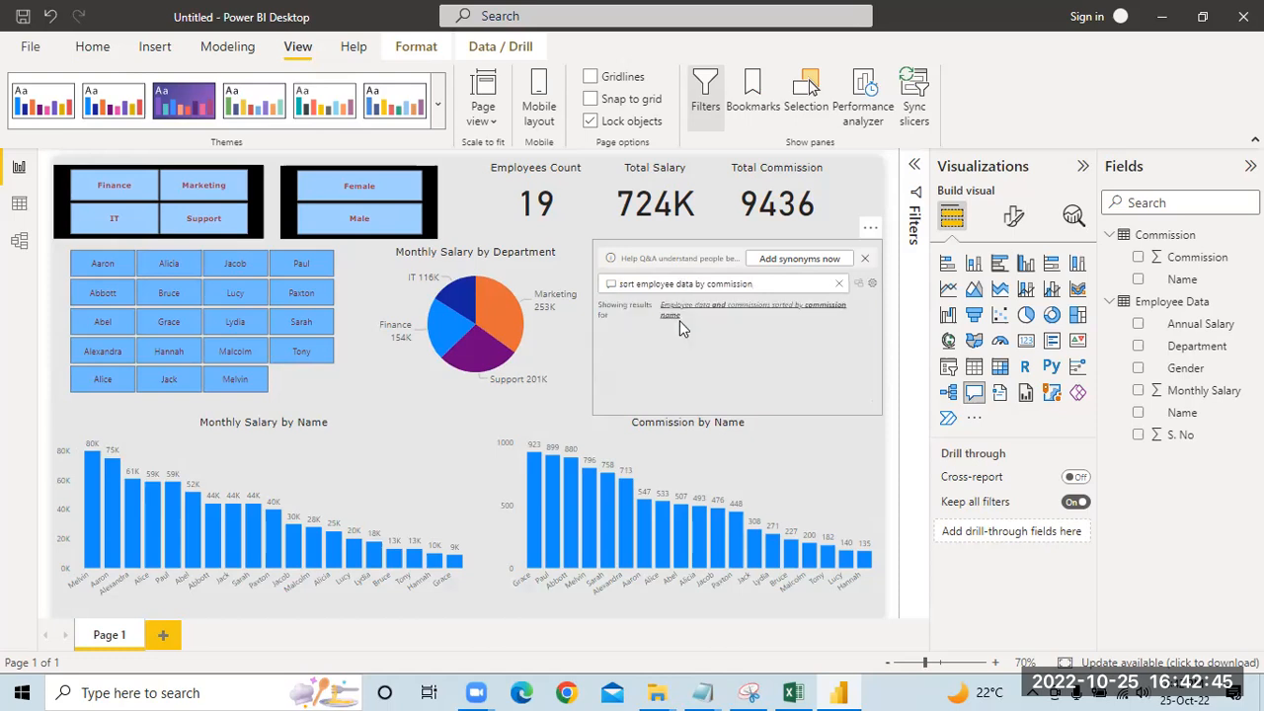
scroll(772, 367, "down", 2)
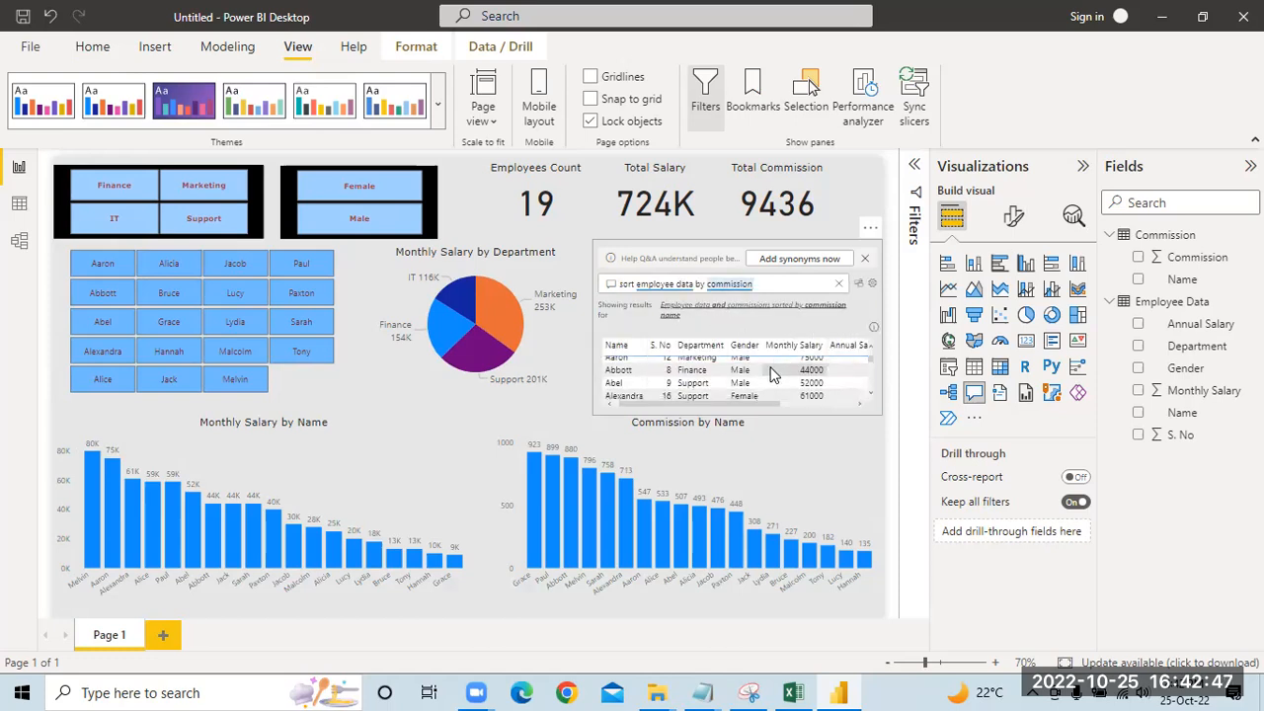
scroll(768, 370, "up", 2)
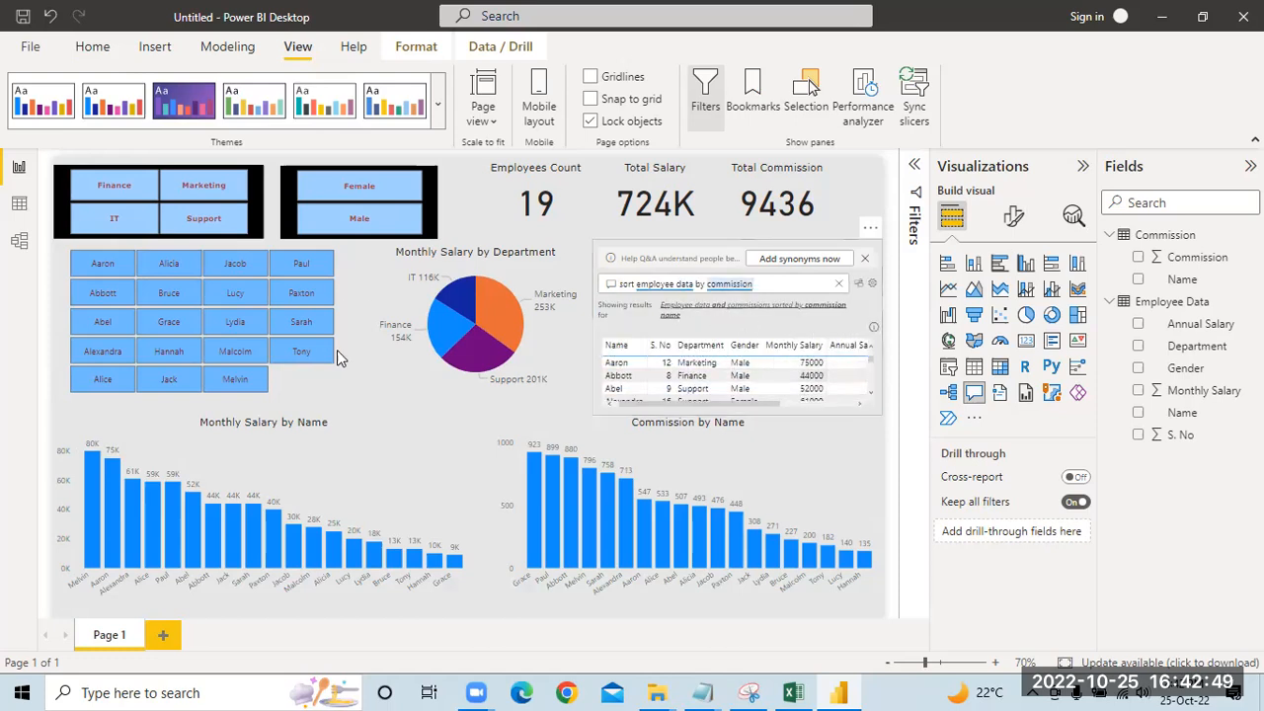
Step: Filter the dashboard to the Marketing department and examine the pie chart and the Commission by Name chart
left_click(197, 192)
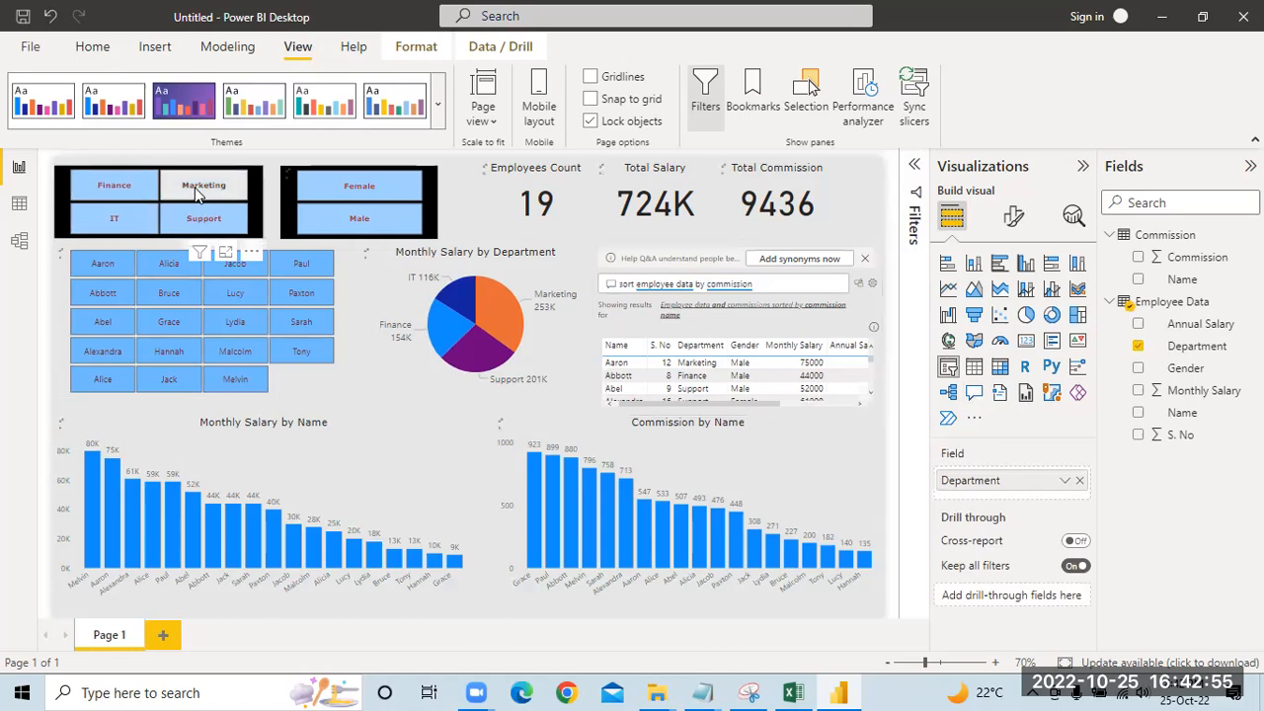
left_click(200, 190)
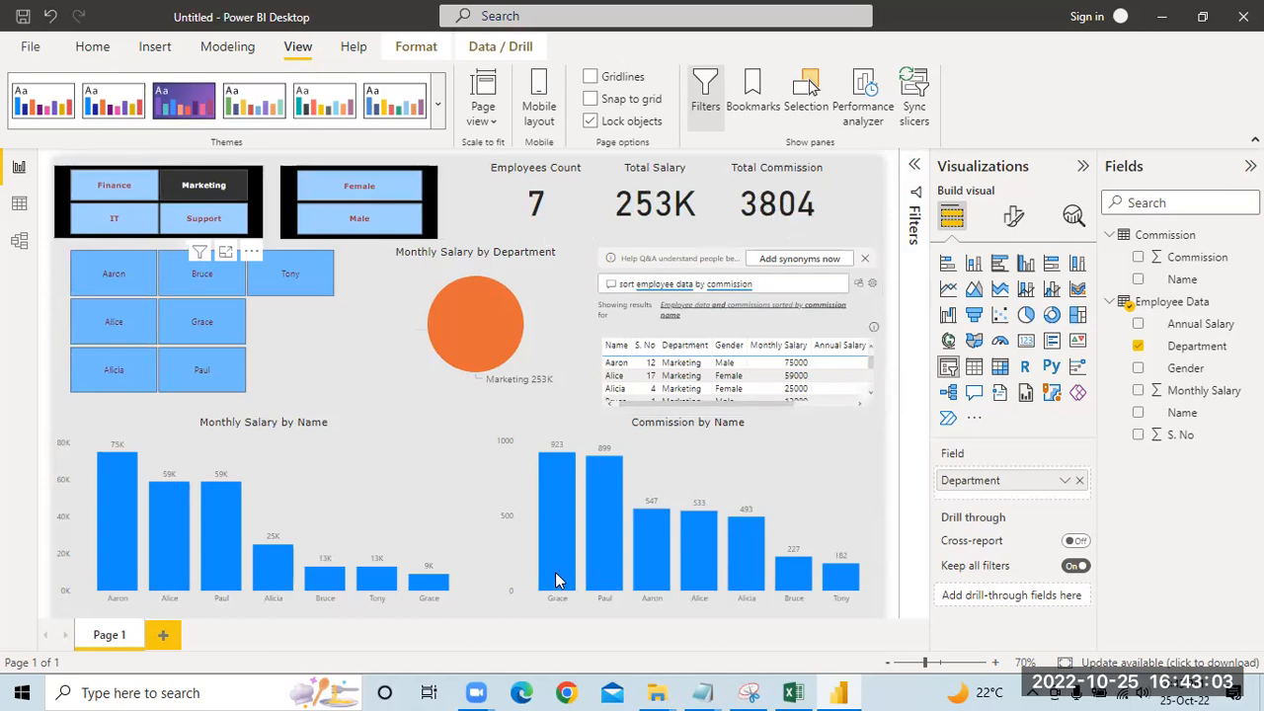
mouse_move(558, 462)
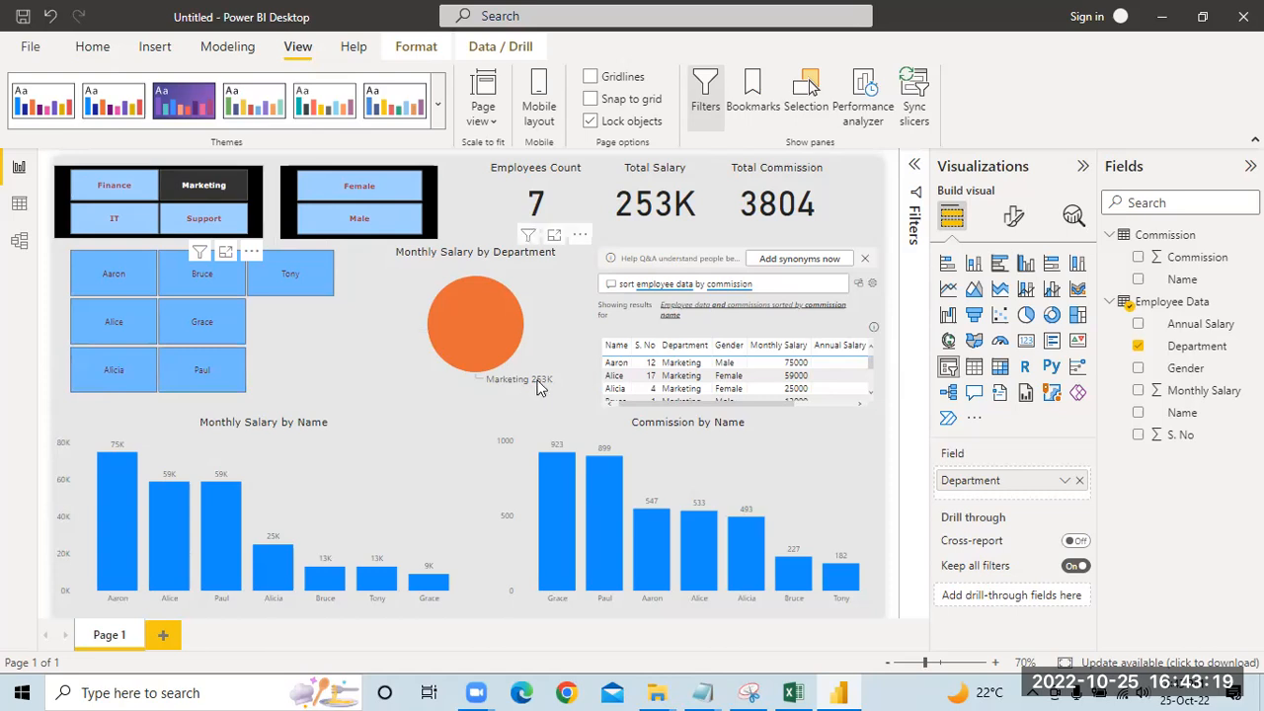
mouse_move(530, 385)
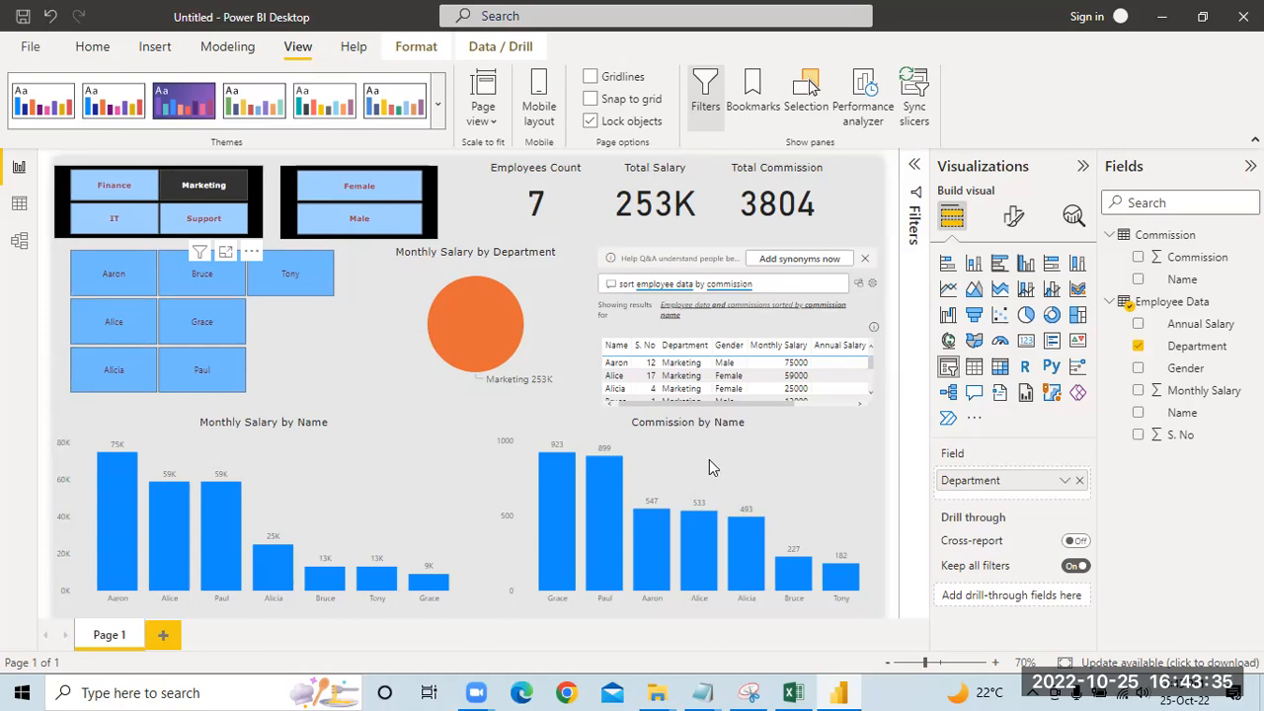
left_click(663, 482)
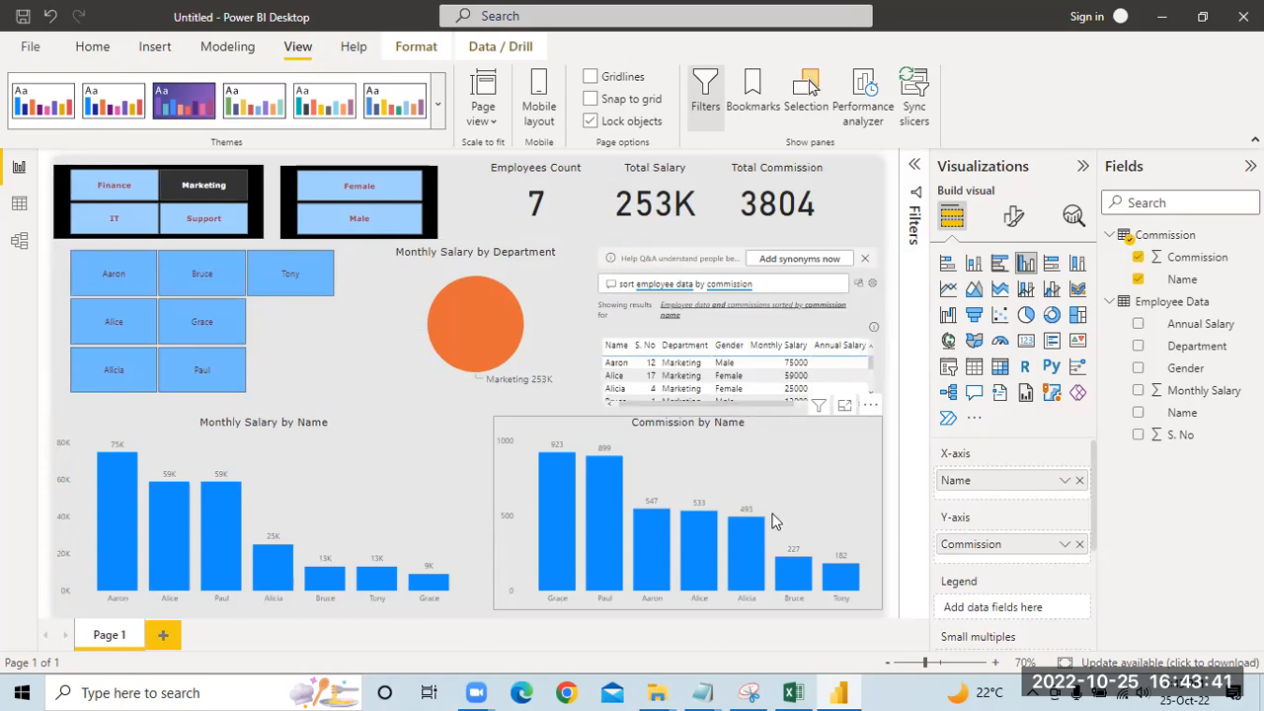
Step: Filter the dashboard to the IT department and to one of its employees, then clear both slicer selections
left_click(113, 223)
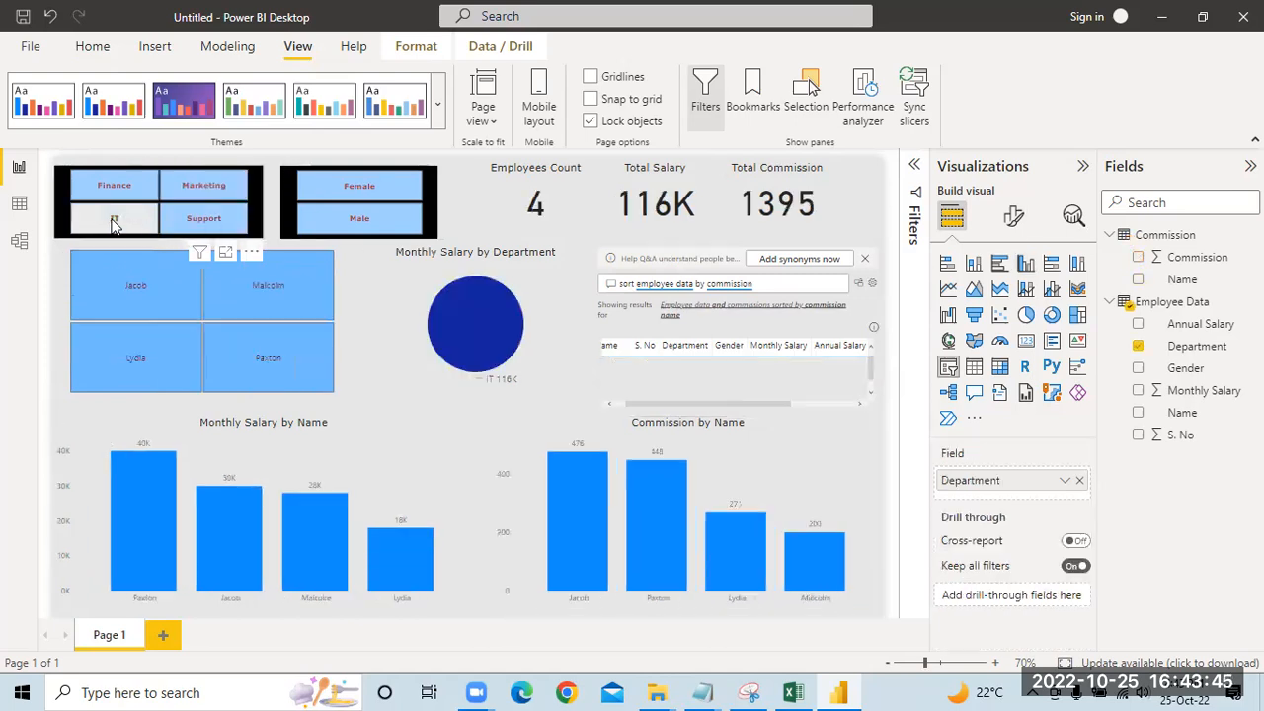
left_click(261, 296)
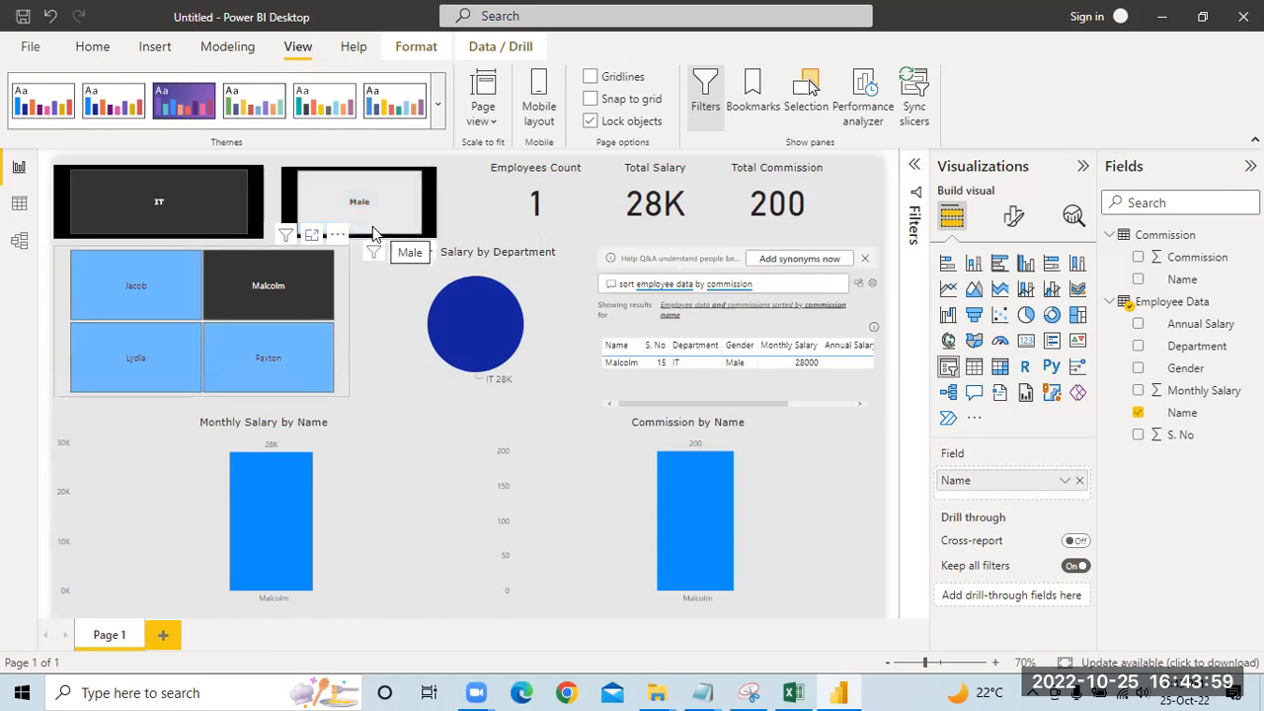
left_click(275, 285)
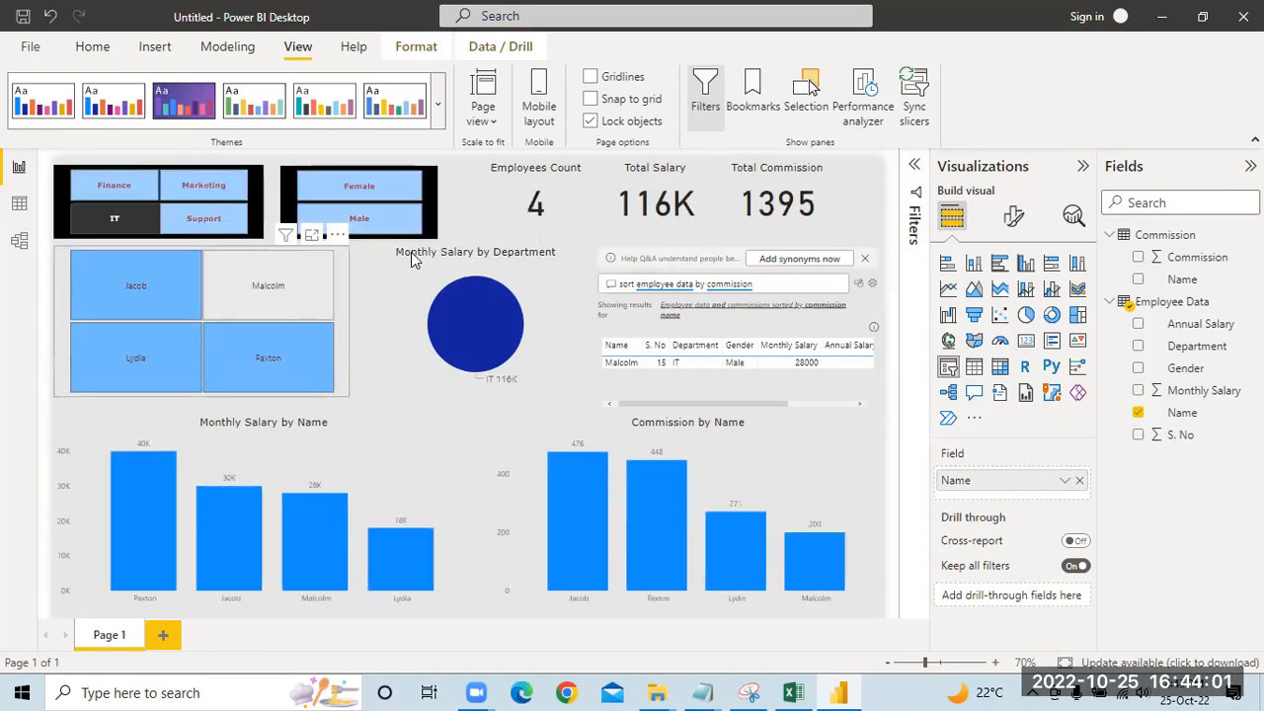
left_click(117, 218)
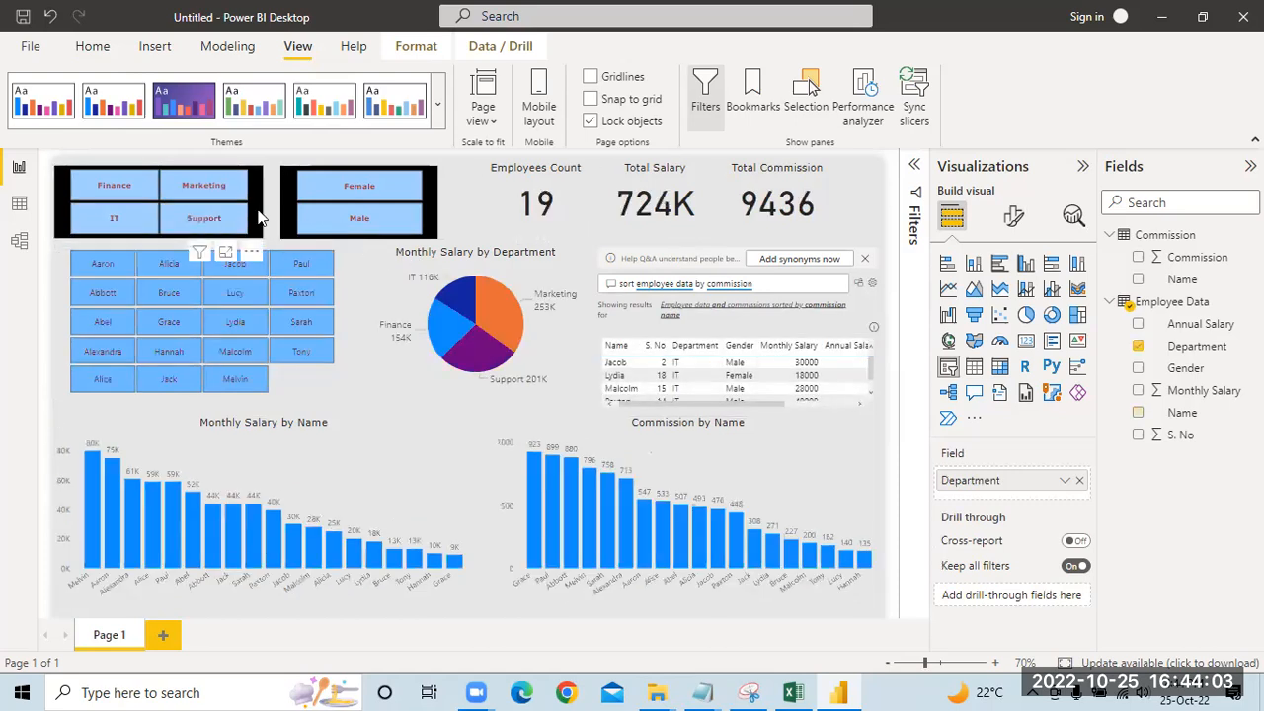
Step: Filter the dashboard by Female and then by Male in the Gender slicer, clear the filter, and deselect the slicer
left_click(374, 191)
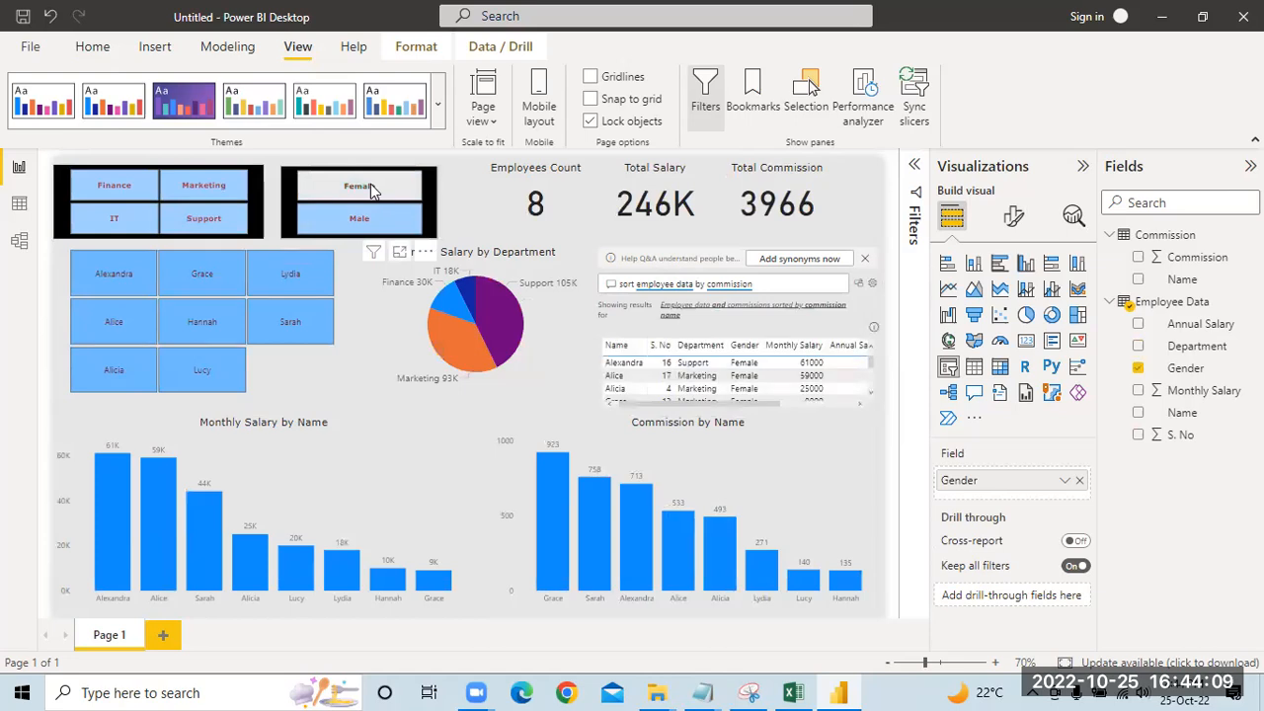
left_click(365, 220)
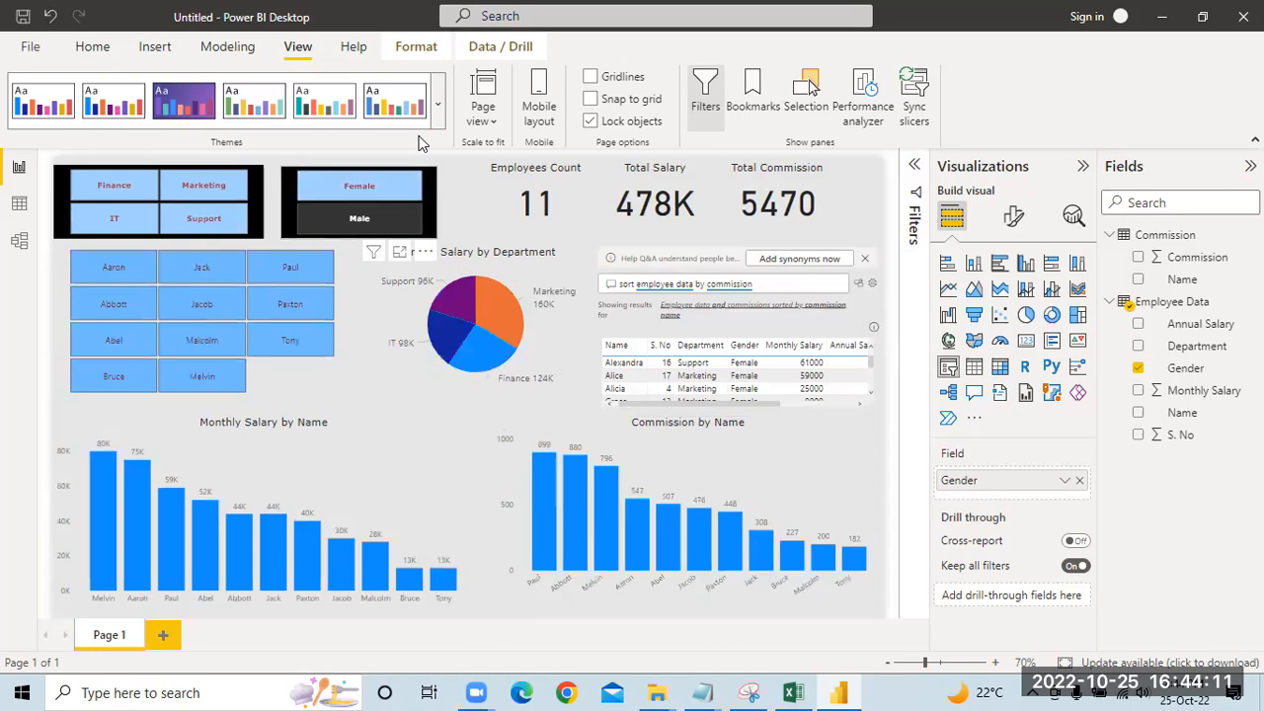
left_click(385, 220)
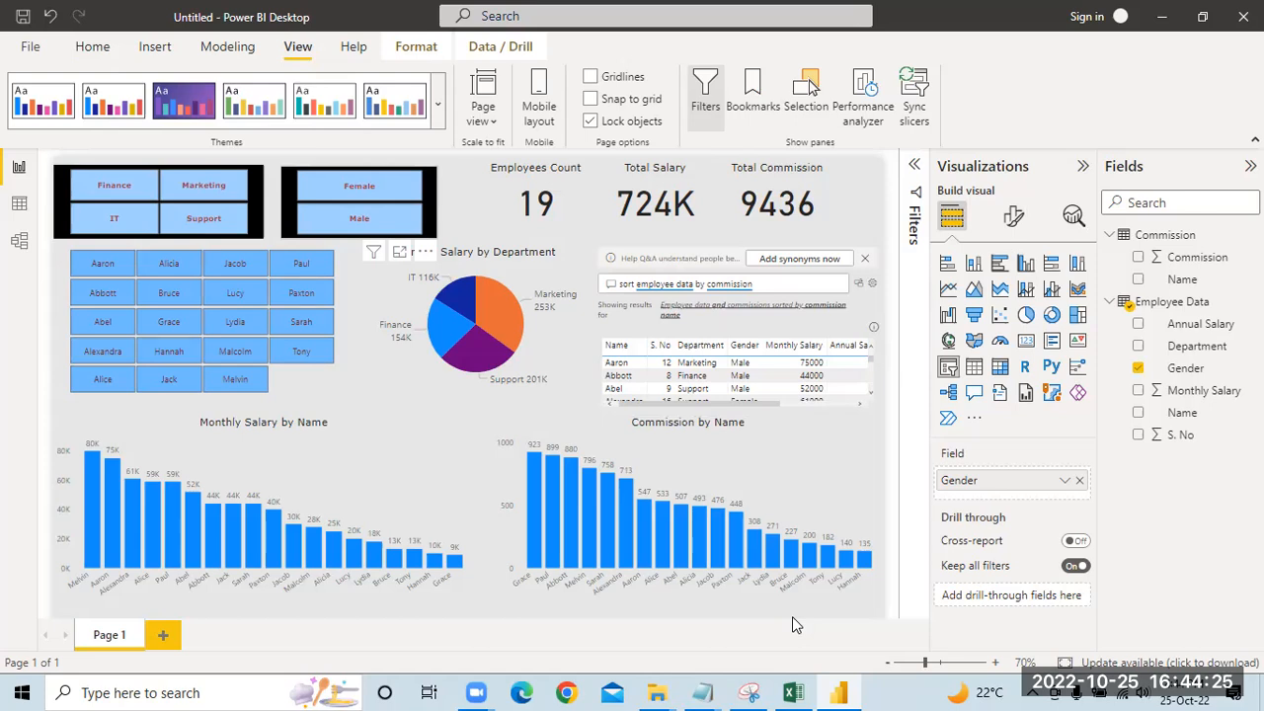
left_click(467, 178)
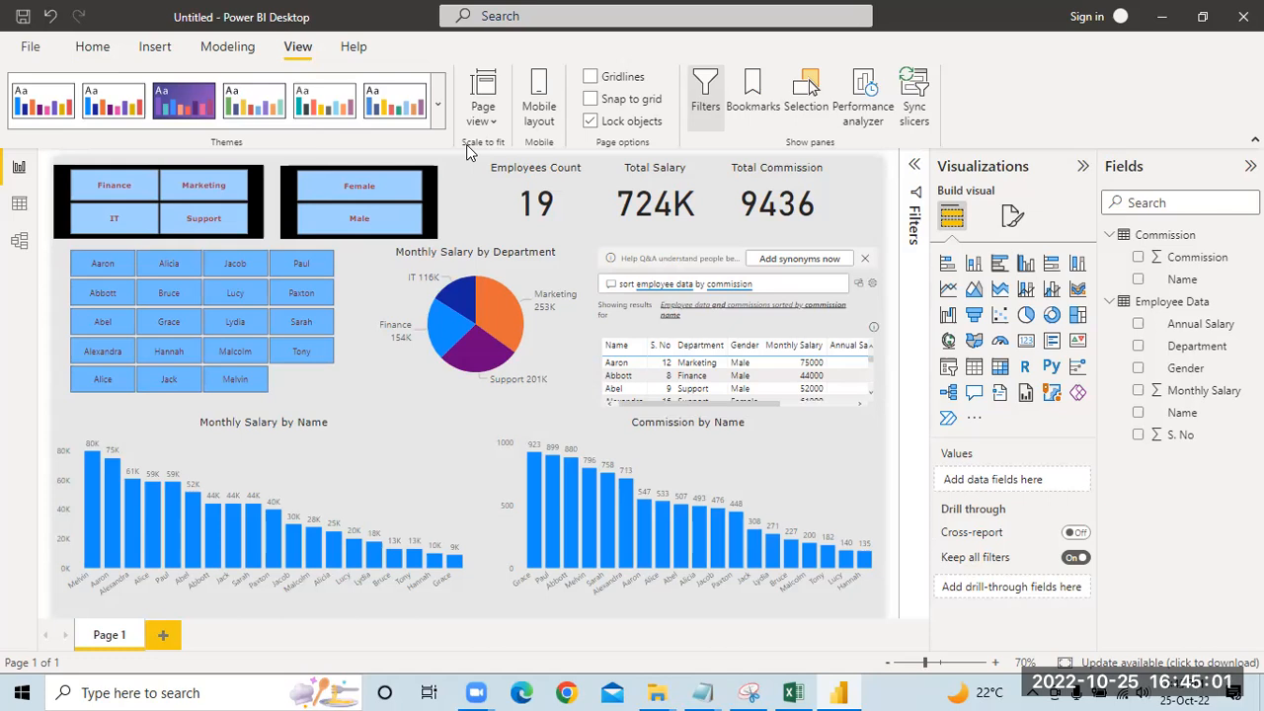
Step: Save the report as a Power BI file named First Employee Dashboard in the Employee folder
left_click(26, 22)
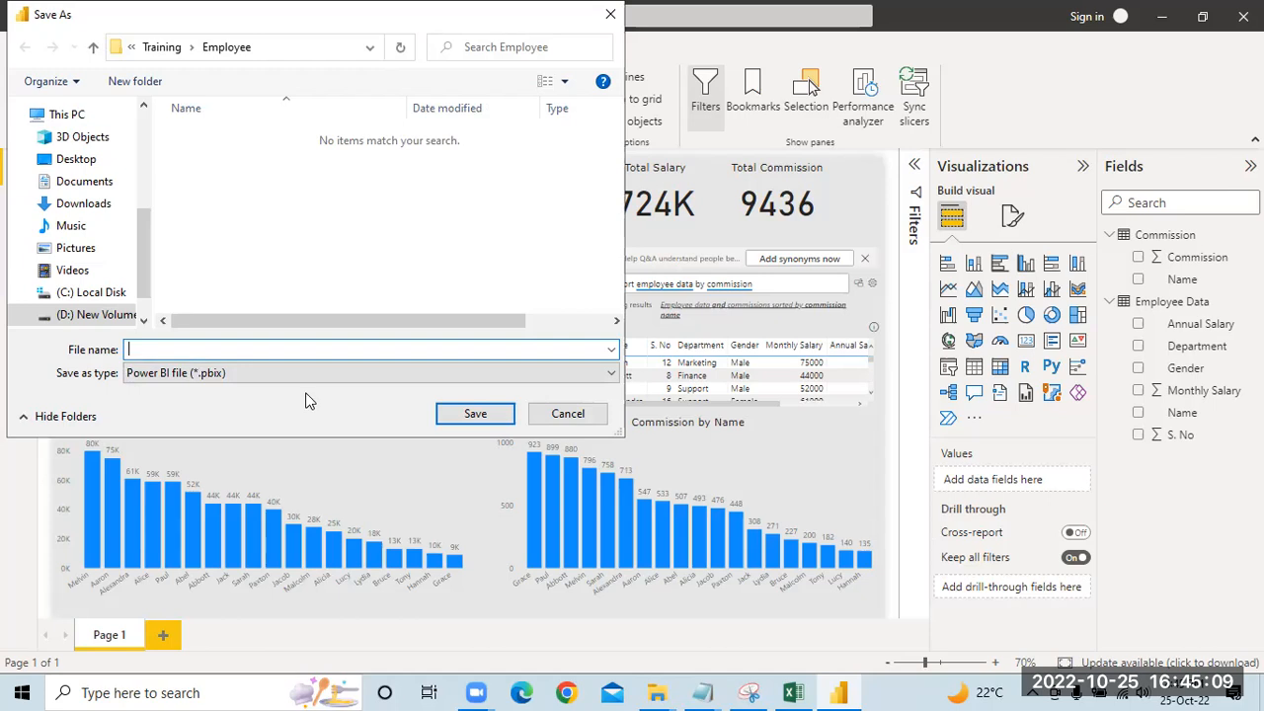
type("First Employee Dashboard")
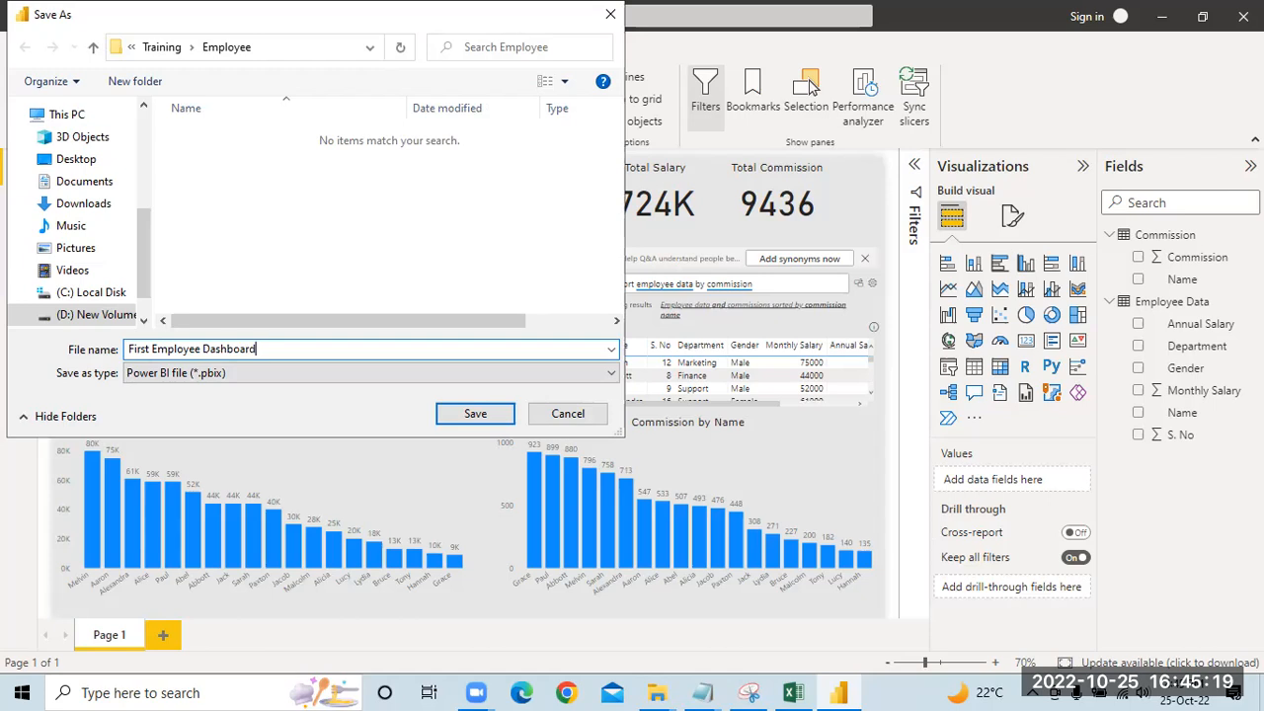
key("Return")
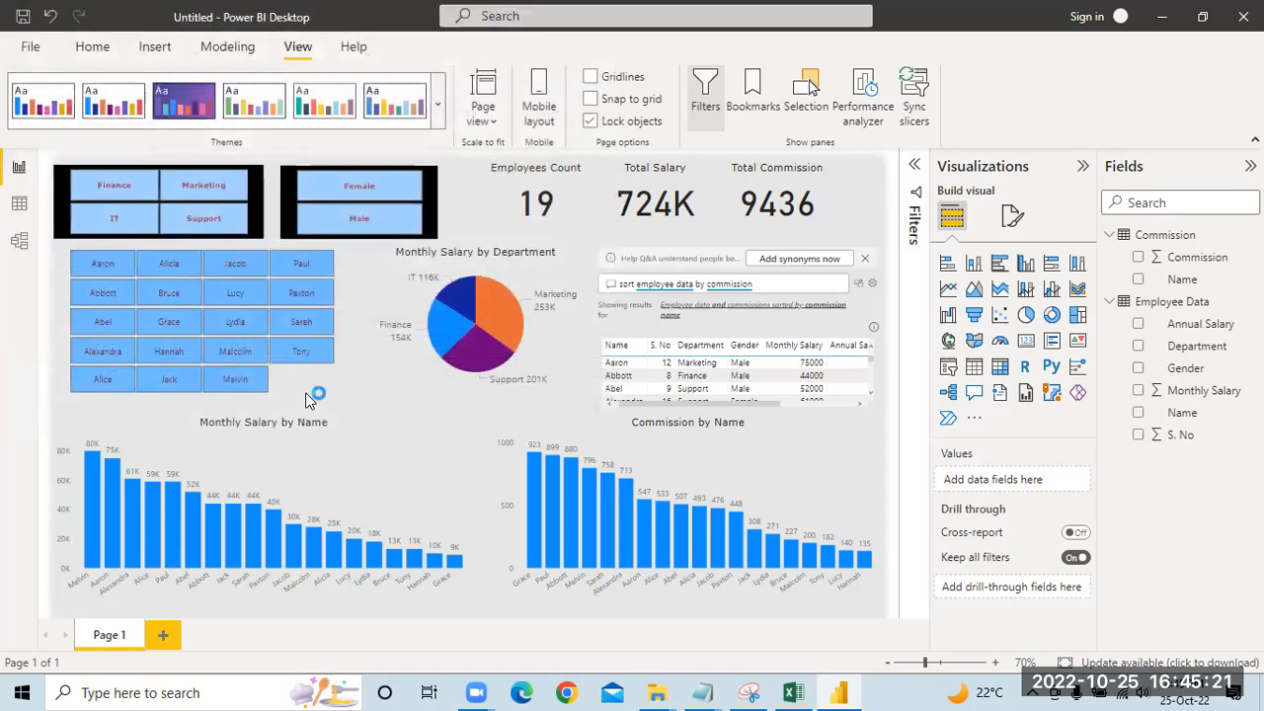